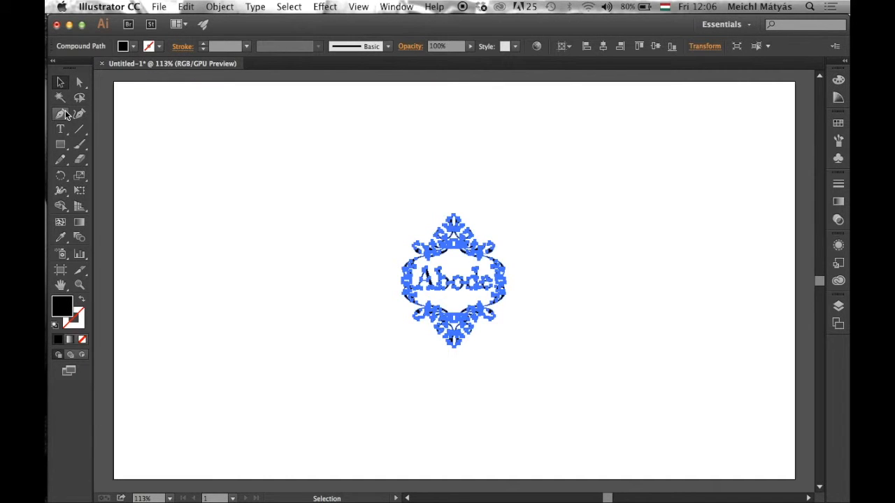
# Create a new document with default settings and draw a straight horizontal line about 479 px long across the artboard's centre with the Pen tool.
pyautogui.press('super+n')
pyautogui.press('Return')
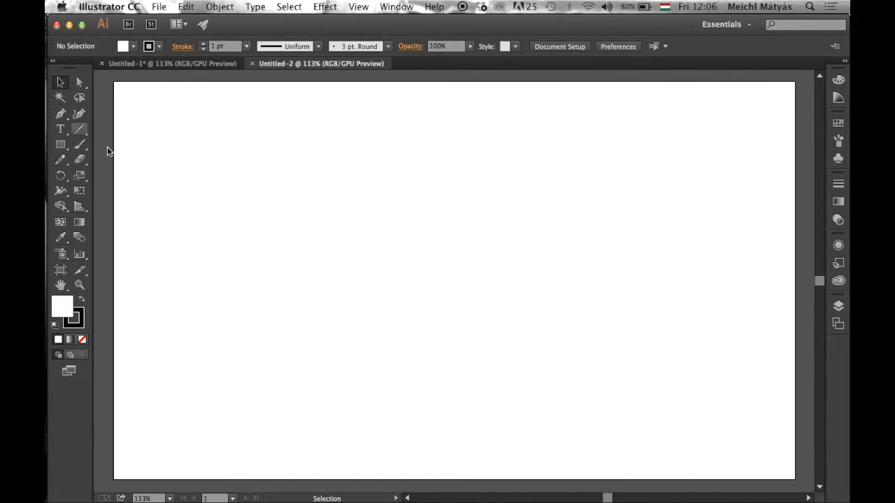
pyautogui.click(61, 114)
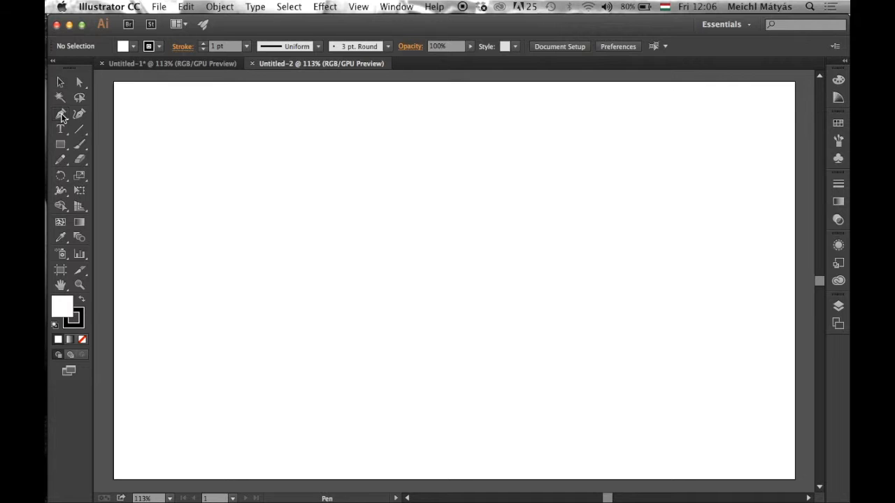
pyautogui.click(259, 280)
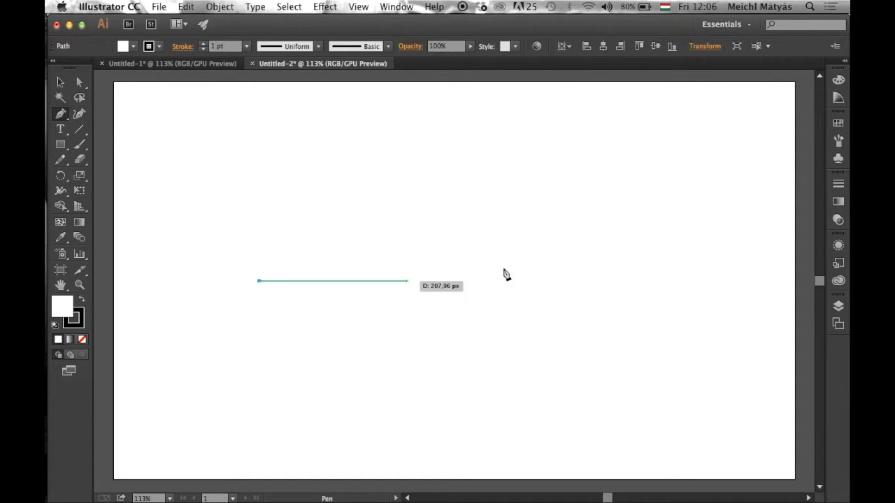
pyautogui.click(600, 287)
pyautogui.press('Escape')
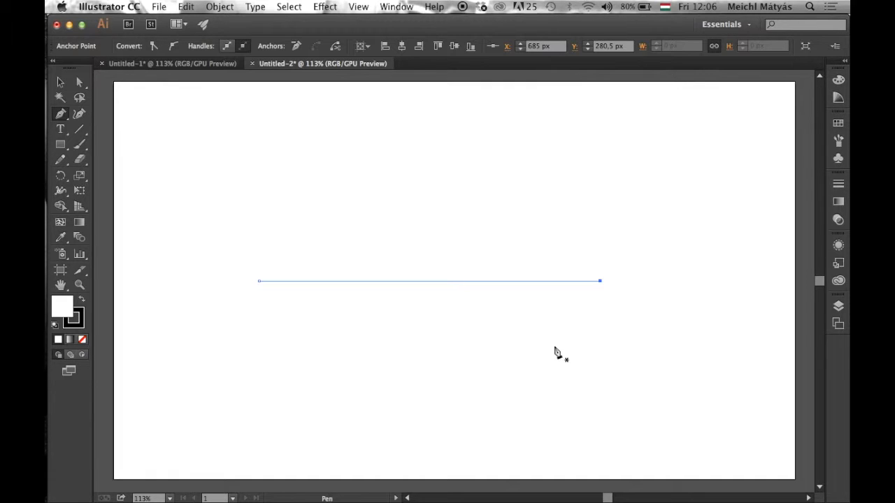
pyautogui.click(61, 82)
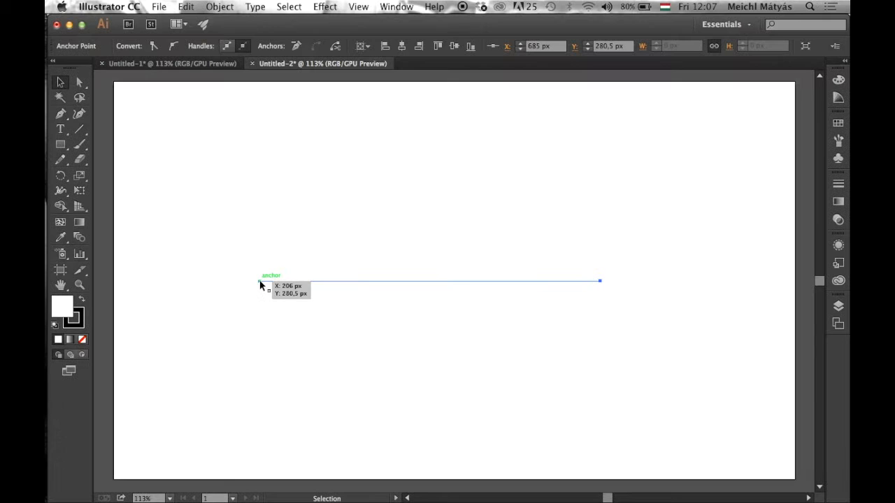
pyautogui.click(261, 281)
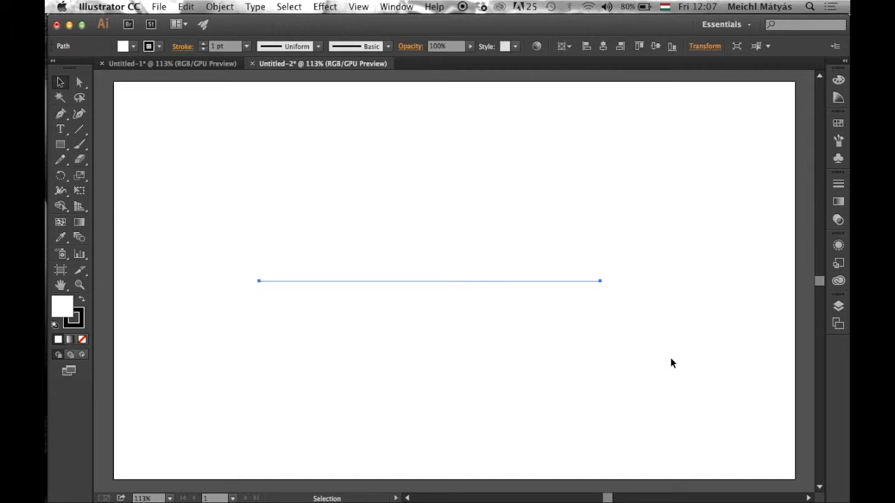
# Draw a closed triangle with a horizontal base about 399 px wide above the line with the Pen tool.
pyautogui.click(60, 113)
pyautogui.click(275, 214)
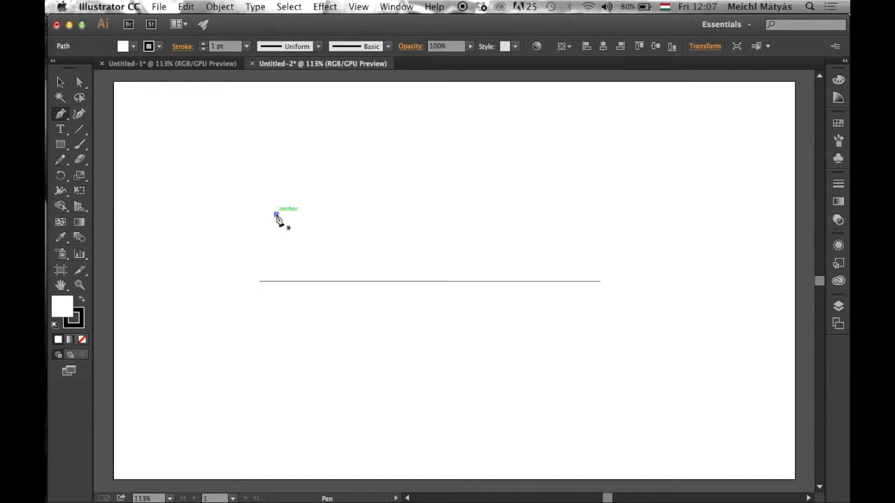
pyautogui.click(560, 214)
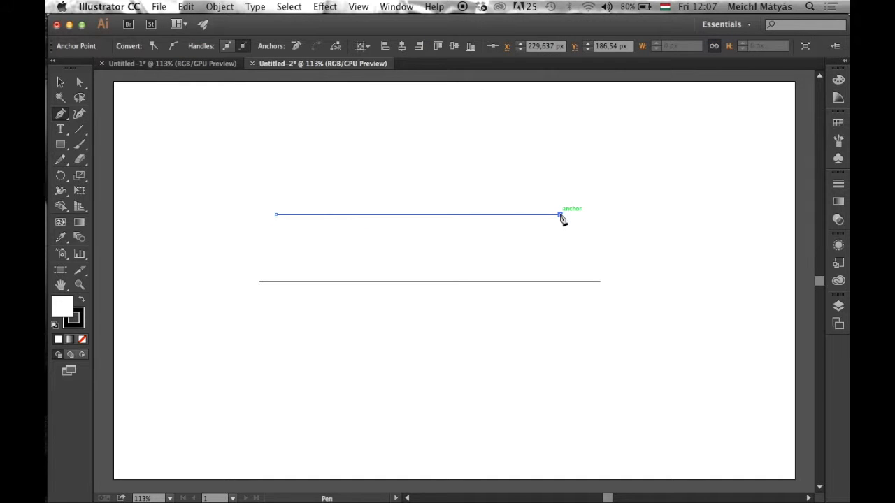
pyautogui.click(400, 94)
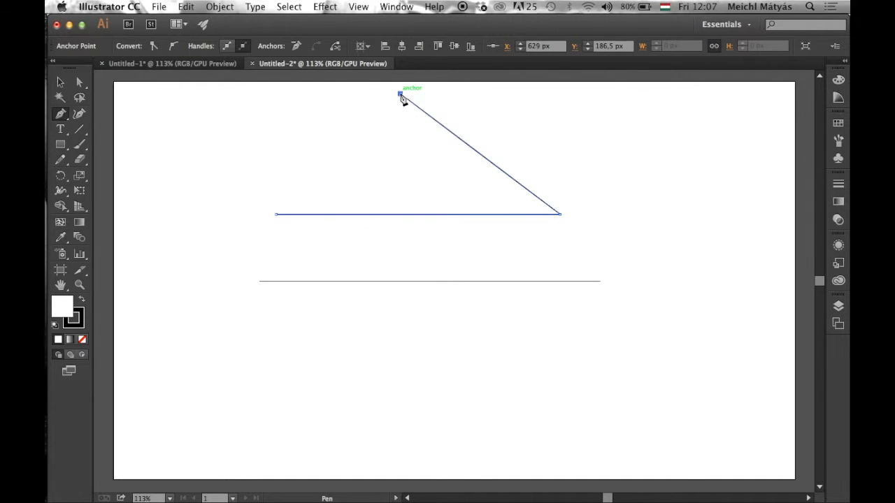
pyautogui.click(276, 214)
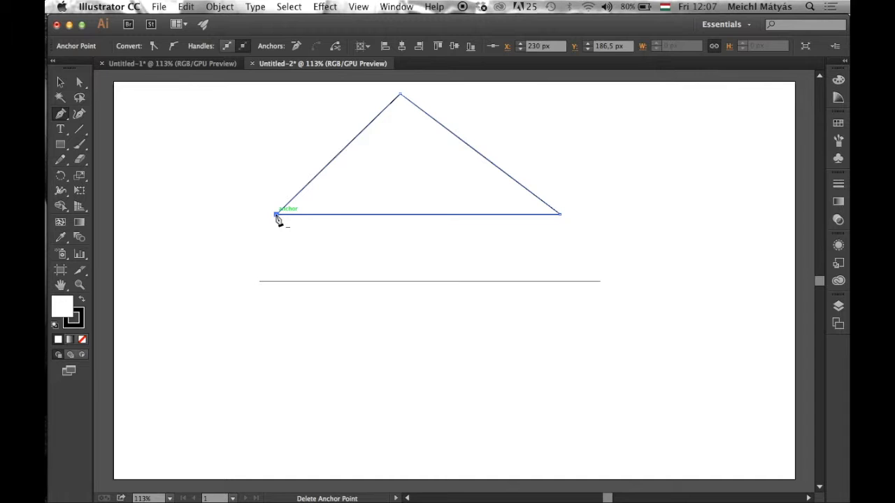
# Convert the triangle's three corners to smooth points with the Anchor Point tool, pulling out handles so each corner forms a loop.
pyautogui.press('alt')
pyautogui.moveTo(66, 114); pyautogui.dragTo(186, 180)
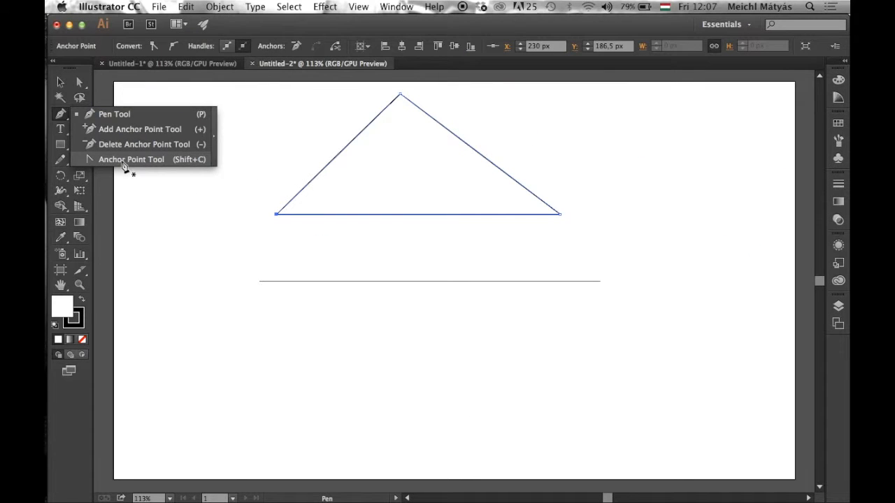
pyautogui.moveTo(123, 164); pyautogui.dragTo(132, 160)
pyautogui.moveTo(276, 215); pyautogui.dragTo(260, 164)
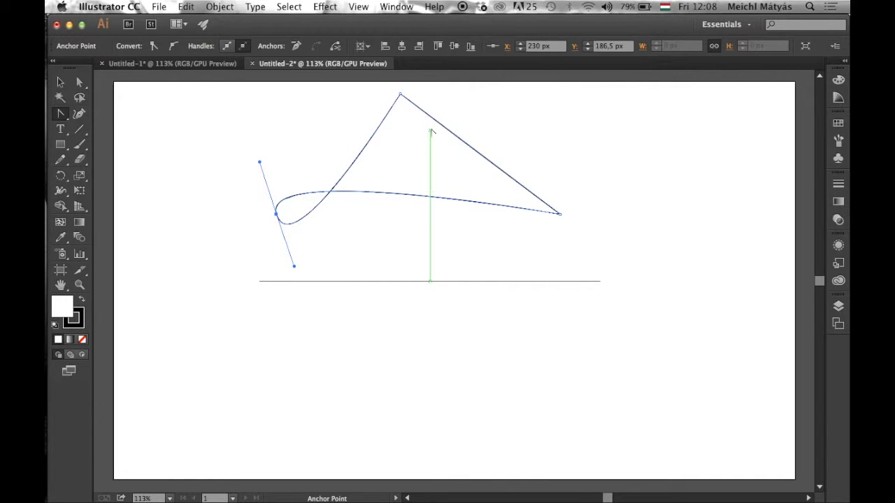
pyautogui.moveTo(405, 95); pyautogui.dragTo(483, 97)
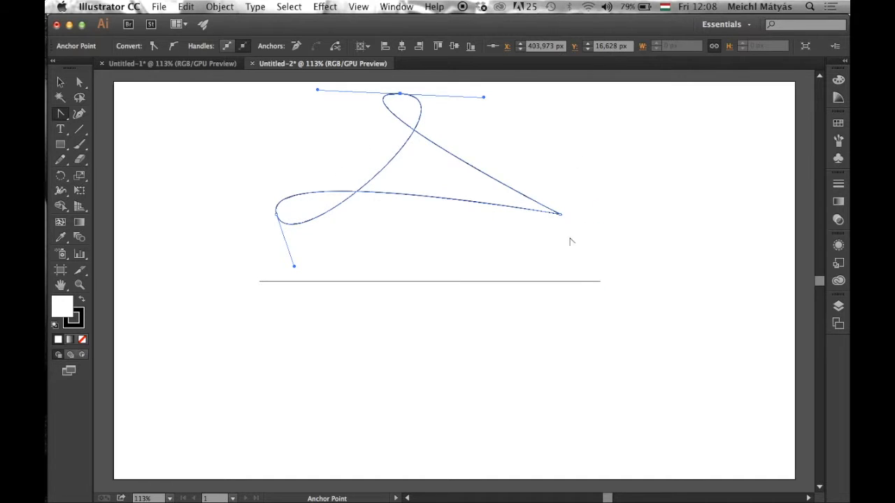
pyautogui.moveTo(562, 216); pyautogui.dragTo(560, 256)
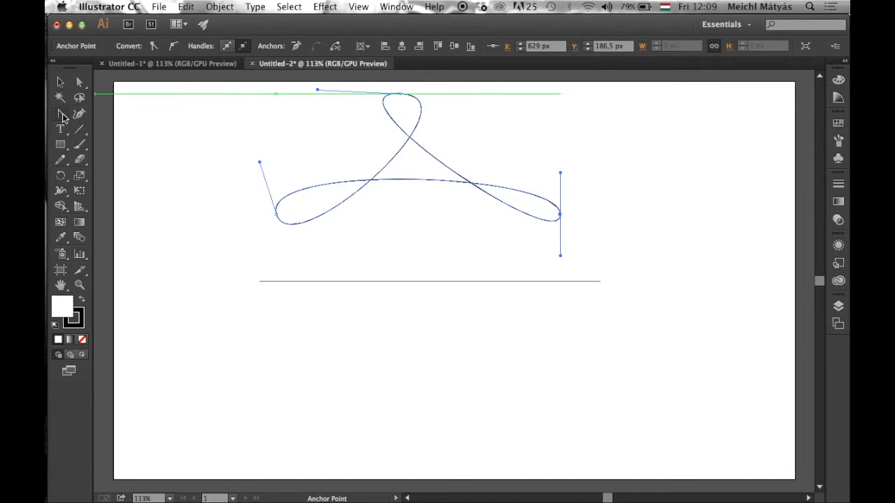
# Draw a closed wavy shape with five smooth anchor points below the horizontal line using the Pen tool.
pyautogui.moveTo(64, 115); pyautogui.dragTo(105, 114)
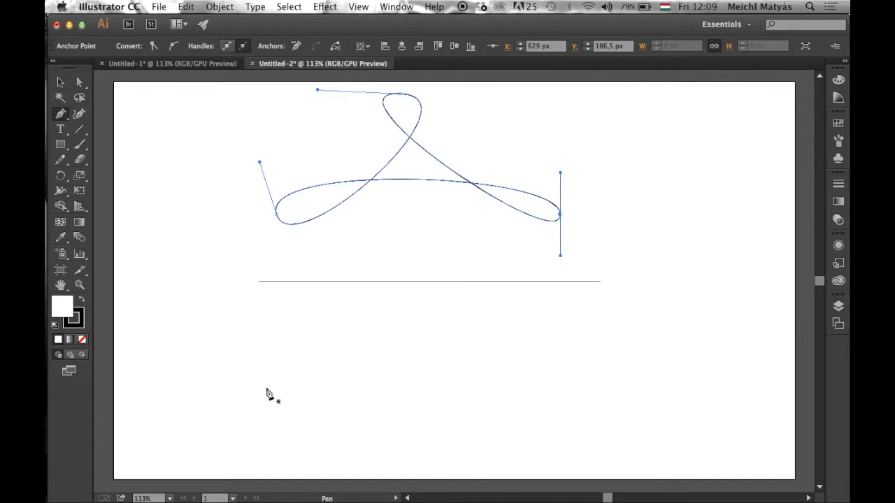
pyautogui.moveTo(266, 396); pyautogui.dragTo(278, 419)
pyautogui.click(277, 419)
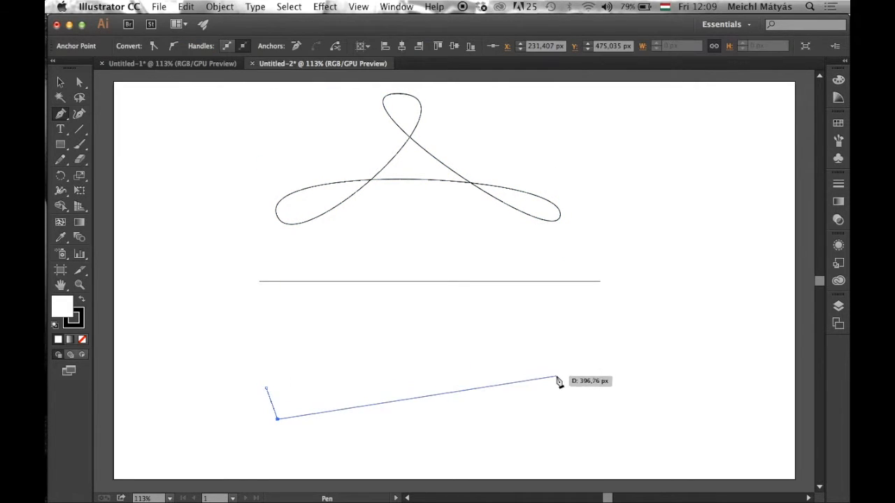
pyautogui.press('super+z')
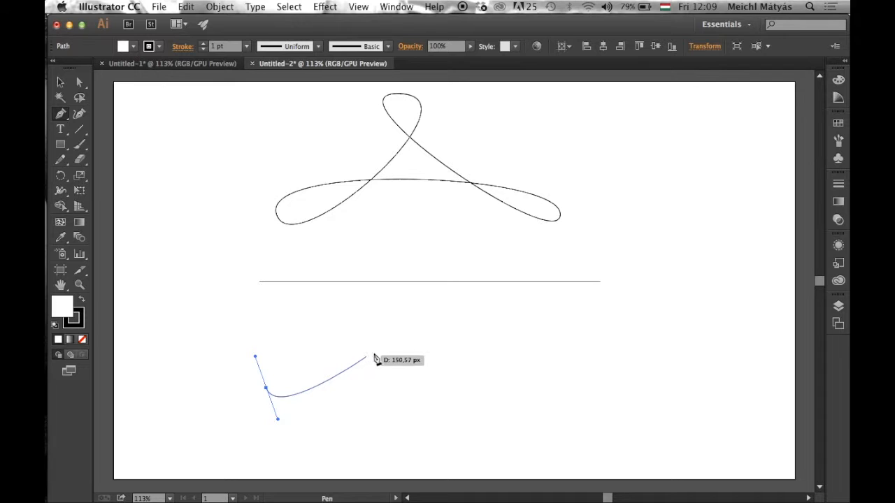
pyautogui.moveTo(418, 339); pyautogui.dragTo(427, 385)
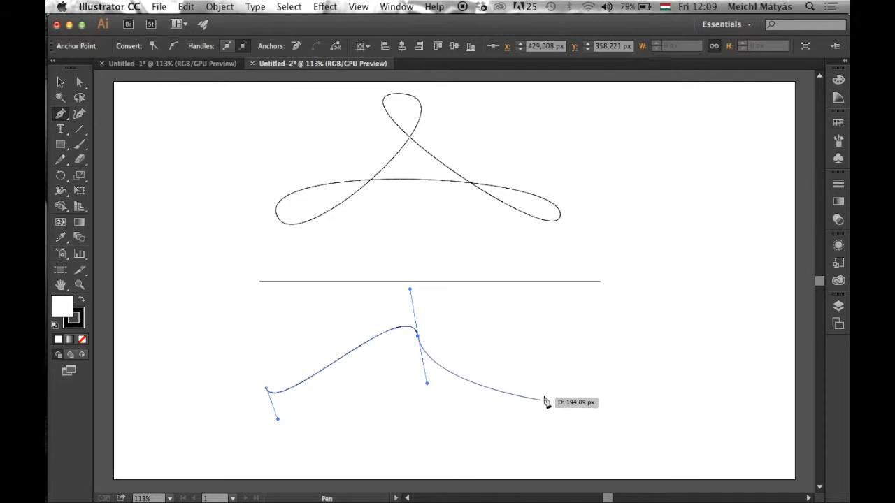
pyautogui.moveTo(548, 395); pyautogui.dragTo(589, 343)
pyautogui.moveTo(607, 412); pyautogui.dragTo(565, 452)
pyautogui.moveTo(273, 451); pyautogui.dragTo(217, 398)
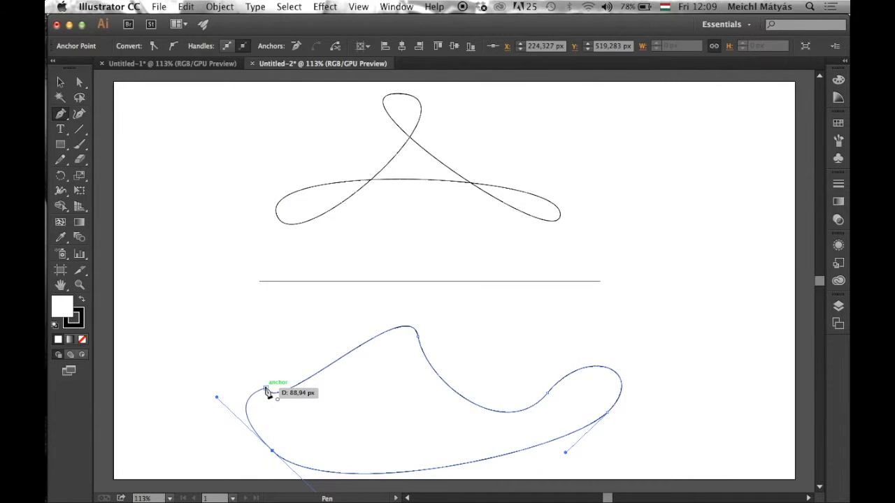
pyautogui.moveTo(267, 390); pyautogui.dragTo(280, 419)
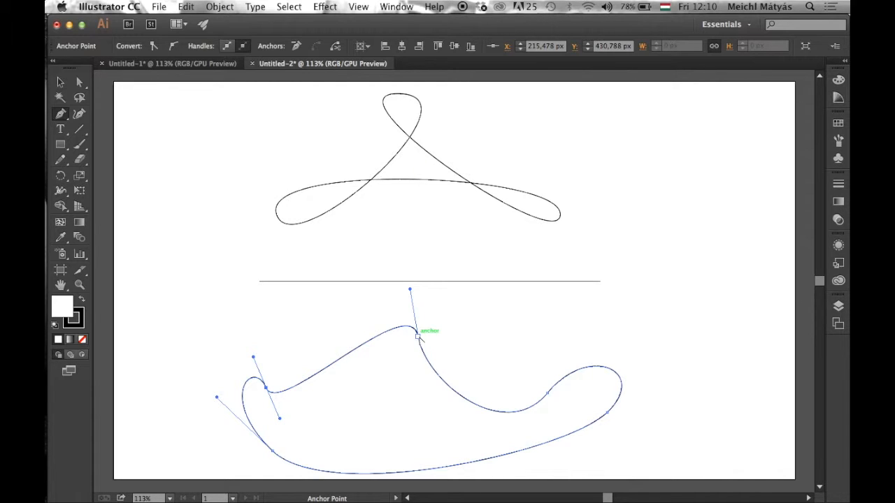
# Convert the wavy shape's five smooth anchors to corner points one after another and undo the last conversion.
pyautogui.click(58, 114)
pyautogui.click(418, 338)
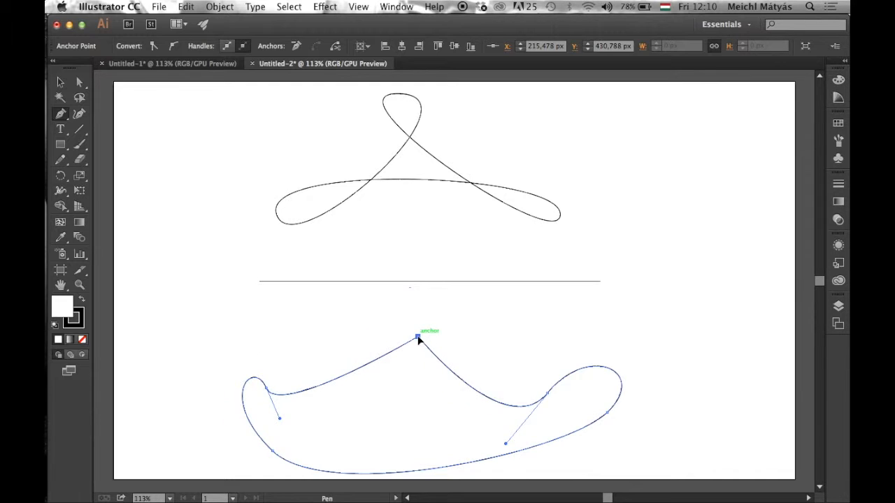
pyautogui.click(267, 389)
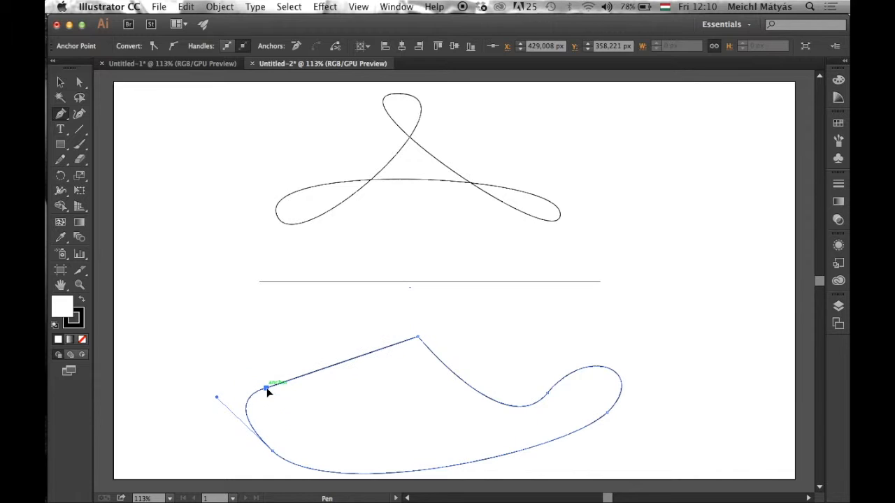
pyautogui.click(272, 452)
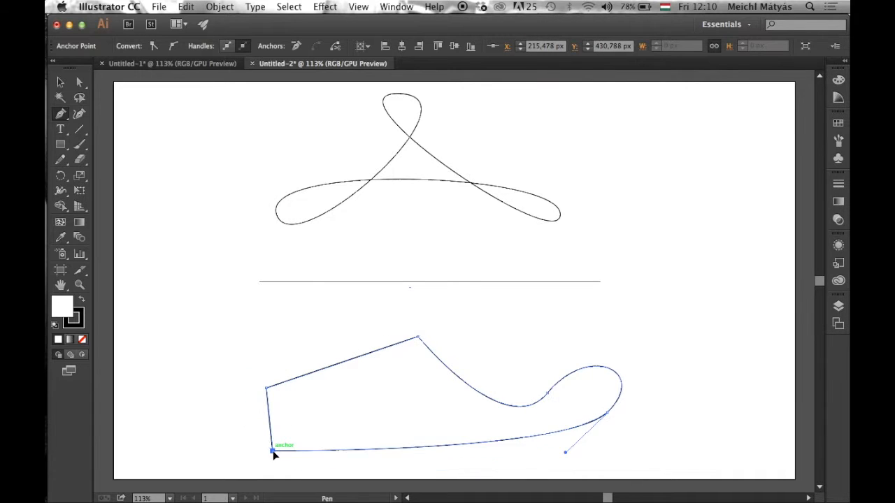
pyautogui.click(606, 416)
pyautogui.click(547, 393)
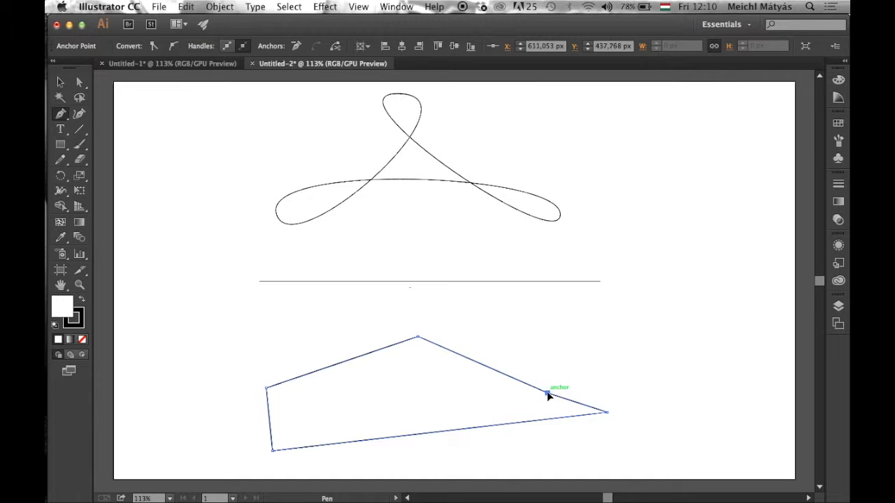
pyautogui.press('p')
pyautogui.press('super+z')
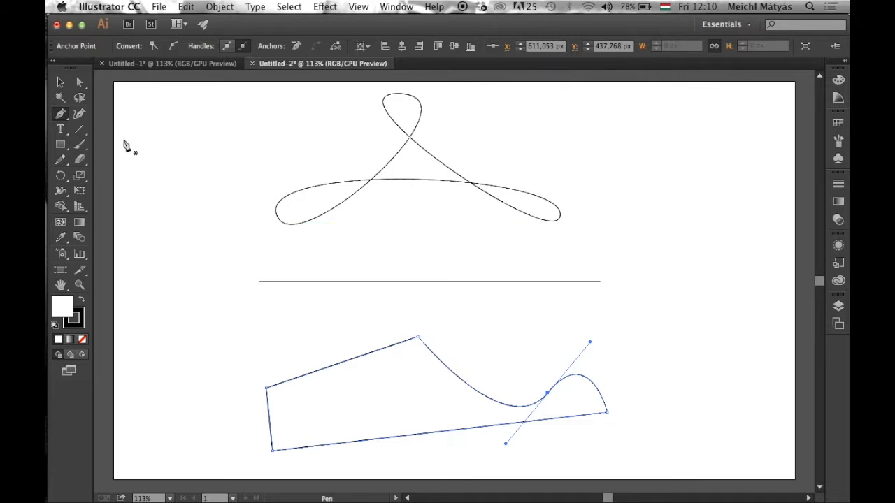
# Swap fill and stroke on both the lower shape and the looped shape so they have a black fill and white stroke.
pyautogui.click(64, 88)
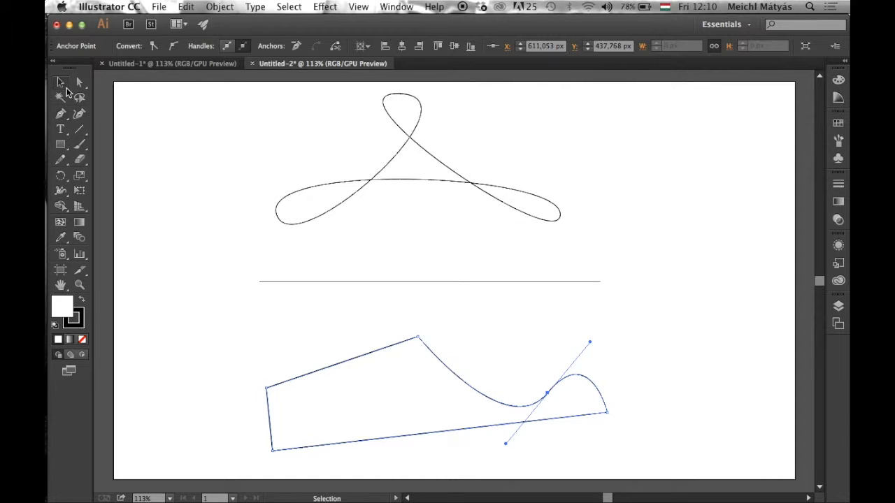
pyautogui.click(205, 341)
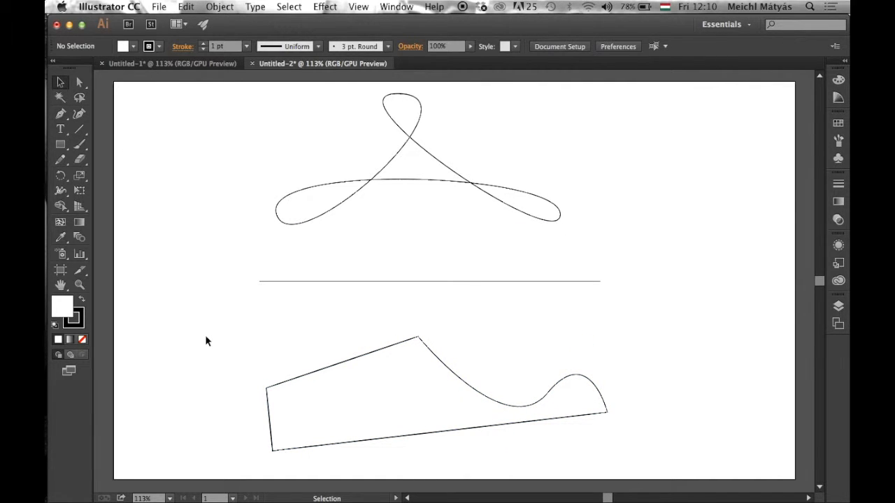
pyautogui.click(301, 379)
pyautogui.hotkey('shift', 'x')
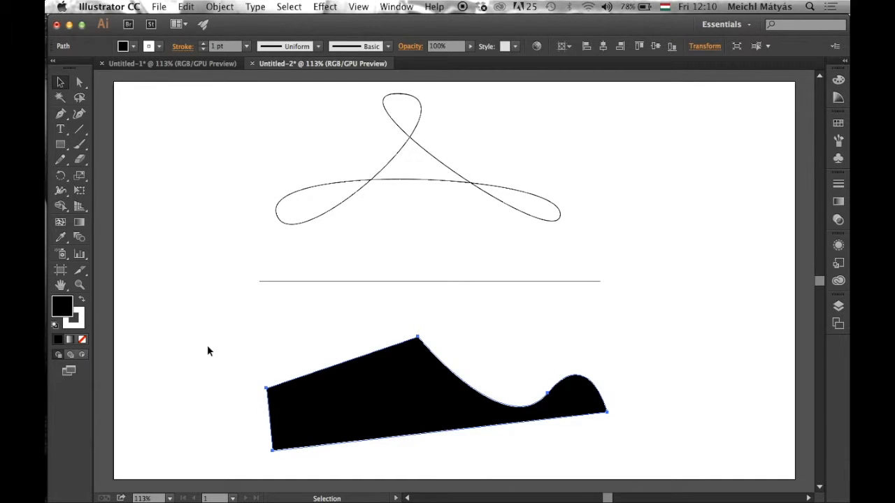
pyautogui.click(409, 181)
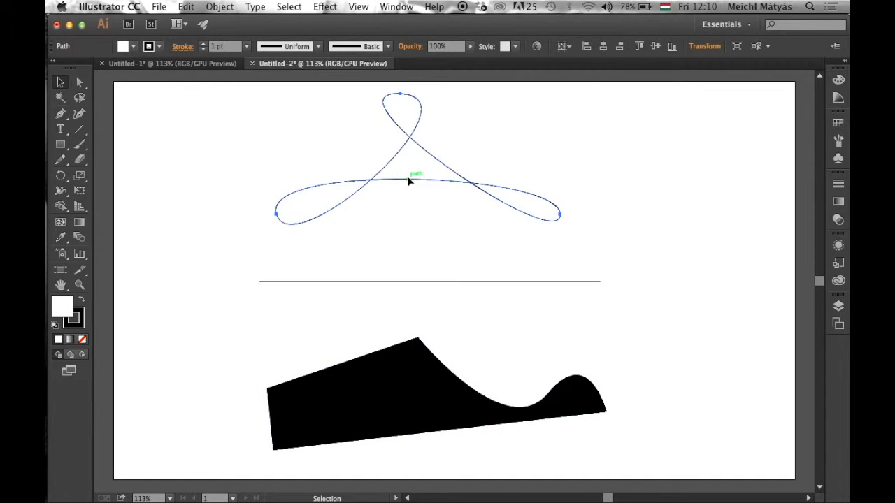
pyautogui.hotkey('shift', 'x')
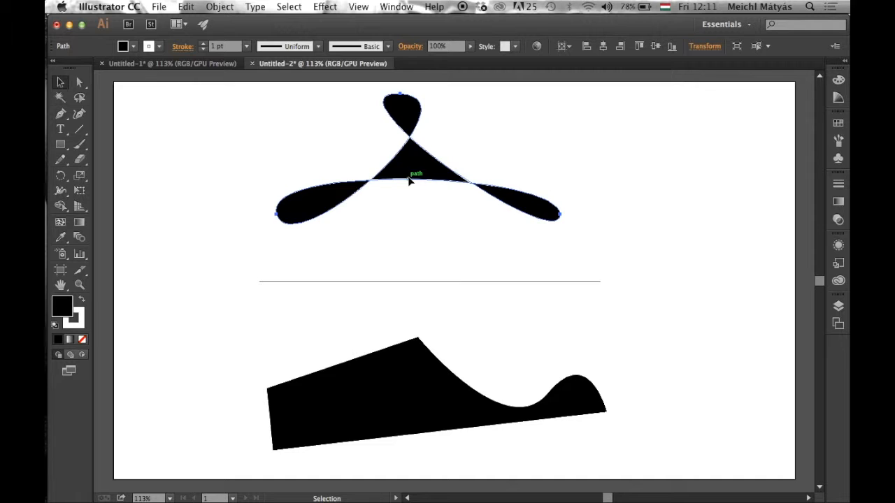
# Move the looped shape down so it overlaps the lower shape's upper-left part, and shift both shapes together slightly up and left.
pyautogui.moveTo(421, 180); pyautogui.dragTo(315, 376)
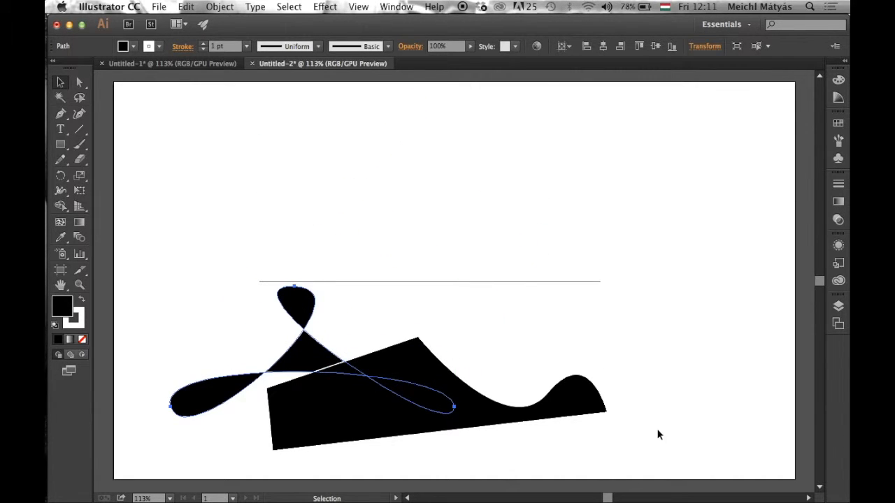
pyautogui.moveTo(652, 437); pyautogui.dragTo(355, 360)
pyautogui.moveTo(302, 325); pyautogui.dragTo(295, 320)
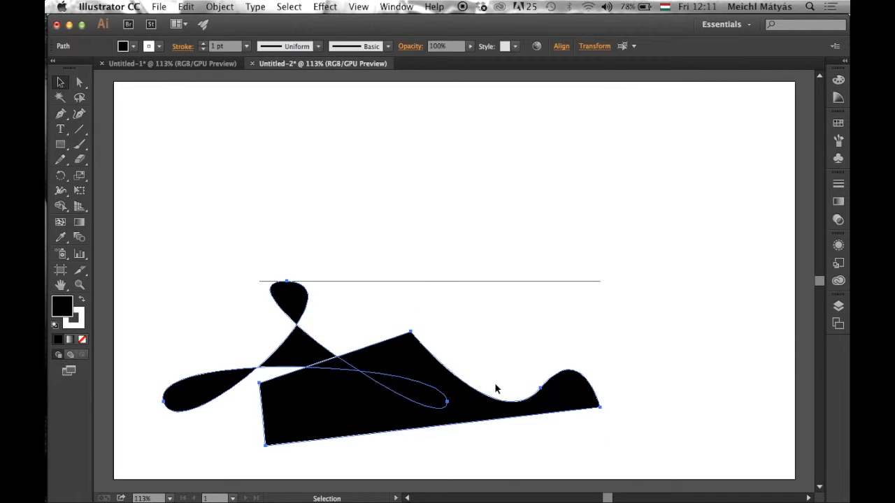
# Cut the right loop out of the lower shape with the Shape Builder tool, merge the central triangle with the lower shape, and deselect.
pyautogui.hotkey('shift', 'm')
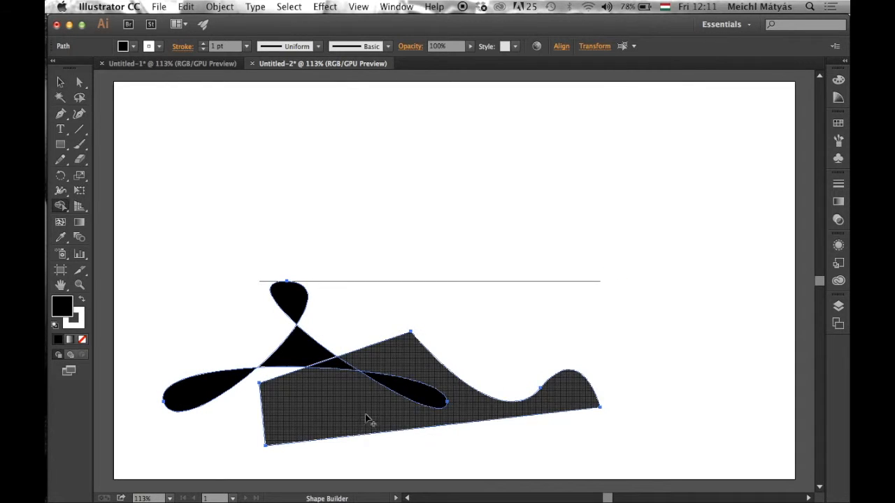
pyautogui.keyDown('alt'); pyautogui.click(412, 396); pyautogui.keyUp('alt')
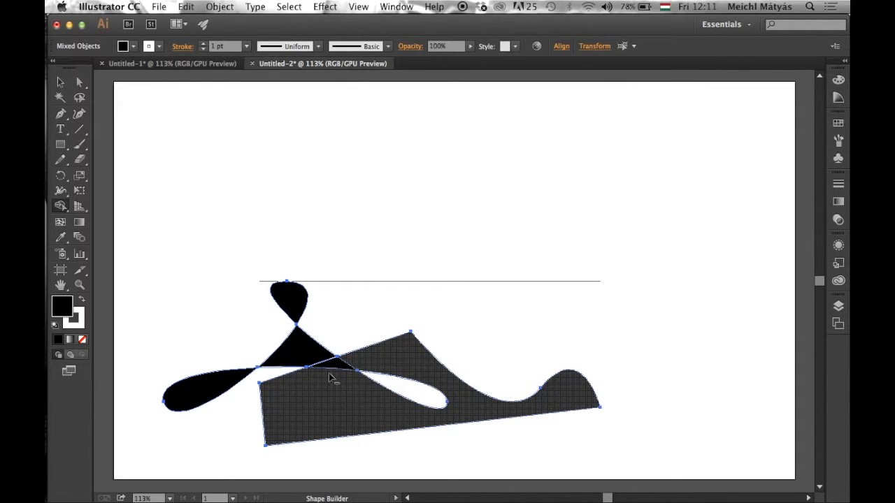
pyautogui.moveTo(340, 395); pyautogui.dragTo(311, 353)
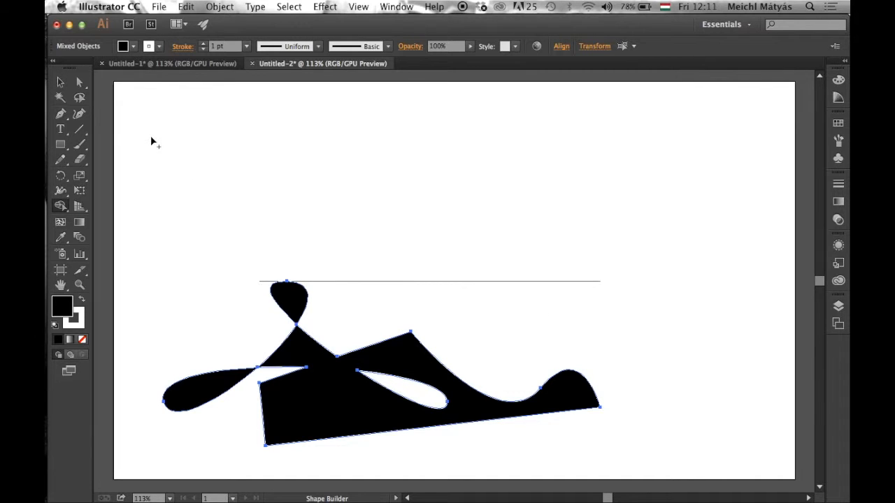
pyautogui.click(59, 81)
pyautogui.click(450, 295)
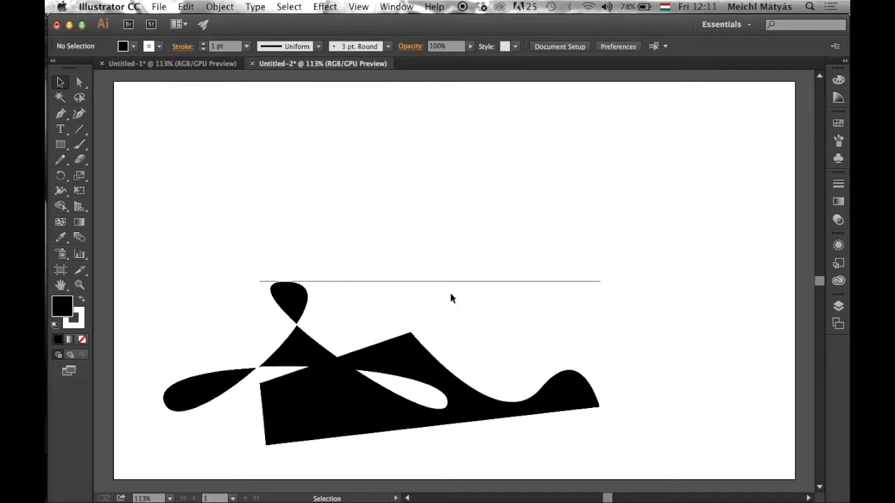
# Move the thin horizontal line farther up, away from the shapes, and select the merged black shape together with its two separate loops.
pyautogui.moveTo(439, 282); pyautogui.dragTo(439, 244)
pyautogui.click(482, 311)
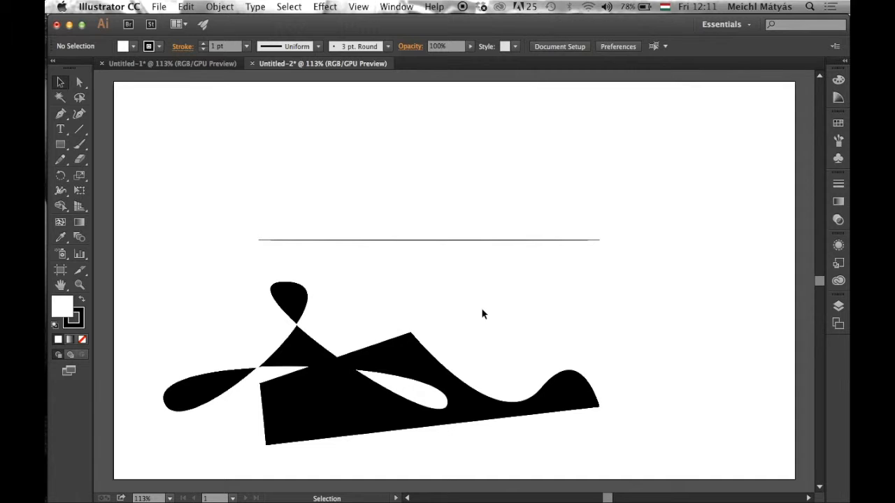
pyautogui.click(414, 366)
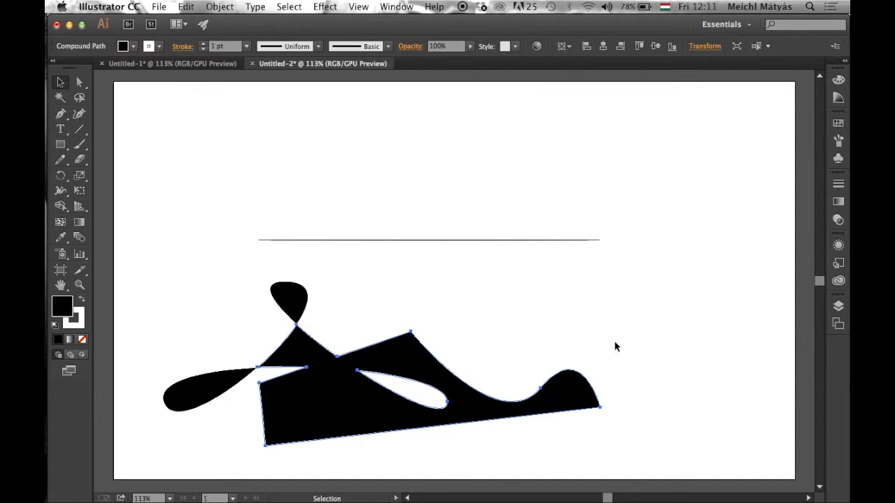
pyautogui.keyDown('shift'); pyautogui.click(300, 297); pyautogui.keyUp('shift')
pyautogui.keyDown('shift'); pyautogui.click(209, 379); pyautogui.keyUp('shift')
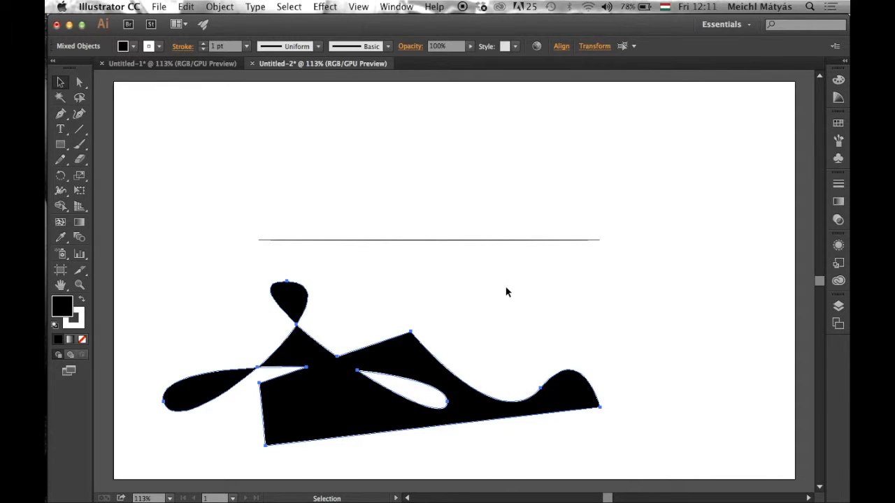
# Switch to Photoshop and create a new document with the offered settings.
pyautogui.press('super+Tab')
pyautogui.press('super+Tab')
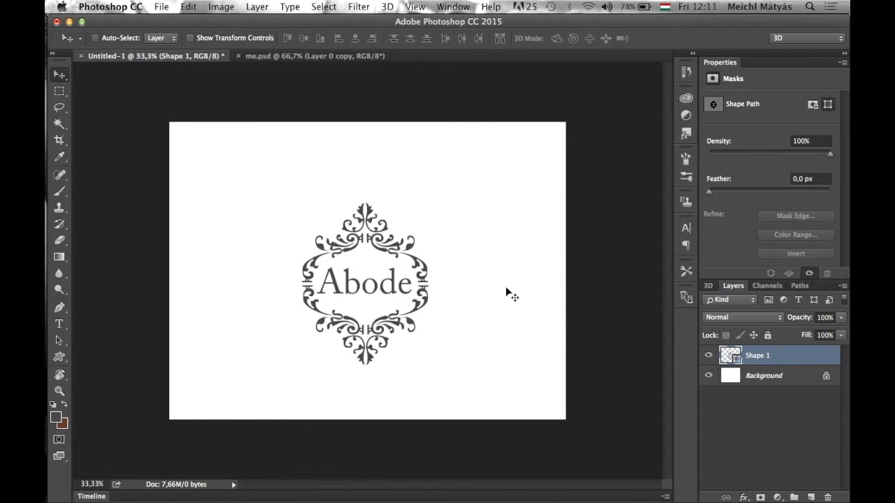
pyautogui.press('super+n')
pyautogui.press('Return')
# Paste the copied Illustrator shapes into the new document as a Shape Layer.
pyautogui.press('super+v')
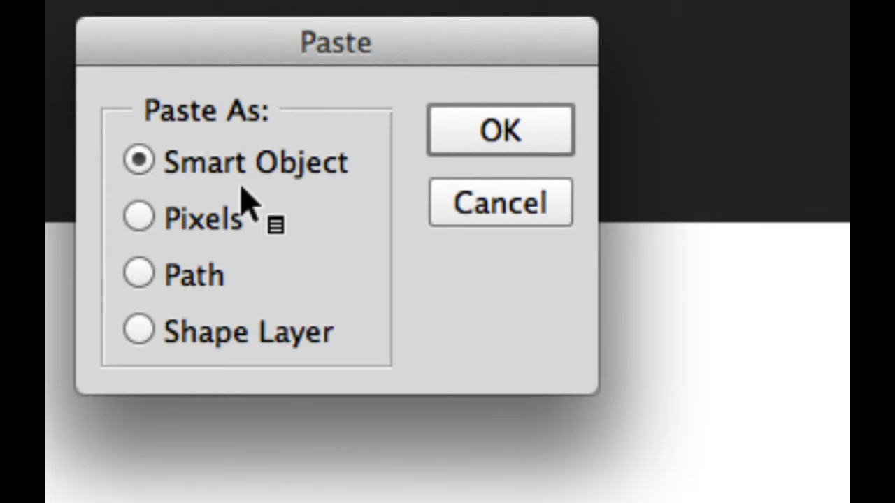
pyautogui.click(196, 218)
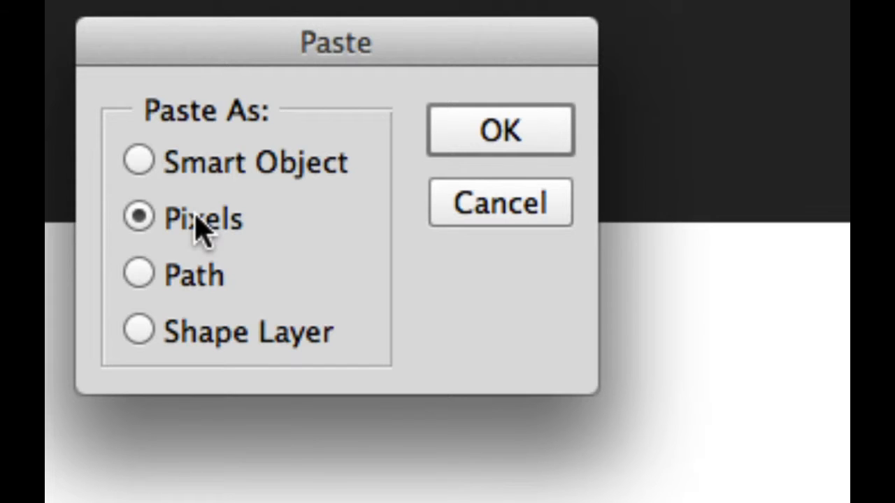
pyautogui.click(190, 285)
pyautogui.click(196, 335)
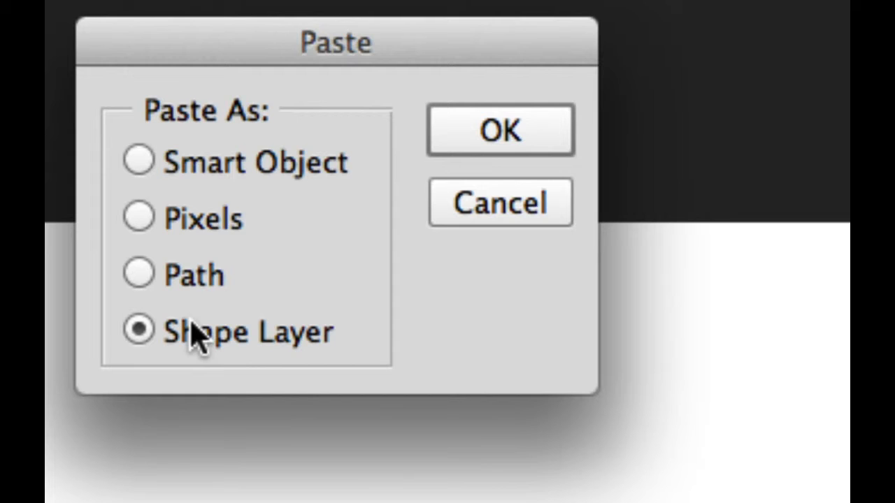
pyautogui.click(493, 148)
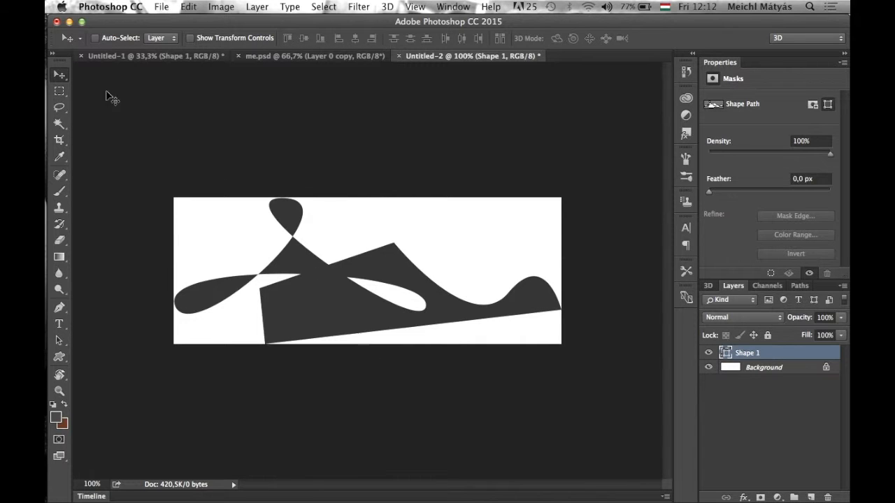
# Reshape the left loop into a wide leaf with the Direct Selection Tool by spreading both direction handles of its junction anchor.
pyautogui.click(62, 78)
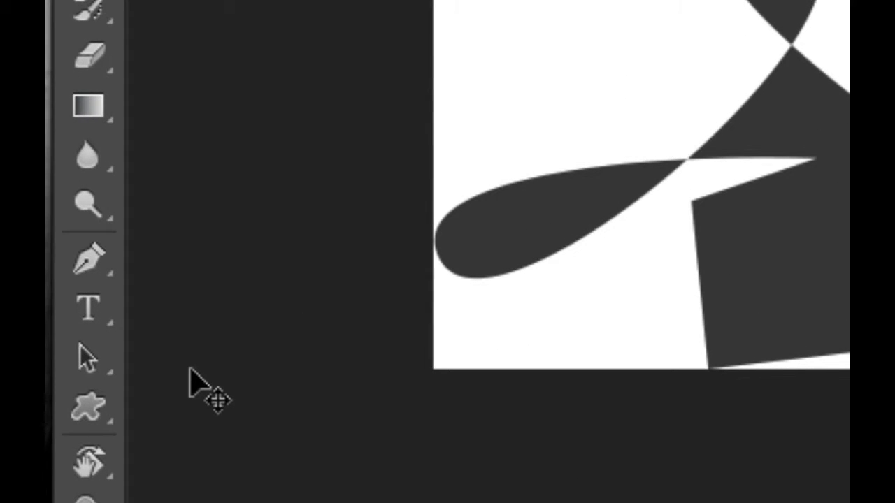
pyautogui.click(101, 359)
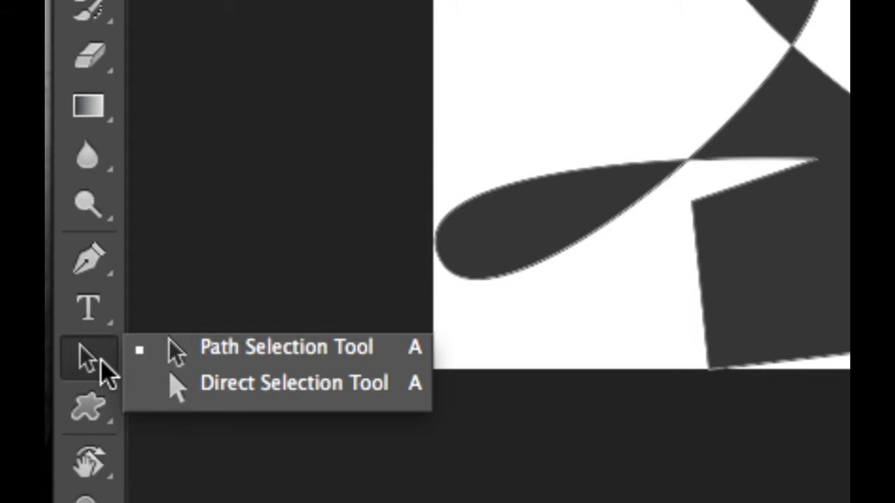
pyautogui.click(283, 388)
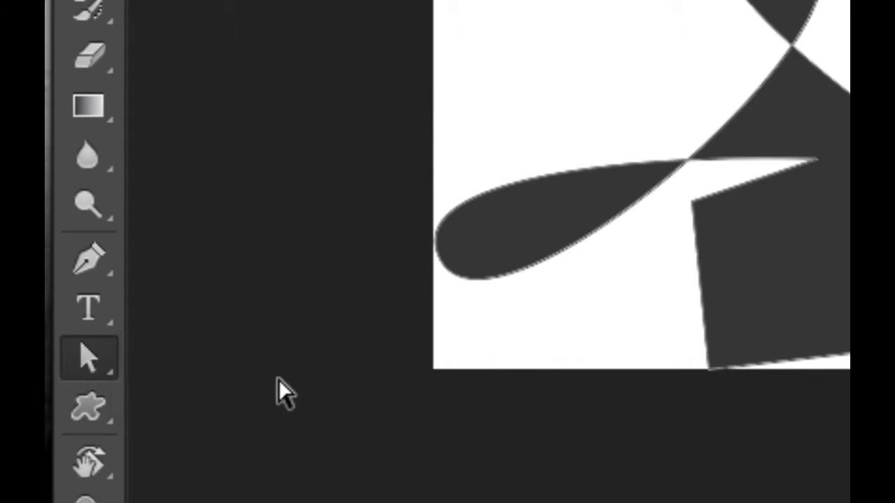
pyautogui.click(566, 245)
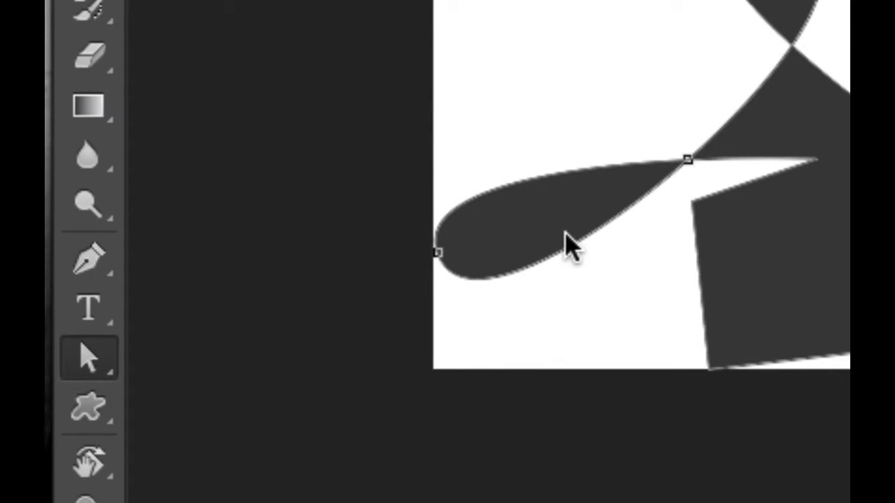
pyautogui.click(439, 253)
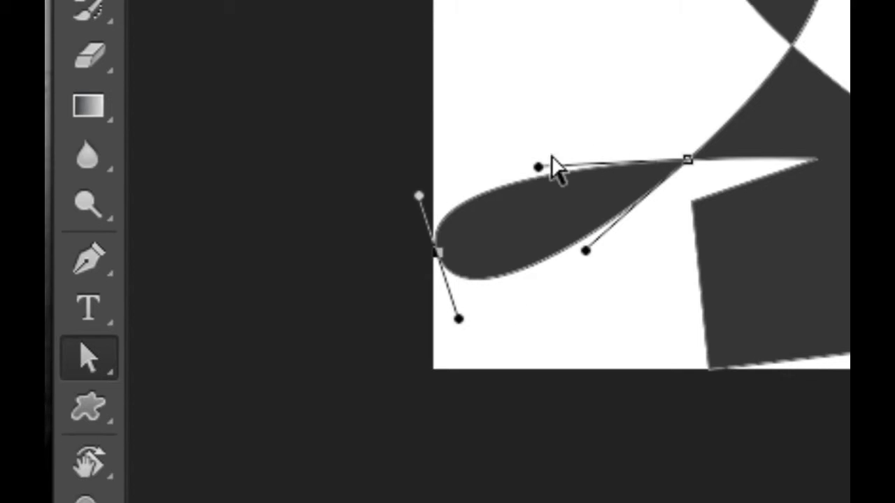
pyautogui.moveTo(537, 168); pyautogui.dragTo(601, 70)
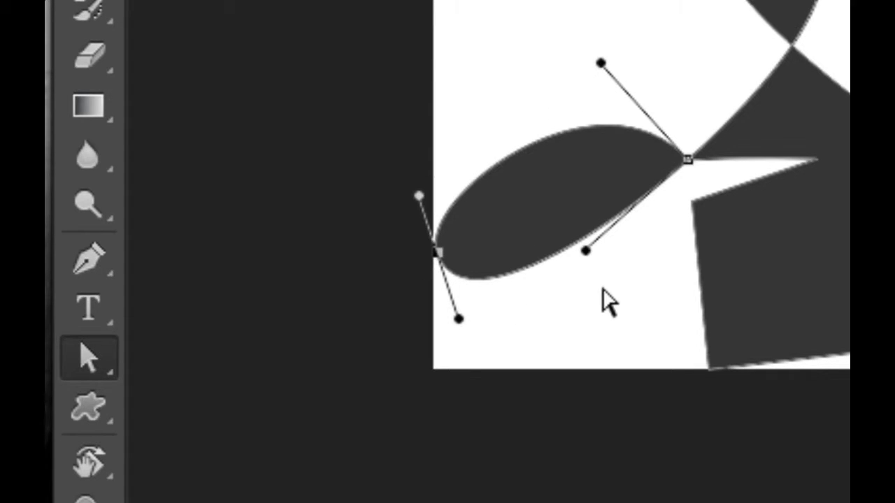
pyautogui.moveTo(586, 250); pyautogui.dragTo(668, 315)
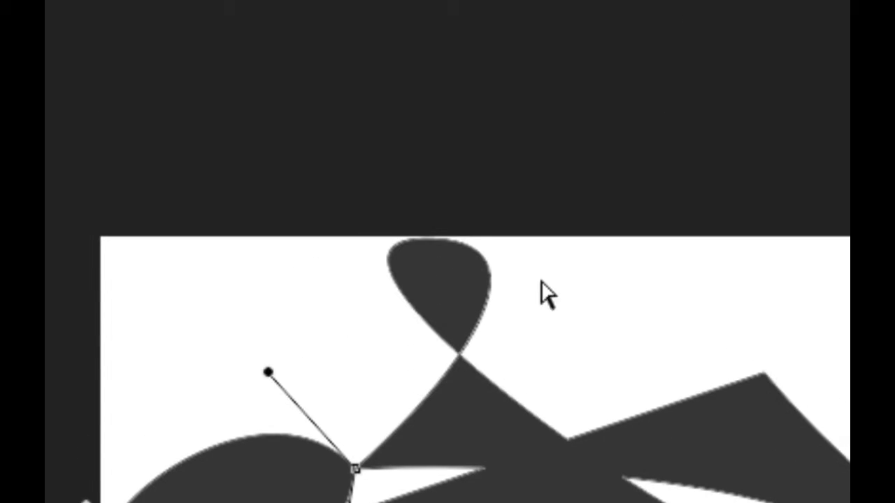
# Round the upper loop into a circle-like head by spreading its lower anchor's handles, and return to the Move tool.
pyautogui.click(457, 46)
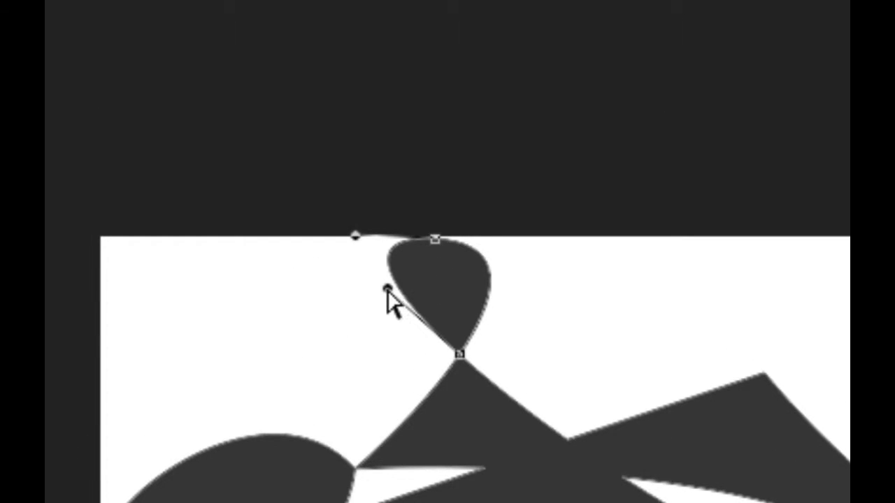
pyautogui.moveTo(387, 289); pyautogui.dragTo(355, 359)
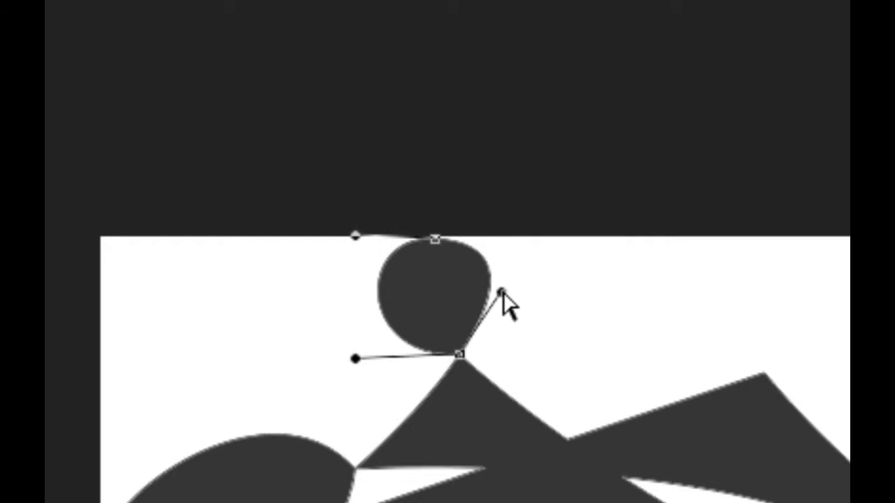
pyautogui.moveTo(501, 293); pyautogui.dragTo(535, 344)
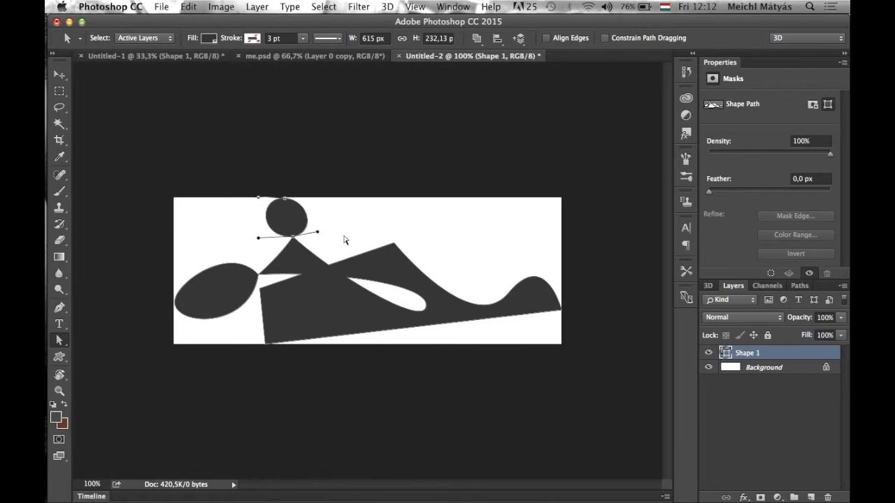
pyautogui.click(60, 76)
pyautogui.click(427, 426)
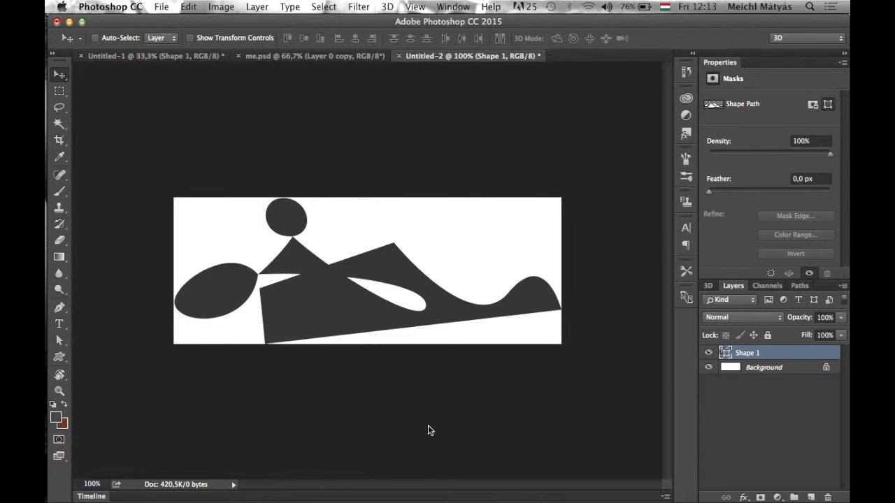
# Create another document with the offered settings and draw a closed filled triangle about 380 × 115 px with the Pen tool.
pyautogui.press('super+n')
pyautogui.press('Return')
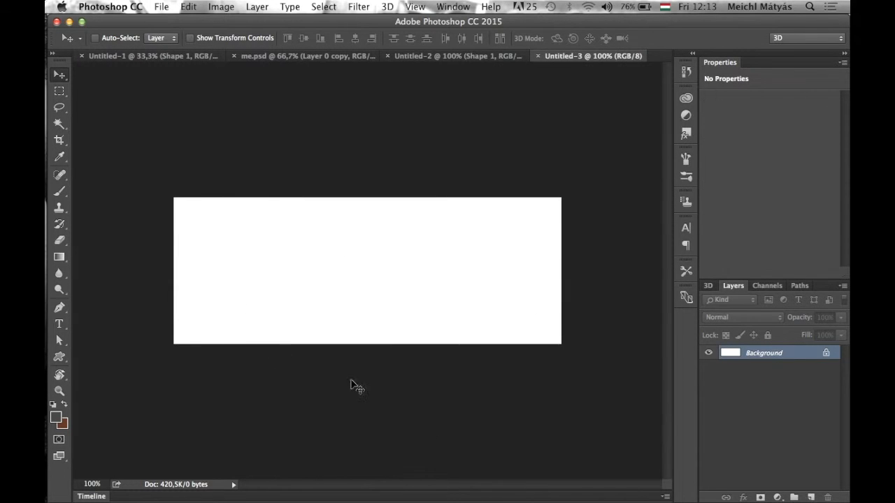
pyautogui.click(60, 308)
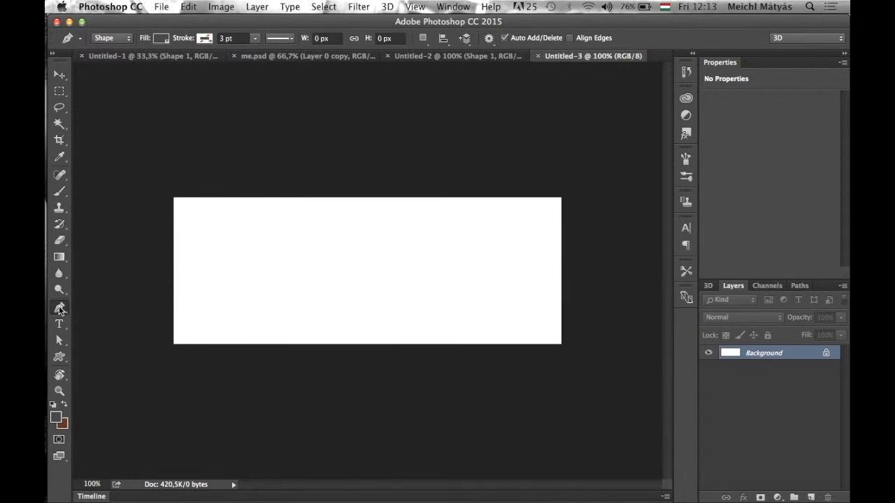
pyautogui.click(240, 291)
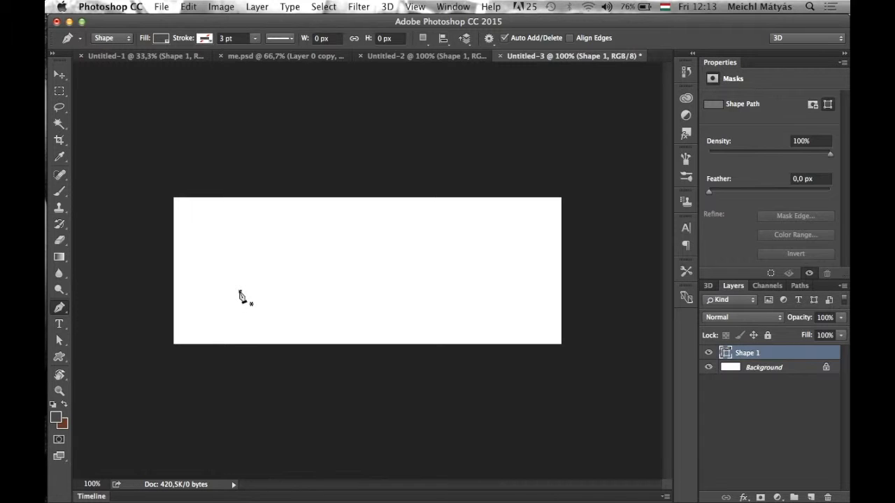
pyautogui.keyDown('shift'); pyautogui.click(479, 293); pyautogui.keyUp('shift')
pyautogui.keyDown('shift'); pyautogui.click(353, 218); pyautogui.keyUp('shift')
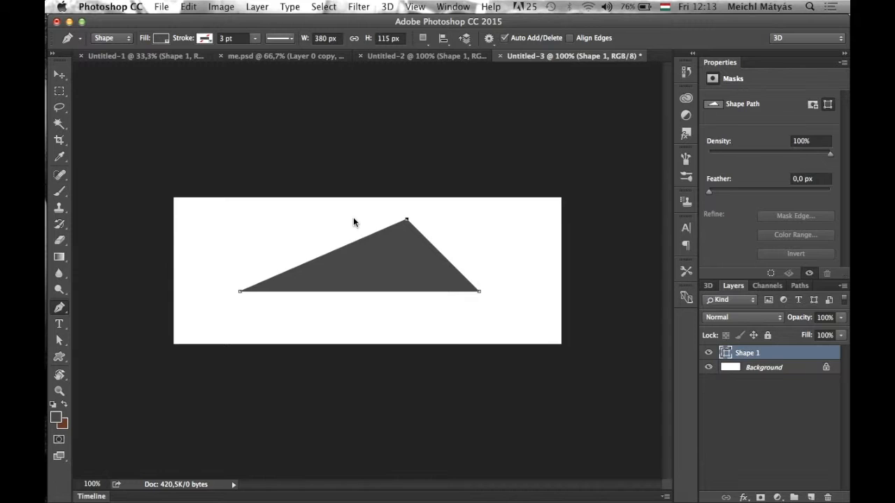
pyautogui.click(240, 290)
# Convert the triangle's left, top and right corners to smooth points with looping curves, and return to the Move tool.
pyautogui.moveTo(240, 292); pyautogui.dragTo(233, 263)
pyautogui.moveTo(407, 221); pyautogui.dragTo(467, 220)
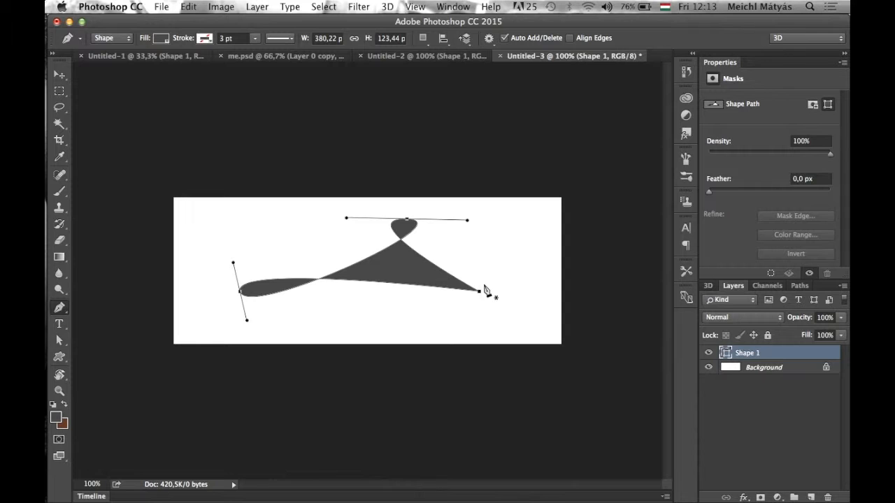
pyautogui.moveTo(480, 292); pyautogui.dragTo(474, 319)
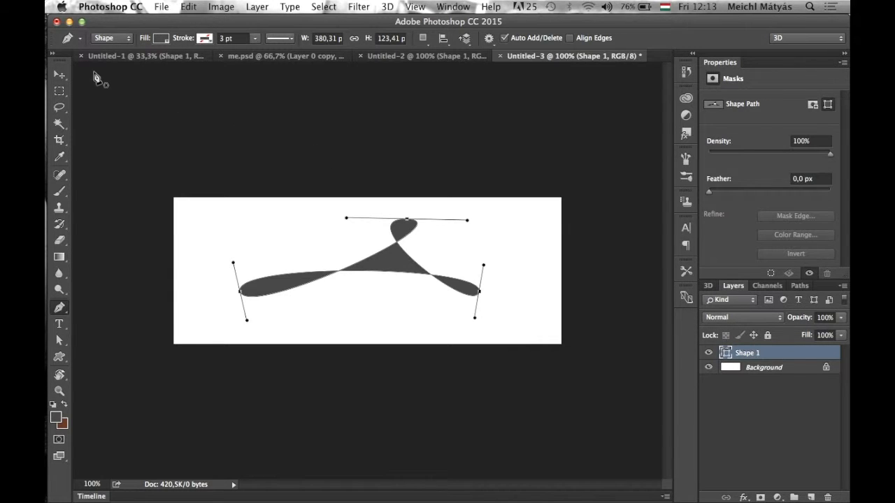
pyautogui.click(60, 75)
pyautogui.click(376, 181)
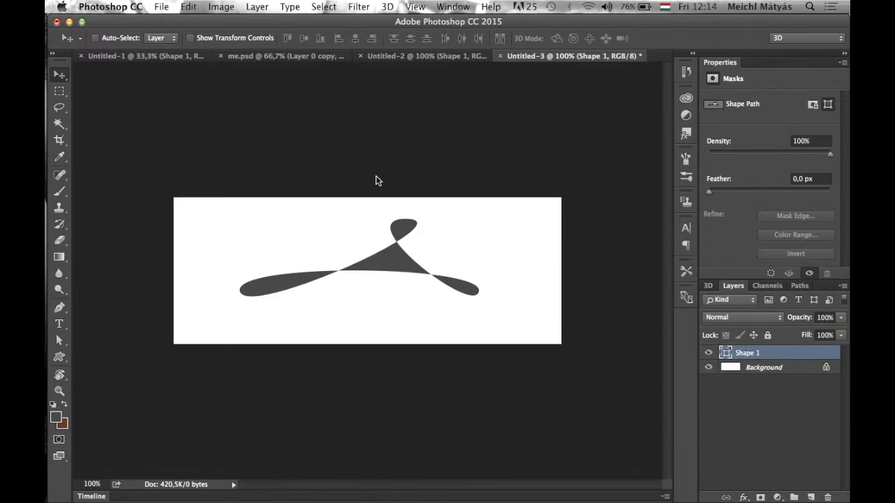
# Switch to InDesign and draw a closed triangle about 31p4 wide and 13p9 high above the Abode logo with the Pen tool.
pyautogui.press('super+Tab')
pyautogui.press('super+Tab')
pyautogui.press('super+Tab')
pyautogui.press('super+Tab')
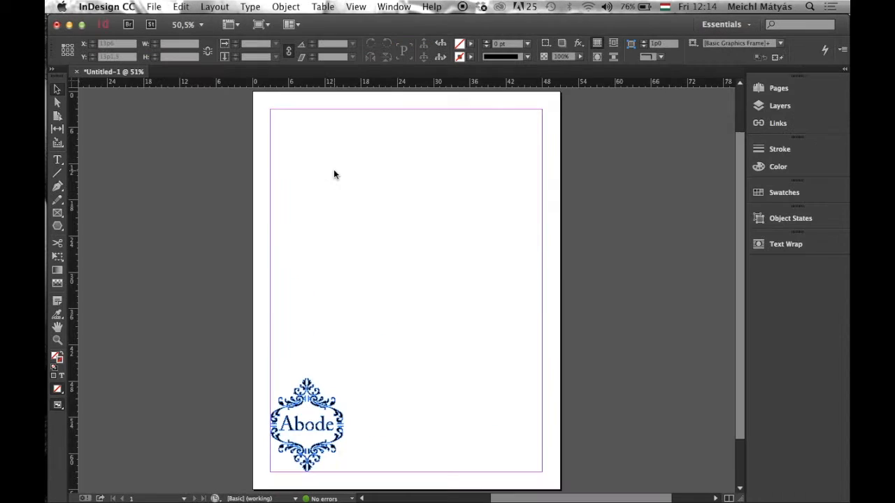
pyautogui.press('super+Tab')
pyautogui.click(59, 188)
pyautogui.click(307, 274)
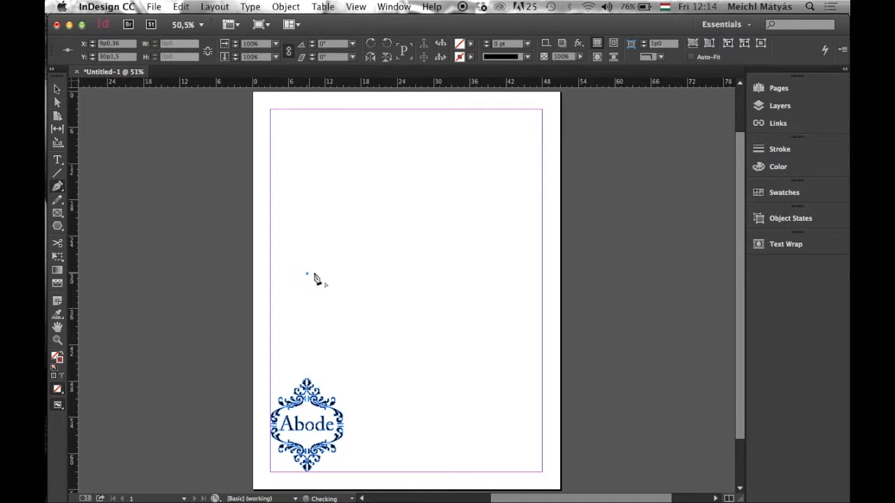
pyautogui.click(497, 279)
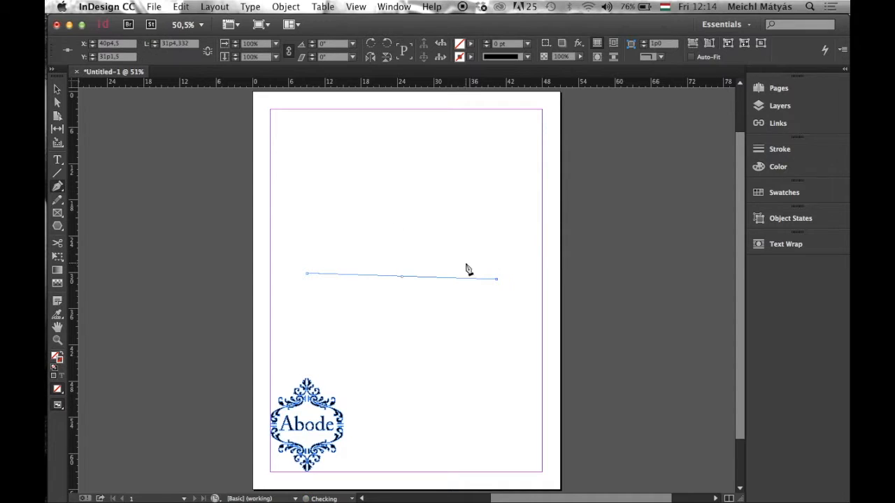
pyautogui.click(413, 197)
pyautogui.click(306, 273)
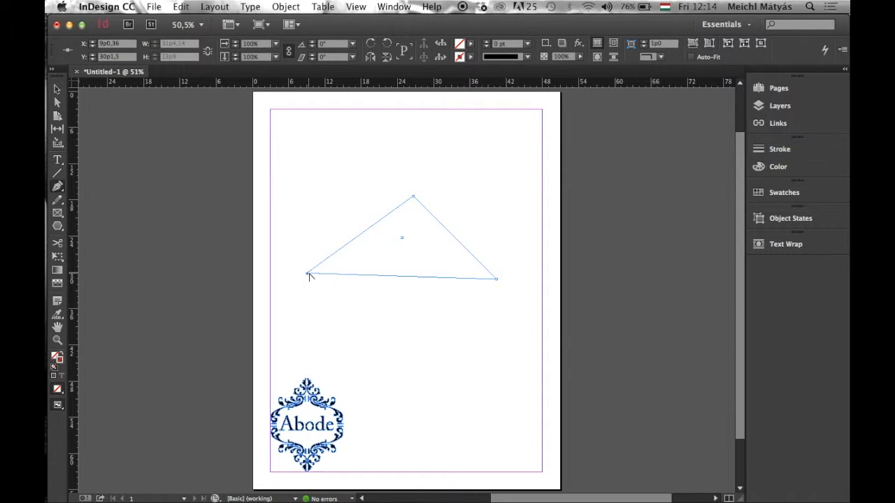
# Convert the InDesign triangle's left, top and right corners to smooth points so its sides cross into loops.
pyautogui.moveTo(308, 276)
pyautogui.mouseDown()
pyautogui.moveTo(325, 310)
pyautogui.moveTo(317, 290)
pyautogui.mouseUp()
pyautogui.moveTo(294, 252); pyautogui.dragTo(292, 240)
pyautogui.moveTo(414, 197); pyautogui.dragTo(437, 196)
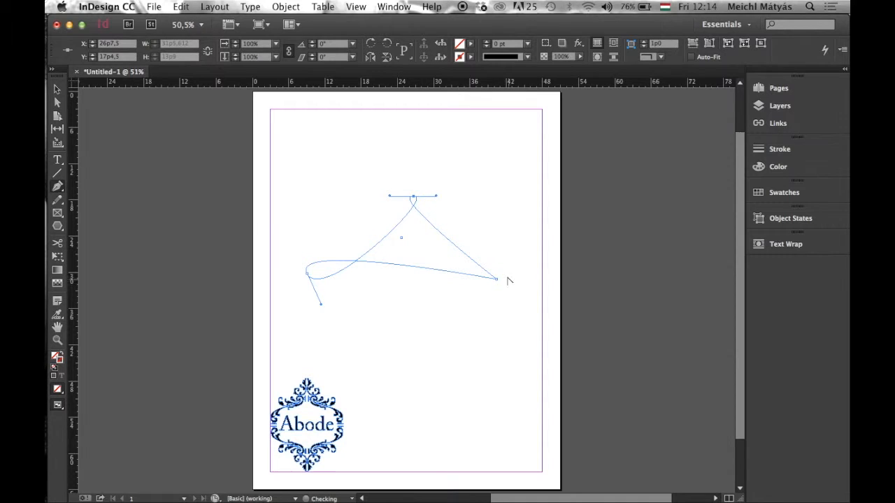
pyautogui.moveTo(496, 279); pyautogui.dragTo(497, 308)
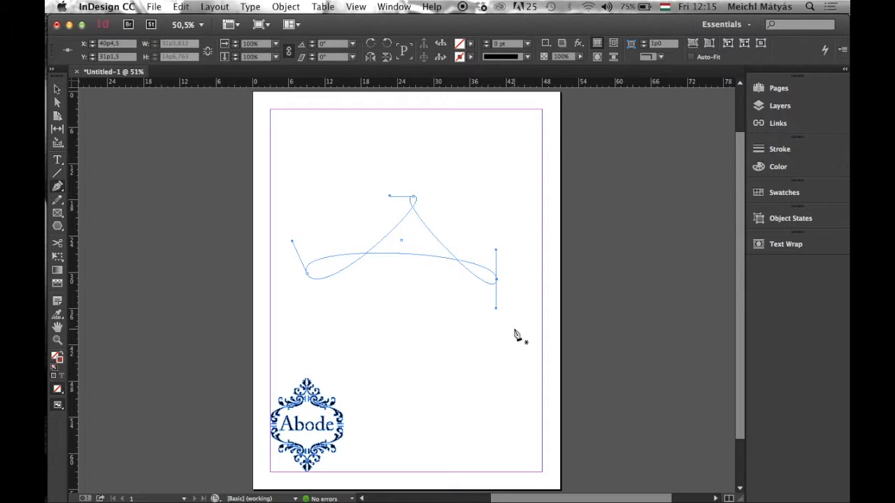
# Switch to After Effects and create a new composition with the HDV/HDTV 720 25 preset and a duration of 0:00:10:00.
pyautogui.press('super+Tab')
pyautogui.press('super+Tab')
pyautogui.press('super+Tab')
pyautogui.press('super+Tab')
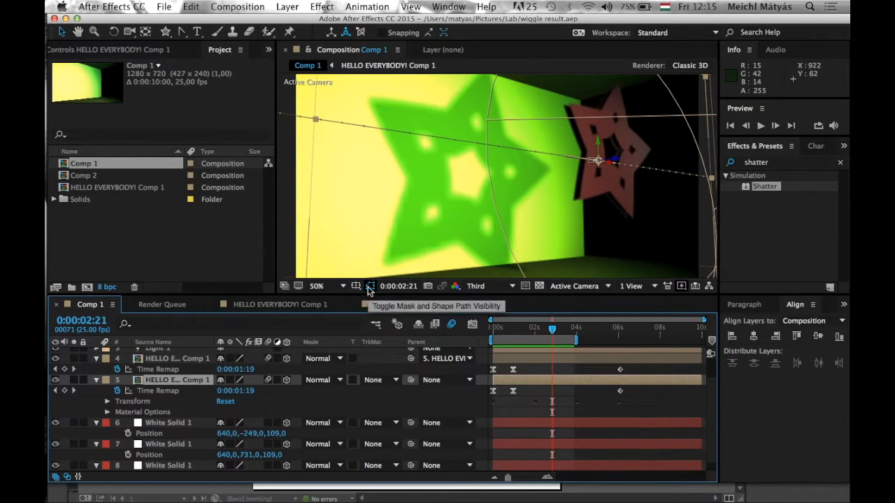
pyautogui.click(86, 287)
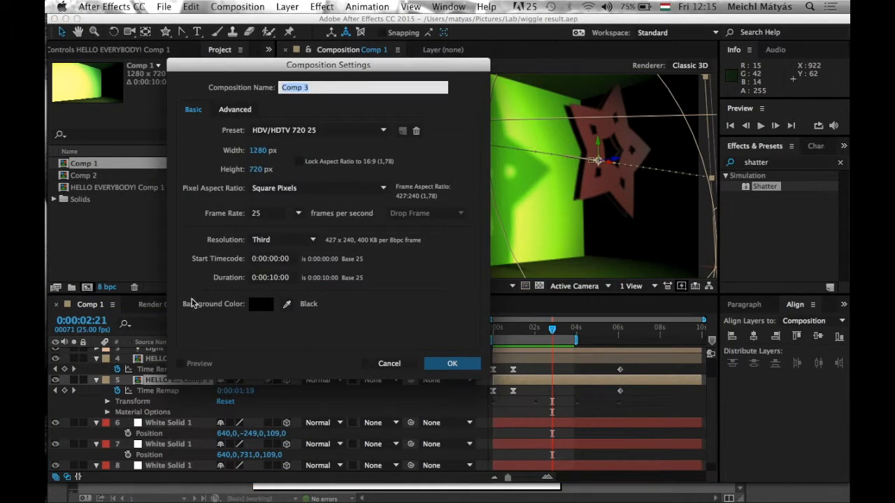
pyautogui.click(451, 363)
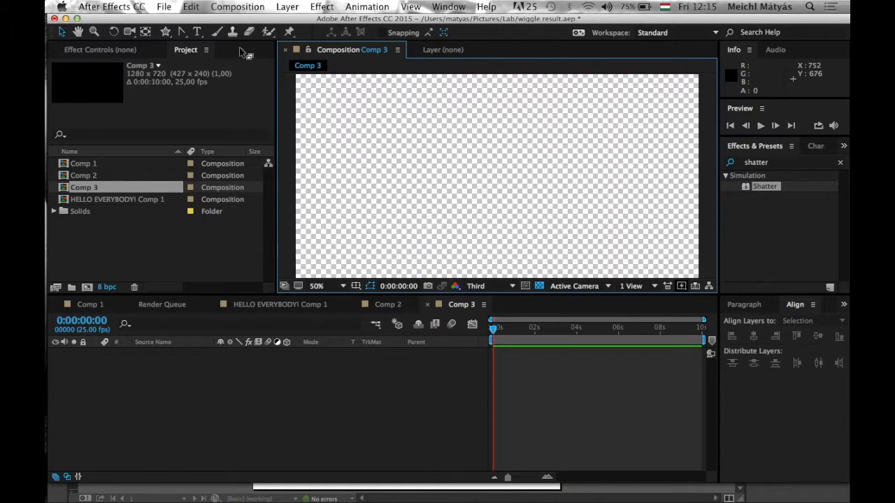
# Draw a closed triangle about 650 px wide in the upper middle of Comp 3 with the Pen tool.
pyautogui.moveTo(181, 33); pyautogui.dragTo(221, 38)
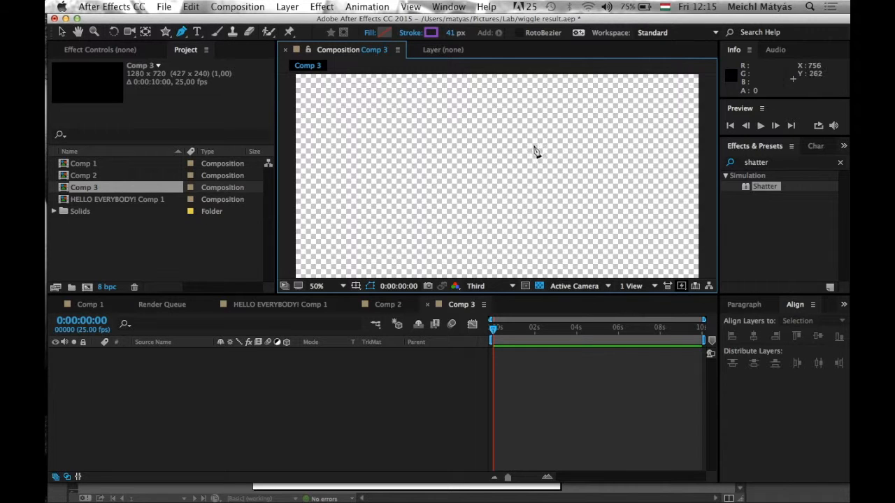
pyautogui.click(394, 182)
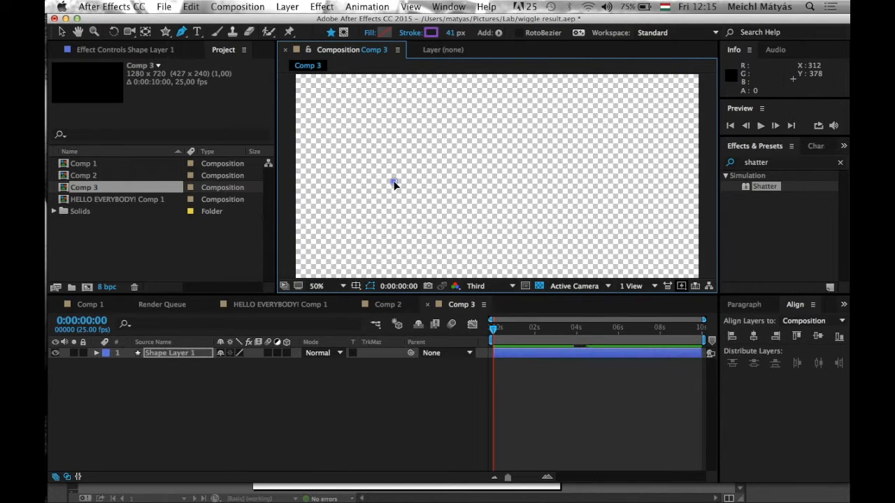
pyautogui.click(599, 182)
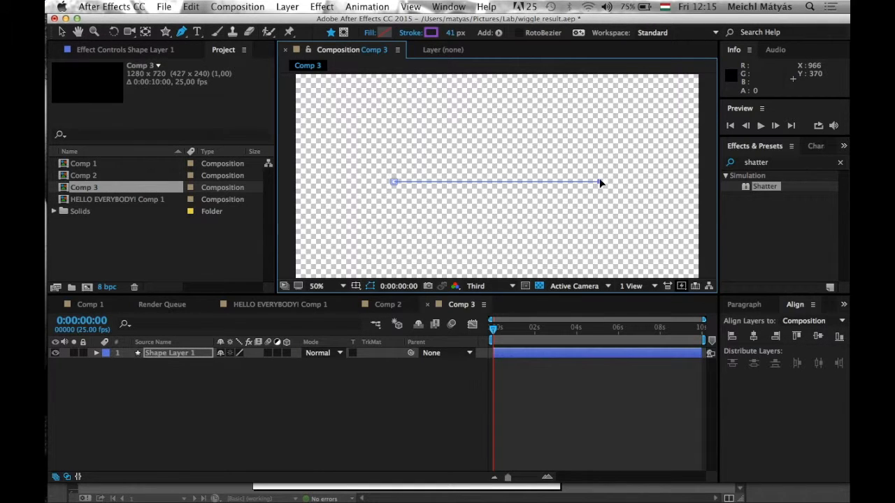
pyautogui.click(492, 91)
pyautogui.click(393, 182)
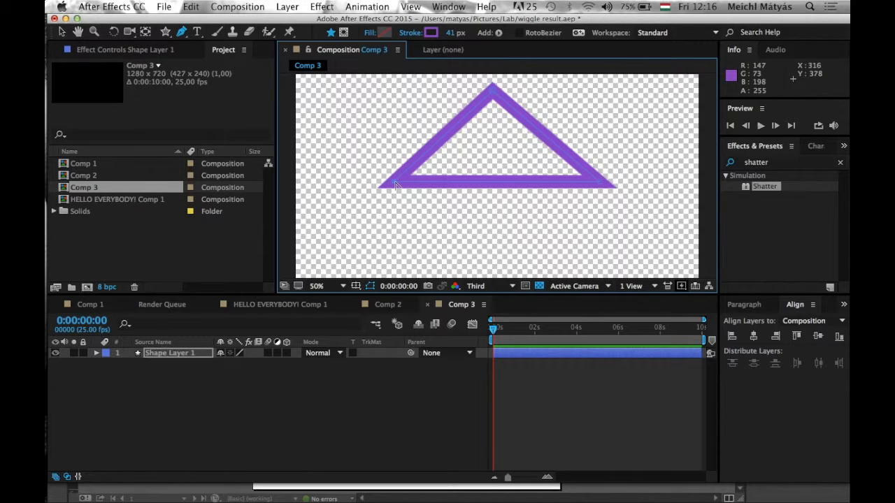
# Convert the triangle's left, top and right corners to smooth points so its sides cross into loops.
pyautogui.moveTo(395, 184); pyautogui.dragTo(378, 151)
pyautogui.moveTo(492, 88); pyautogui.dragTo(533, 89)
pyautogui.moveTo(600, 180)
pyautogui.mouseDown()
pyautogui.moveTo(600, 170)
pyautogui.moveTo(599, 211)
pyautogui.mouseUp()
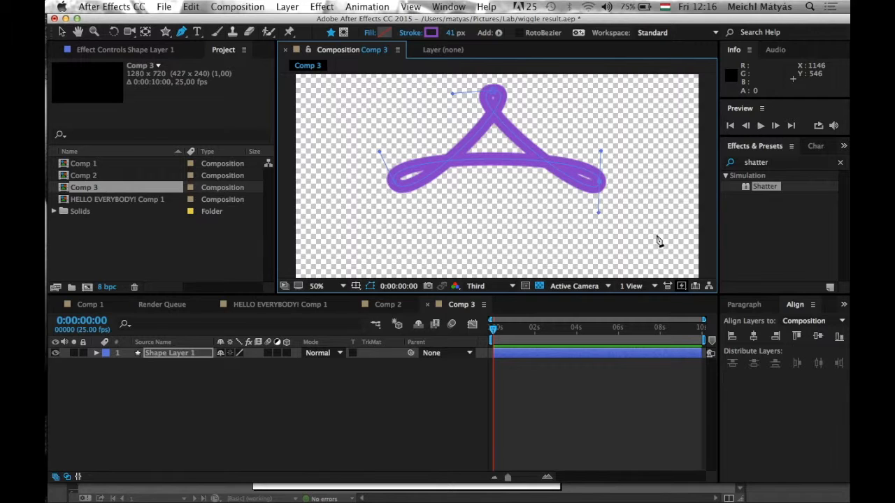
# Animate the shape layer's Rotation with a keyframe at 0:00:00:00 and a keyframe of 2 full turns at 0:00:04:01.
pyautogui.click(169, 355)
pyautogui.press('r')
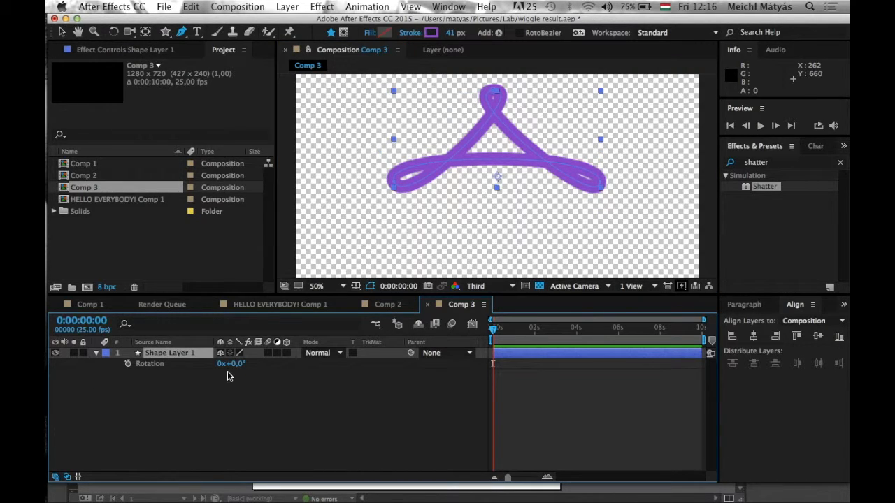
pyautogui.click(127, 364)
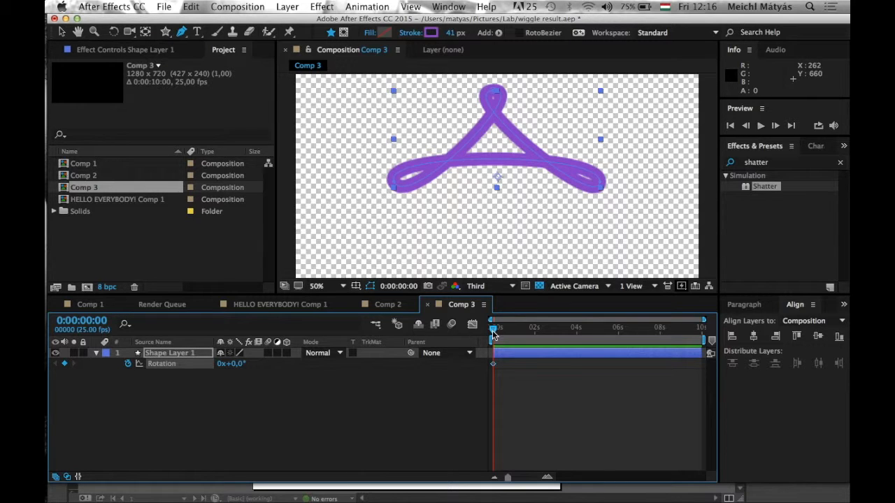
pyautogui.moveTo(494, 329); pyautogui.dragTo(576, 334)
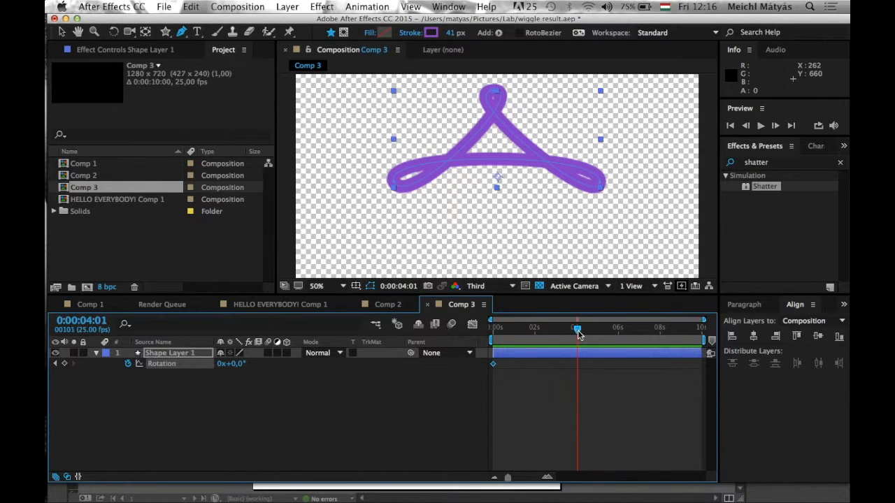
pyautogui.click(237, 365)
pyautogui.click(221, 364)
pyautogui.write('2')
pyautogui.press('Return')
# Preview the rotation animation from the start of the composition.
pyautogui.moveTo(577, 329); pyautogui.dragTo(492, 332)
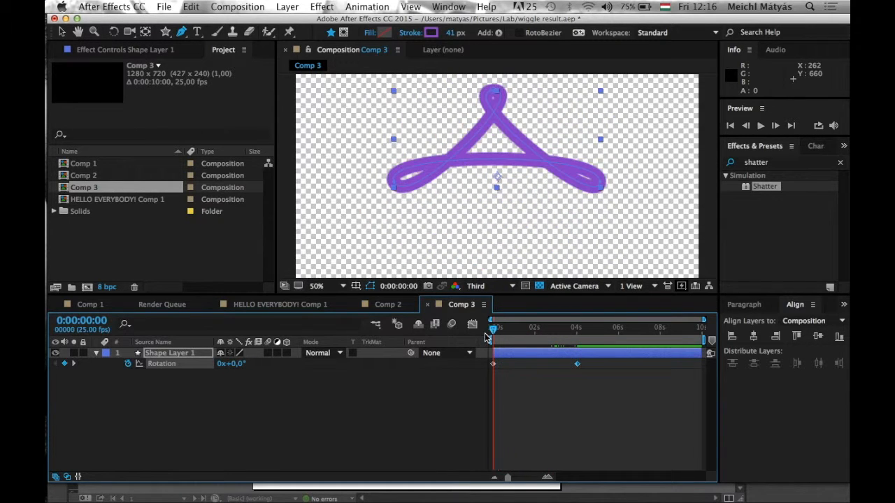
pyautogui.press('space')
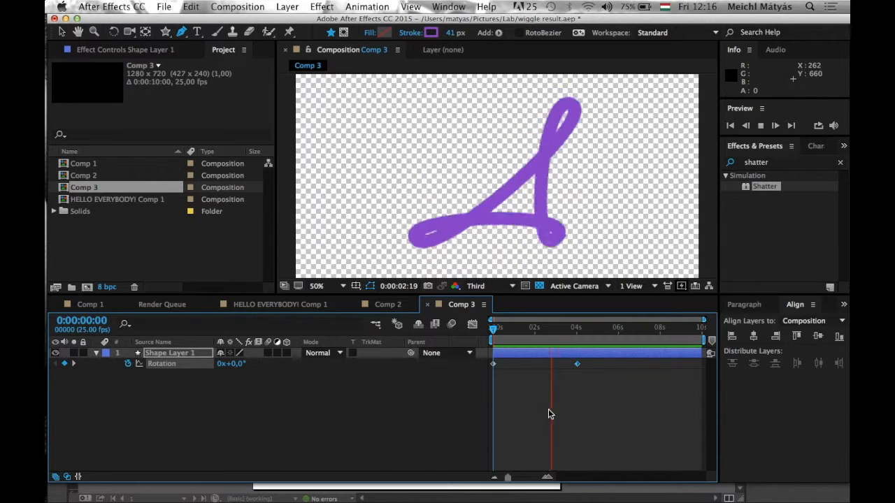
pyautogui.press('space')
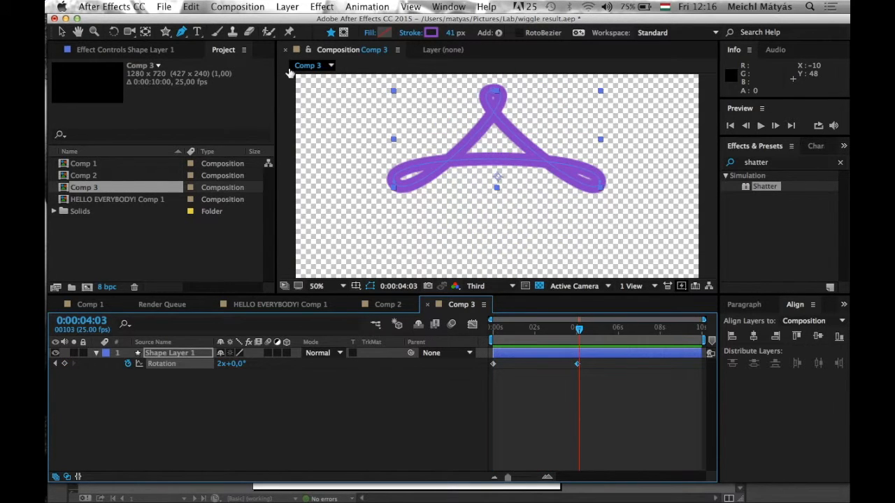
# Move the shape's anchor point up to the middle of the looped triangle and preview the rotation from the start.
pyautogui.click(144, 32)
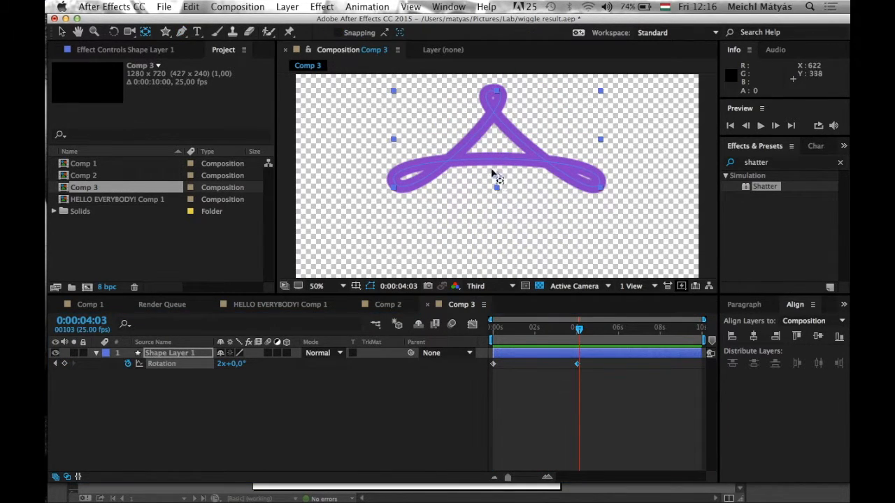
pyautogui.moveTo(498, 176); pyautogui.dragTo(498, 143)
pyautogui.moveTo(577, 329); pyautogui.dragTo(493, 329)
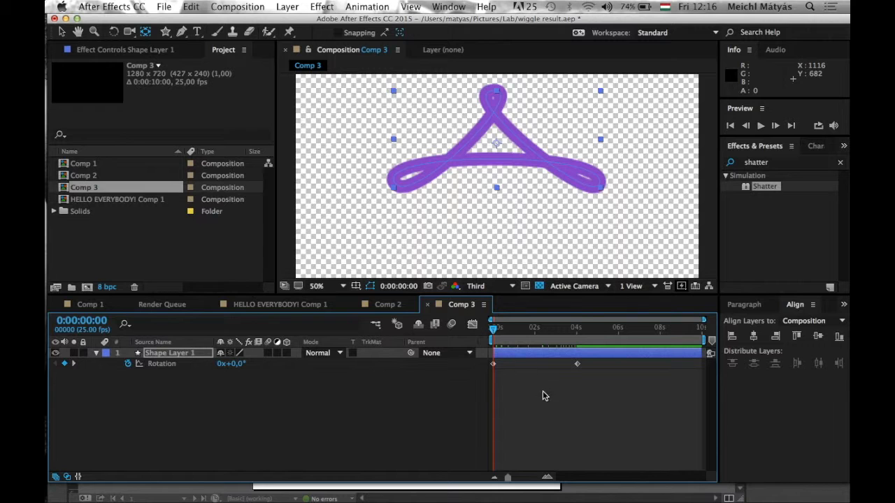
pyautogui.press('space')
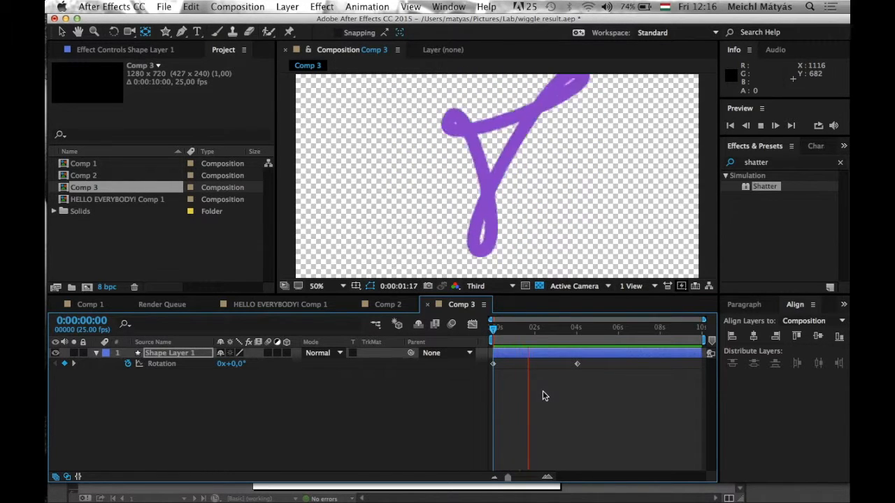
pyautogui.press('space')
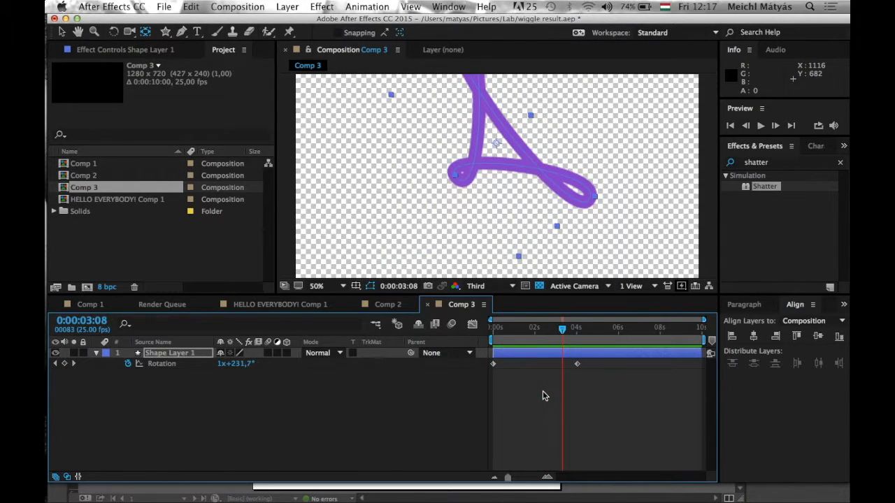
# Look at the shape in Photoshop, switch to Illustrator and show the Untitled-1 document with nothing selected.
pyautogui.press('super+Tab')
pyautogui.moveTo(416, 252)
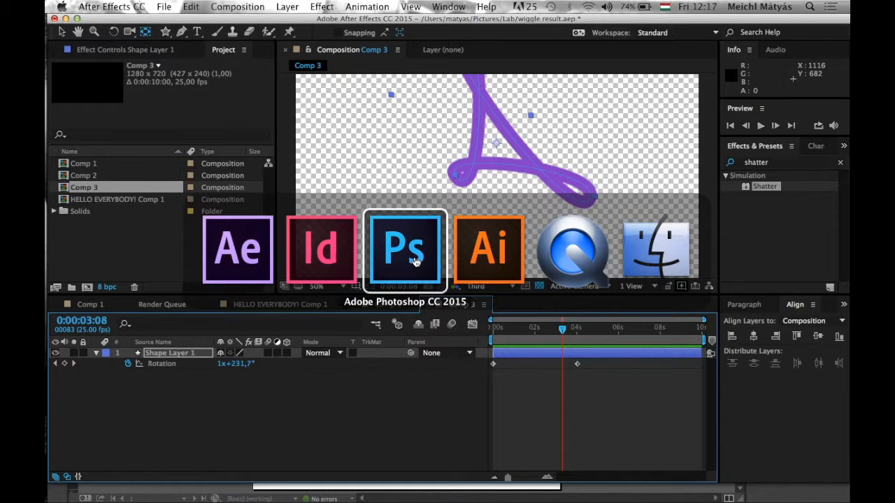
pyautogui.click(416, 260)
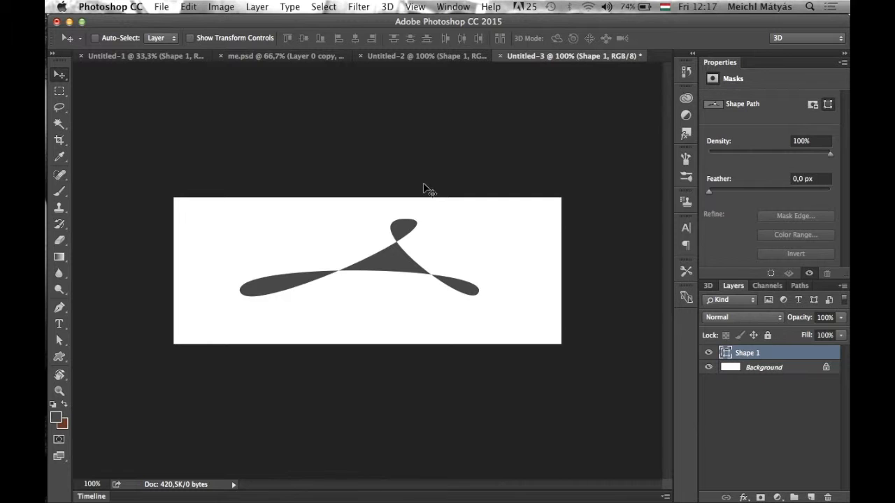
pyautogui.press('super+Tab')
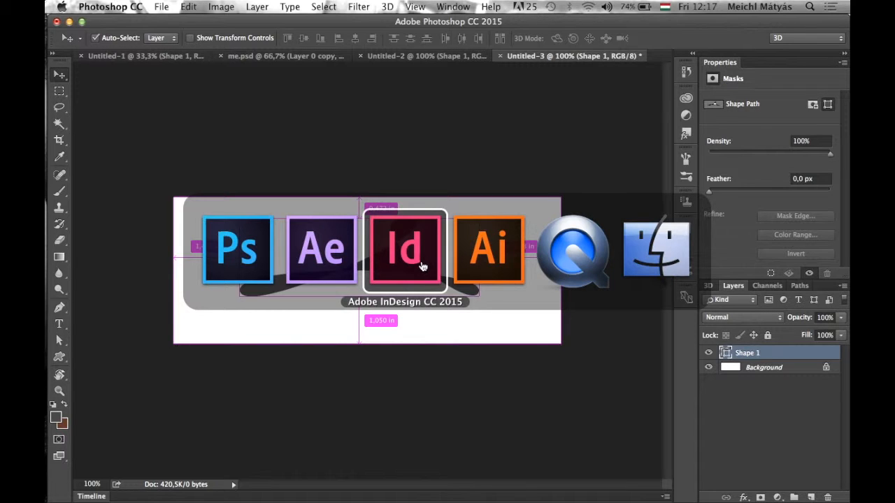
pyautogui.click(470, 274)
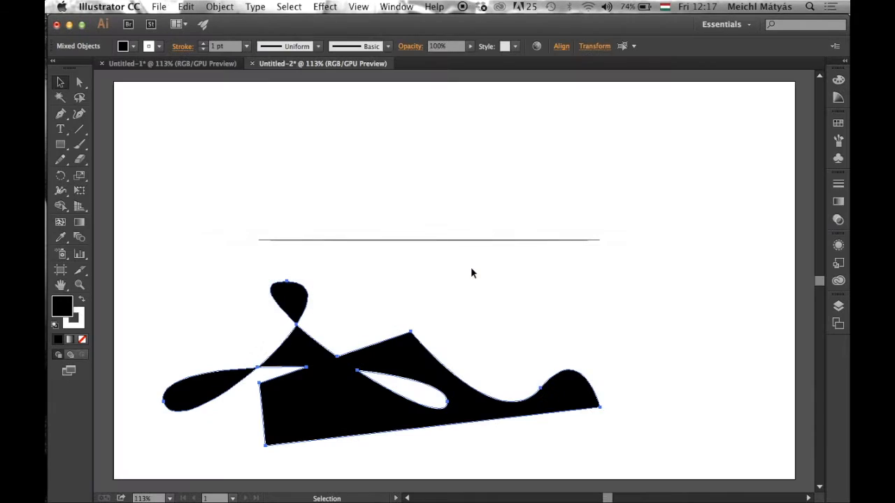
pyautogui.click(165, 65)
pyautogui.click(523, 362)
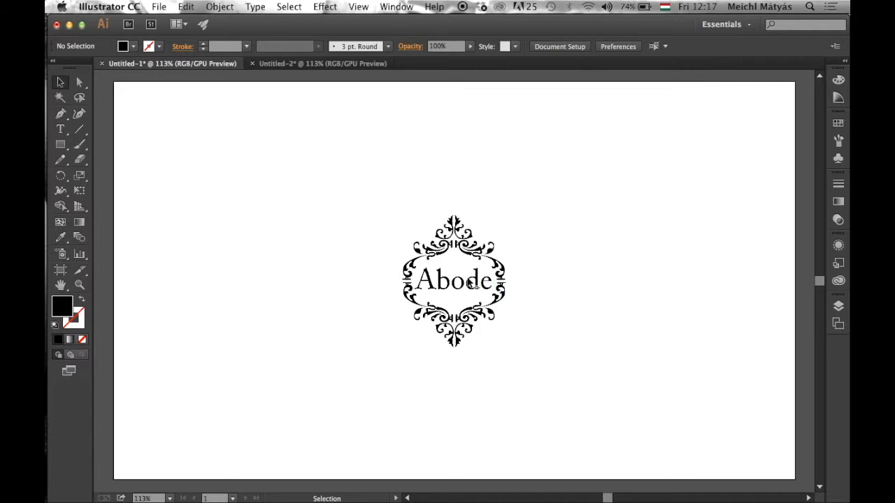
# Enlarge the Abode logo to 400% and select it to examine the anchor points of its ornaments.
pyautogui.scroll(4, 468, 280)
pyautogui.scroll(1, 468, 281)
pyautogui.scroll(-1, 469, 281)
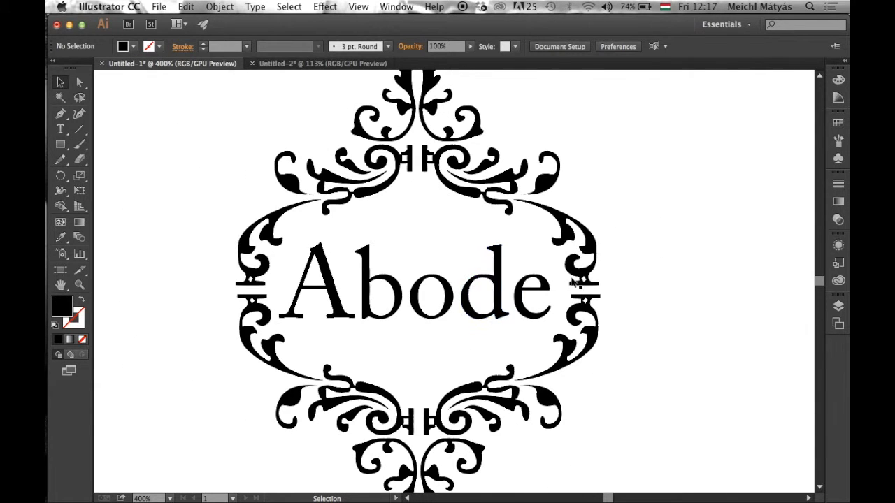
pyautogui.click(585, 253)
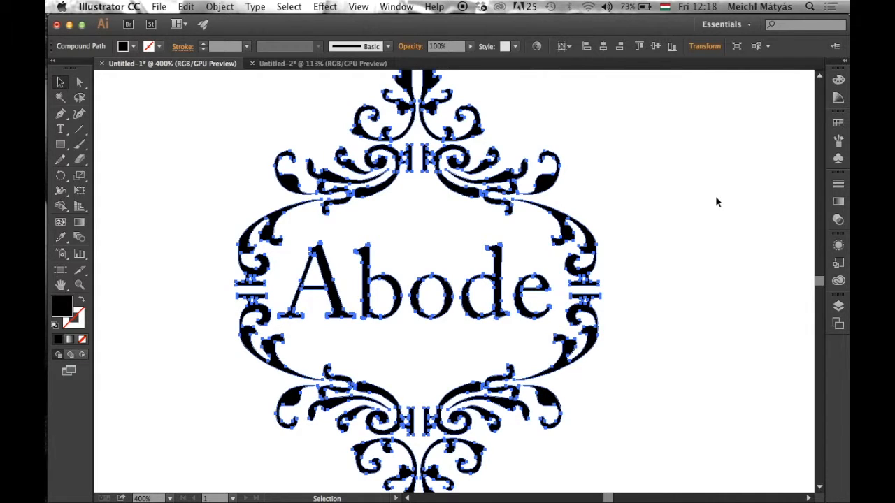
# Draw a curved path on empty canvas beside the logo with the Pen tool, ending in an inward curl like the logo's ornaments.
pyautogui.moveTo(729, 202); pyautogui.dragTo(205, 238)
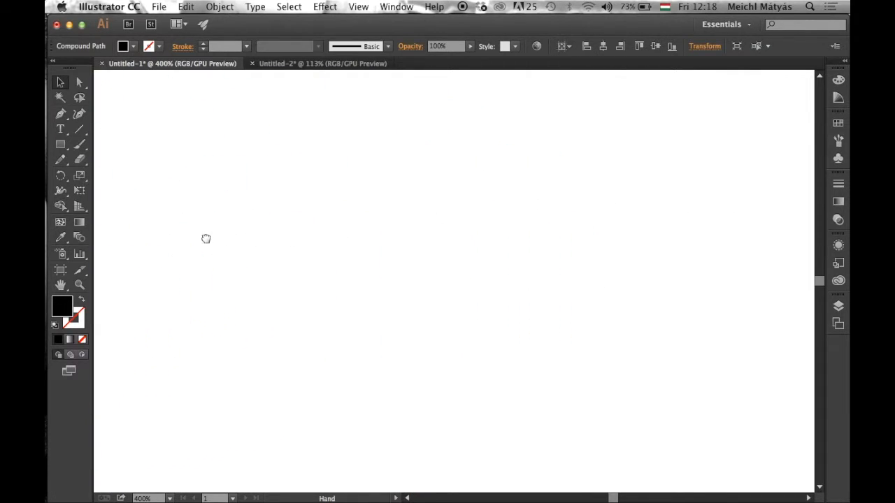
pyautogui.click(61, 113)
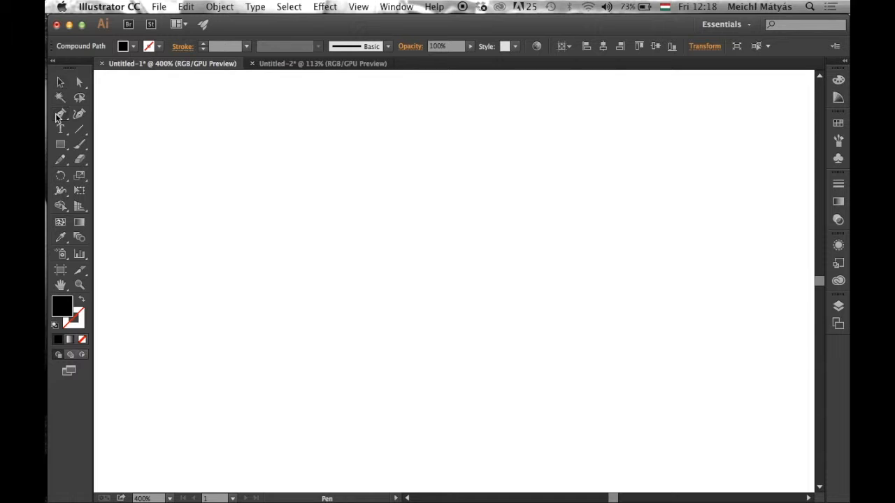
pyautogui.click(248, 300)
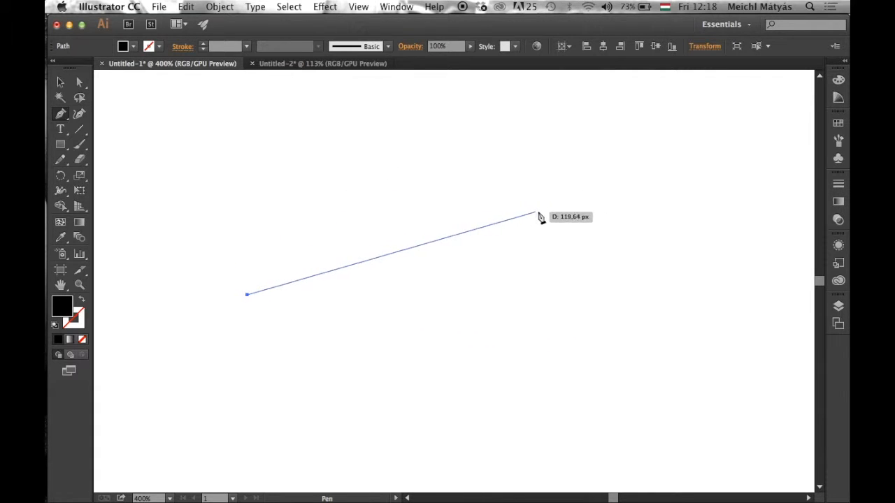
pyautogui.moveTo(593, 194); pyautogui.dragTo(677, 266)
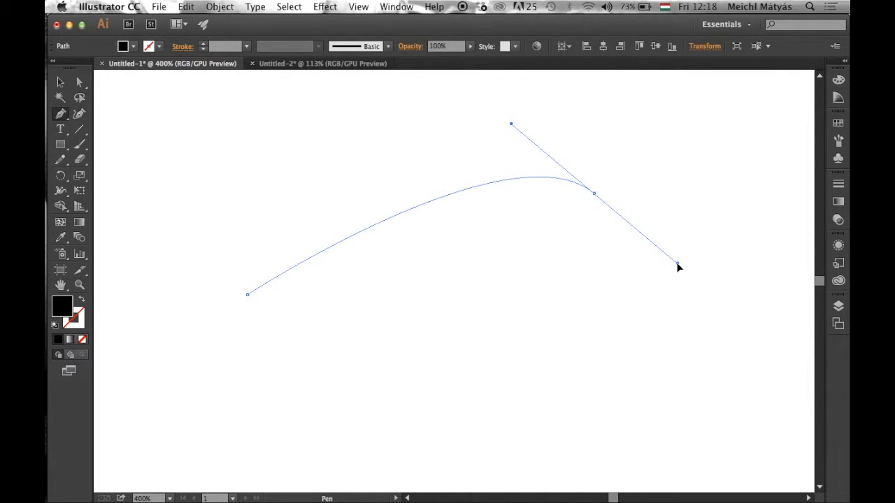
pyautogui.moveTo(678, 267); pyautogui.dragTo(678, 267)
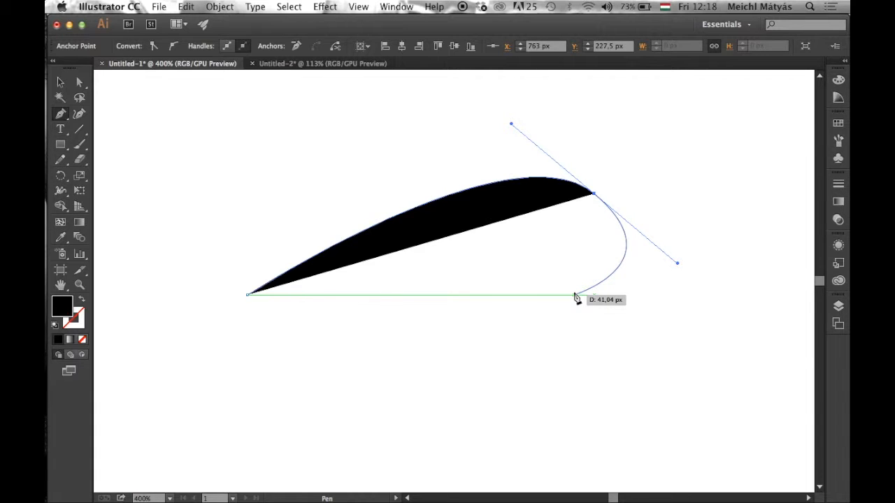
pyautogui.moveTo(574, 296); pyautogui.dragTo(554, 250)
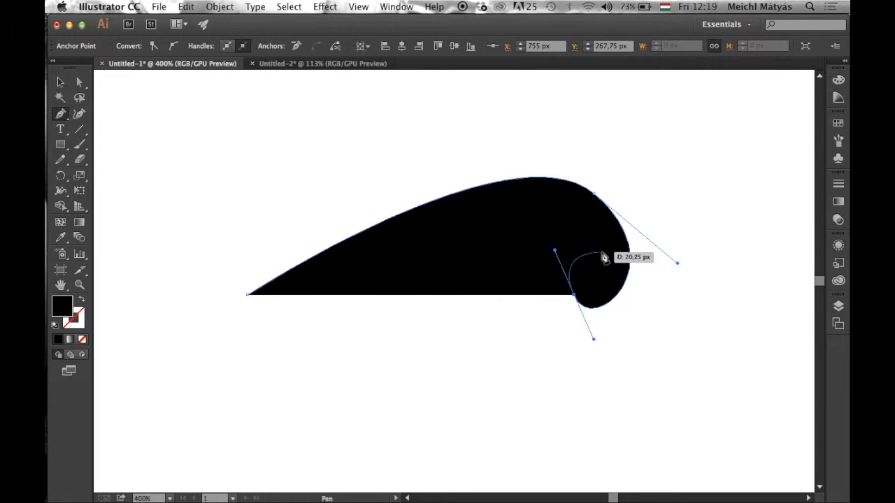
pyautogui.moveTo(600, 255); pyautogui.dragTo(612, 272)
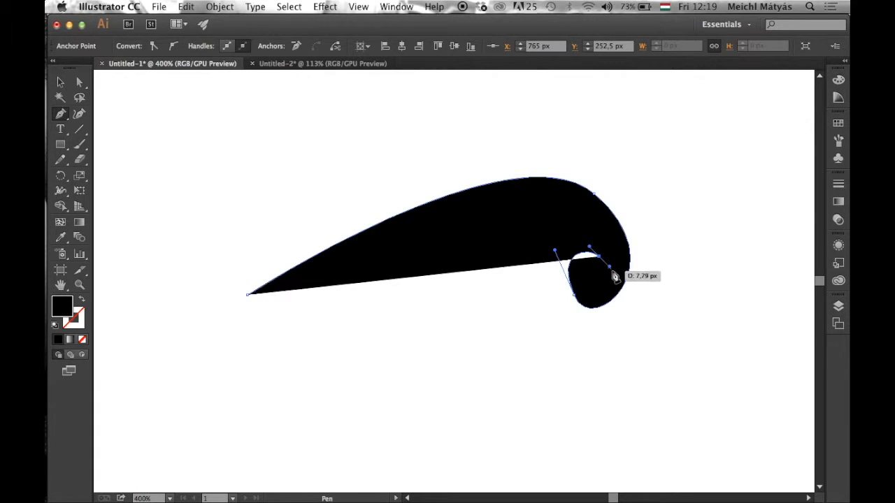
# Redirect the outgoing handle of the curl's last anchor upward and close the path at its starting anchor.
pyautogui.moveTo(599, 257); pyautogui.dragTo(578, 317)
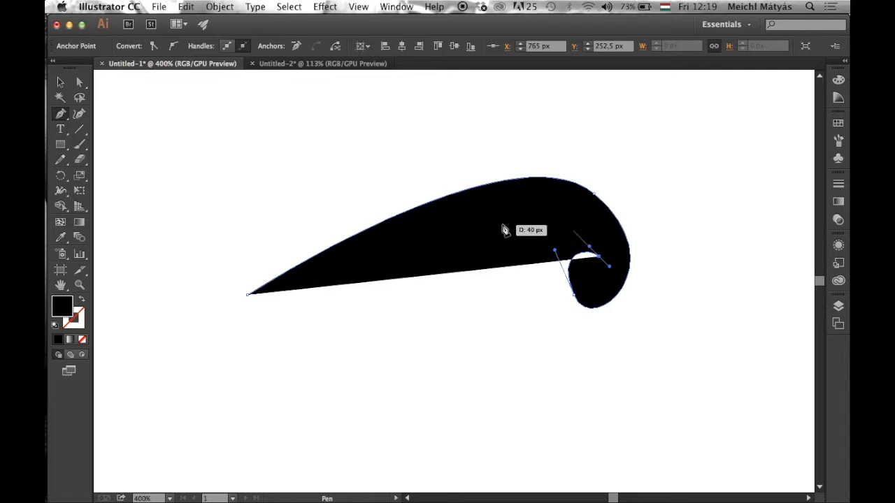
pyautogui.moveTo(557, 252); pyautogui.dragTo(607, 249)
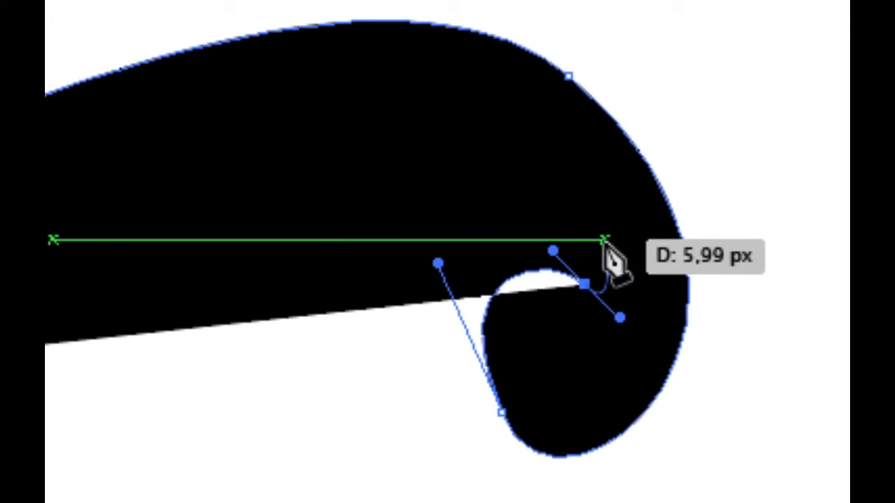
pyautogui.moveTo(605, 242); pyautogui.dragTo(570, 210)
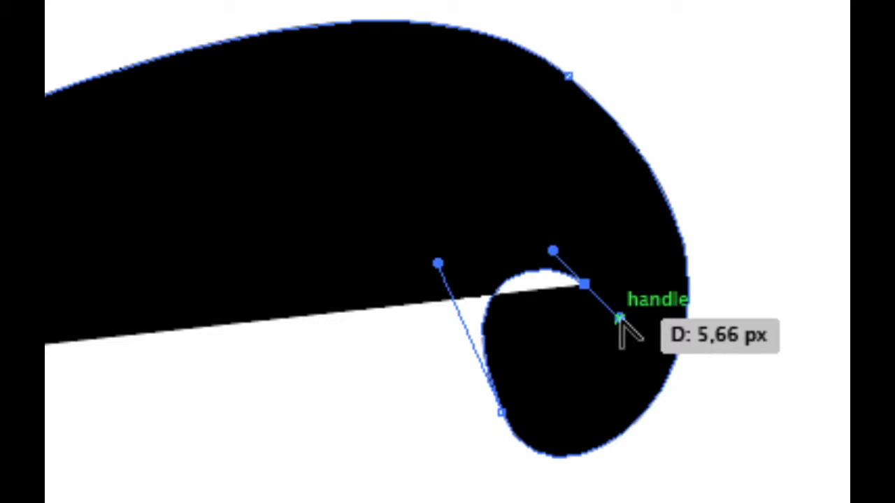
pyautogui.moveTo(620, 319); pyautogui.dragTo(578, 224)
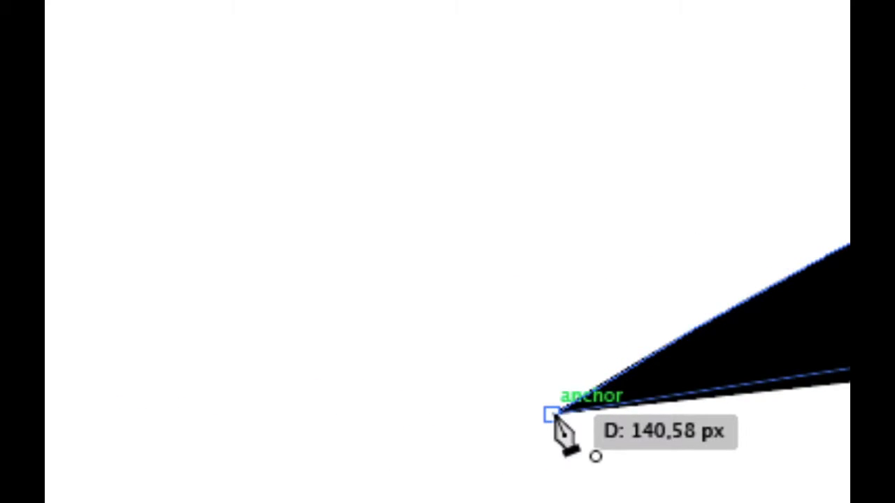
pyautogui.click(552, 415)
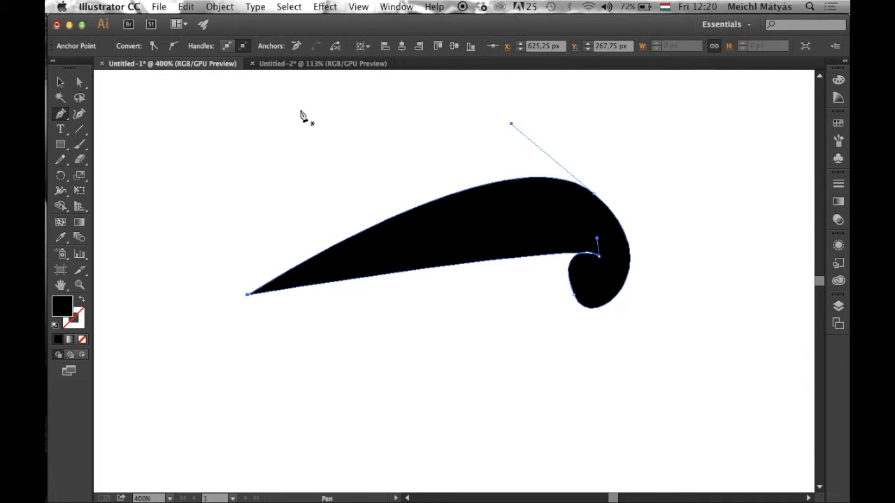
# Lengthen the inner anchor's outgoing handle upward to thin the ornament's stem and nudge the curl's lower-left anchor left to X 751 px.
pyautogui.click(79, 83)
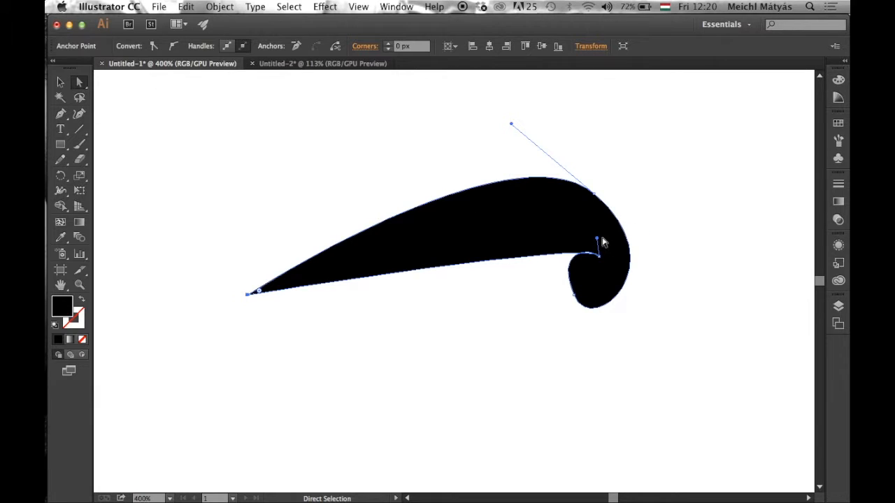
pyautogui.moveTo(600, 244); pyautogui.dragTo(617, 95)
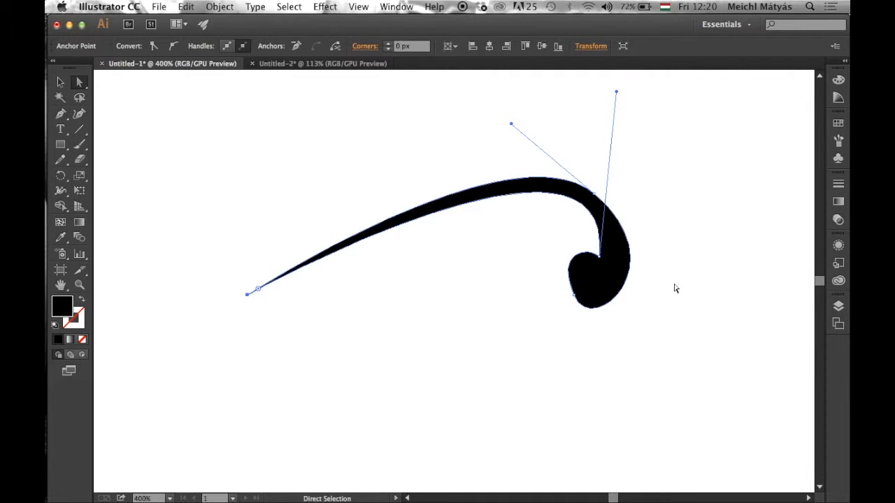
pyautogui.click(574, 295)
pyautogui.press('Left')
pyautogui.press('Left')
pyautogui.press('Left')
pyautogui.press('Left')
pyautogui.press('Left')
pyautogui.press('Left')
pyautogui.press('Left')
pyautogui.press('Left')
pyautogui.press('Left')
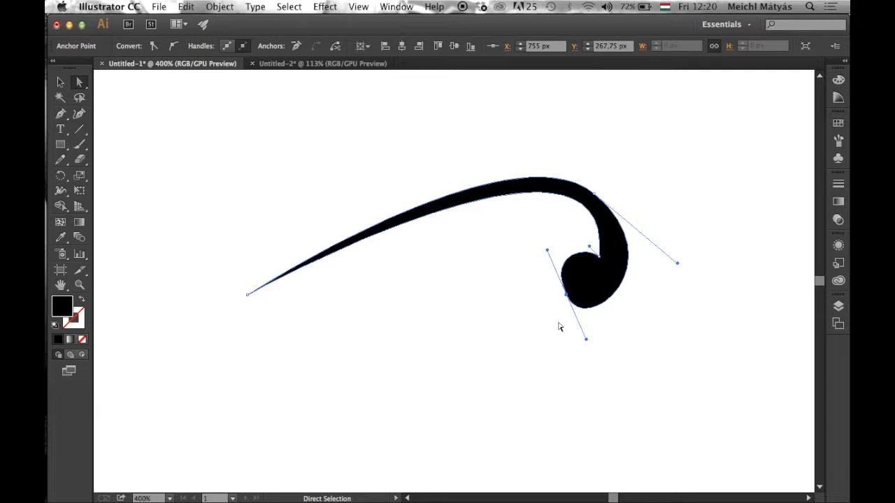
pyautogui.press('Right')
pyautogui.press('Right')
pyautogui.press('Right')
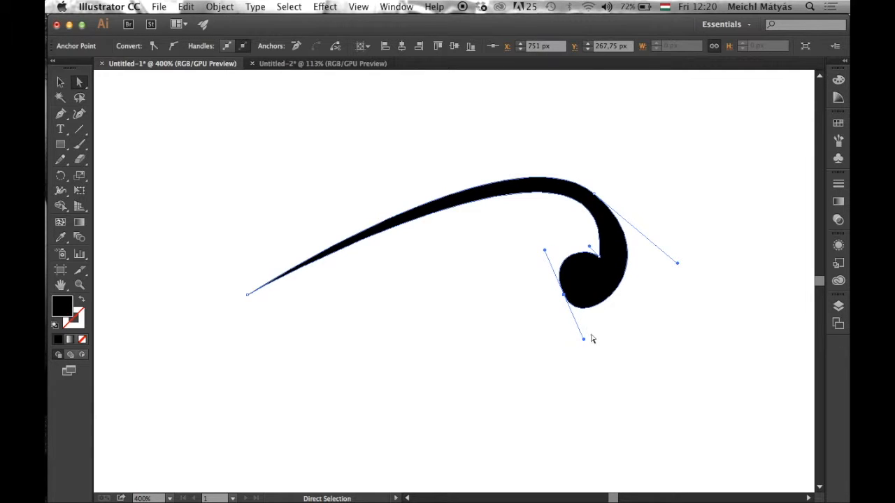
# Try to adjust the inner anchor's short handle on the curl, undo that adjustment and deselect the shape.
pyautogui.moveTo(591, 252); pyautogui.dragTo(616, 91)
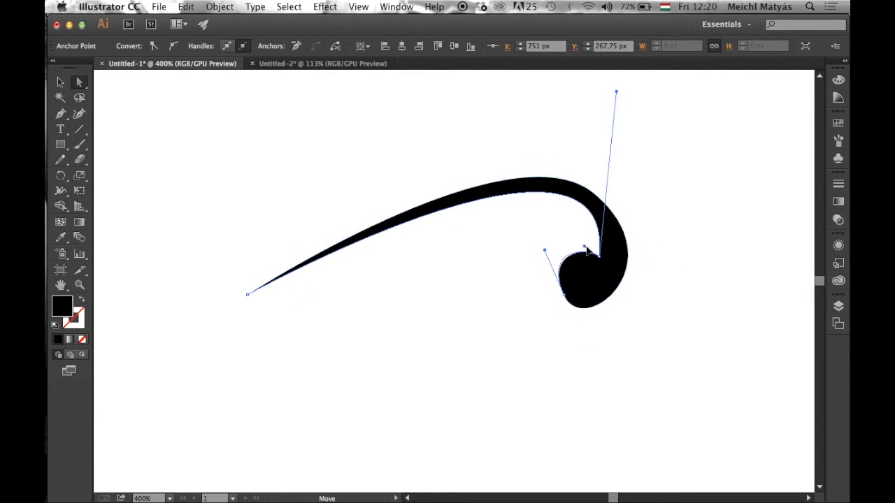
pyautogui.press('super+z')
pyautogui.click(702, 349)
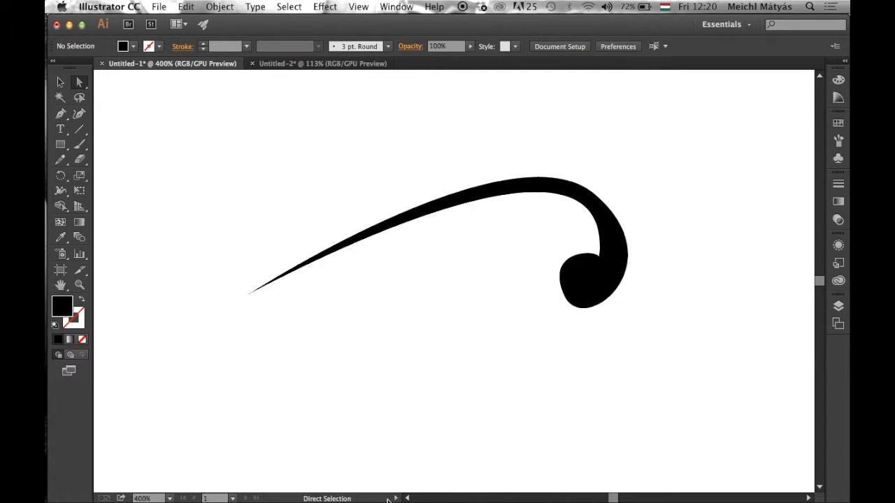
# Draw a wave on empty canvas below the ornament with the Pen tool: a dip and an arch with vertical handles, ending at X 688 px.
pyautogui.press('space')
pyautogui.moveTo(366, 408); pyautogui.dragTo(351, 258)
pyautogui.press('p')
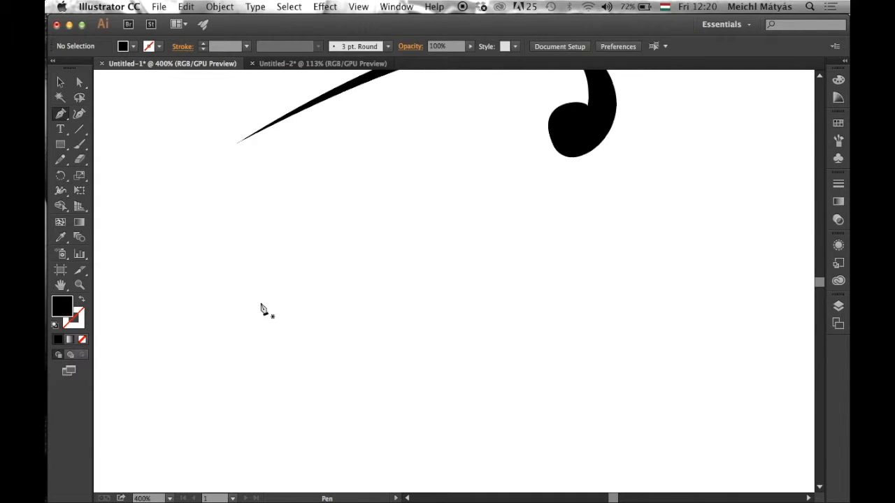
pyautogui.moveTo(232, 294); pyautogui.dragTo(232, 367)
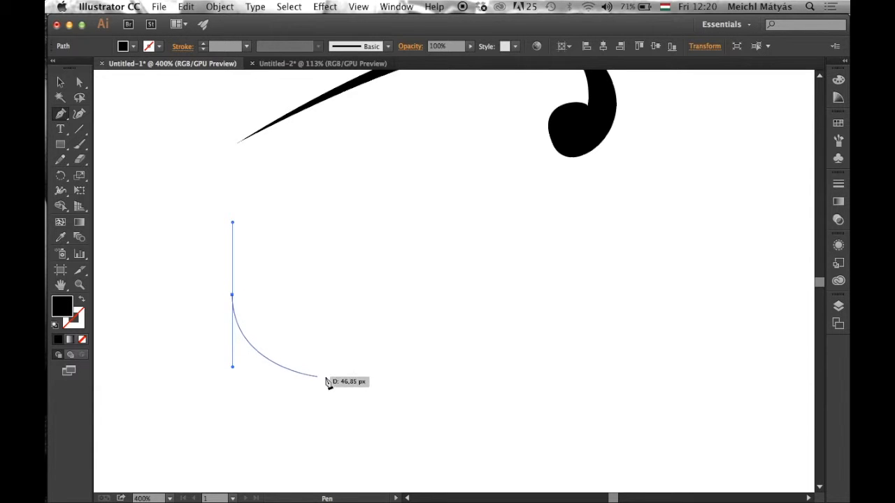
pyautogui.moveTo(310, 294); pyautogui.dragTo(312, 211)
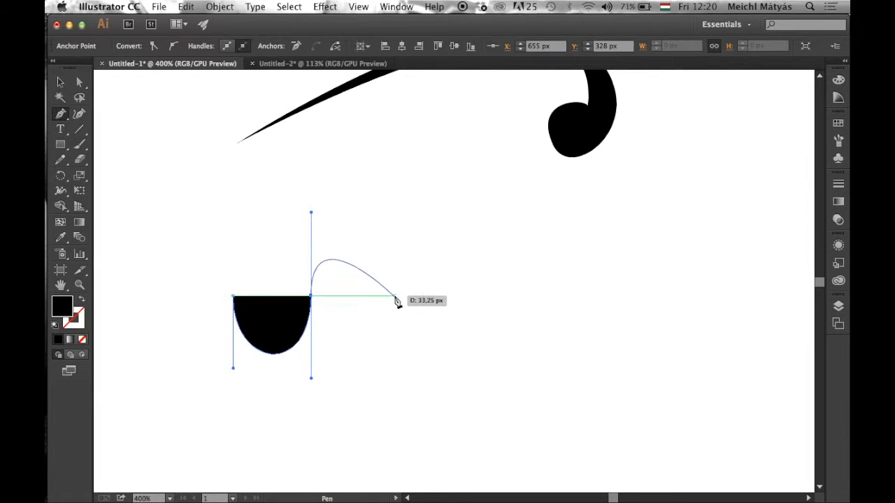
pyautogui.moveTo(394, 294); pyautogui.dragTo(401, 378)
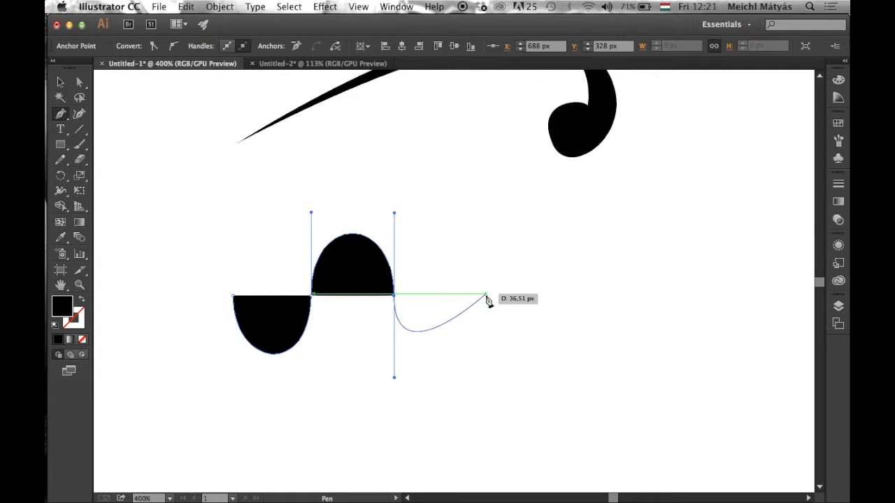
pyautogui.click(486, 296)
pyautogui.moveTo(486, 286); pyautogui.dragTo(481, 208)
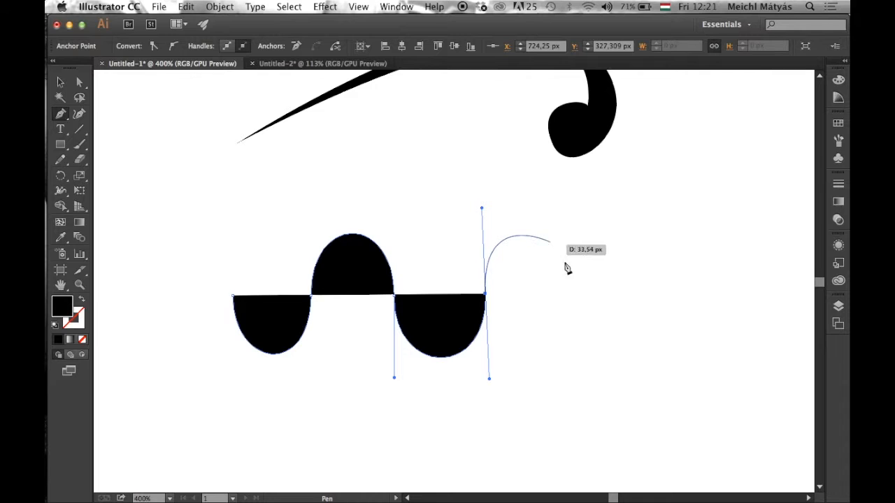
pyautogui.press('super+z')
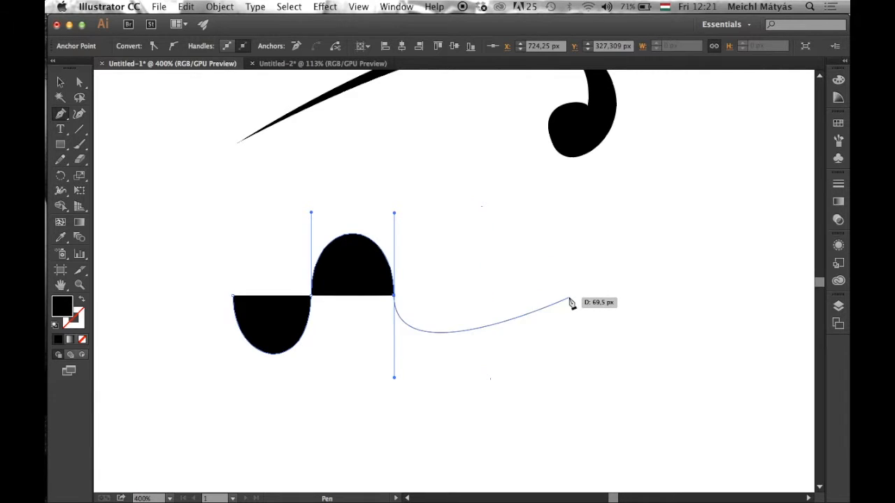
# Add another dip to the wave ending at X 721 px, toggling fill and stroke until the path has a black stroke and no fill.
pyautogui.moveTo(477, 294); pyautogui.dragTo(478, 211)
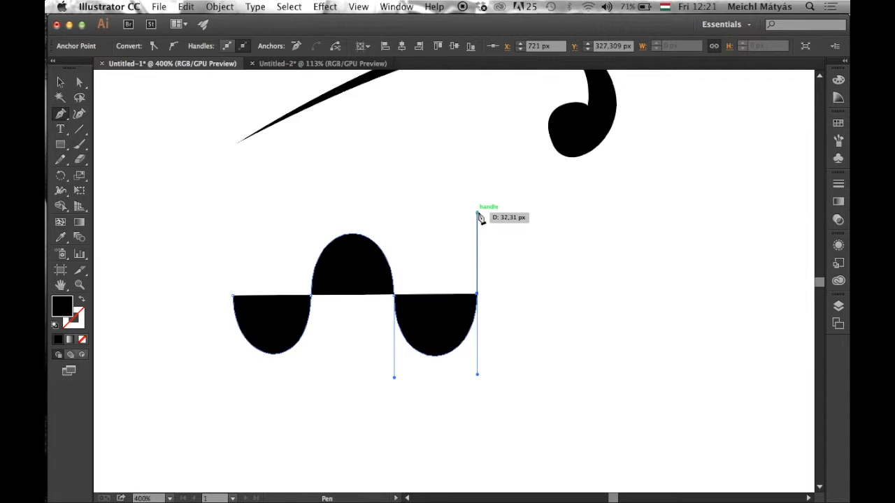
pyautogui.hotkey('shift', 'x')
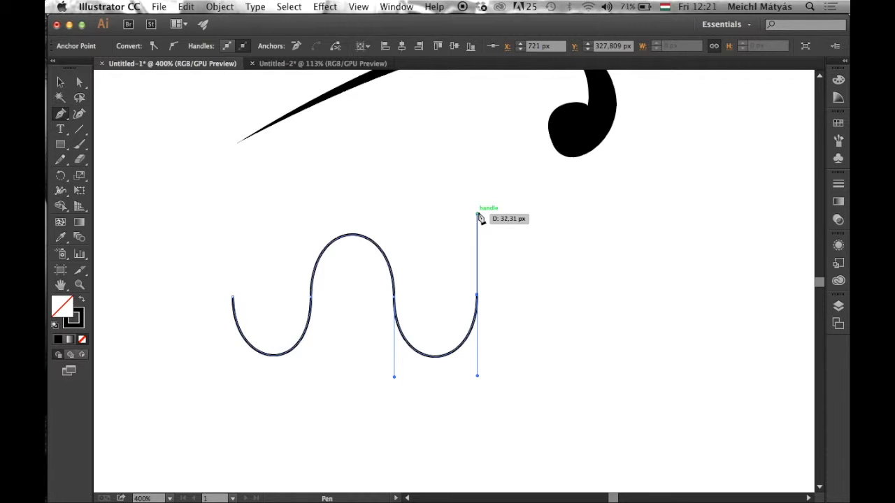
pyautogui.hotkey('shift', 'x')
pyautogui.hotkey('shift', 'x')
pyautogui.hotkey('shift', 'x')
pyautogui.hotkey('shift', 'x')
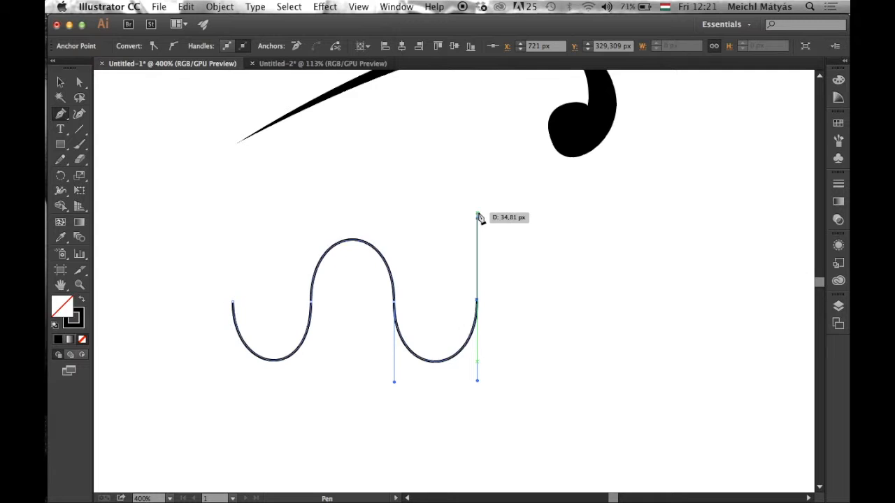
pyautogui.hotkey('shift', 'x')
pyautogui.hotkey('shift', 'x')
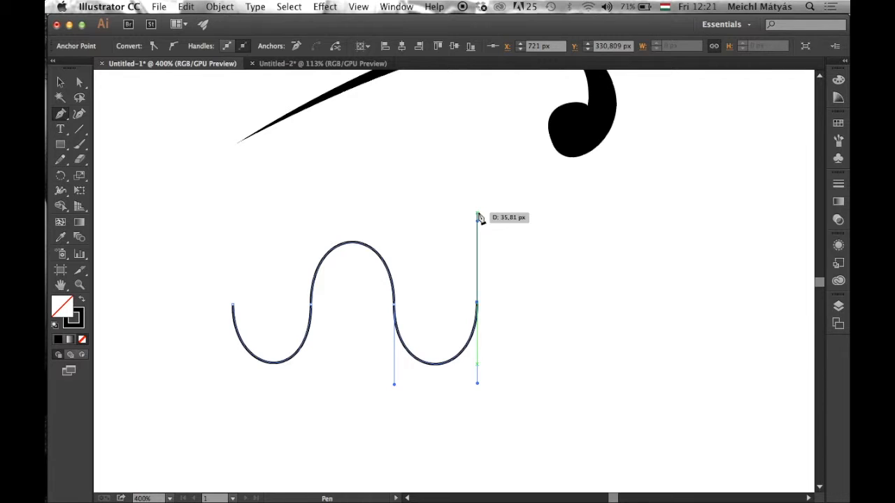
pyautogui.hotkey('shift', 'x')
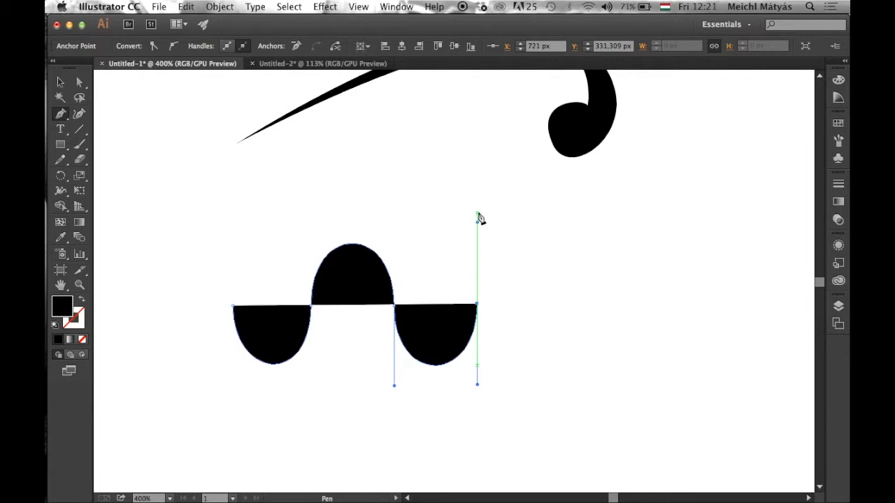
pyautogui.hotkey('shift', 'x')
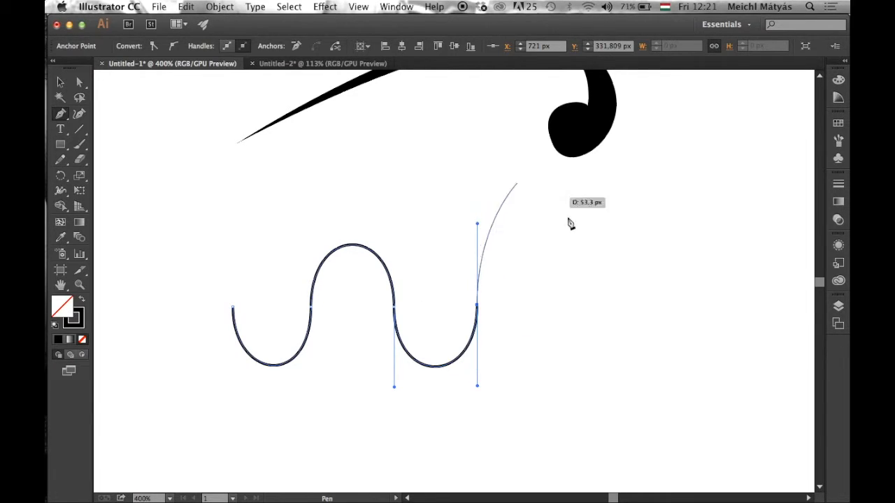
pyautogui.hotkey('shift', 'x')
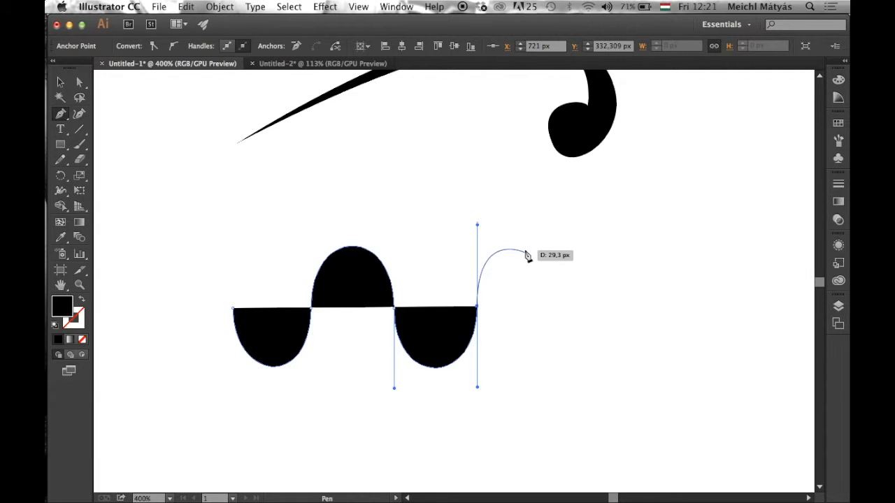
pyautogui.hotkey('shift', 'x')
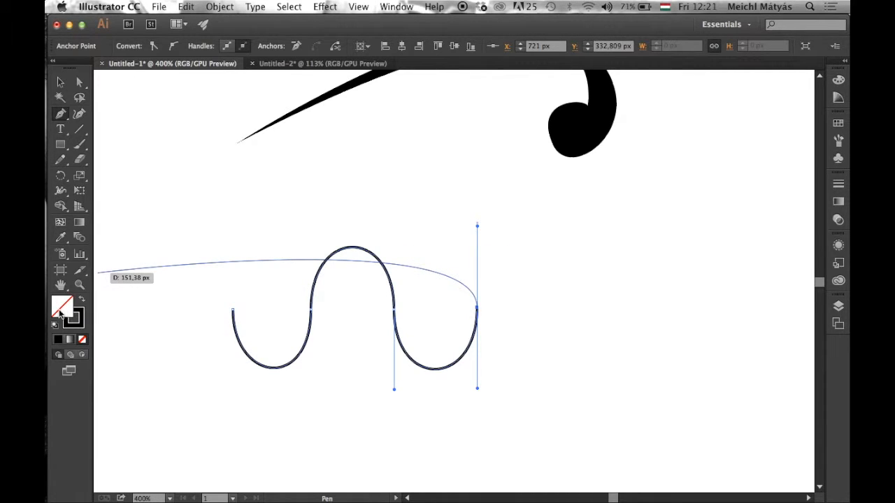
pyautogui.hotkey('shift', 'x')
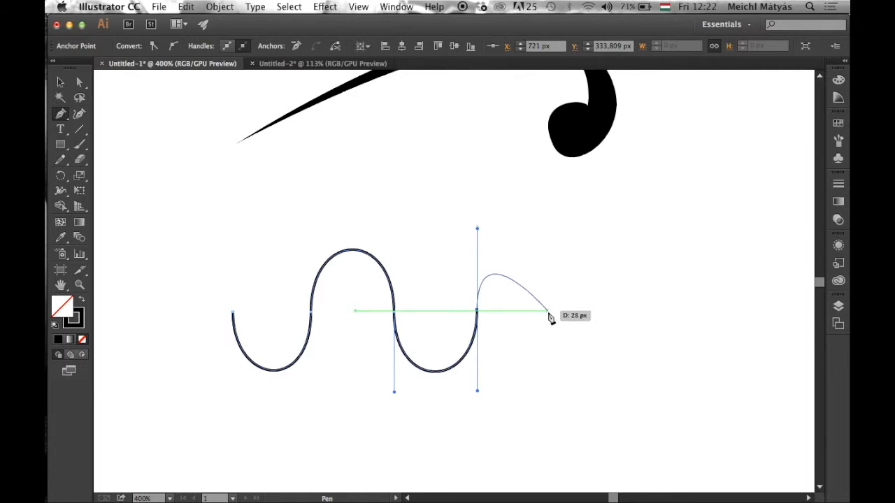
# Add a final arch to the wave ending at X 754.25 px and toggle fill and stroke, finishing with only the black stroke.
pyautogui.moveTo(562, 311); pyautogui.dragTo(569, 389)
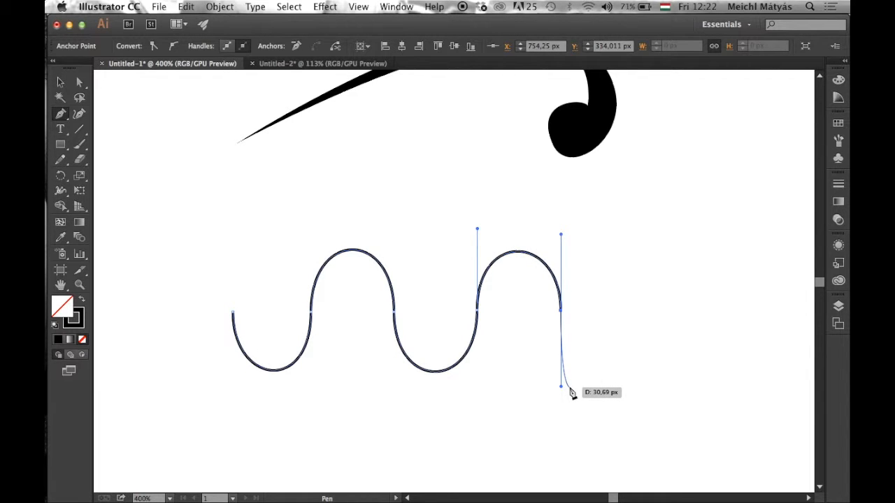
pyautogui.hotkey('shift', 'x')
pyautogui.hotkey('shift', 'x')
pyautogui.hotkey('shift', 'x')
pyautogui.hotkey('shift', 'x')
pyautogui.hotkey('shift', 'x')
pyautogui.hotkey('shift', 'x')
pyautogui.hotkey('shift', 'x')
pyautogui.hotkey('shift', 'x')
pyautogui.hotkey('shift', 'x')
pyautogui.hotkey('shift', 'x')
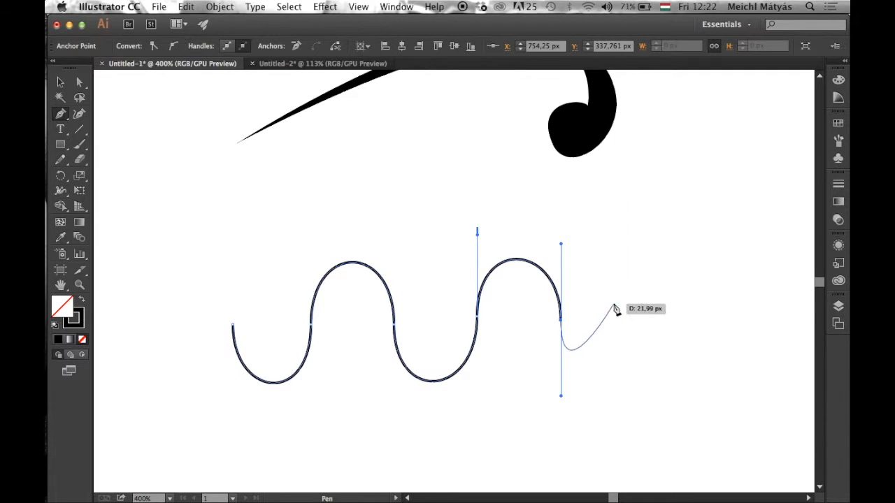
# End the wave as an open path, keep the Pen tool active and deselect everything.
pyautogui.press('super')
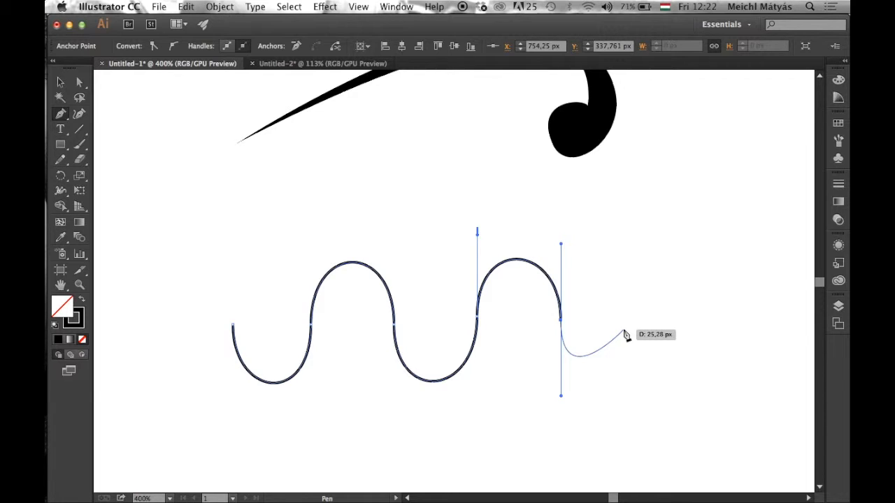
pyautogui.press('v')
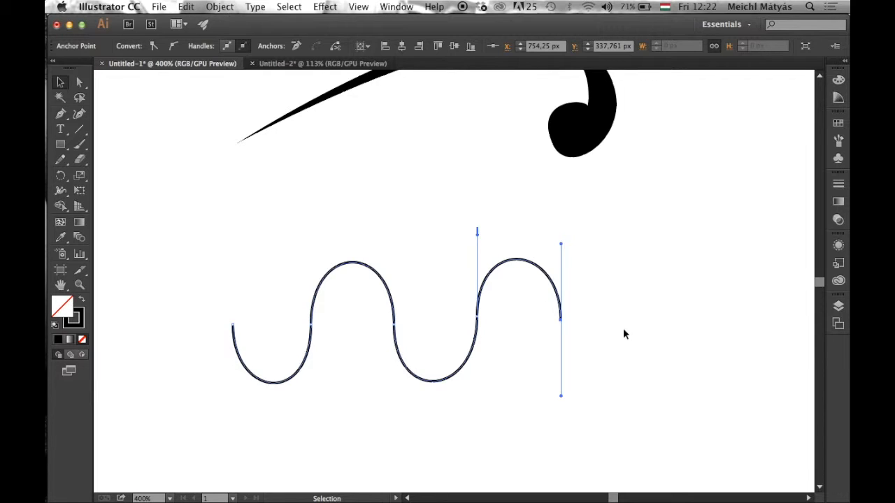
pyautogui.press('p')
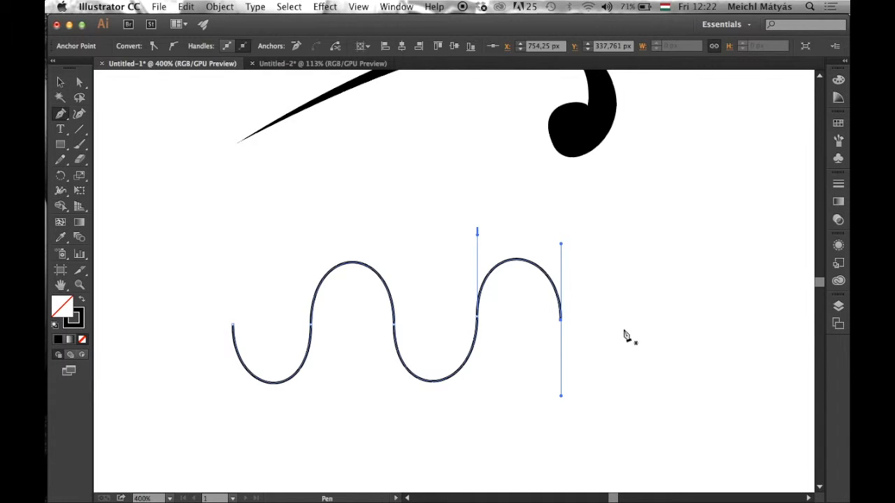
pyautogui.click(561, 320)
pyautogui.press('super')
pyautogui.keyDown('super'); pyautogui.click(647, 393); pyautogui.keyUp('super')
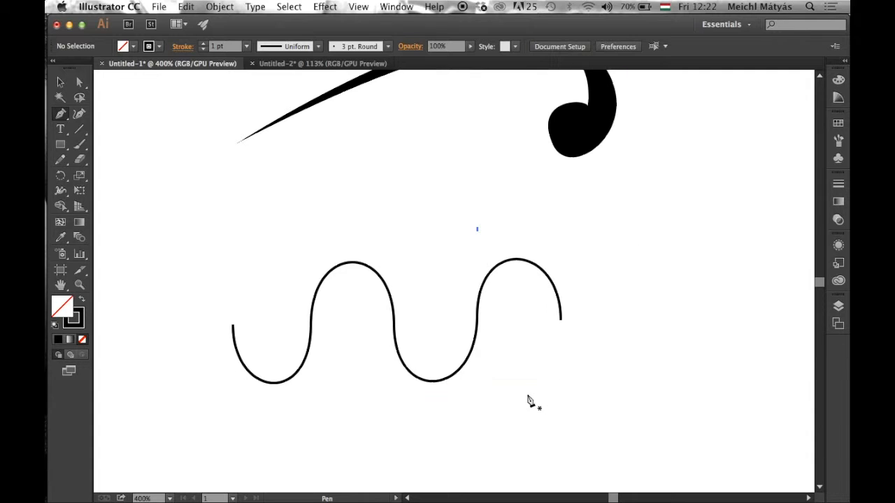
# Draw a second open wave of four S-shaped segments below the first, pulling every anchor's handle straight down, and deselect it.
pyautogui.moveTo(521, 427); pyautogui.dragTo(611, 210)
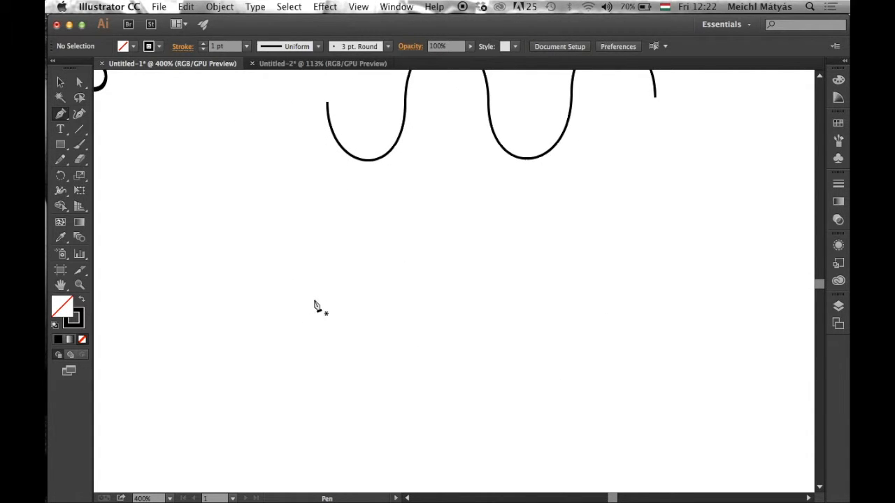
pyautogui.moveTo(315, 302); pyautogui.dragTo(315, 358)
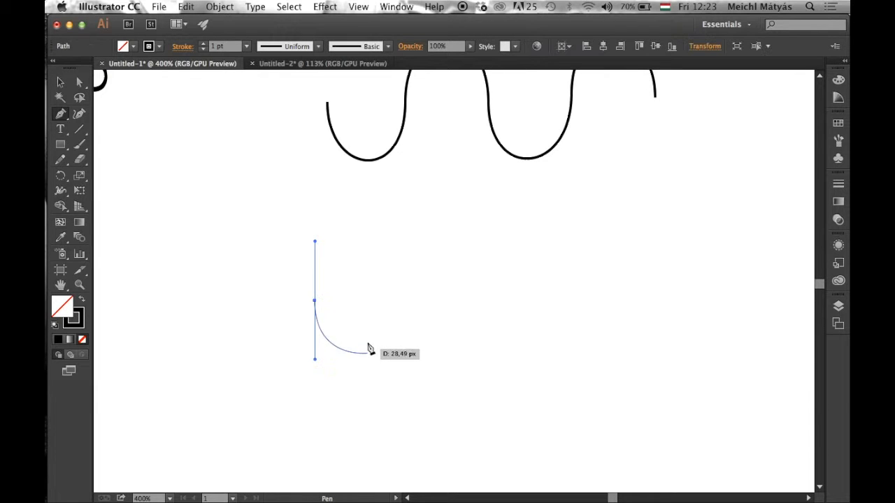
pyautogui.moveTo(406, 301); pyautogui.dragTo(408, 381)
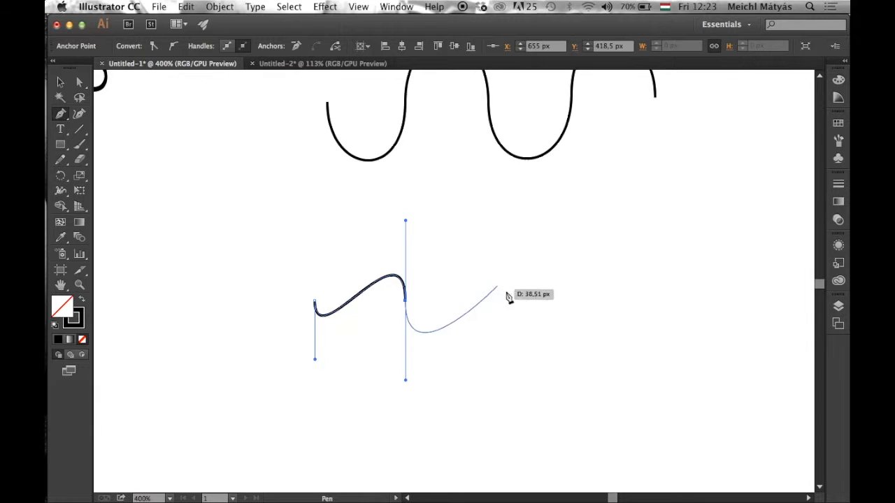
pyautogui.moveTo(513, 295); pyautogui.dragTo(521, 378)
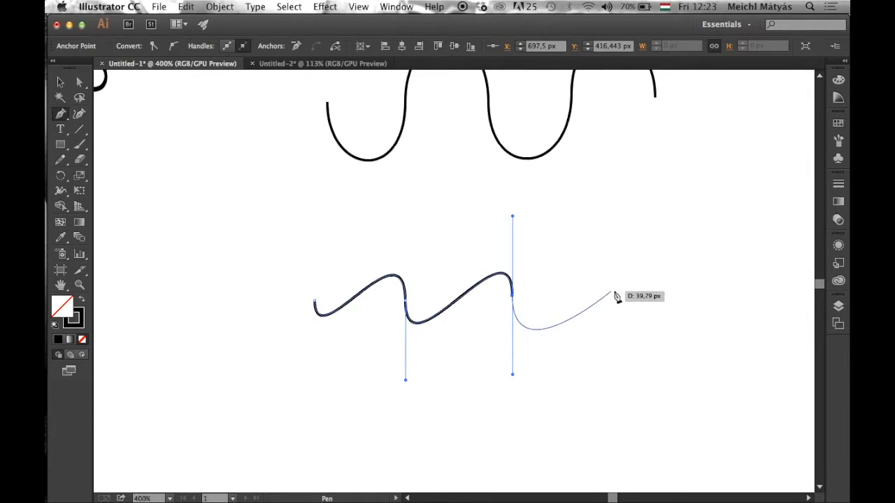
pyautogui.moveTo(619, 298); pyautogui.dragTo(622, 379)
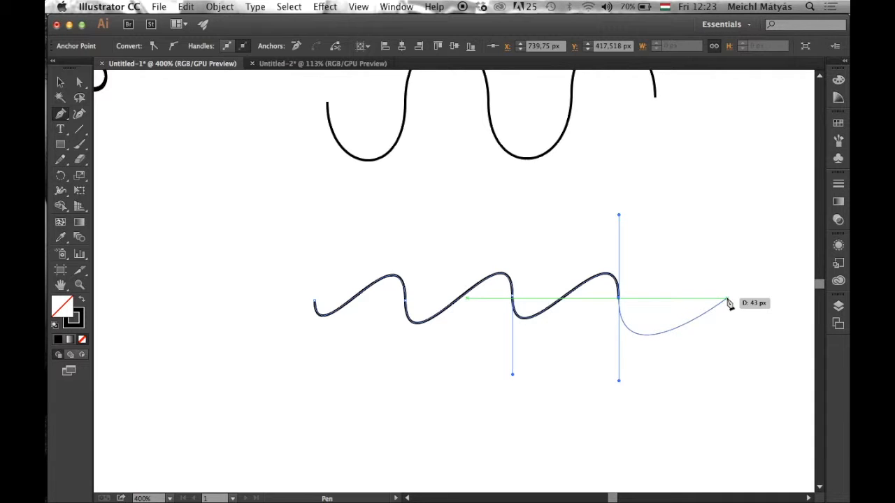
pyautogui.moveTo(727, 299); pyautogui.dragTo(729, 379)
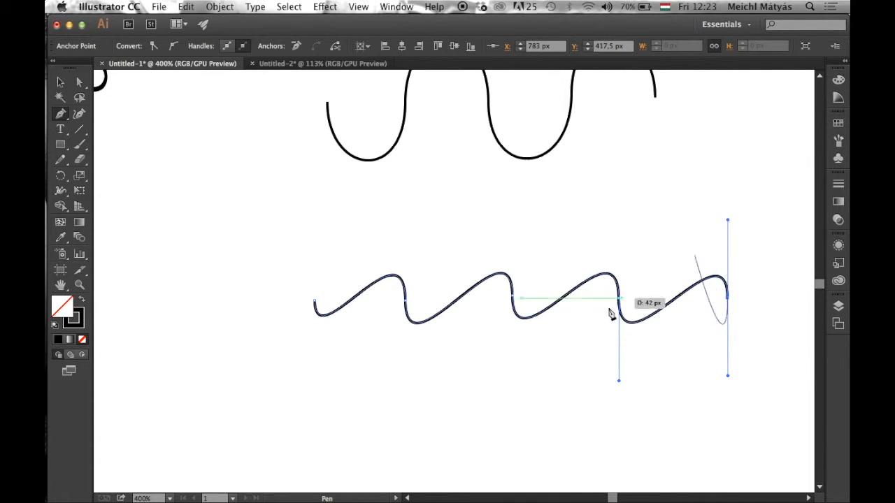
pyautogui.keyDown('super'); pyautogui.click(653, 402); pyautogui.keyUp('super')
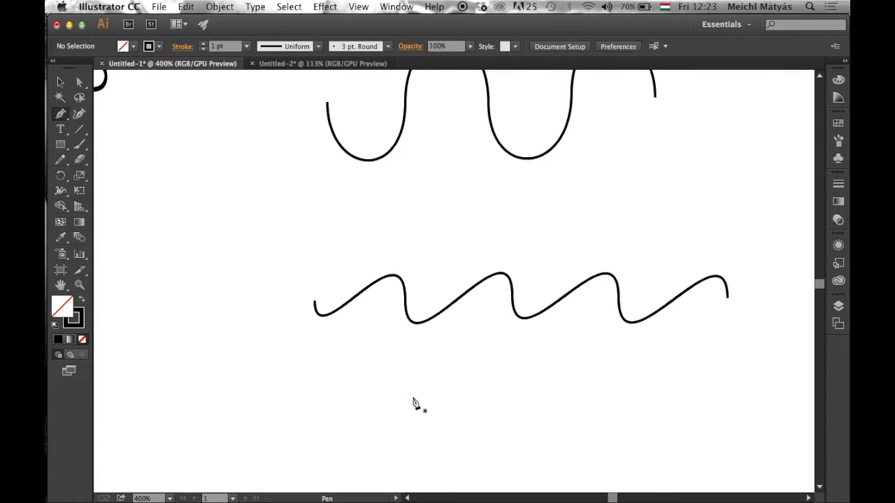
pyautogui.press('space')
pyautogui.moveTo(541, 376); pyautogui.dragTo(527, 245)
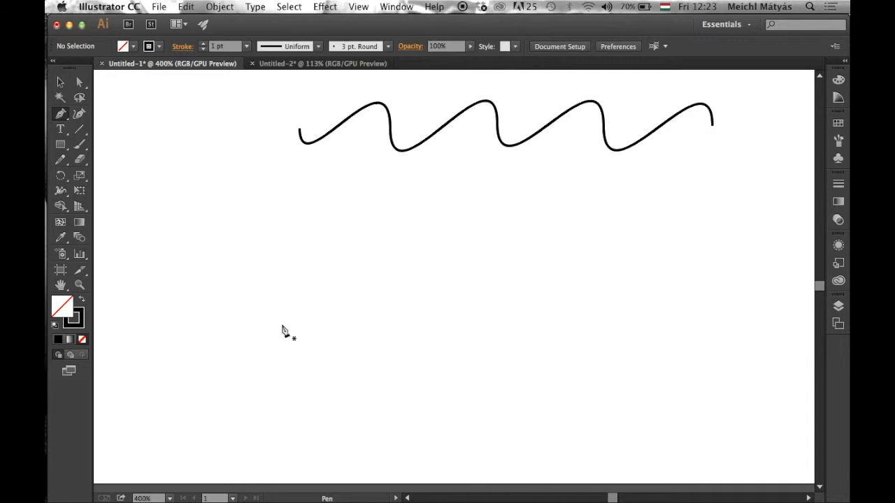
# Draw an arch from X 607 px, a straight segment to X 689 px and a second arch ending at X 720 px.
pyautogui.moveTo(269, 318); pyautogui.dragTo(268, 234)
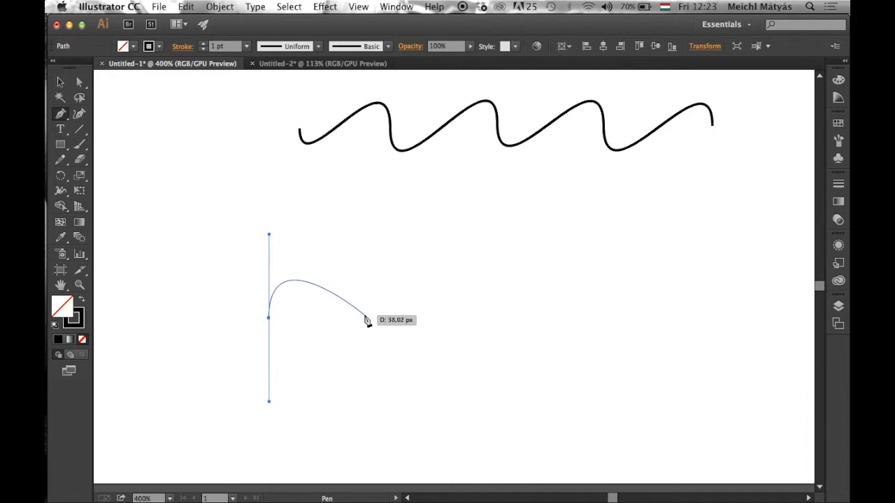
pyautogui.moveTo(365, 319); pyautogui.dragTo(376, 410)
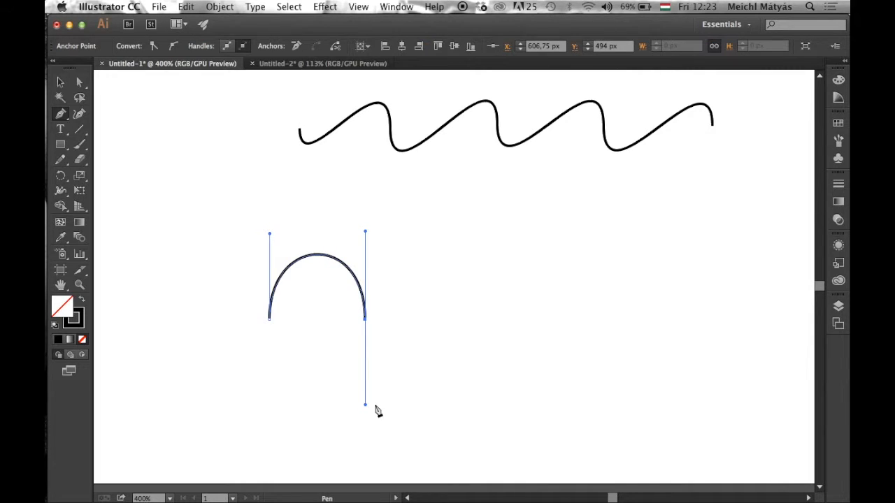
pyautogui.moveTo(364, 407)
pyautogui.mouseDown()
pyautogui.moveTo(461, 319)
pyautogui.moveTo(543, 324)
pyautogui.moveTo(479, 322)
pyautogui.mouseUp()
pyautogui.click(476, 321)
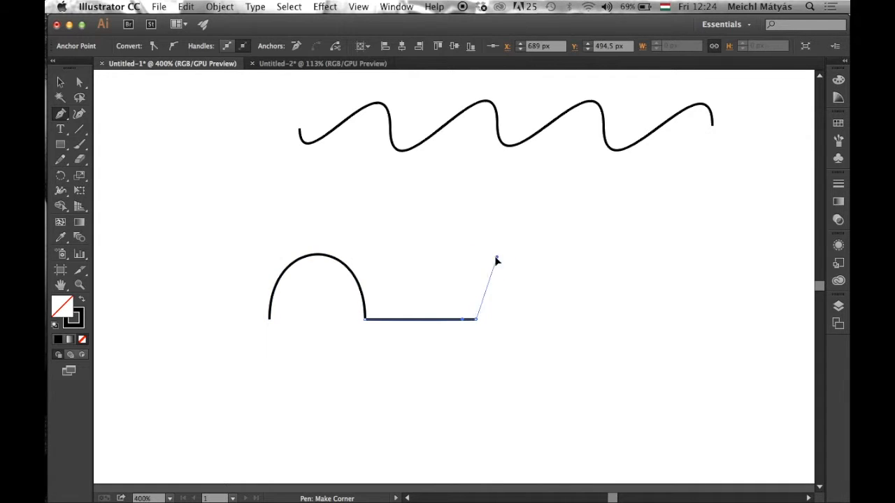
pyautogui.moveTo(476, 250); pyautogui.dragTo(477, 251)
pyautogui.moveTo(555, 321); pyautogui.dragTo(566, 398)
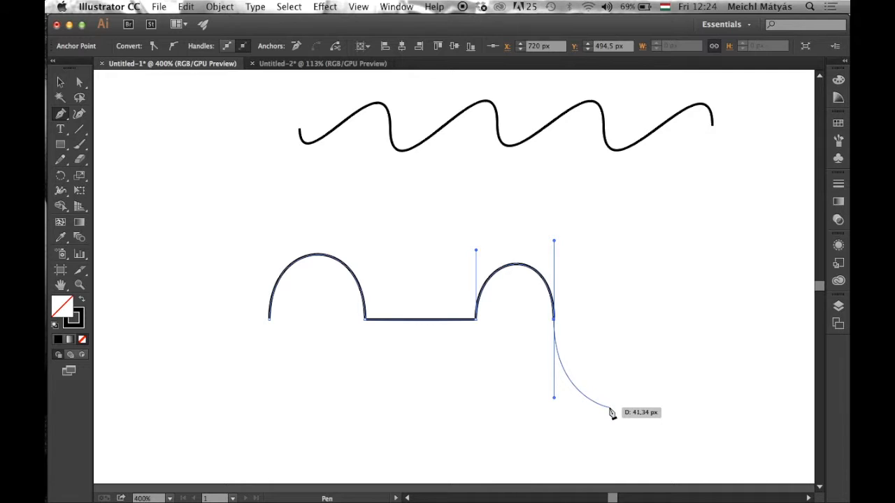
# Continue the path with a curve to X 757.5 px, a rounded right end and a bottom edge running back to X 608.75 px.
pyautogui.moveTo(649, 325); pyautogui.dragTo(733, 318)
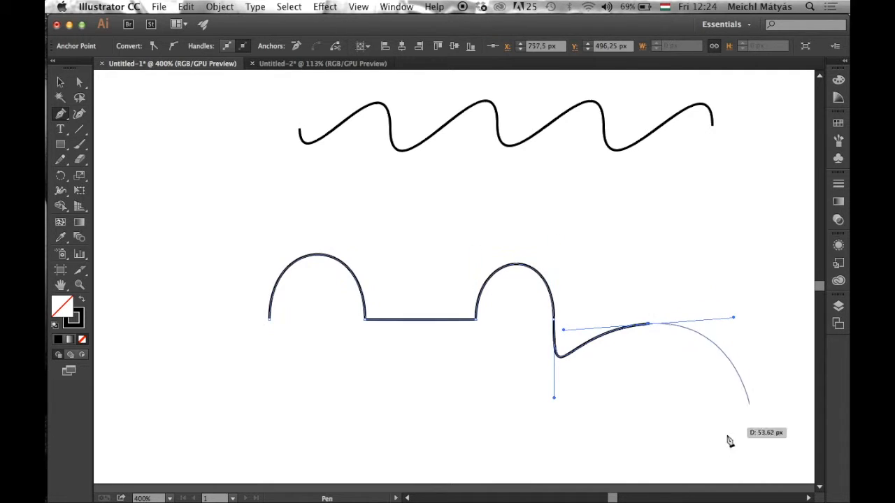
pyautogui.moveTo(614, 462); pyautogui.dragTo(489, 465)
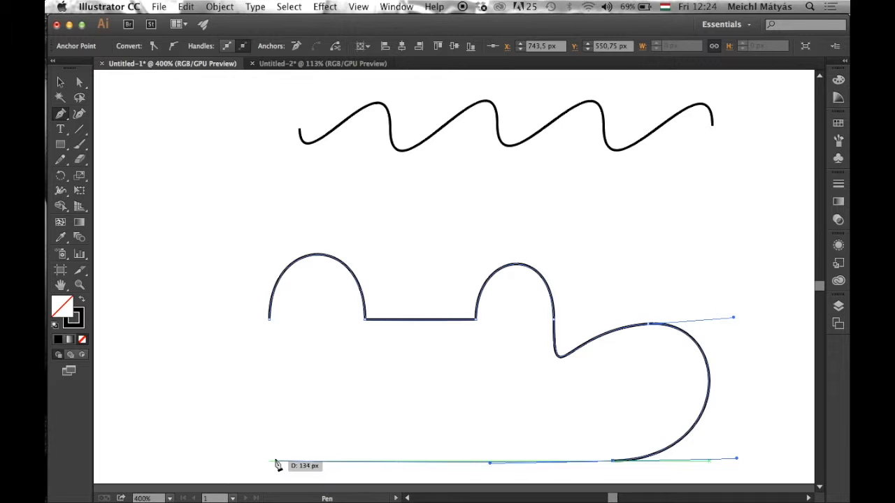
pyautogui.click(218, 461)
pyautogui.moveTo(218, 459); pyautogui.dragTo(213, 460)
# Undo the first closing curve, add a smooth anchor left of the first arch, close the path at its start and deselect it.
pyautogui.moveTo(270, 319); pyautogui.dragTo(383, 317)
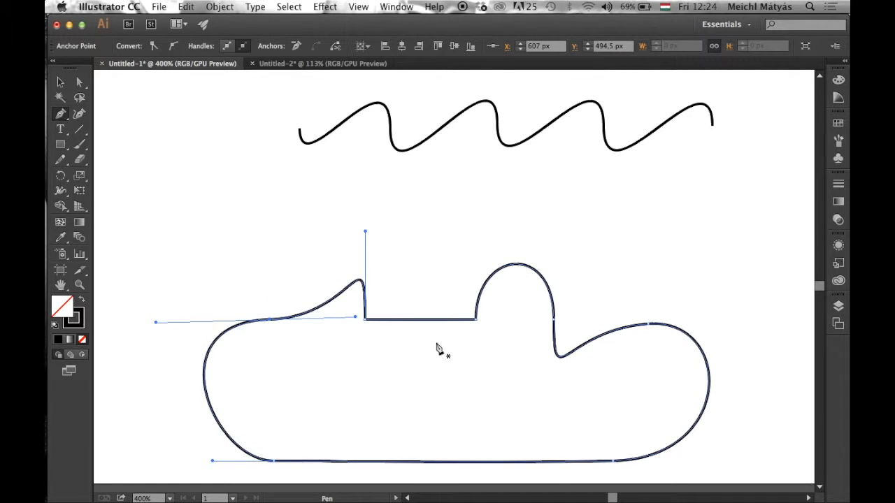
pyautogui.press('super+z')
pyautogui.moveTo(180, 329)
pyautogui.mouseDown()
pyautogui.moveTo(265, 296)
pyautogui.moveTo(270, 335)
pyautogui.mouseUp()
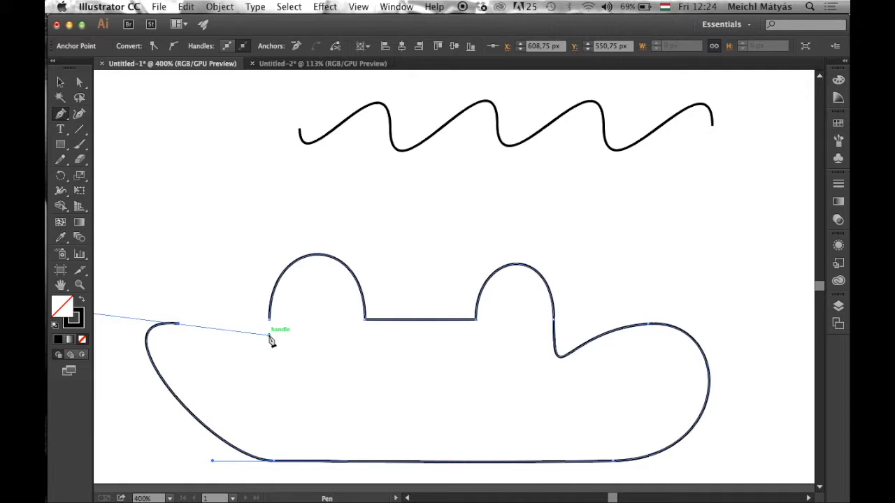
pyautogui.click(270, 320)
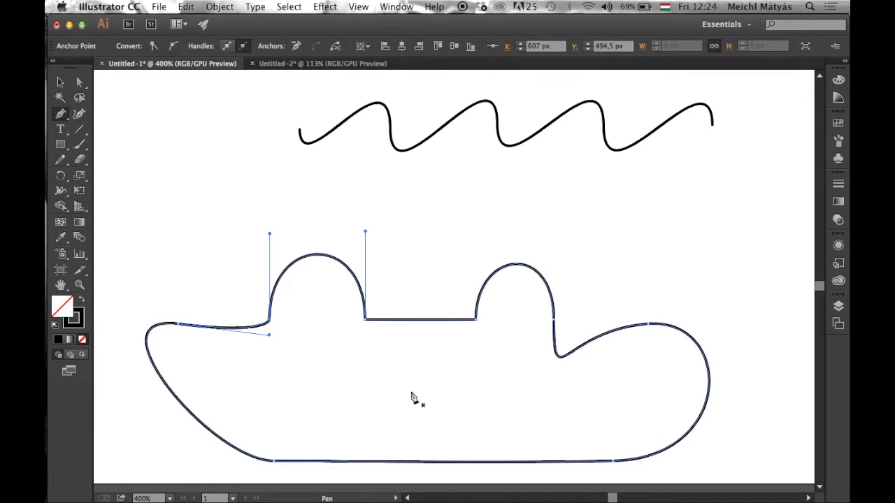
pyautogui.click(61, 84)
pyautogui.click(207, 208)
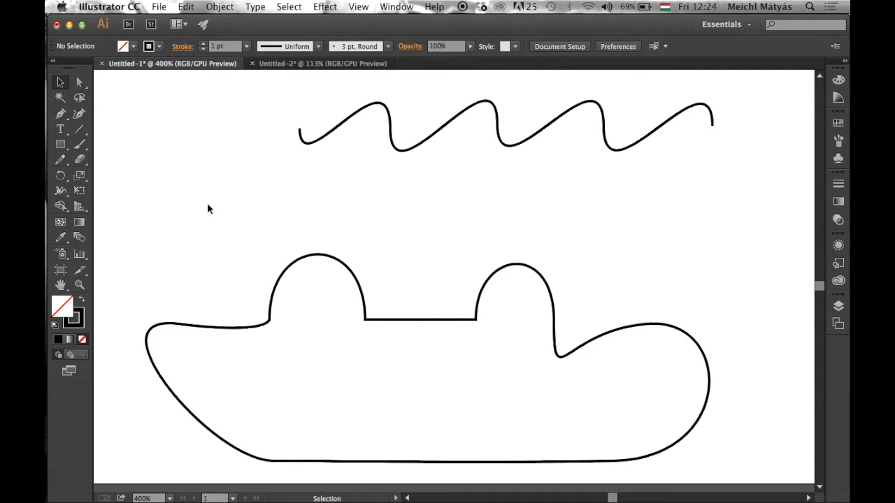
# Move the black swirl ornament into the boat-shaped outline and scale it down to fit inside.
pyautogui.click(269, 324)
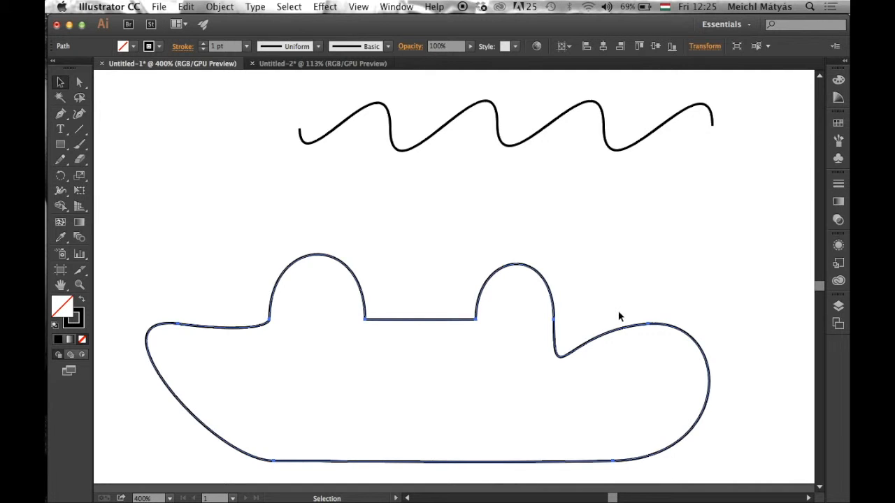
pyautogui.scroll(-5, 618, 310)
pyautogui.scroll(2, 618, 310)
pyautogui.click(637, 98)
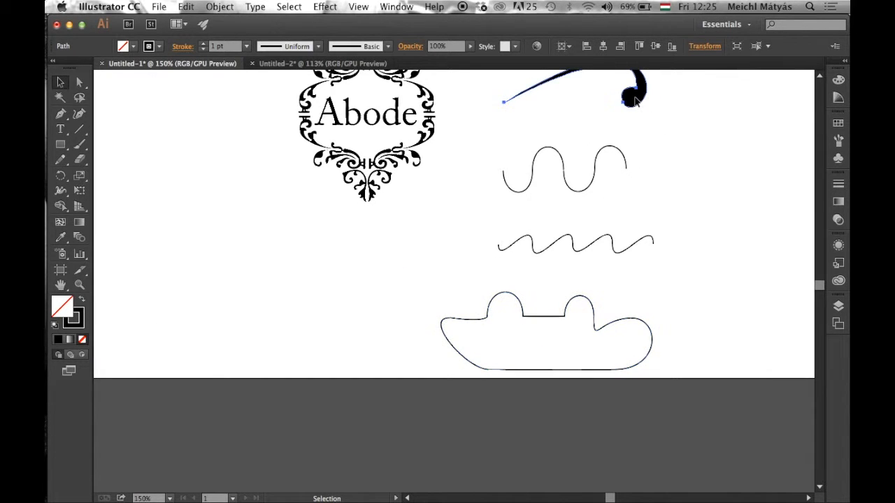
pyautogui.moveTo(637, 104); pyautogui.dragTo(616, 358)
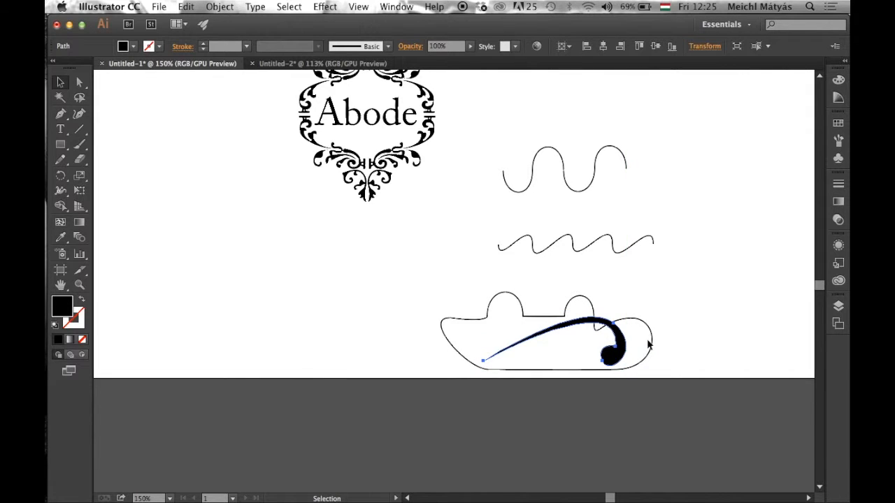
pyautogui.press('e')
pyautogui.moveTo(626, 318); pyautogui.dragTo(585, 334)
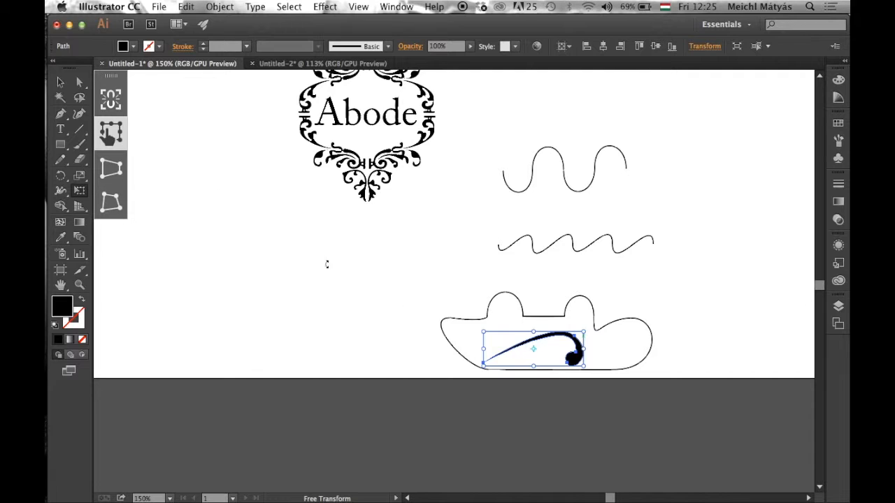
# Swap the boat outline's stroke to a black fill and cut the swirl out of it with the Shape Builder tool.
pyautogui.click(60, 82)
pyautogui.click(614, 371)
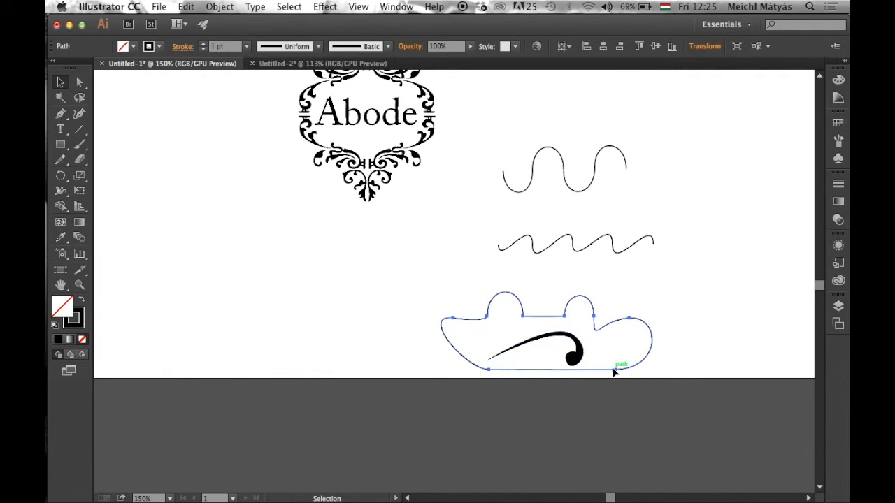
pyautogui.hotkey('shift', 'x')
pyautogui.moveTo(675, 393); pyautogui.dragTo(366, 275)
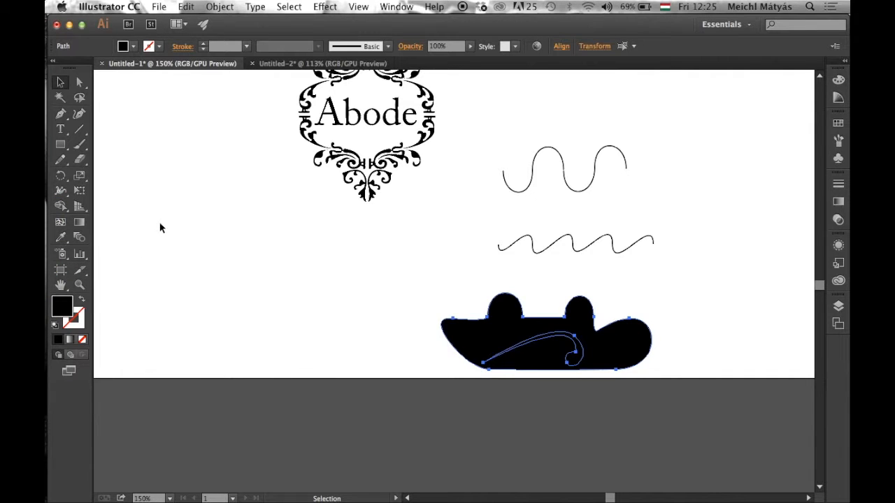
pyautogui.click(60, 206)
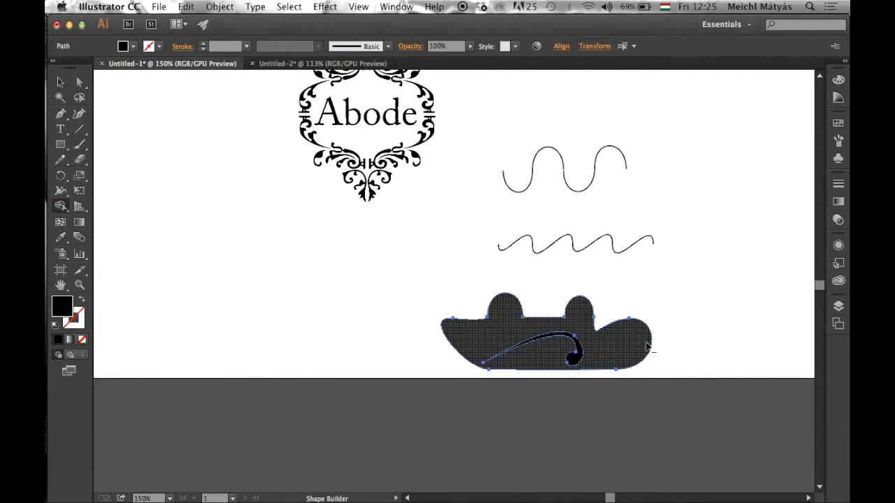
pyautogui.keyDown('alt'); pyautogui.click(574, 359); pyautogui.keyUp('alt')
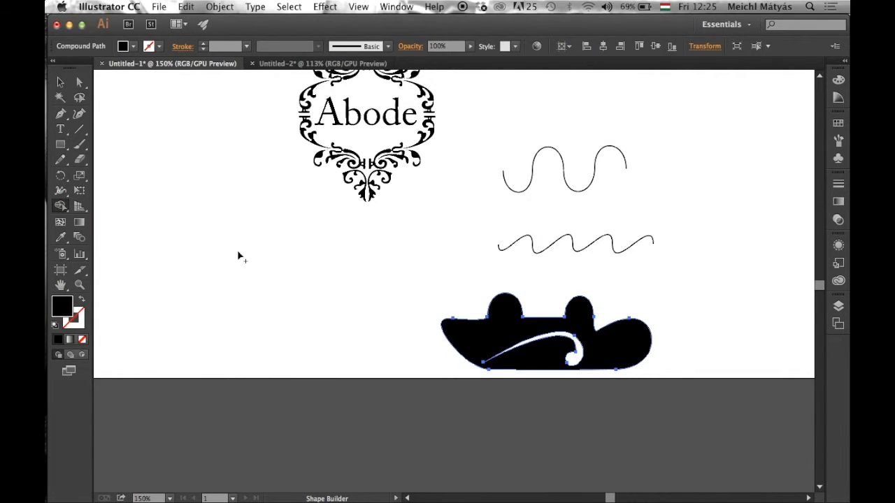
# Move the boat shape with the swirl cut-out to the area below the Abode logo and deselect it.
pyautogui.click(60, 82)
pyautogui.click(302, 350)
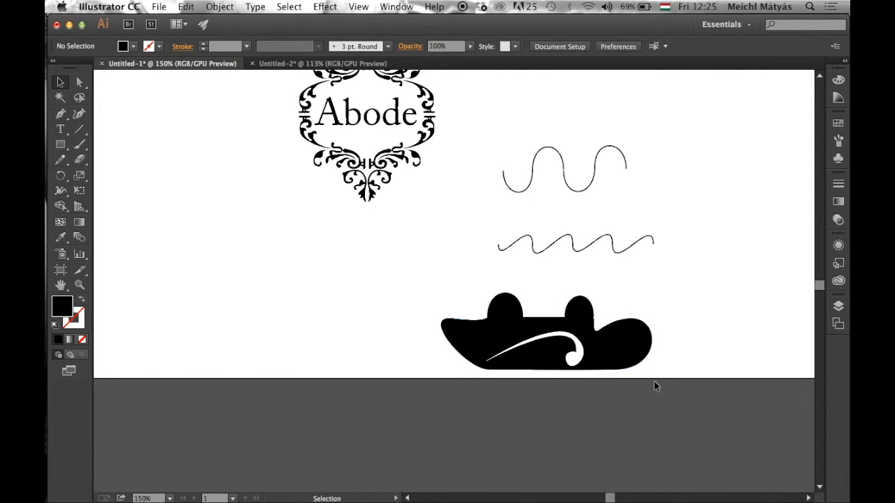
pyautogui.moveTo(630, 360); pyautogui.dragTo(407, 315)
pyautogui.click(410, 375)
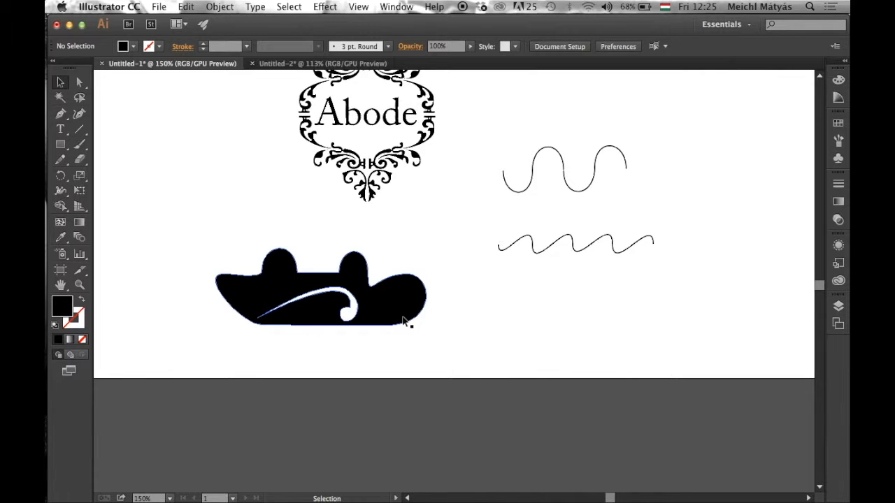
# Switch to Photoshop, activate the path of Shape 1 and define it as a custom shape named "acrobat".
pyautogui.press('super+Tab')
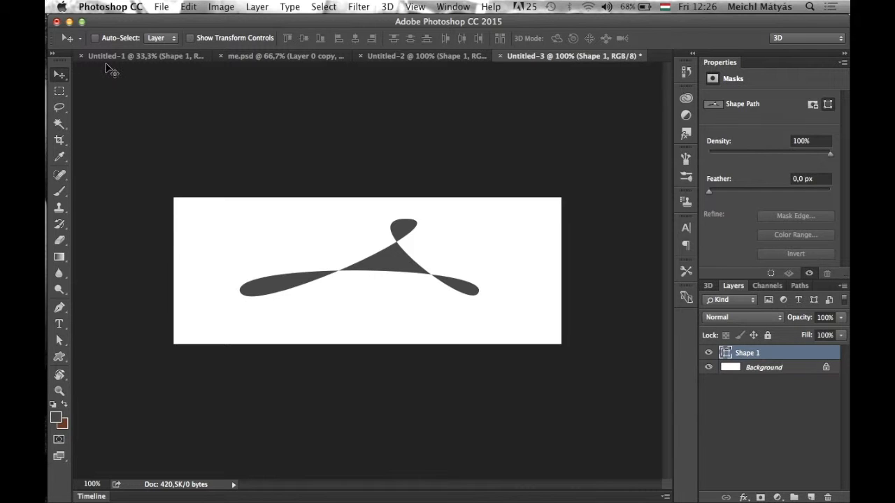
pyautogui.moveTo(59, 339); pyautogui.dragTo(133, 337)
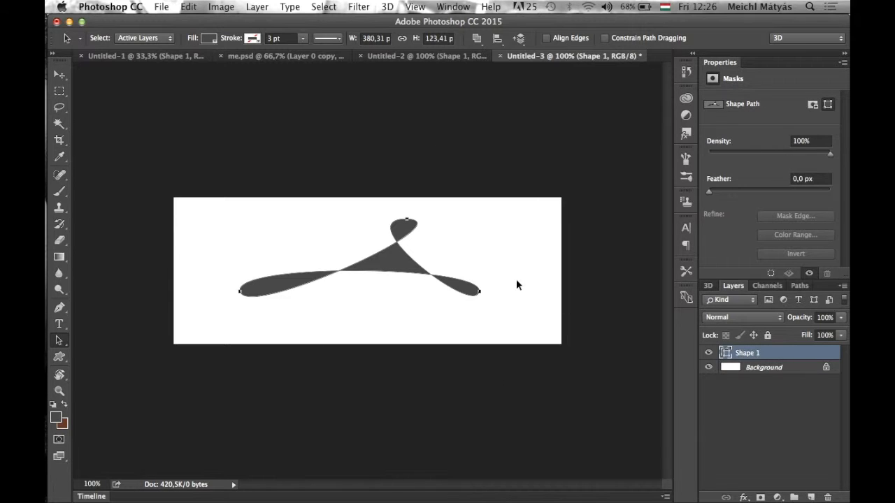
pyautogui.click(164, 9)
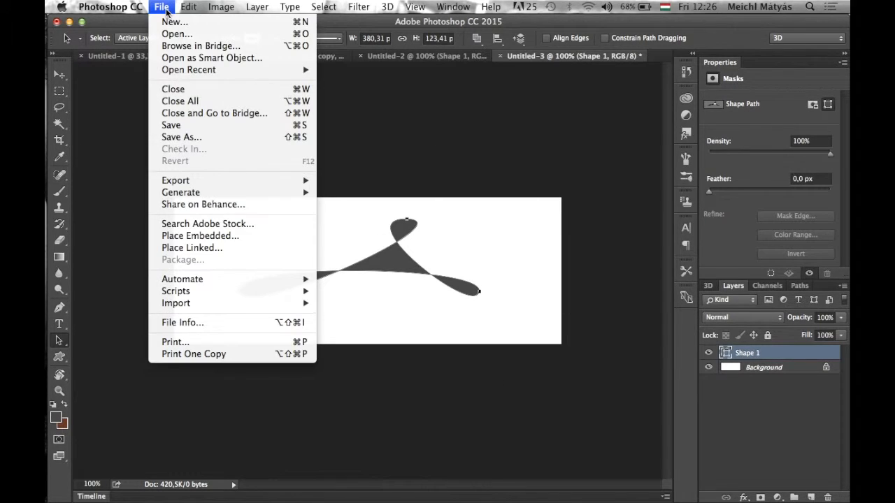
pyautogui.moveTo(189, 8)
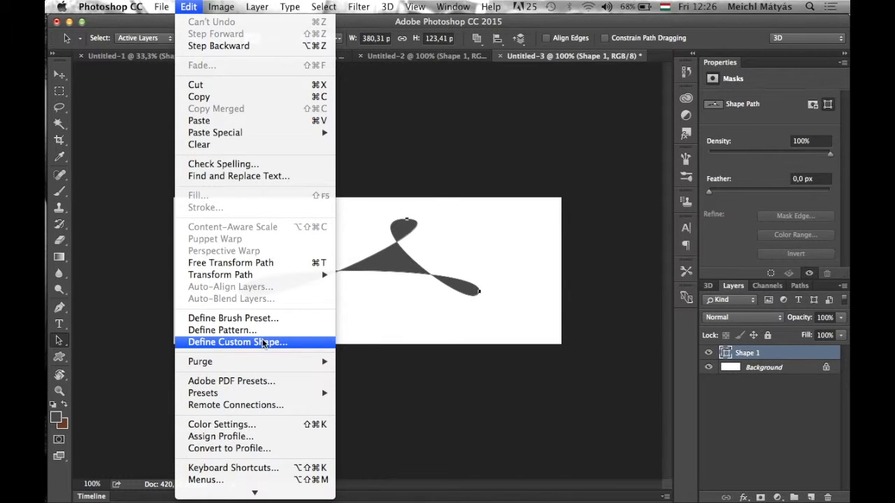
pyautogui.click(264, 343)
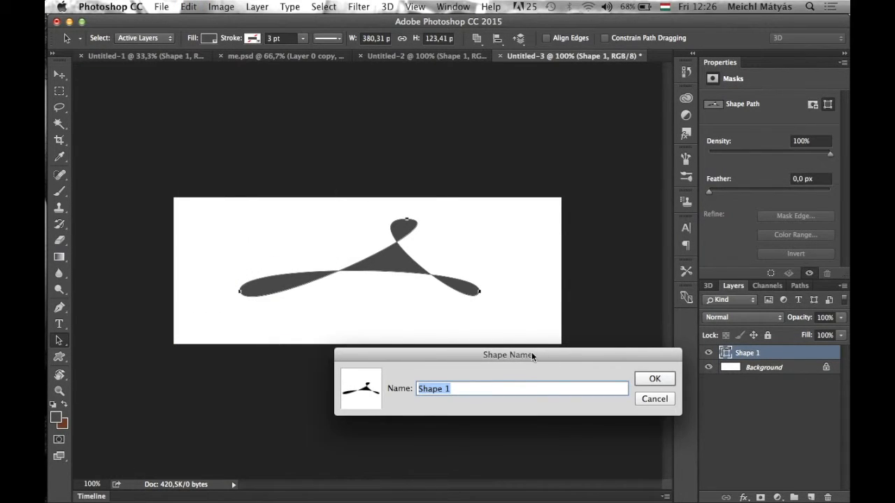
pyautogui.moveTo(532, 352); pyautogui.dragTo(462, 206)
pyautogui.write('acrobat')
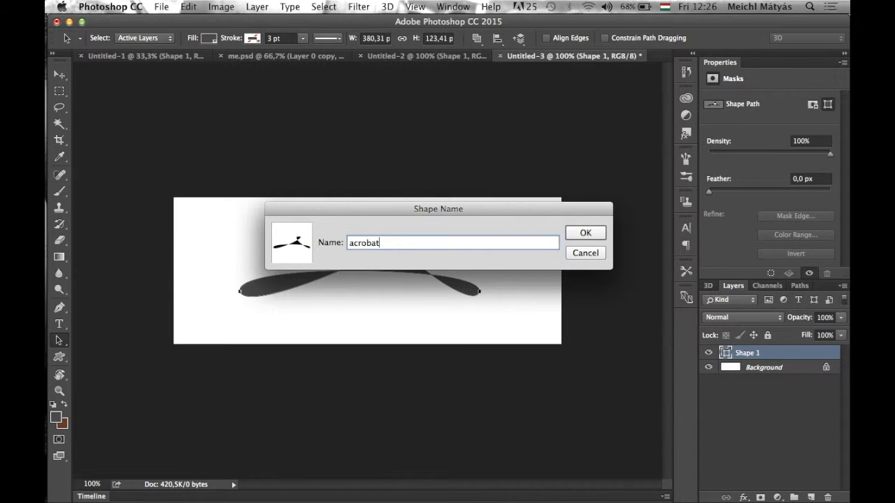
pyautogui.press('Return')
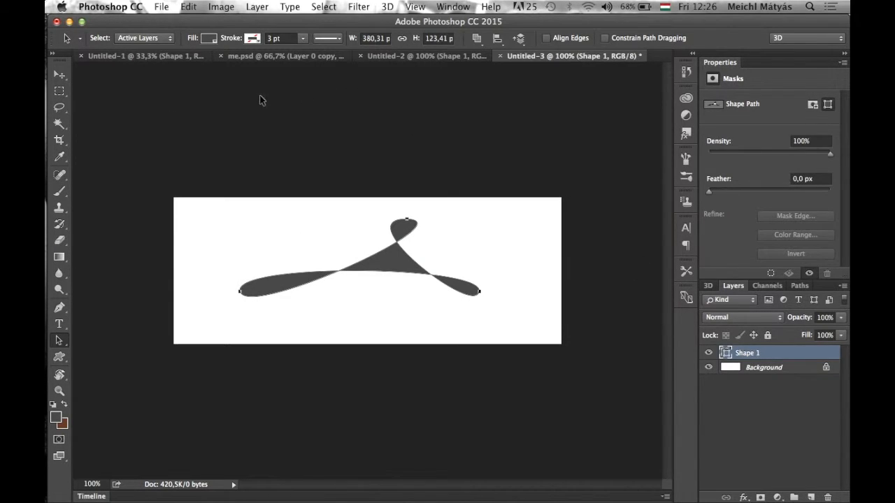
# Create a new A4 document from the International Paper preset, 210 × 297 mm at 300 pixels/inch.
pyautogui.press('super+n')
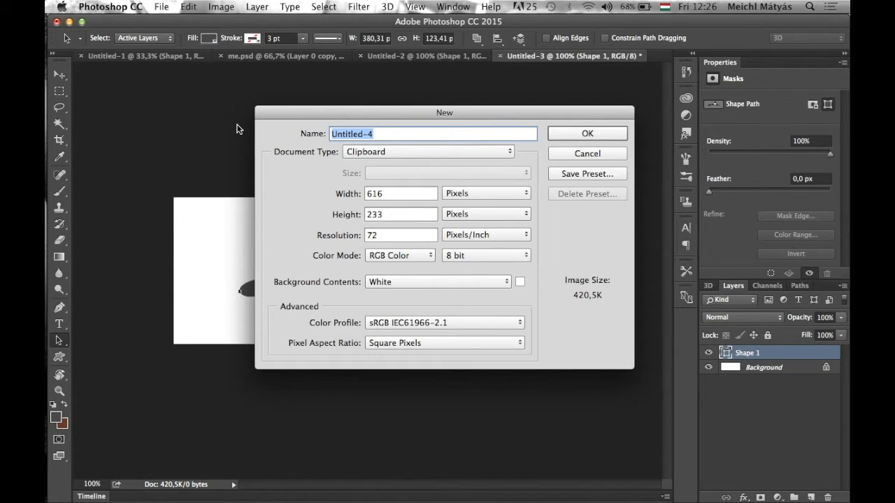
pyautogui.click(478, 153)
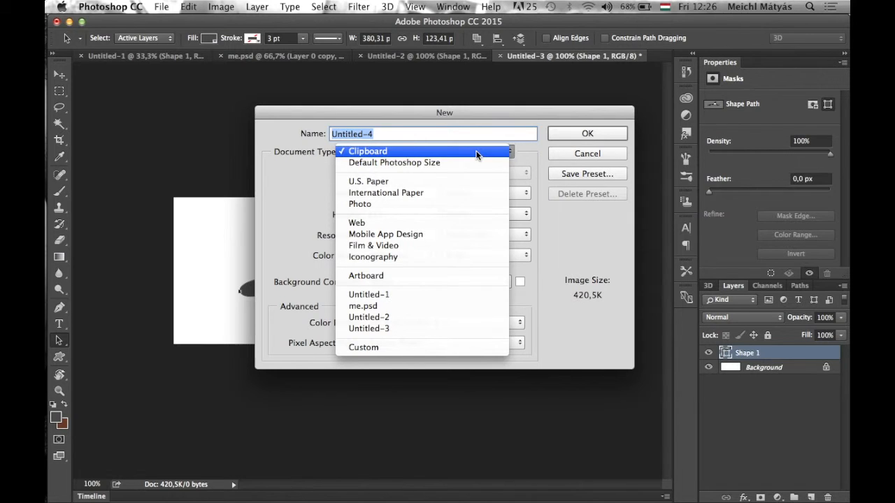
pyautogui.click(446, 181)
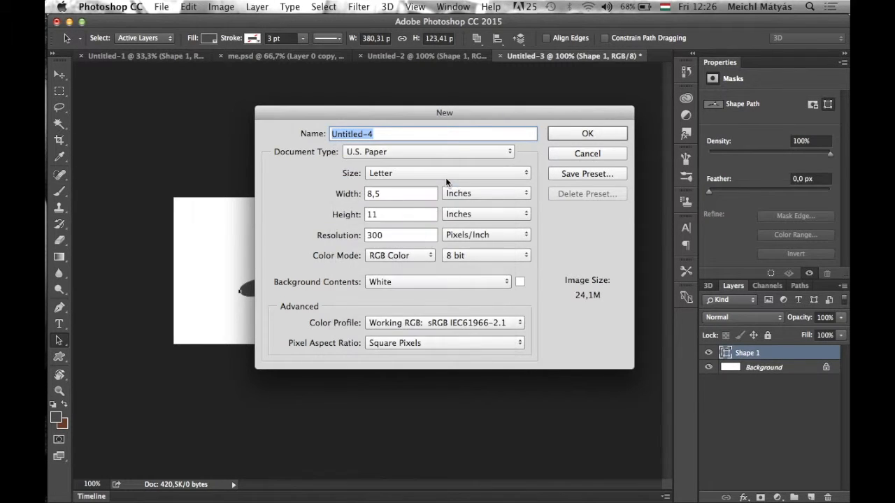
pyautogui.click(421, 146)
pyautogui.click(416, 163)
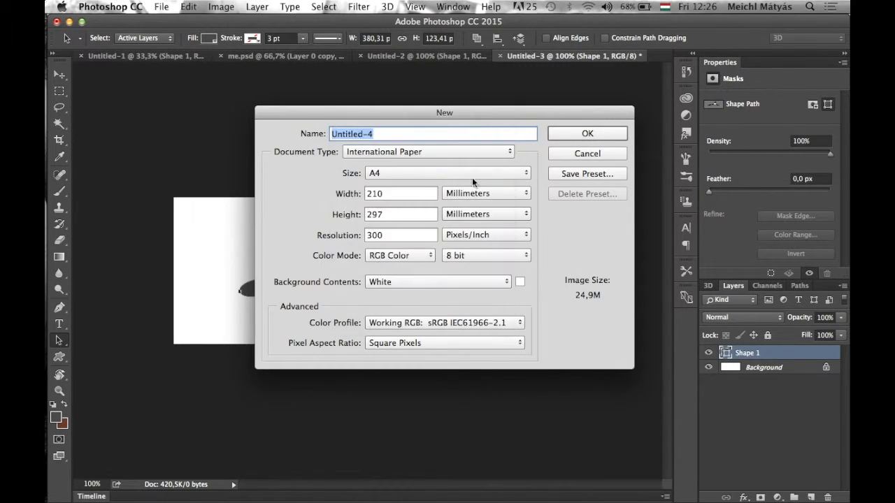
pyautogui.click(597, 134)
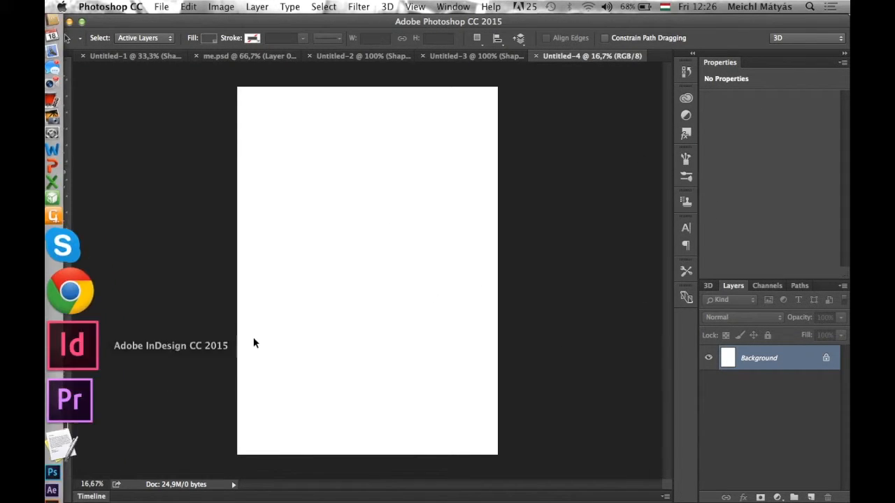
# Choose the saved acrobat custom shape and draw it on the blank page, about 1650 × 1375 px.
pyautogui.click(60, 361)
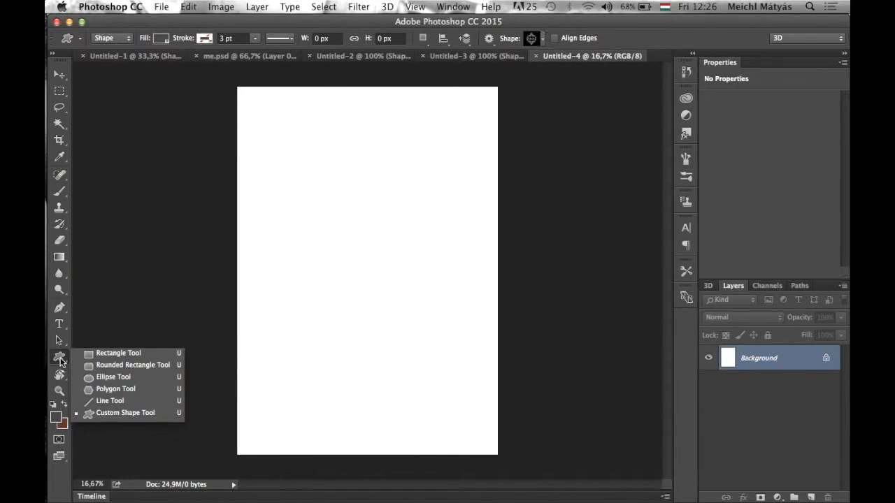
pyautogui.click(130, 416)
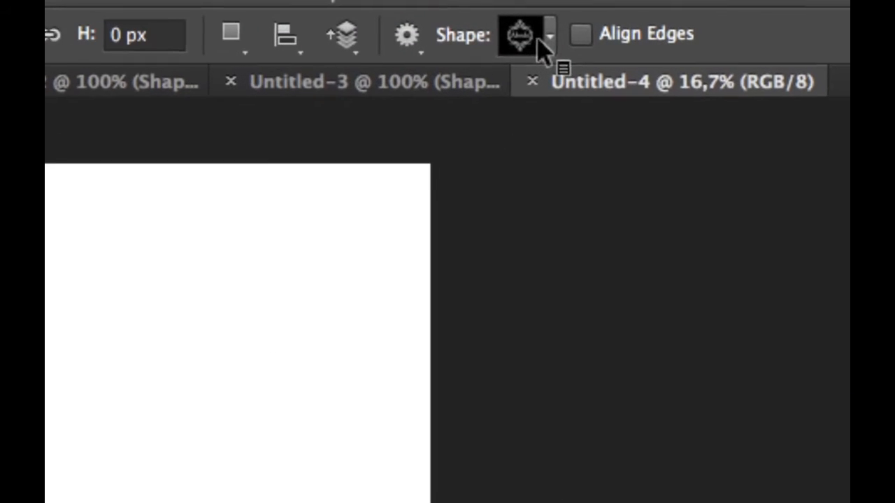
pyautogui.click(542, 38)
pyautogui.moveTo(667, 135); pyautogui.dragTo(668, 223)
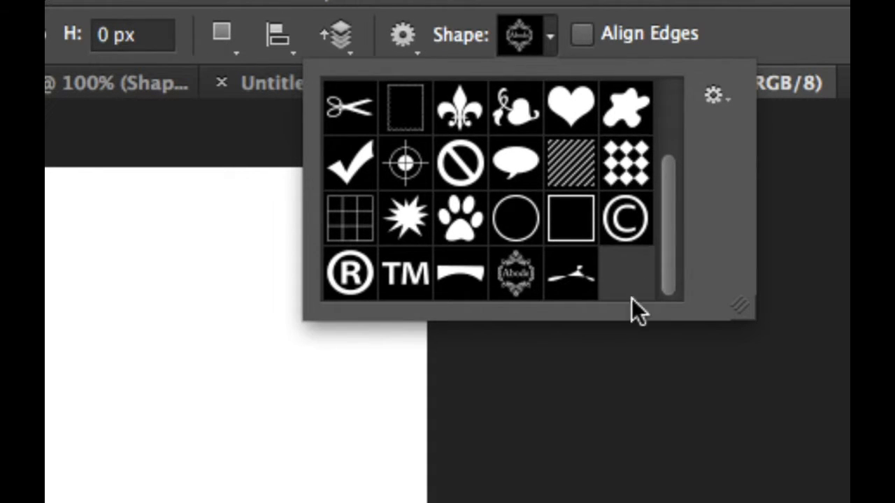
pyautogui.click(579, 280)
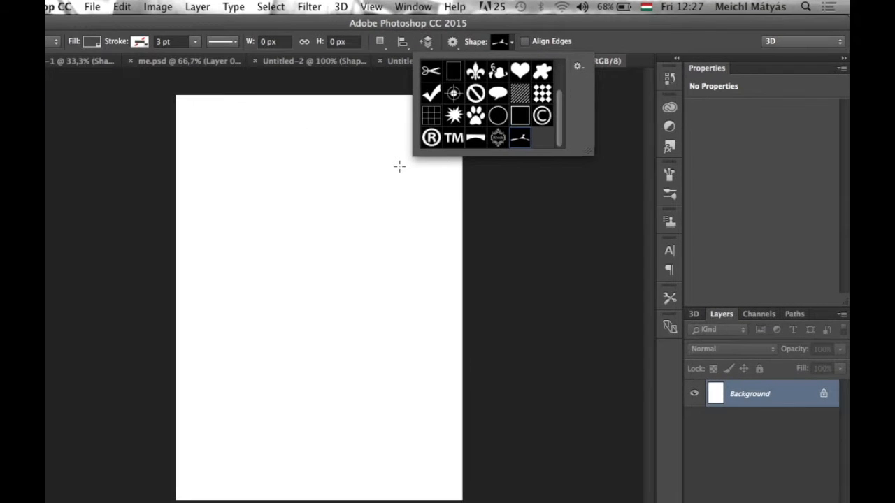
pyautogui.click(515, 41)
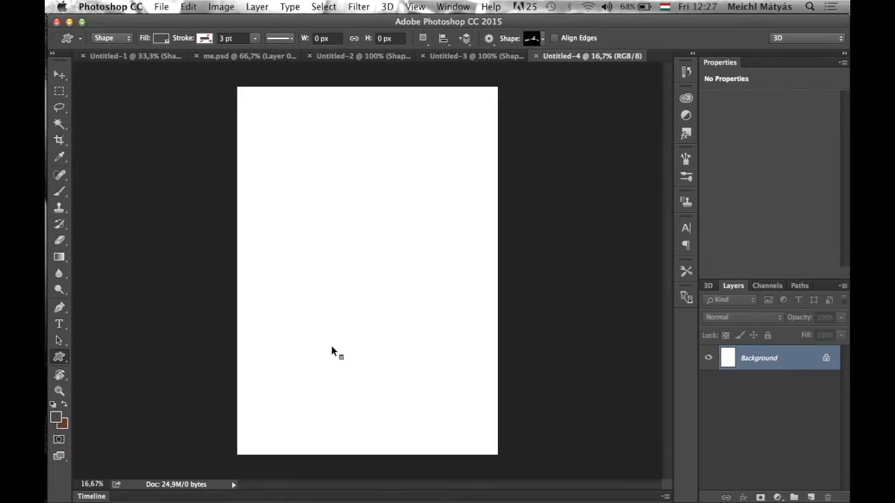
pyautogui.moveTo(282, 192); pyautogui.dragTo(455, 338)
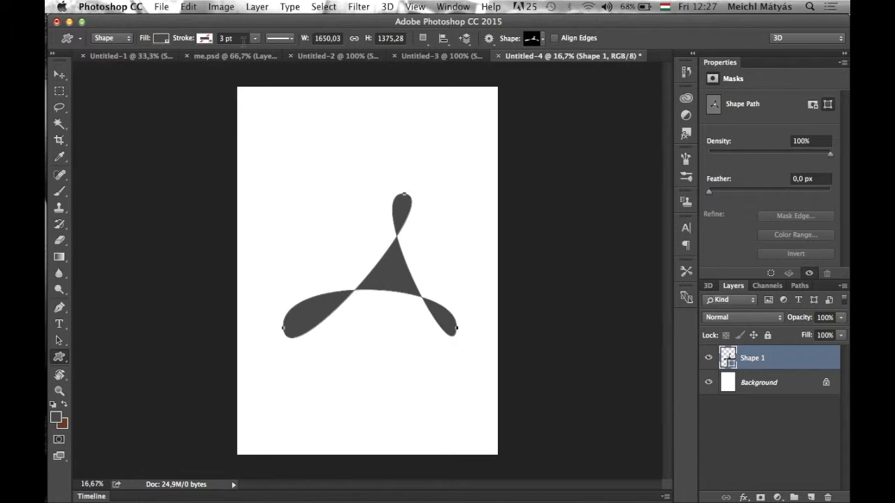
# Remove the acrobat shape's fill, give it a dark brown stroke 14.65 pt wide and hide its path outline.
pyautogui.click(162, 40)
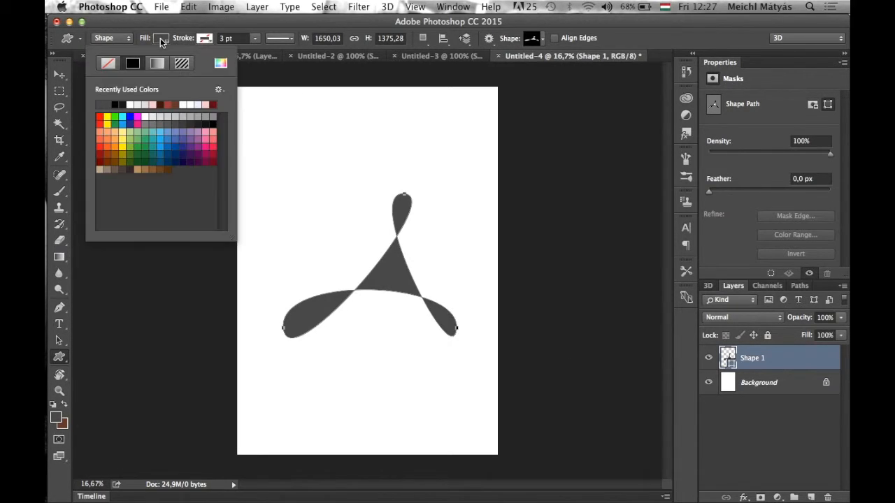
pyautogui.click(107, 63)
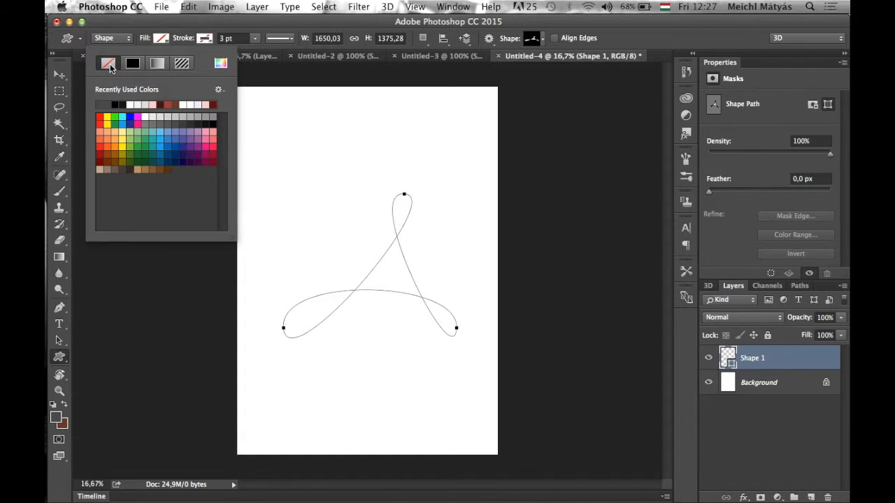
pyautogui.click(204, 39)
pyautogui.click(204, 105)
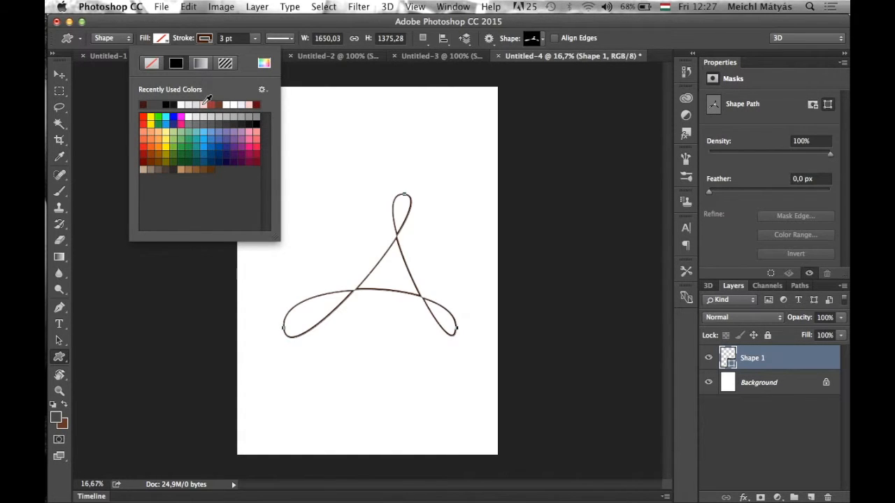
pyautogui.click(256, 38)
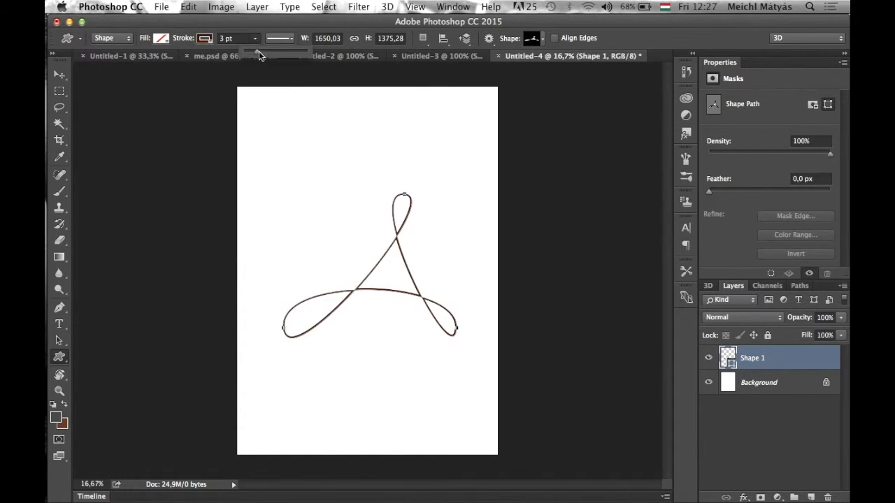
pyautogui.click(268, 52)
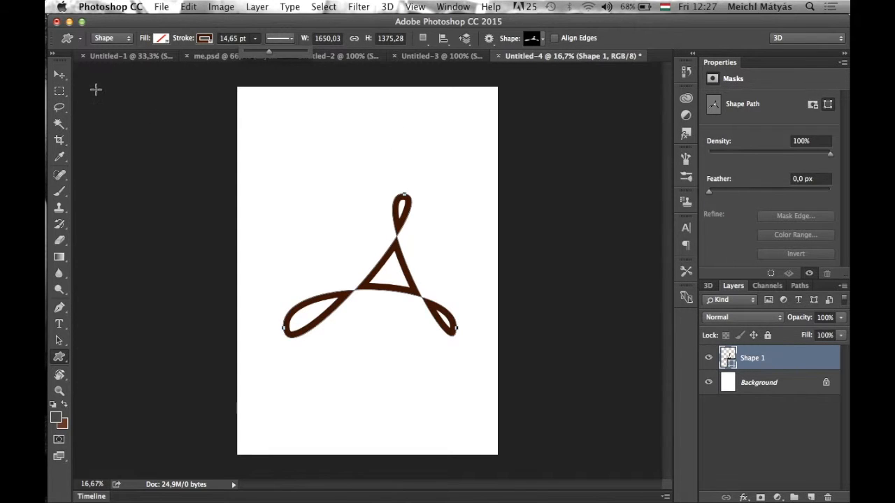
pyautogui.click(59, 75)
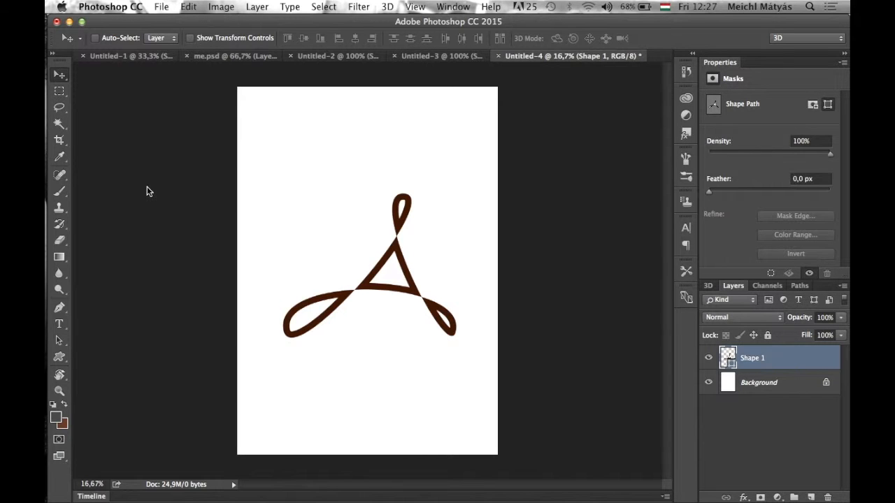
# Switch to Illustrator, select and copy the Abode logo, and switch to InDesign.
pyautogui.press('super')
pyautogui.press('super+Tab')
pyautogui.scroll(1, 496, 284)
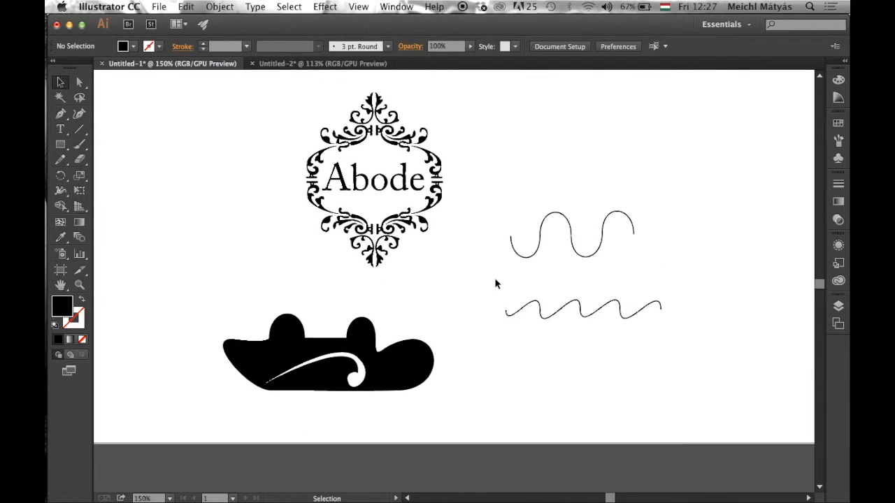
pyautogui.moveTo(440, 111); pyautogui.dragTo(262, 270)
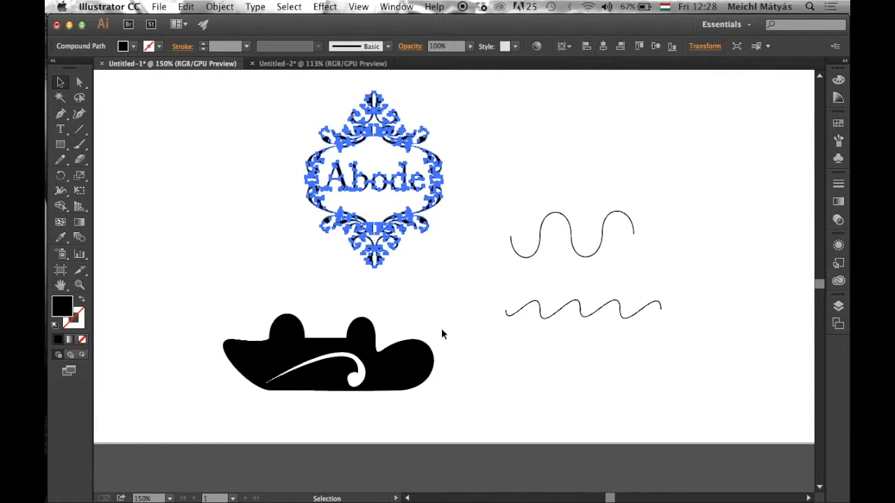
pyautogui.press('super+Tab')
pyautogui.press('super+Tab')
pyautogui.press('super+Tab')
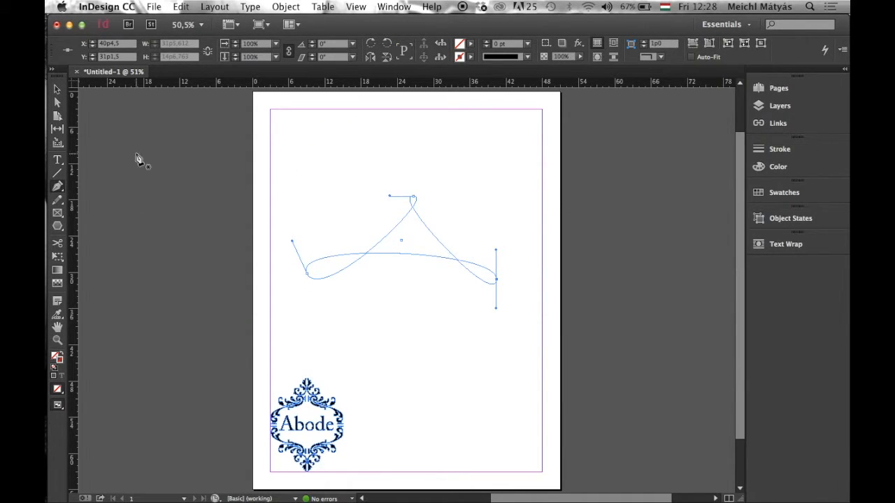
# Delete the Abode logo from the page's lower left corner and paste the copied logo onto the page.
pyautogui.click(57, 89)
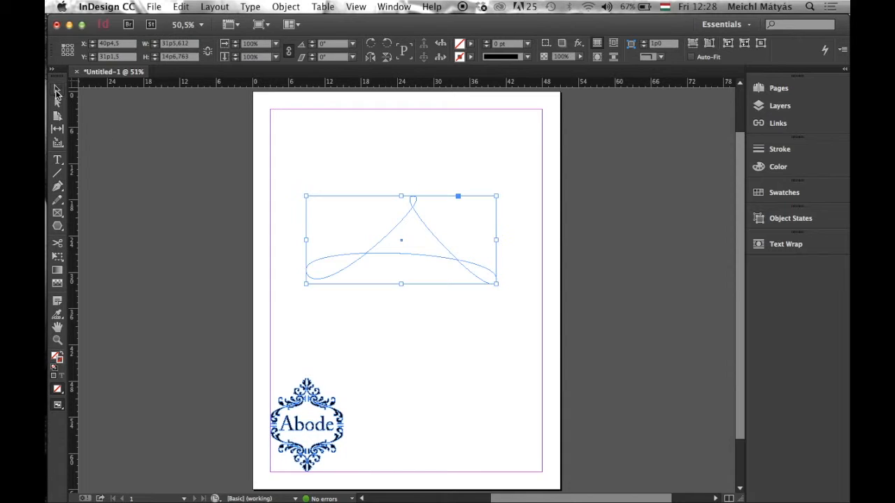
pyautogui.click(318, 403)
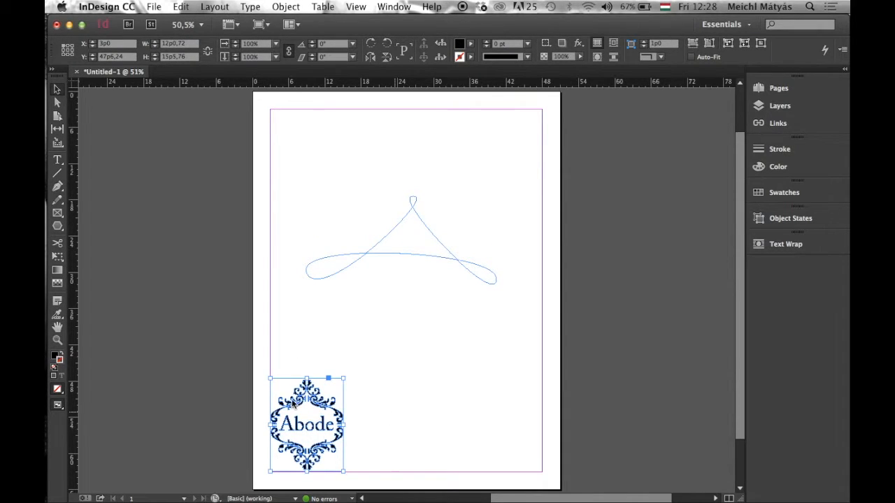
pyautogui.press('Delete')
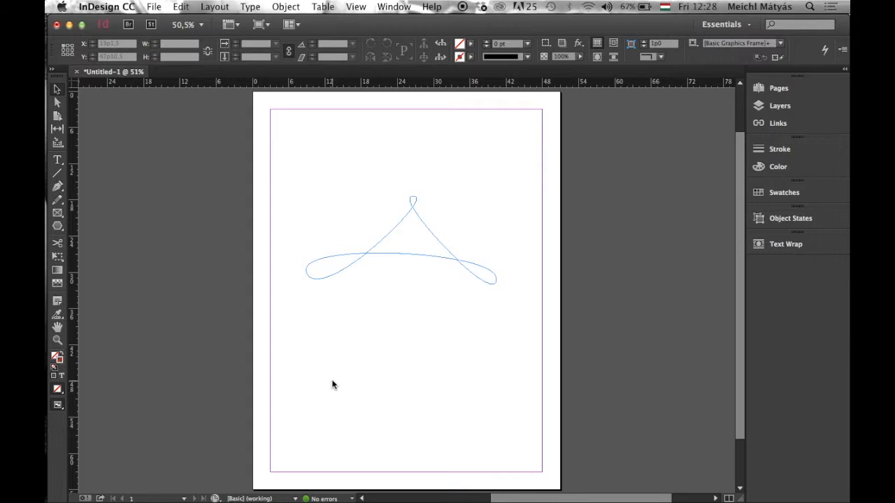
pyautogui.press('super+v')
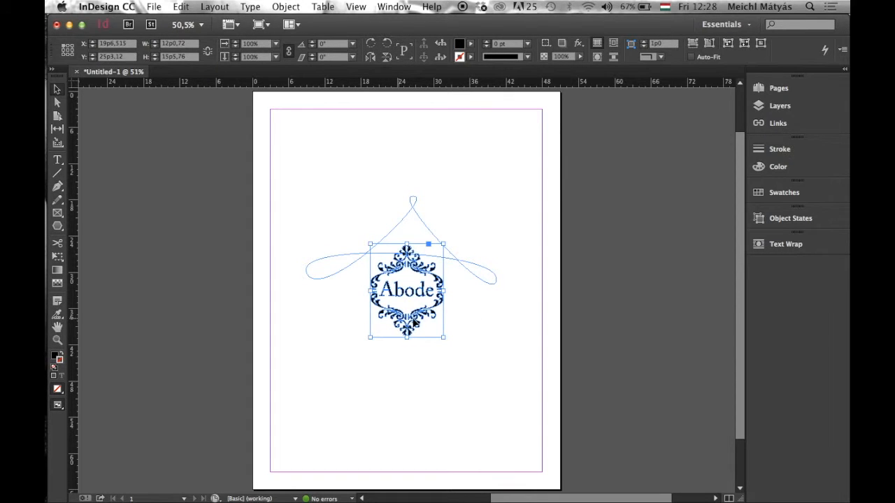
# Delete the looped pen path that overlaps the pasted Abode logo.
pyautogui.click(526, 333)
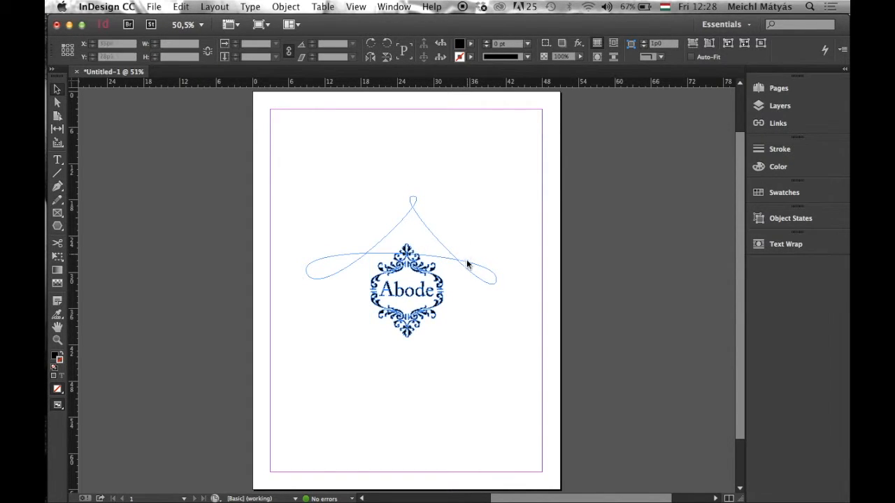
pyautogui.click(466, 266)
pyautogui.press('Delete')
# Fill the Abode logo with the C=100 M=0 Y=0 K=0 swatch and deselect it.
pyautogui.click(440, 298)
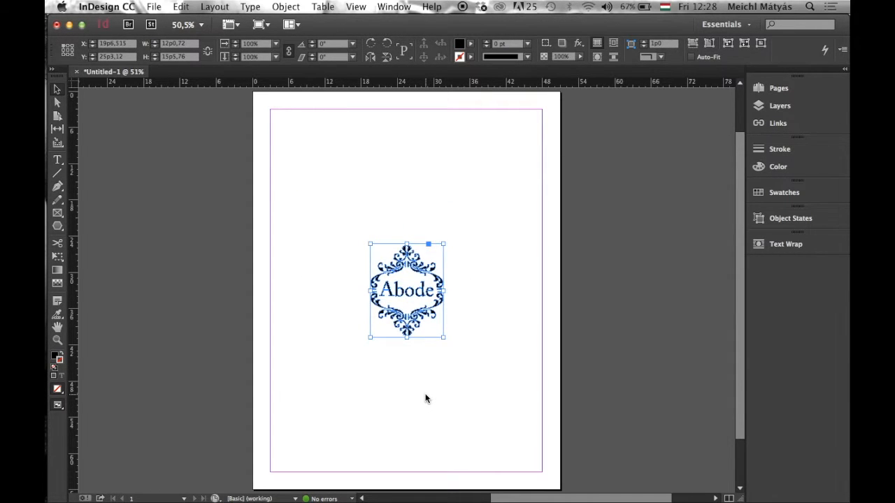
pyautogui.press('super+alt+equal')
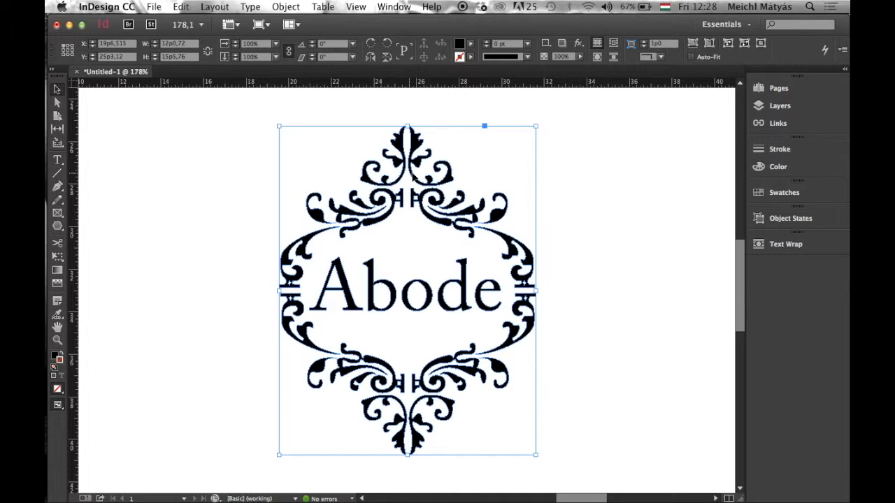
pyautogui.click(470, 43)
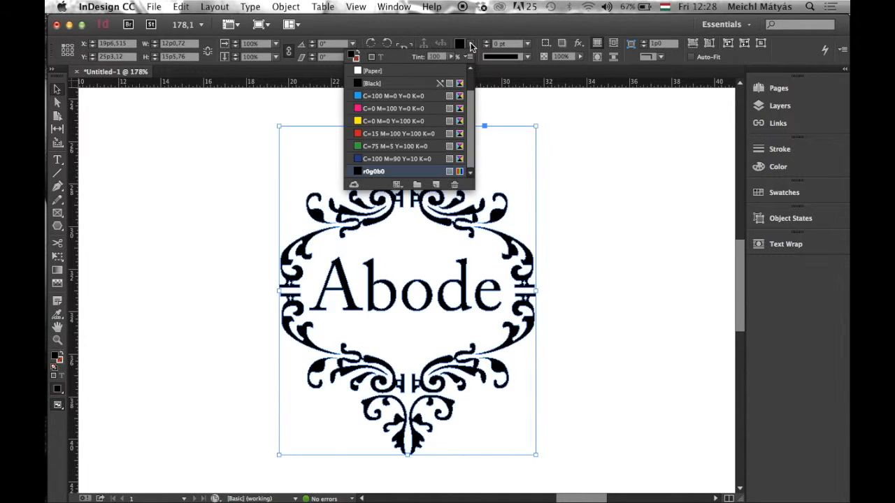
pyautogui.click(395, 95)
pyautogui.click(635, 329)
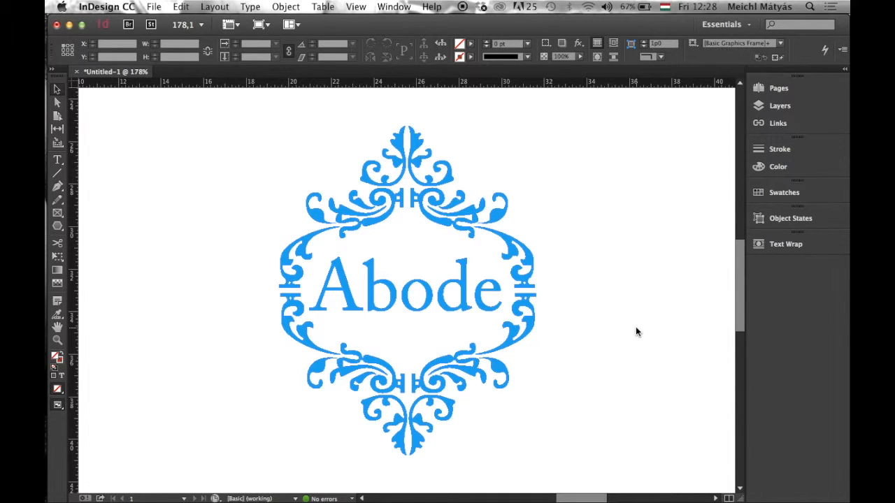
# Add a second page to the document.
pyautogui.scroll(-6, 636, 327)
pyautogui.scroll(2, 635, 326)
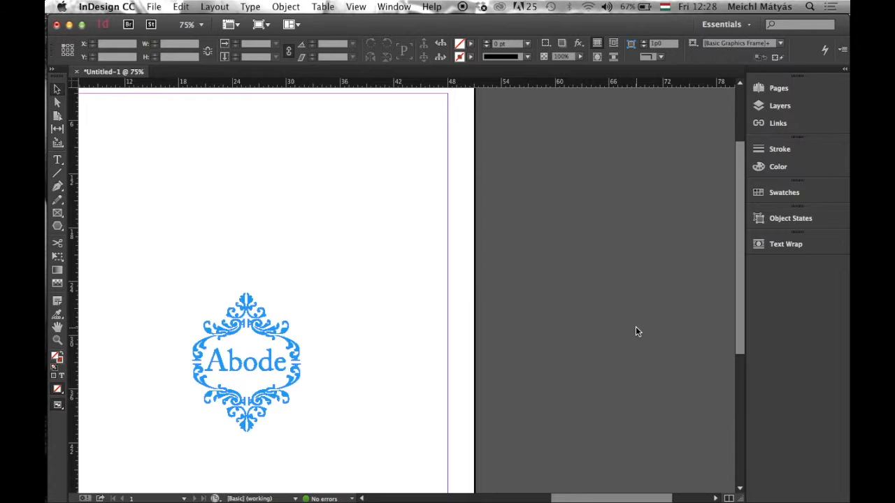
pyautogui.scroll(-5, 635, 331)
pyautogui.hscroll(-5, 635, 331)
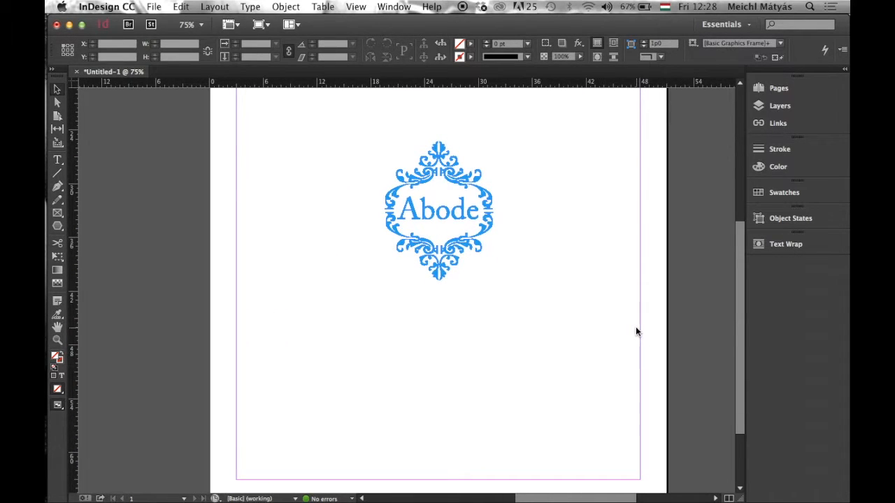
pyautogui.click(789, 85)
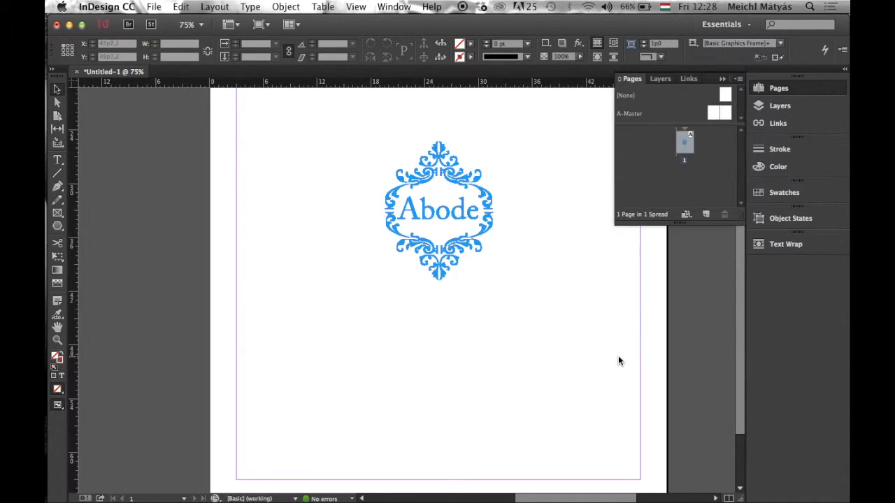
pyautogui.click(706, 214)
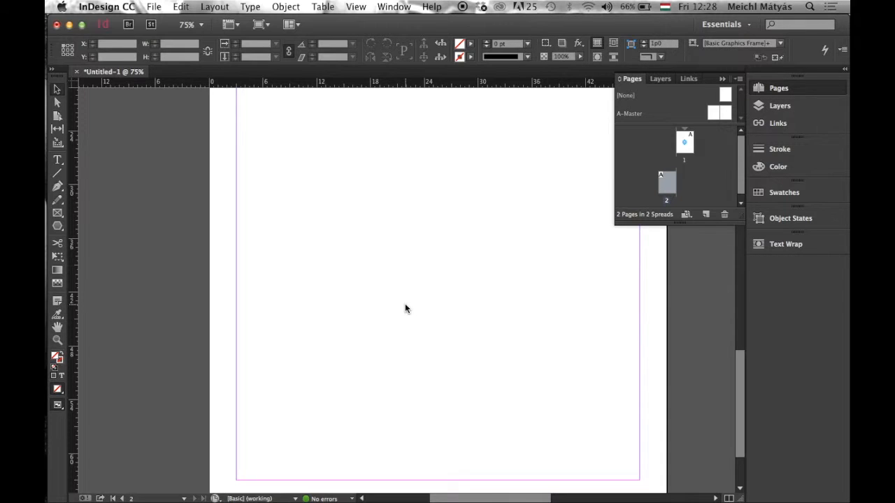
pyautogui.click(790, 88)
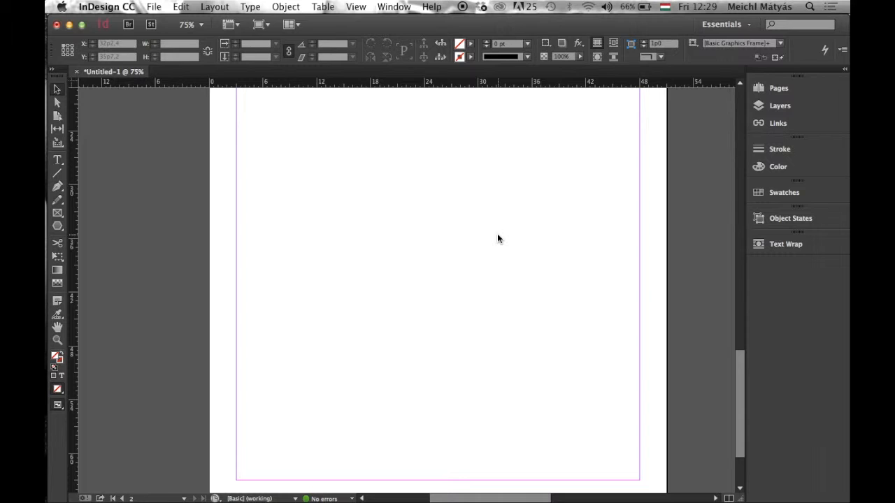
# Create a text frame that fills the margin area of page 2.
pyautogui.scroll(-2, 497, 235)
pyautogui.scroll(1, 497, 235)
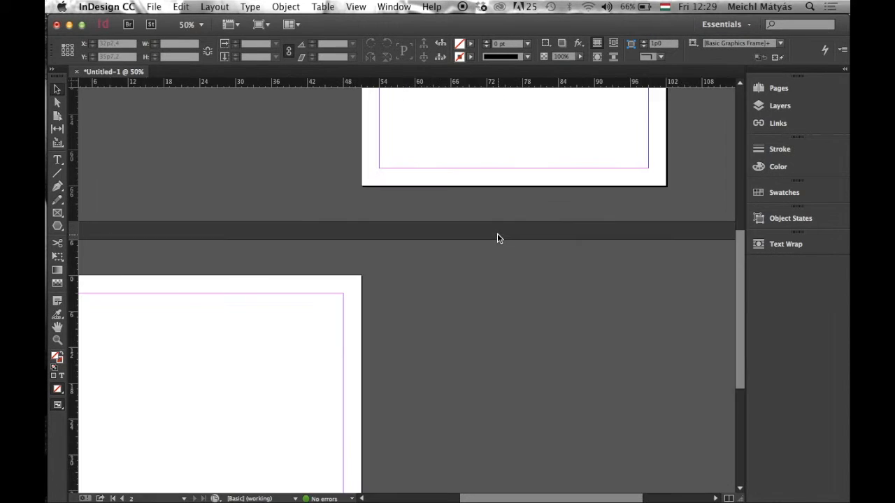
pyautogui.scroll(-1, 497, 235)
pyautogui.scroll(-5, 497, 239)
pyautogui.hscroll(-4, 497, 239)
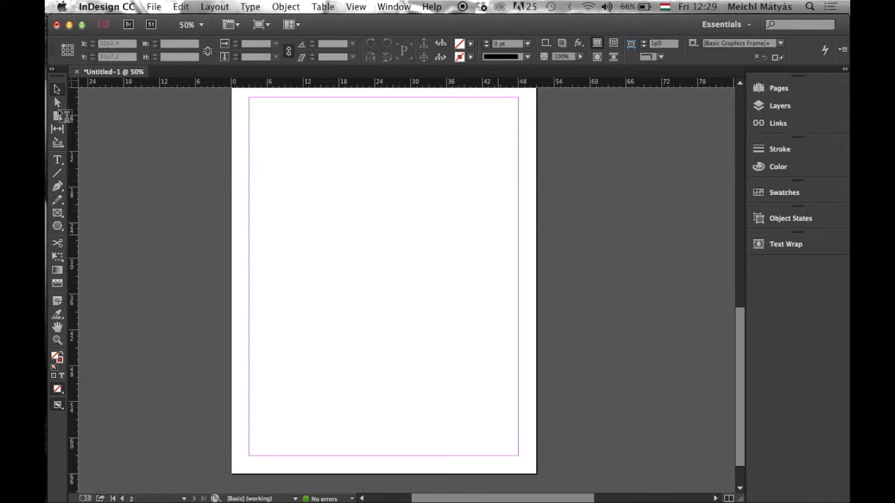
pyautogui.click(58, 160)
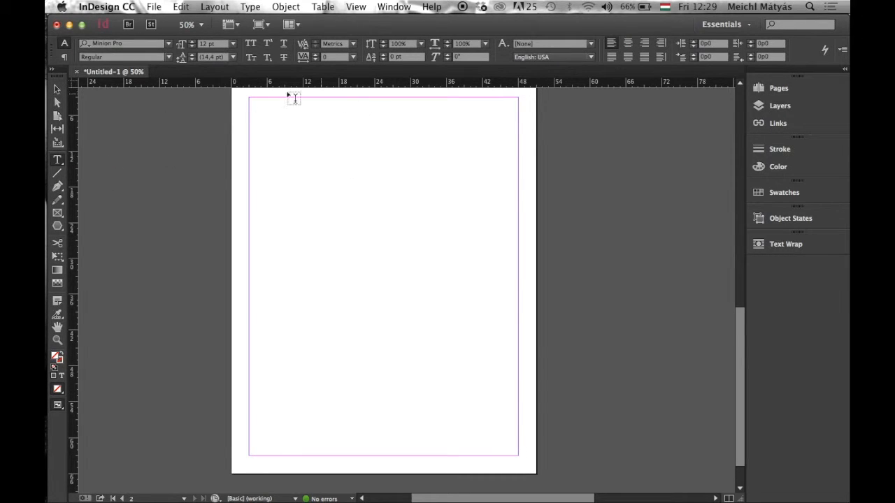
pyautogui.moveTo(257, 103); pyautogui.dragTo(518, 455)
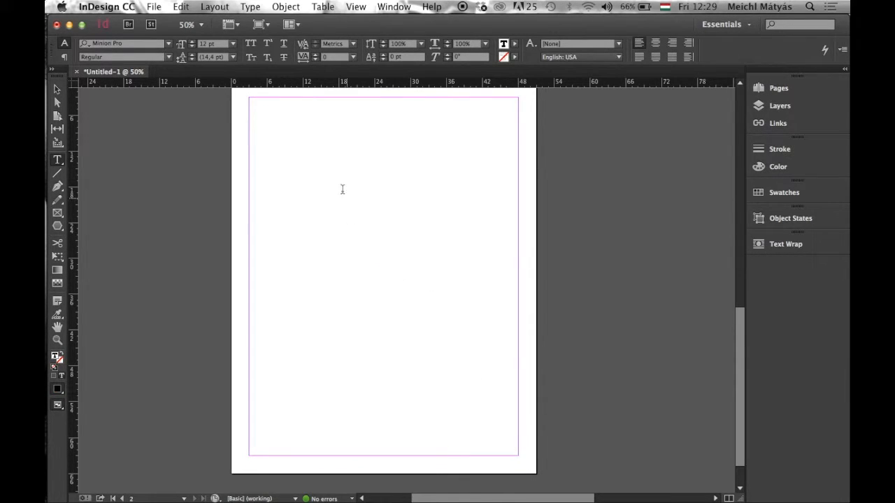
# Set the font size to 18 pt in the page 2 text frame and fill it with placeholder text.
pyautogui.click(232, 44)
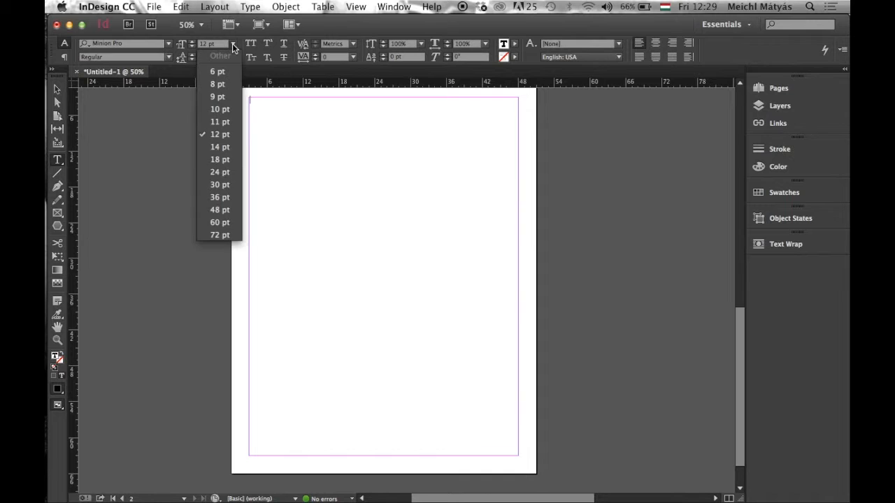
pyautogui.click(217, 160)
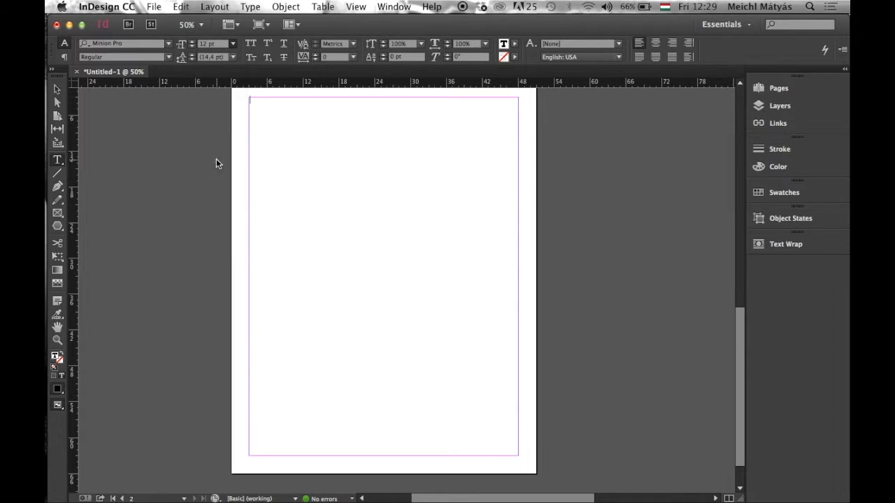
pyautogui.rightClick(262, 108)
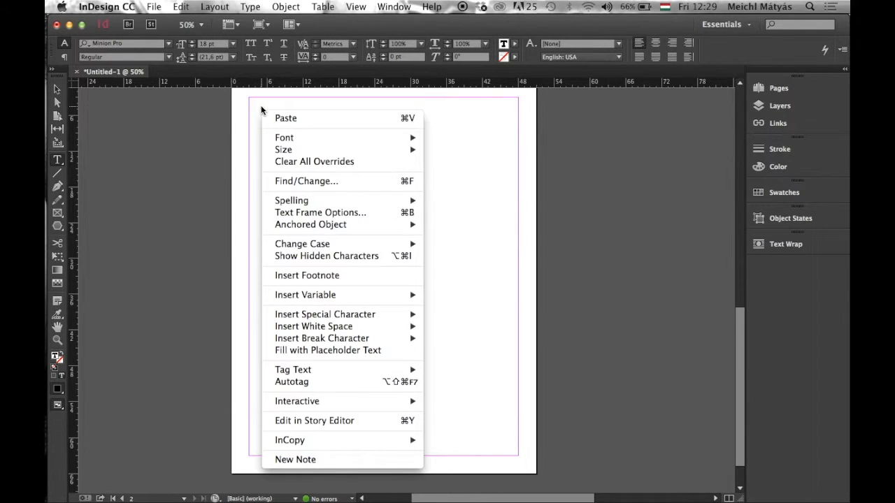
pyautogui.click(348, 350)
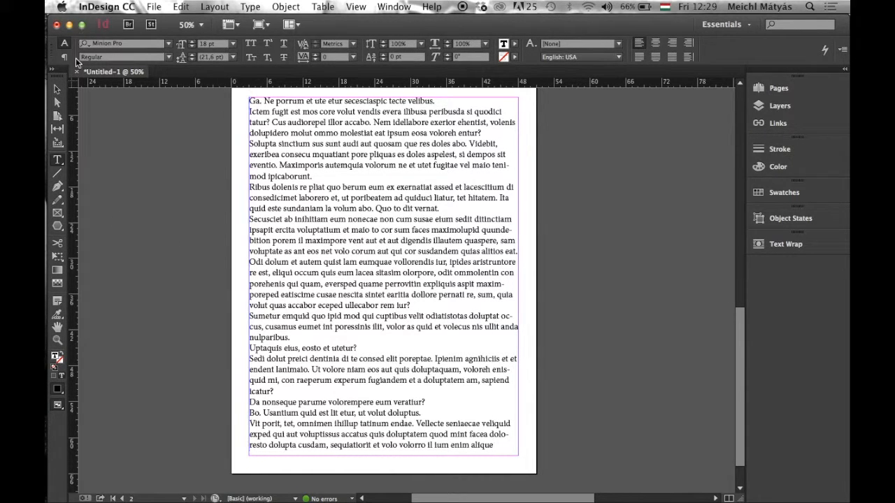
# Try wrapping the page text around the shape of an ellipse about 28p0 wide and 44p1 high, drawn over the text's left half.
pyautogui.click(59, 226)
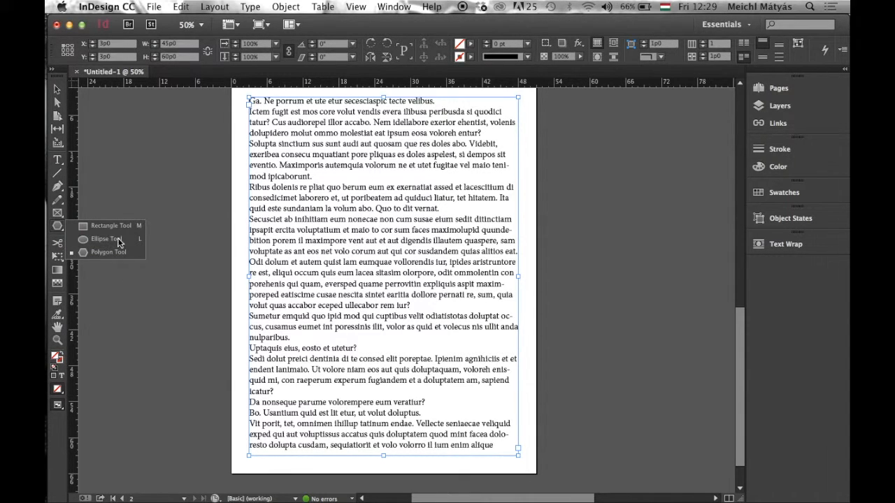
pyautogui.click(84, 239)
pyautogui.moveTo(210, 132); pyautogui.dragTo(376, 396)
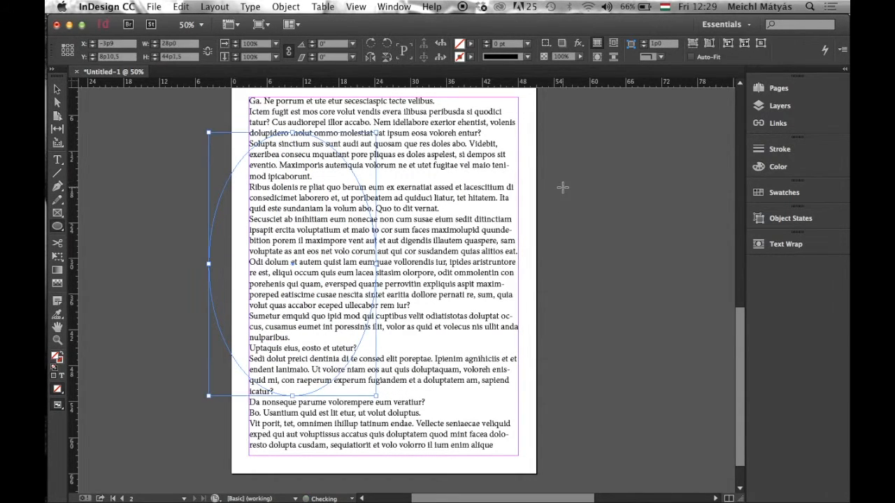
pyautogui.click(598, 58)
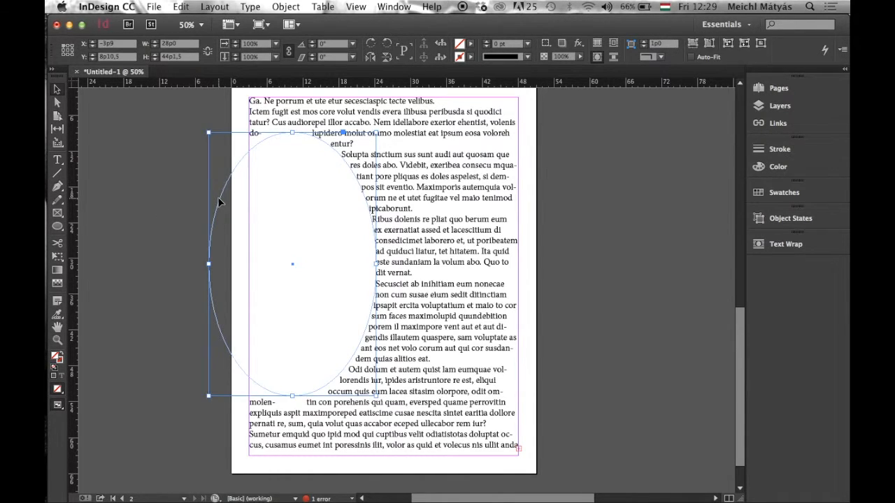
pyautogui.press('Delete')
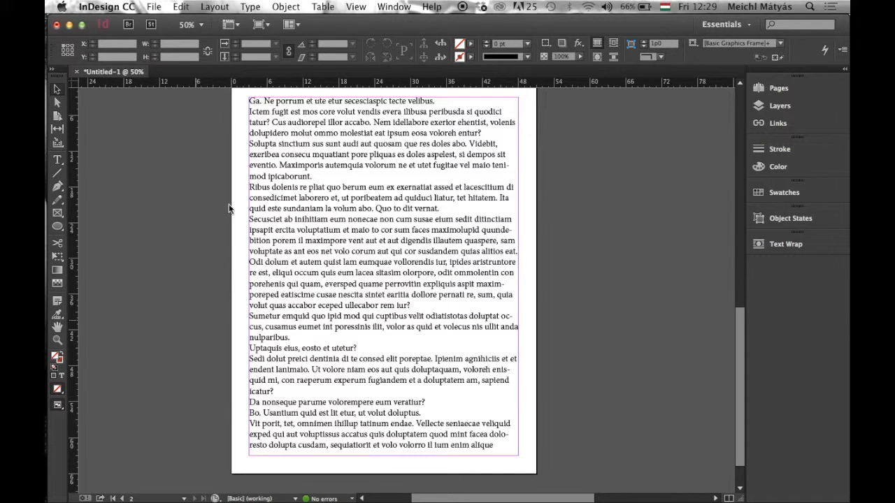
# Place me.psd from the Desktop on page 2 and move it into the page's lower-left corner.
pyautogui.press('super+d')
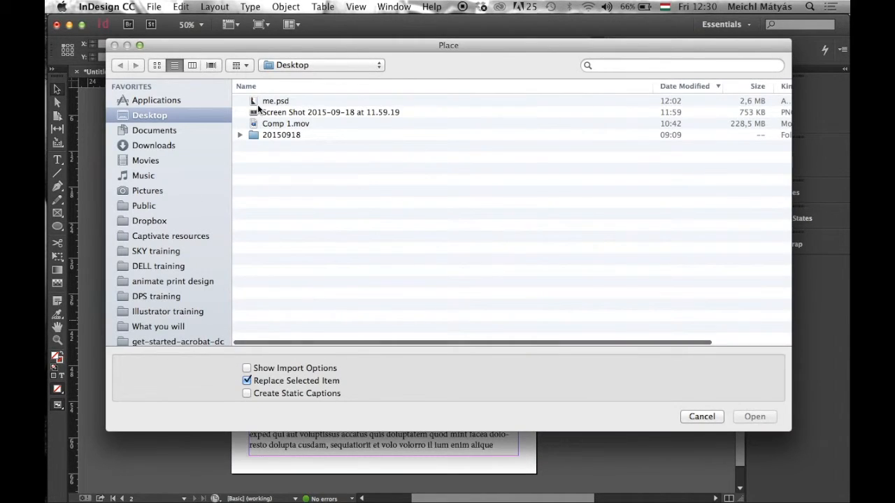
pyautogui.click(267, 101)
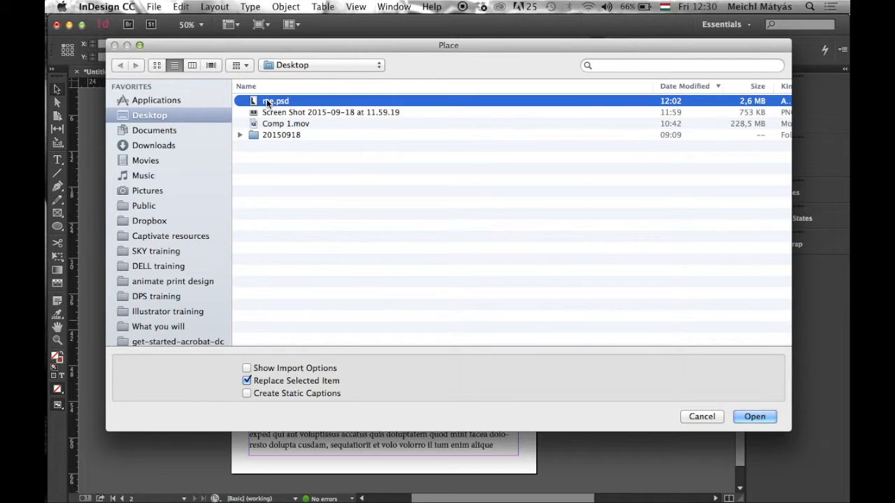
pyautogui.click(755, 417)
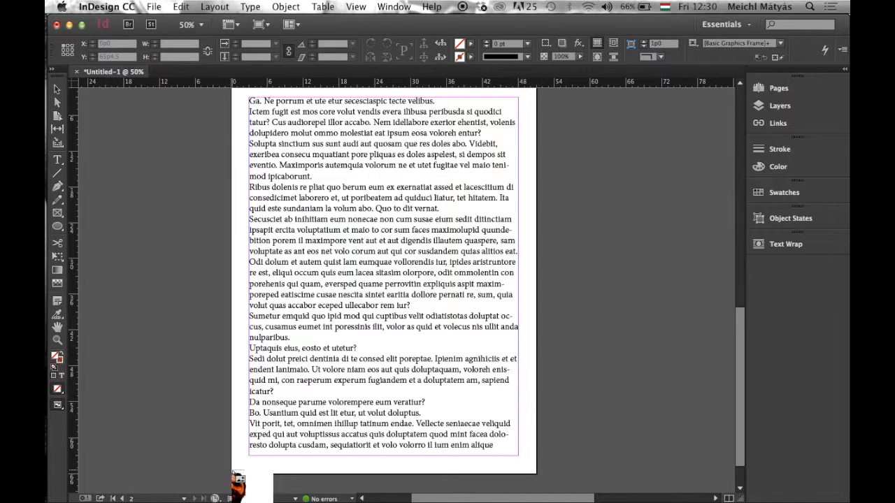
pyautogui.click(359, 244)
pyautogui.moveTo(358, 243); pyautogui.dragTo(362, 244)
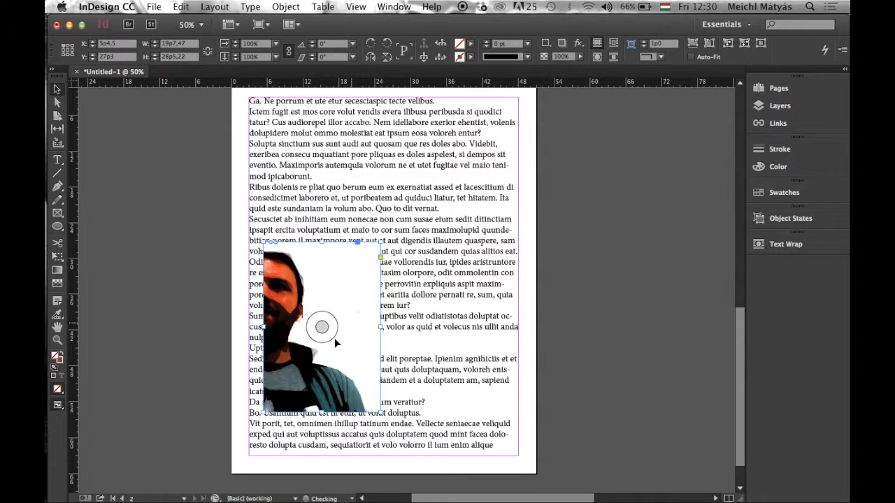
pyautogui.moveTo(327, 363); pyautogui.dragTo(301, 418)
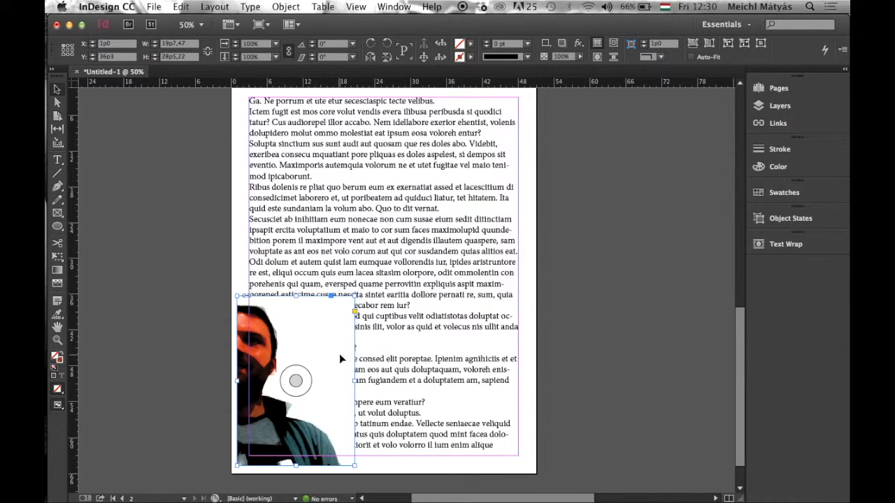
pyautogui.moveTo(332, 359); pyautogui.dragTo(328, 362)
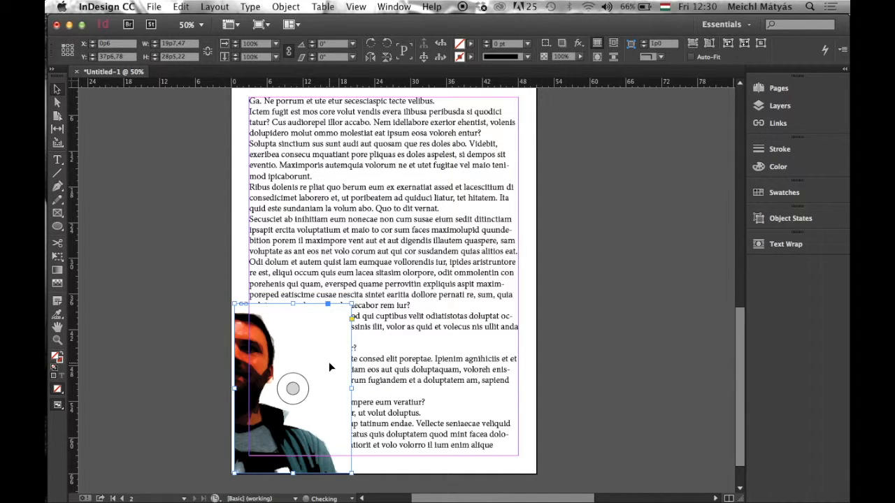
# Try a bounding-box text wrap on the placed image, shift it onto the page's left edge, and turn the wrap off.
pyautogui.click(613, 45)
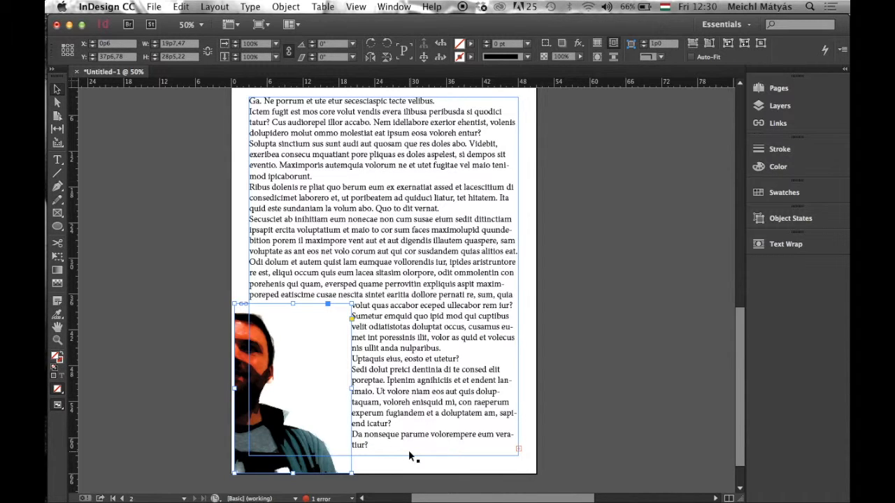
pyautogui.click(579, 428)
pyautogui.moveTo(278, 437); pyautogui.dragTo(274, 437)
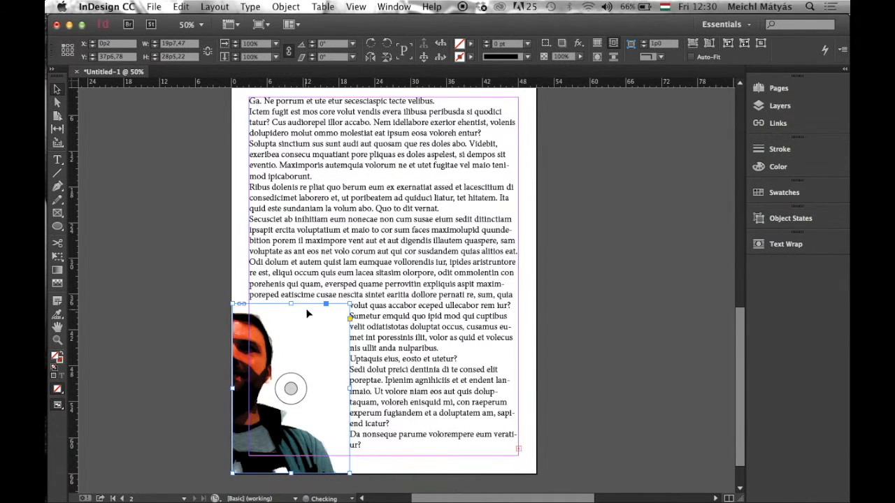
pyautogui.click(596, 44)
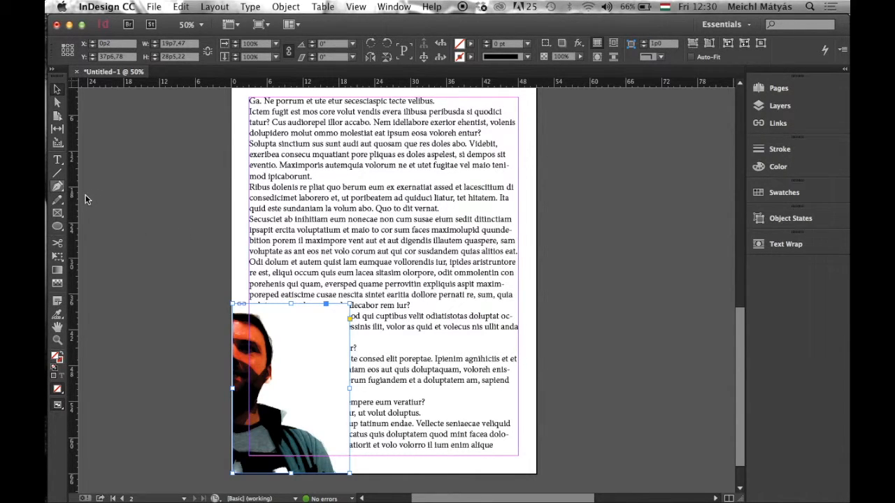
# Draw a pen path about 20p0 wide and 28p3 high around the portrait's head, neck and shoulder down to the page's bottom edge.
pyautogui.press('v')
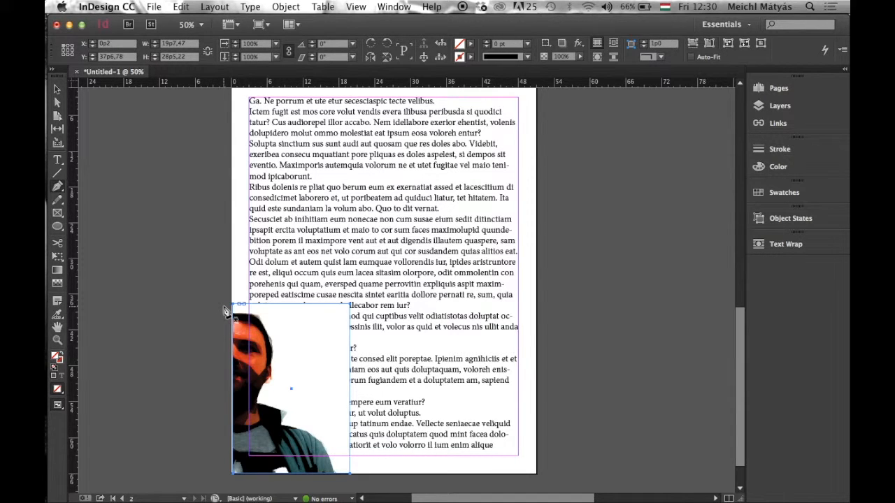
pyautogui.click(224, 306)
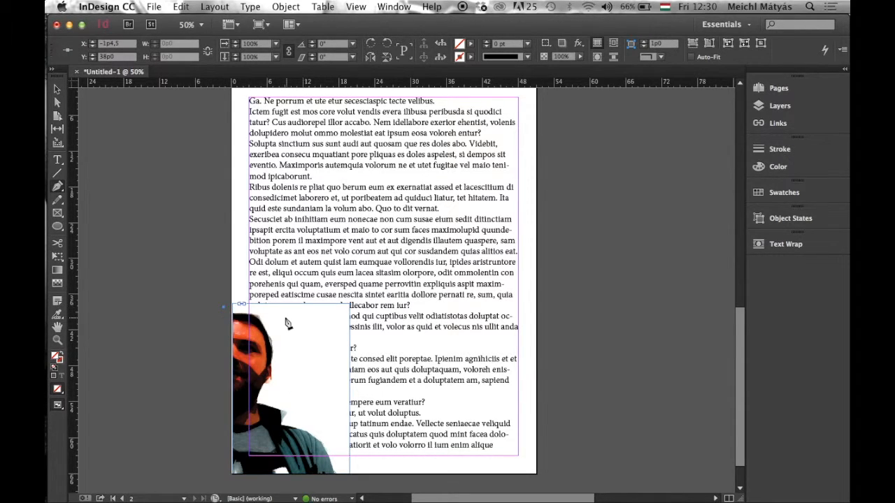
pyautogui.moveTo(283, 325); pyautogui.dragTo(286, 337)
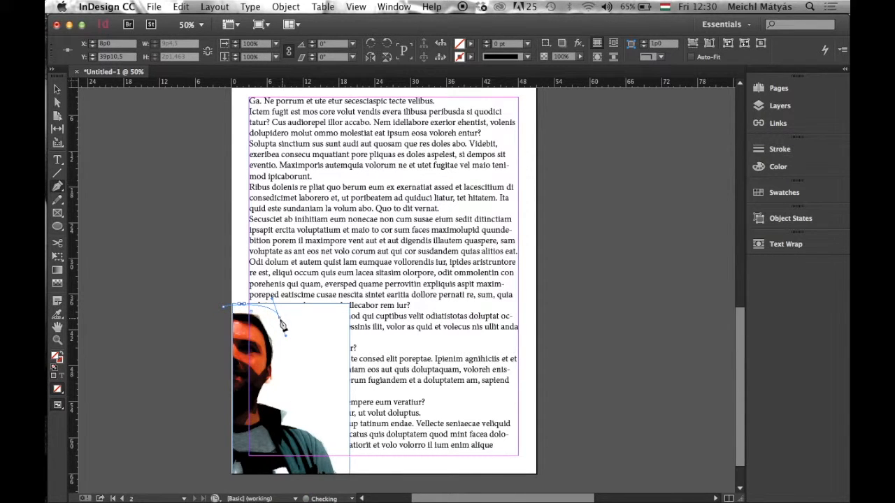
pyautogui.click(283, 391)
pyautogui.moveTo(274, 399); pyautogui.dragTo(272, 400)
pyautogui.click(272, 403)
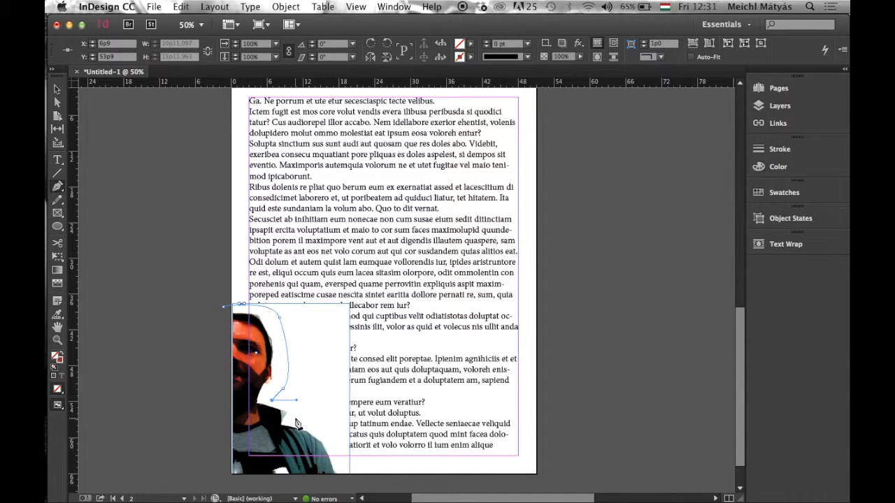
pyautogui.click(293, 420)
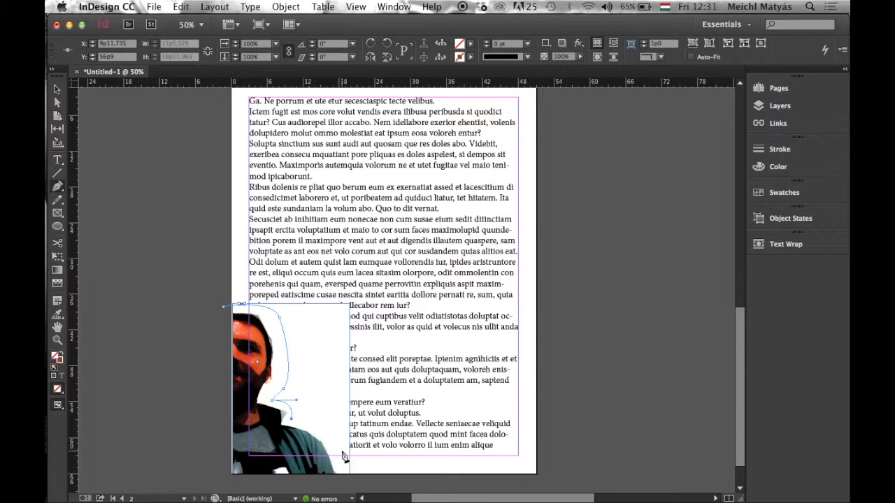
pyautogui.moveTo(343, 475)
pyautogui.mouseDown()
pyautogui.moveTo(341, 485)
pyautogui.moveTo(345, 476)
pyautogui.mouseUp()
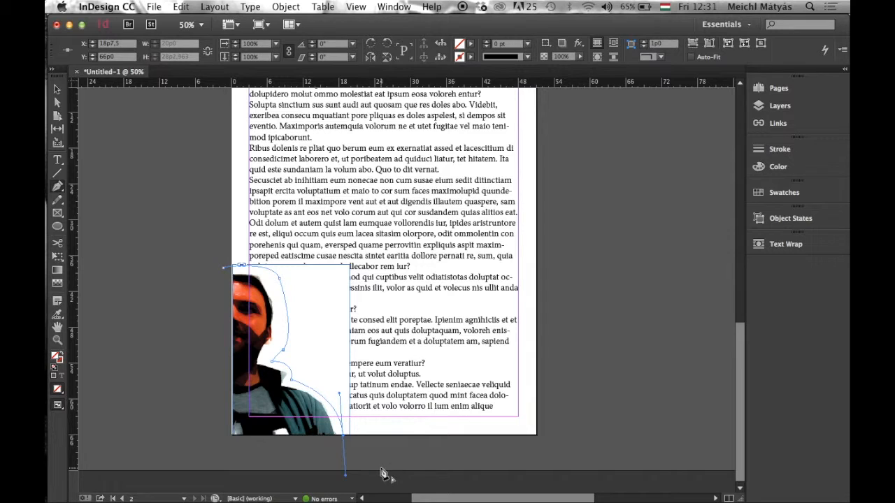
pyautogui.click(58, 93)
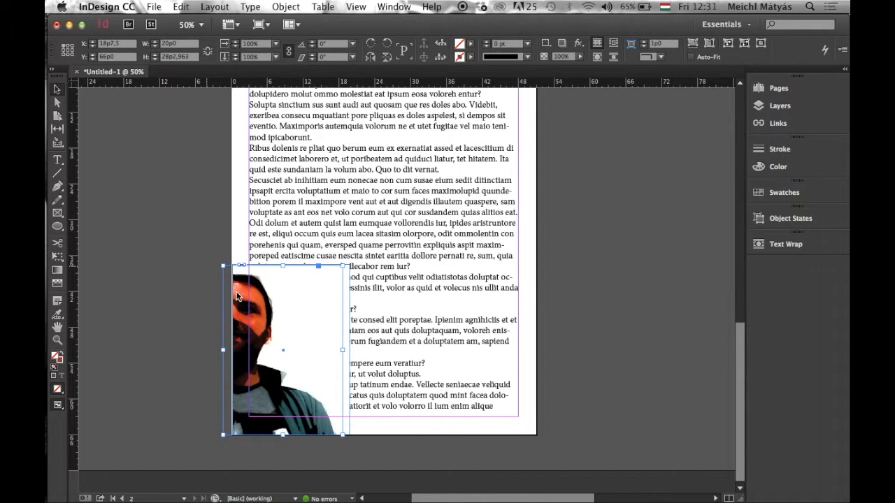
pyautogui.press('super+z')
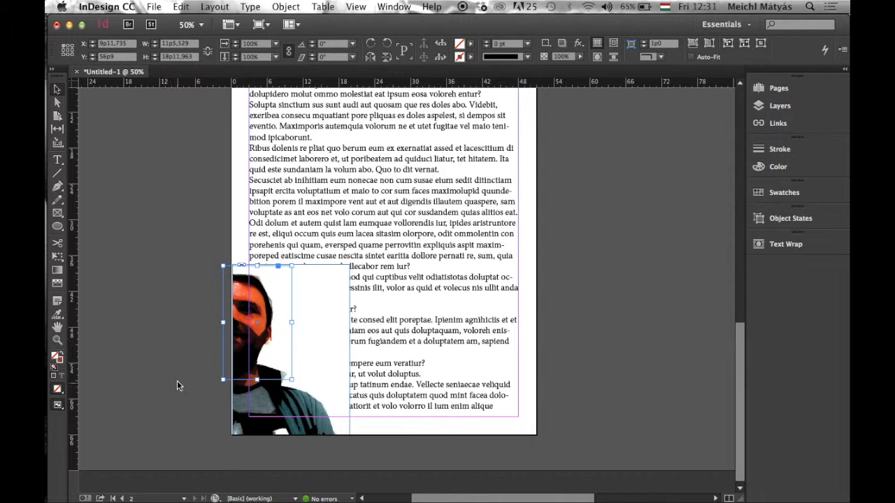
pyautogui.click(181, 7)
pyautogui.click(200, 35)
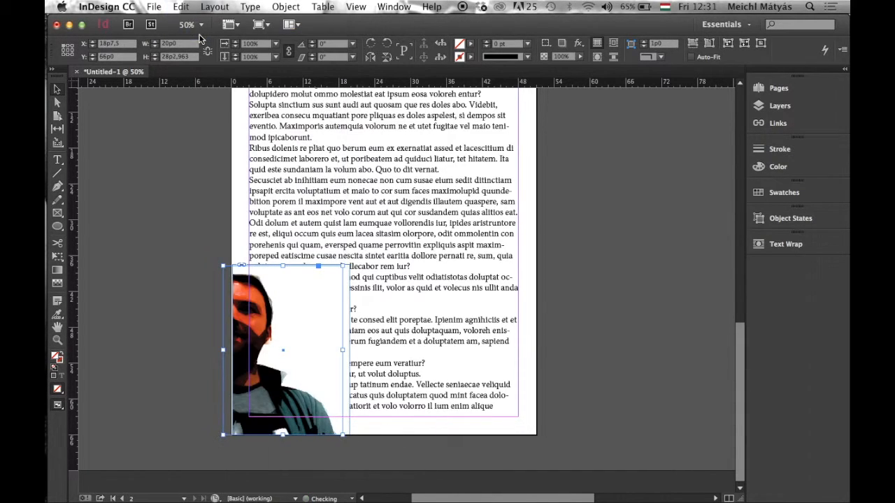
# Wrap the page text around the object shape of the path drawn along the portrait.
pyautogui.click(596, 57)
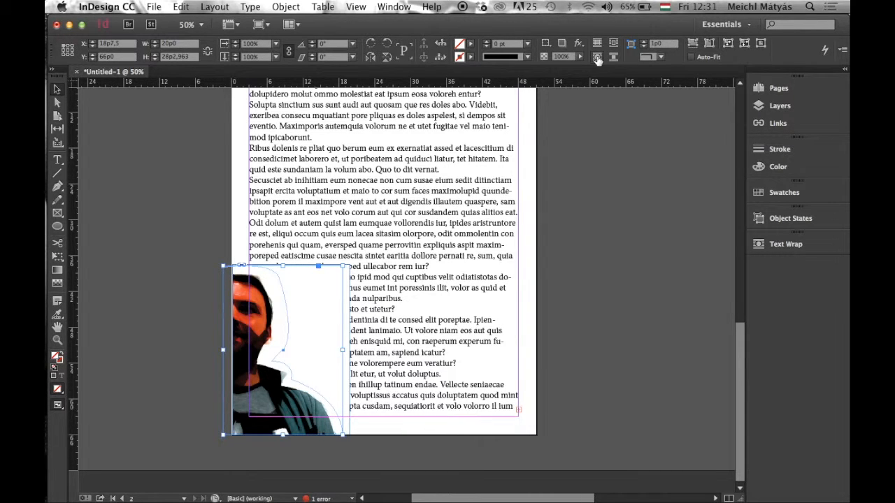
pyautogui.click(235, 327)
pyautogui.doubleClick(235, 328)
pyautogui.rightClick(234, 325)
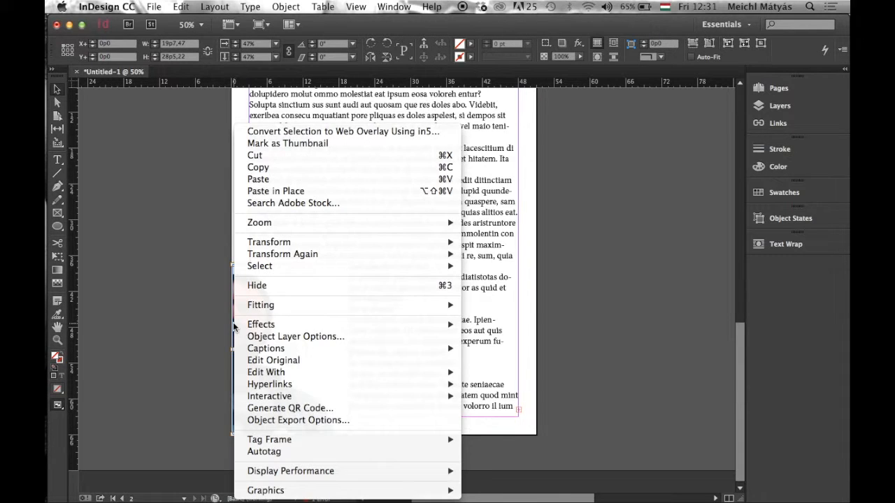
pyautogui.moveTo(333, 348)
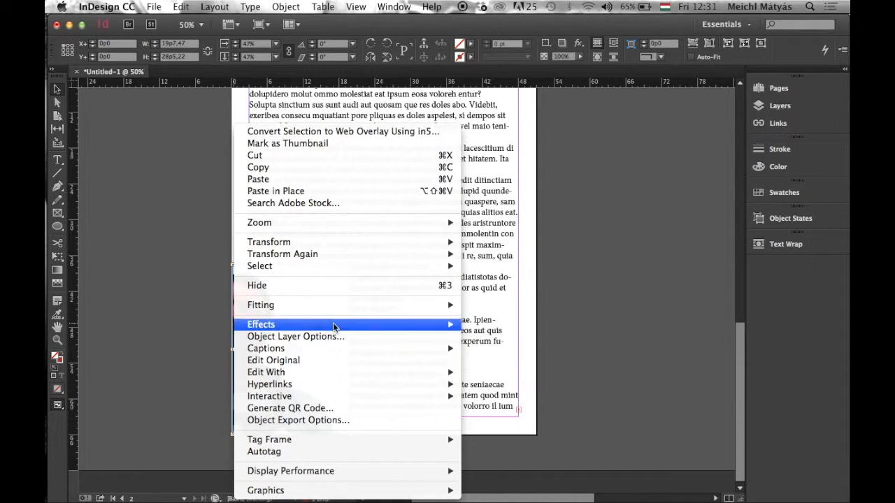
pyautogui.moveTo(331, 266)
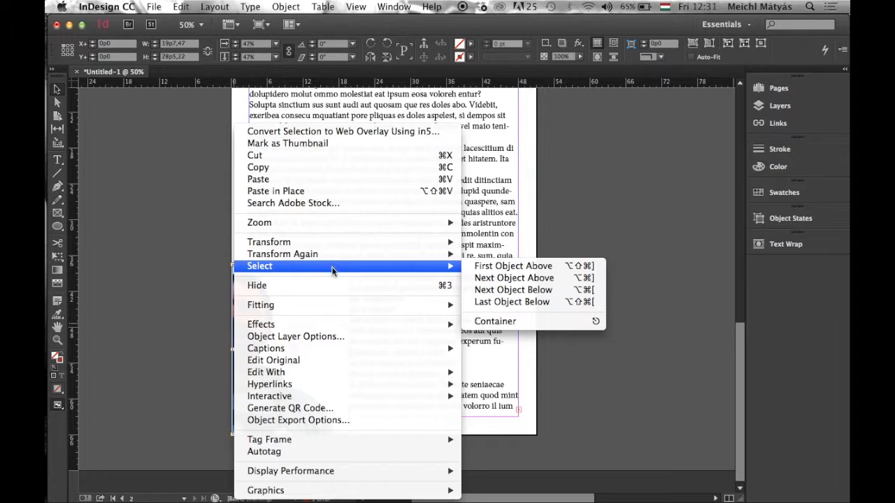
pyautogui.moveTo(334, 304)
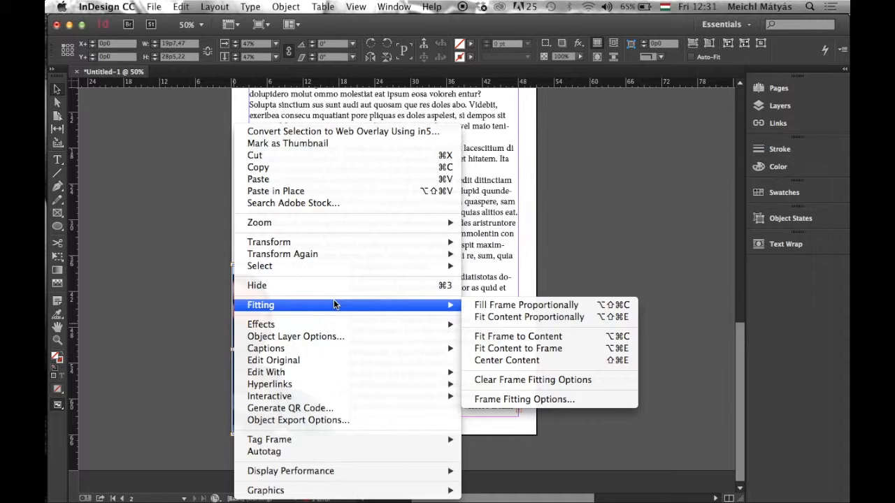
pyautogui.click(593, 240)
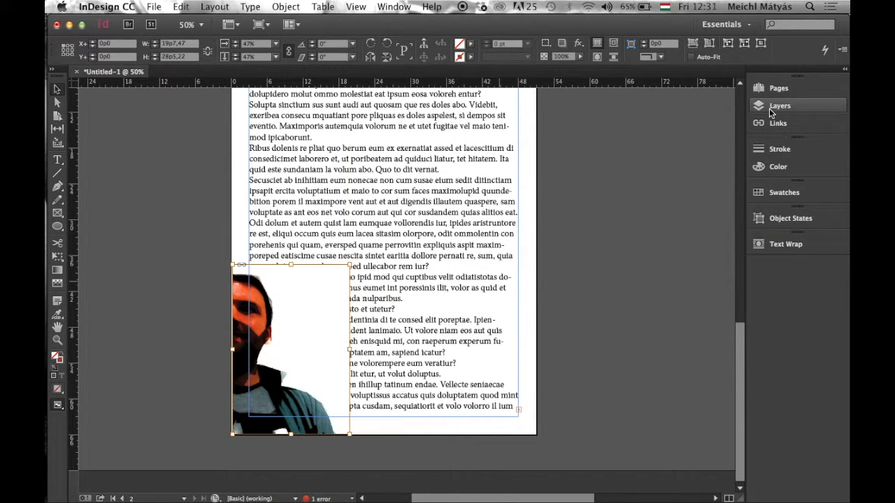
# Move me.psd below the placeholder text frame in Layer 1's stacking order and deselect it.
pyautogui.click(769, 109)
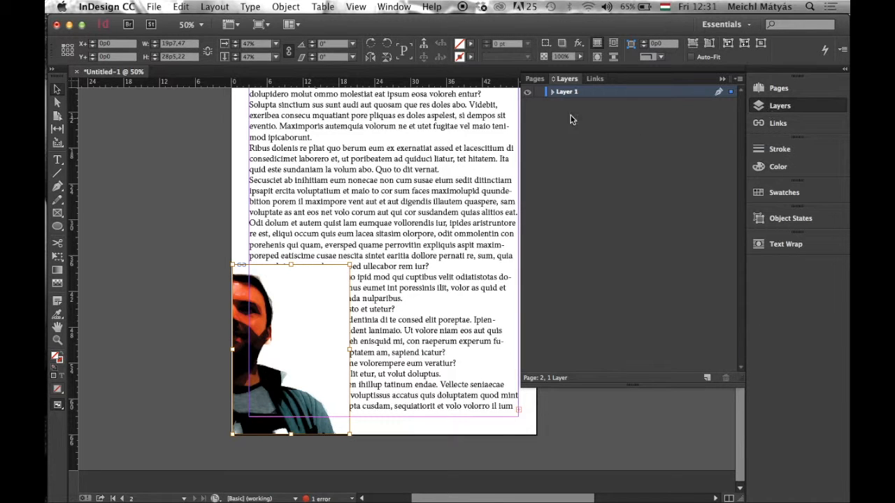
pyautogui.click(552, 91)
pyautogui.click(607, 118)
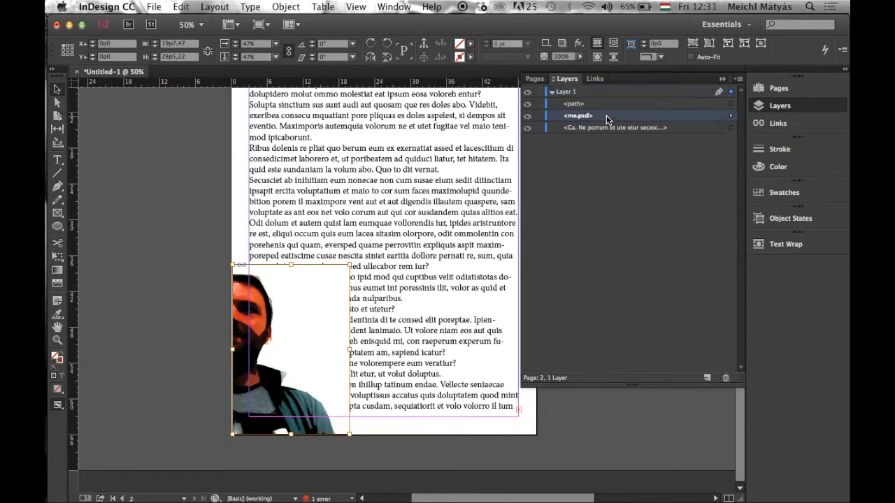
pyautogui.moveTo(589, 118); pyautogui.dragTo(589, 133)
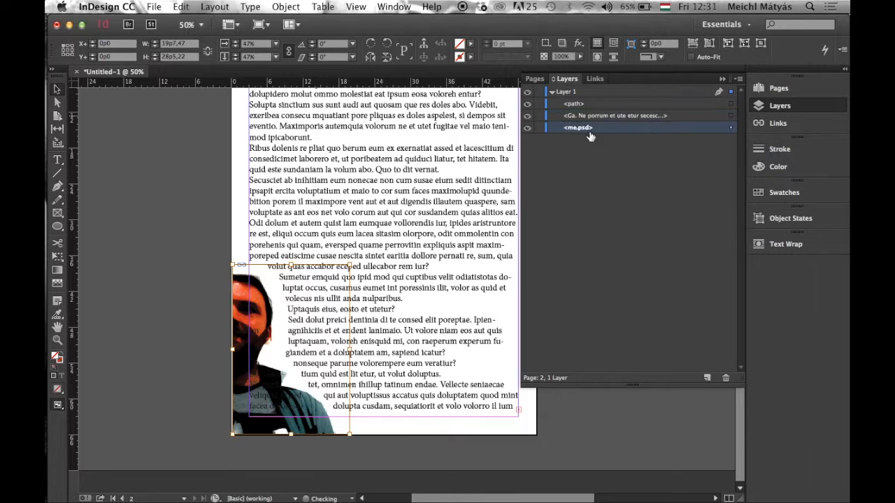
pyautogui.click(641, 453)
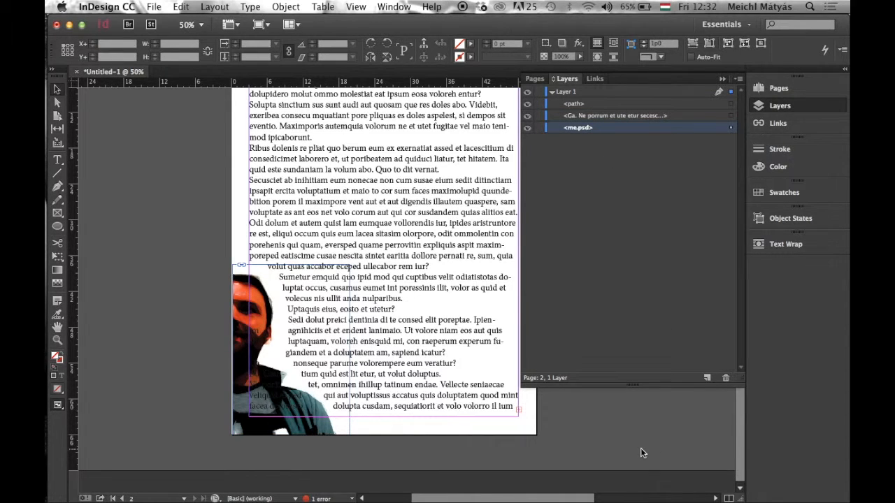
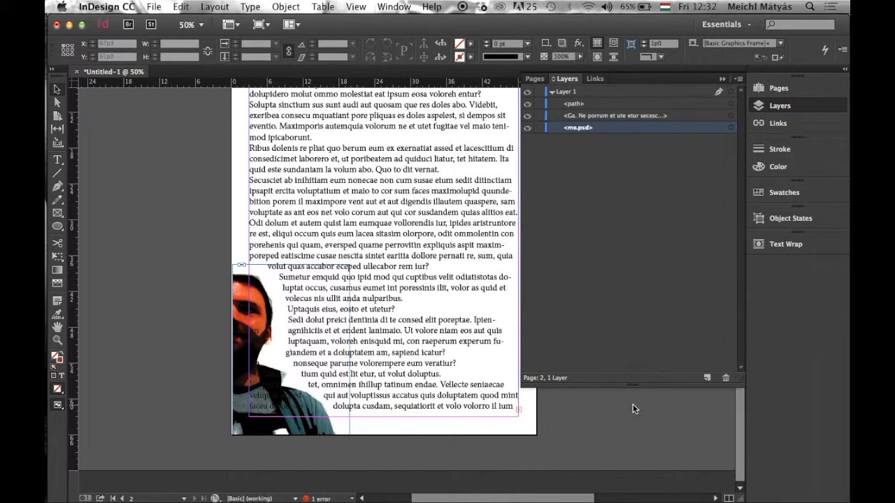
# Switch to After Effects and remove the Rotation animation from Shape Layer 1 in Comp 3, with the time at 0:00:00:00.
pyautogui.press('super+Tab')
pyautogui.press('super+Tab')
pyautogui.press('super+Tab')
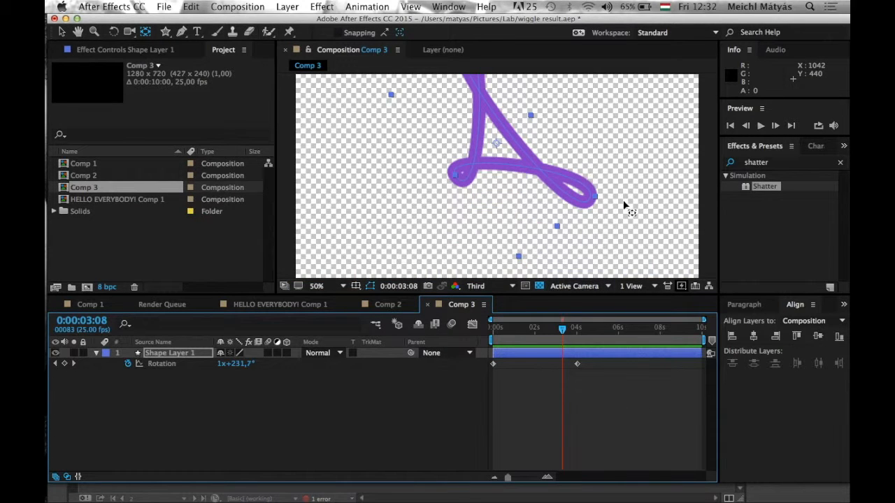
pyautogui.press(',')
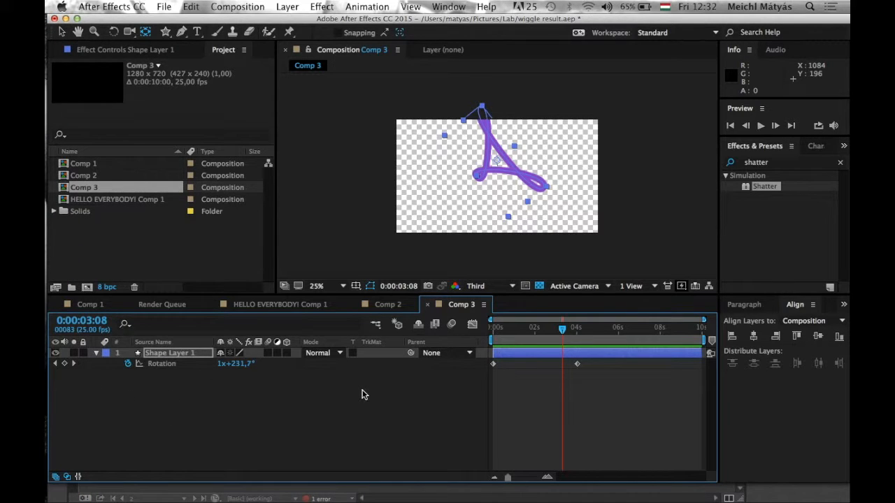
pyautogui.moveTo(608, 394); pyautogui.dragTo(484, 362)
pyautogui.press('Delete')
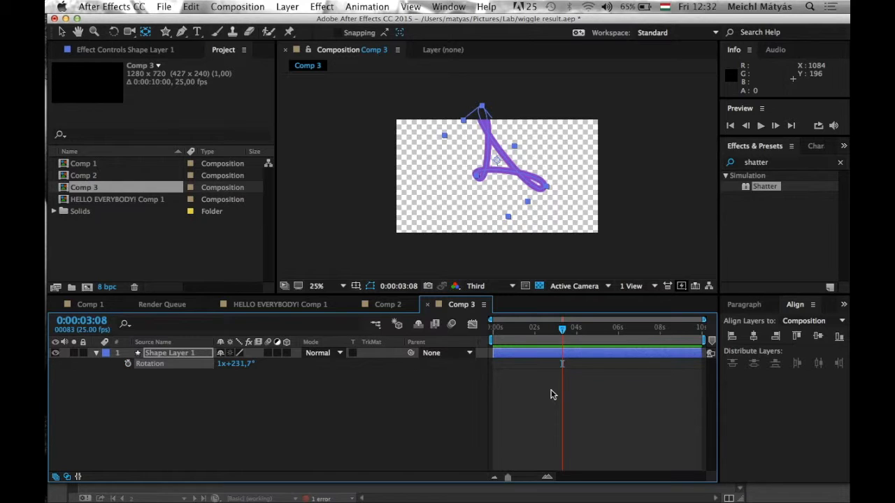
pyautogui.hotkey('ctrl', 'z')
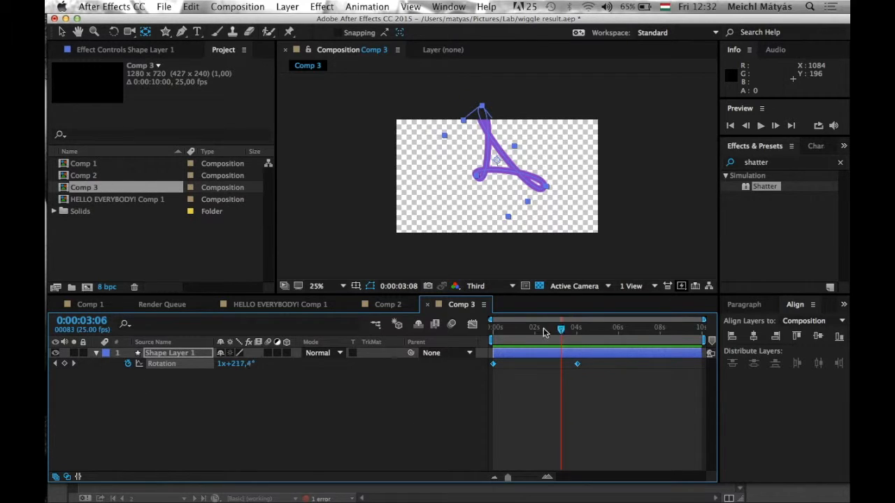
pyautogui.moveTo(562, 328); pyautogui.dragTo(457, 334)
pyautogui.click(128, 364)
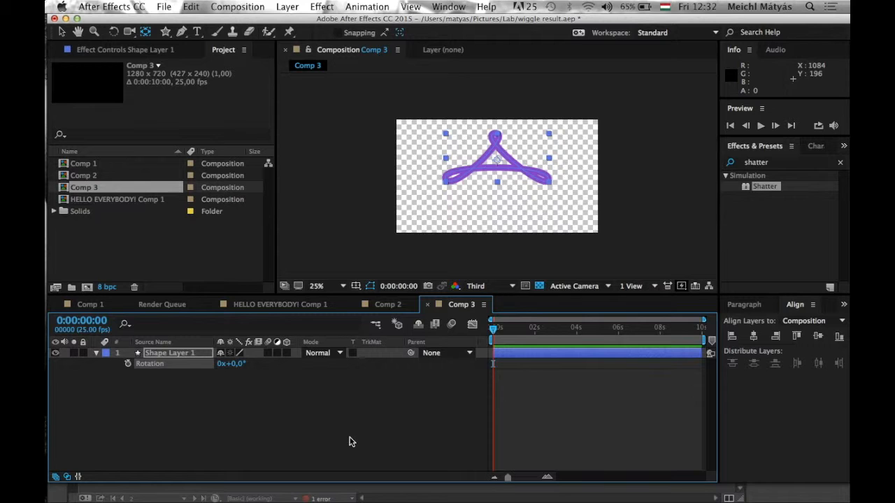
# Move the purple logo shape down and left in the composition to about position 420, 386.
pyautogui.click(62, 31)
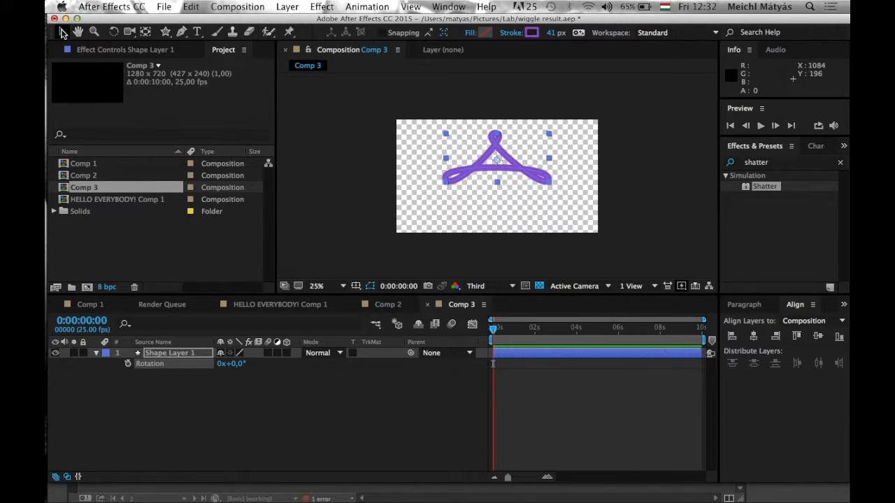
pyautogui.moveTo(521, 163); pyautogui.dragTo(483, 191)
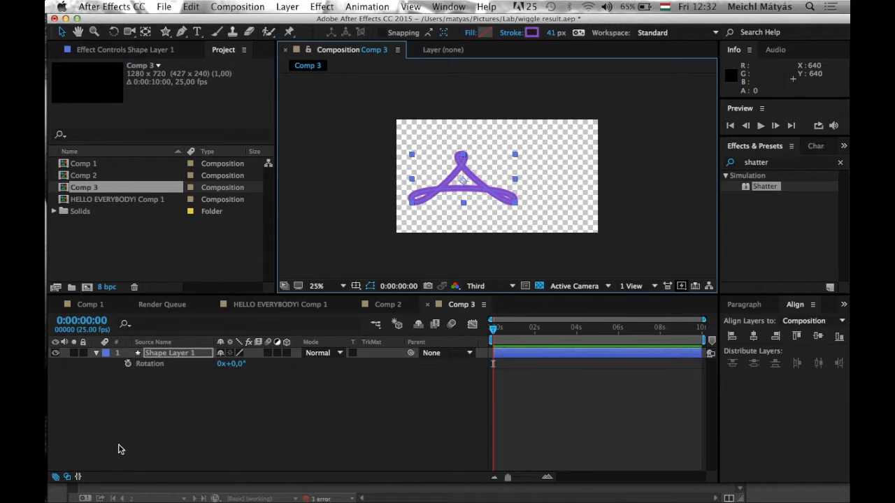
pyautogui.click(179, 355)
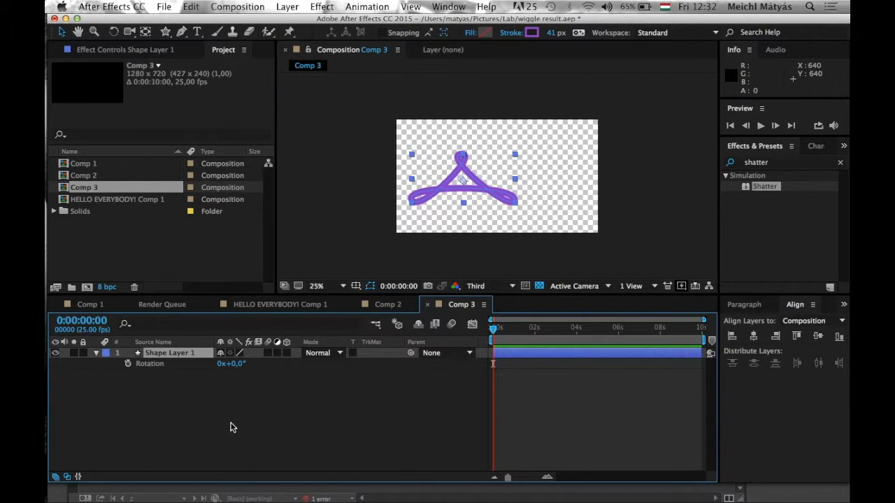
# Animate Shape Layer 1's Position from a keyframe at 0 seconds to one at about 3 seconds, beyond the frame's right edge at about 1652, 382.
pyautogui.click(94, 354)
pyautogui.click(95, 354)
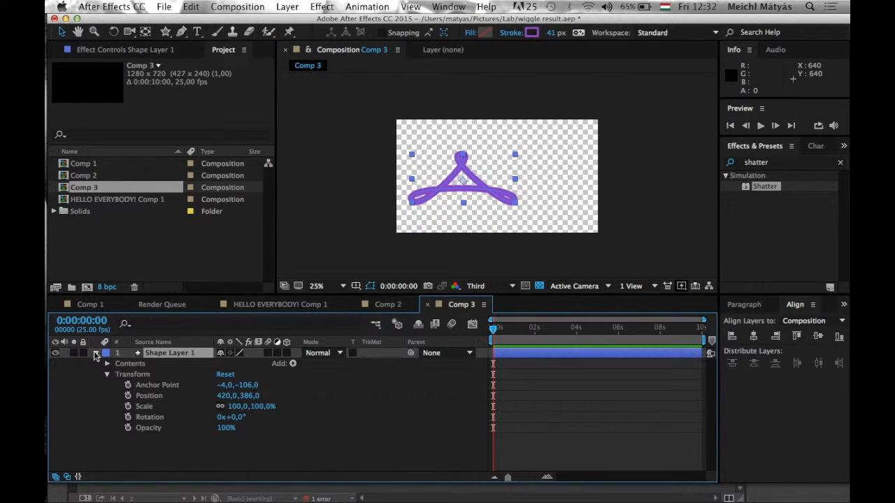
pyautogui.click(160, 398)
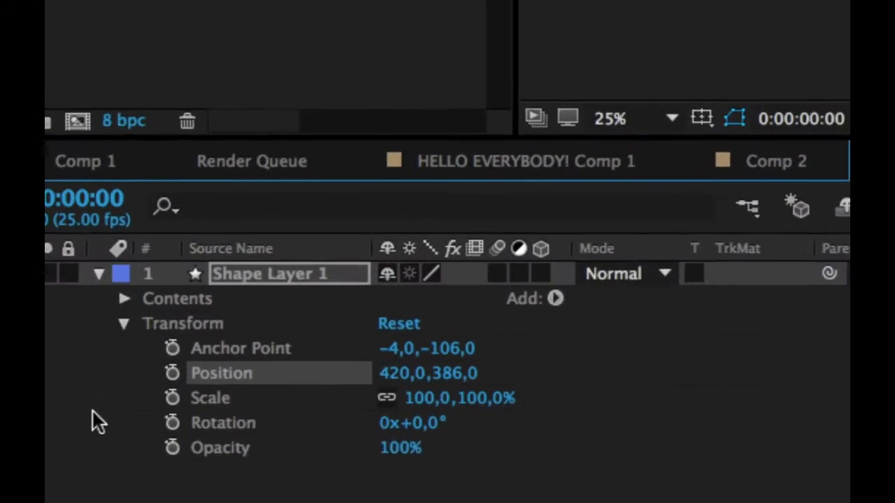
pyautogui.click(180, 371)
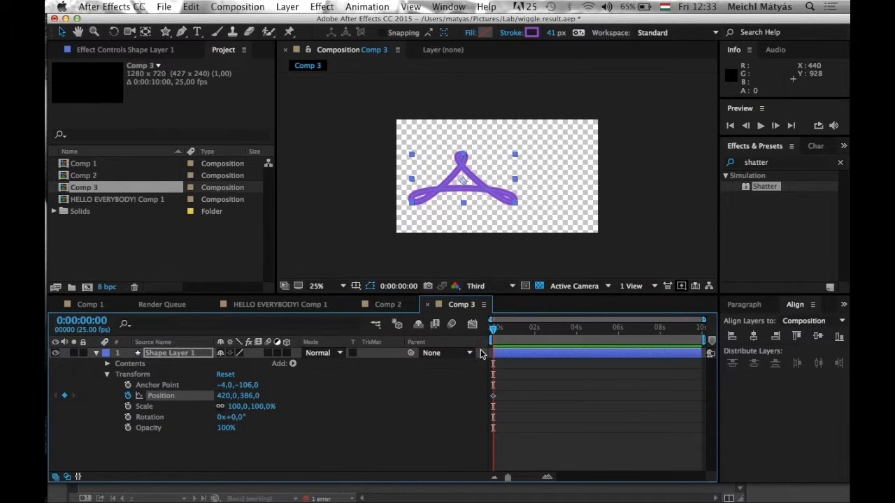
pyautogui.moveTo(494, 333); pyautogui.dragTo(556, 328)
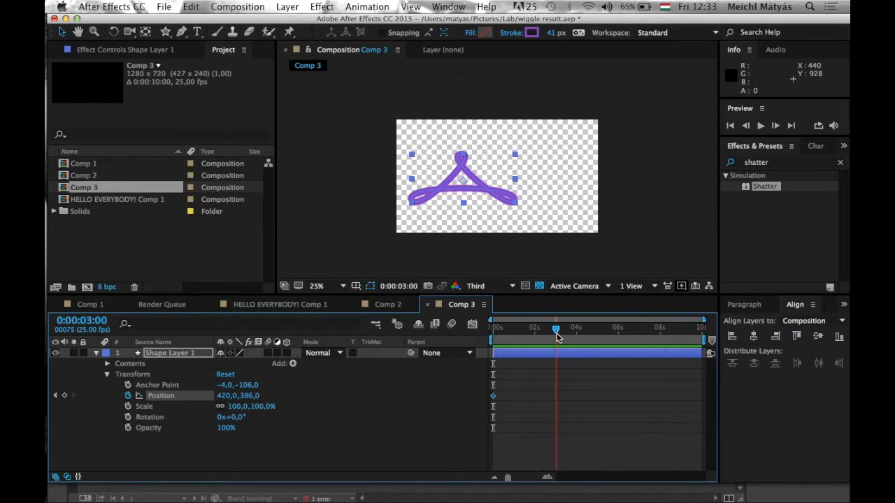
pyautogui.moveTo(473, 184); pyautogui.dragTo(670, 186)
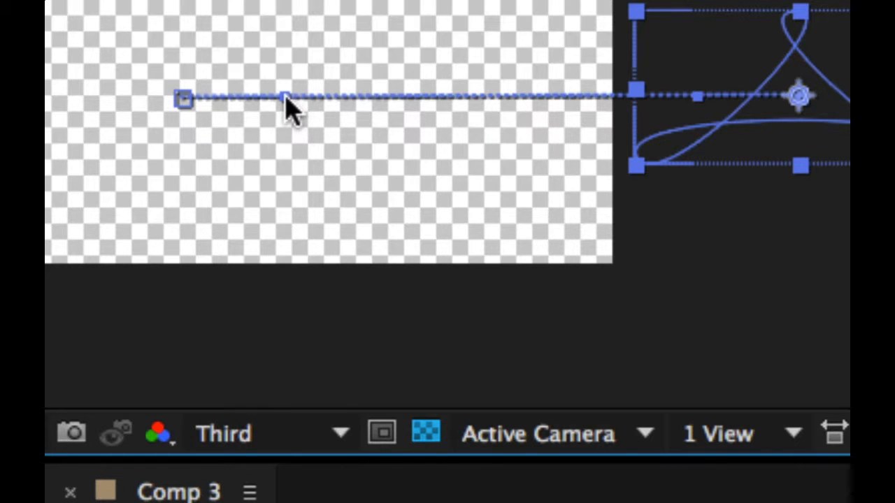
# Bend the motion path into an S-curve, dipping after the start and arching before the end, and preview the movement.
pyautogui.moveTo(285, 97); pyautogui.dragTo(210, 288)
pyautogui.moveTo(697, 96); pyautogui.dragTo(760, 29)
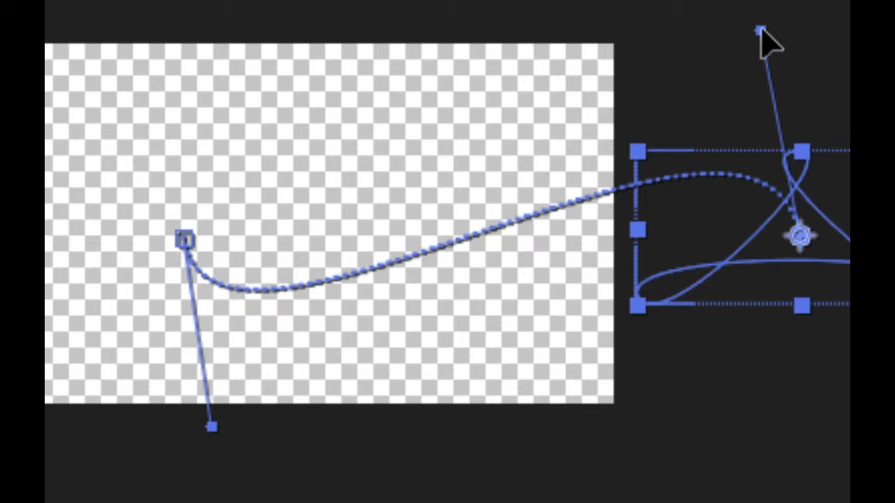
pyautogui.moveTo(760, 31); pyautogui.dragTo(765, 30)
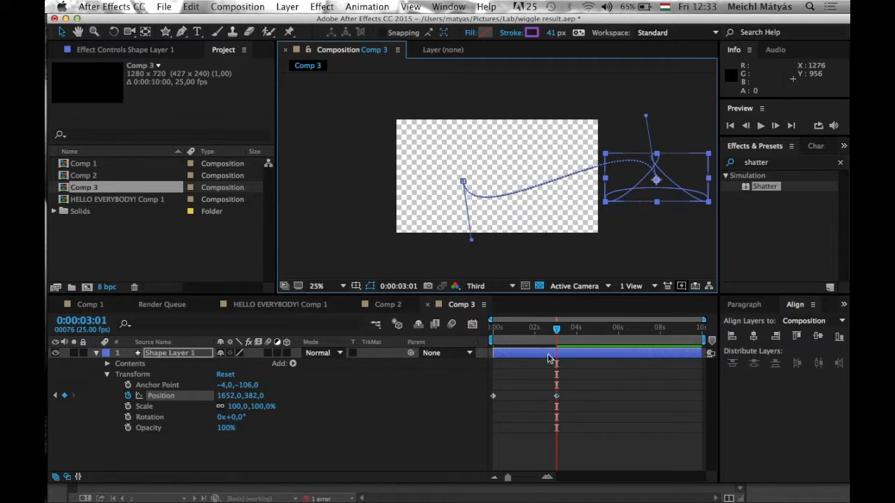
pyautogui.moveTo(556, 333); pyautogui.dragTo(492, 335)
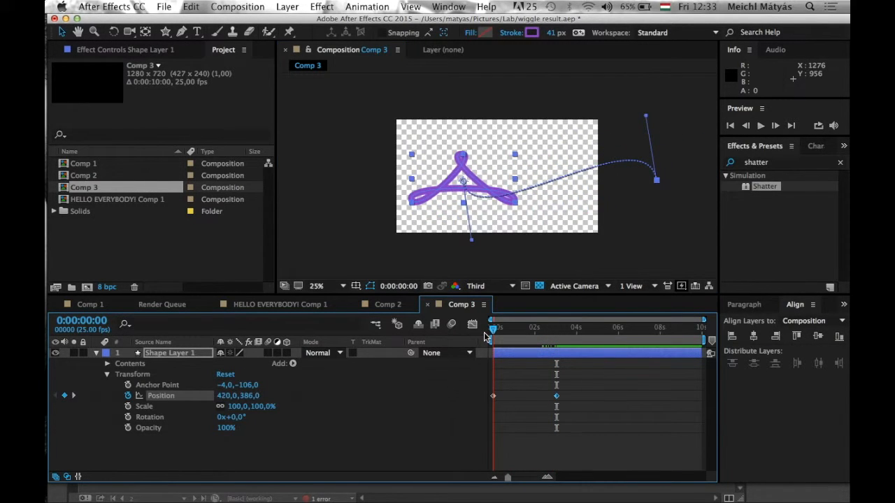
pyautogui.click(312, 194)
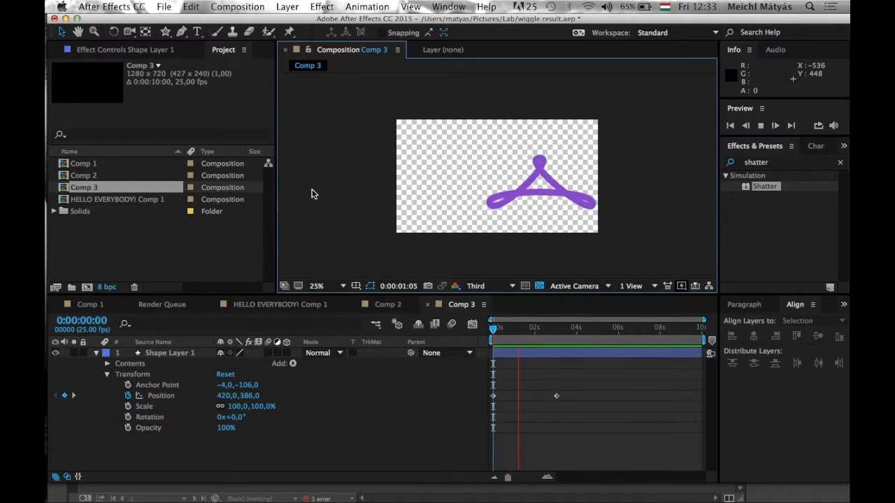
pyautogui.press('space')
pyautogui.moveTo(561, 335); pyautogui.dragTo(488, 332)
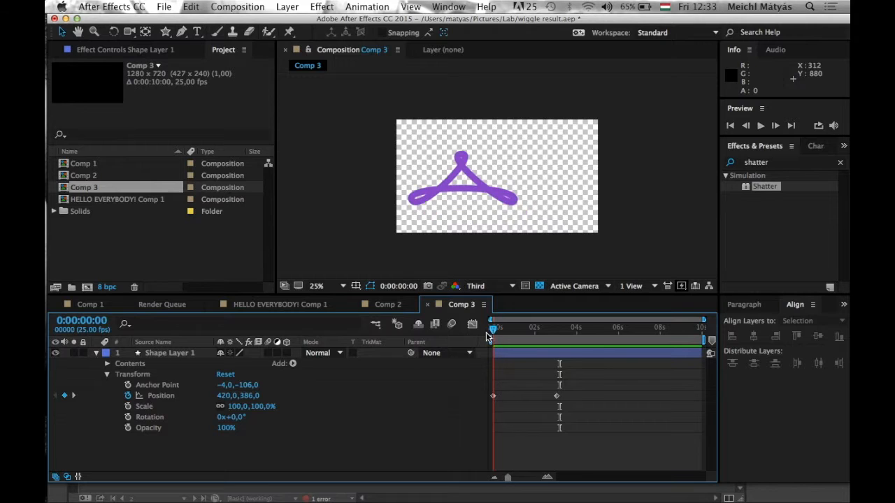
# Set the logo layer's Auto-Orientation to Orient Along Path and preview the animation from the start.
pyautogui.click(478, 191)
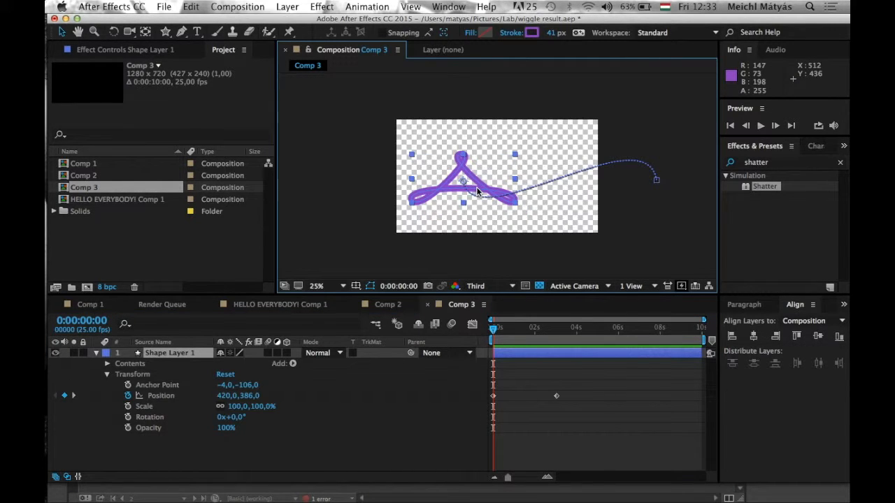
pyautogui.rightClick(478, 191)
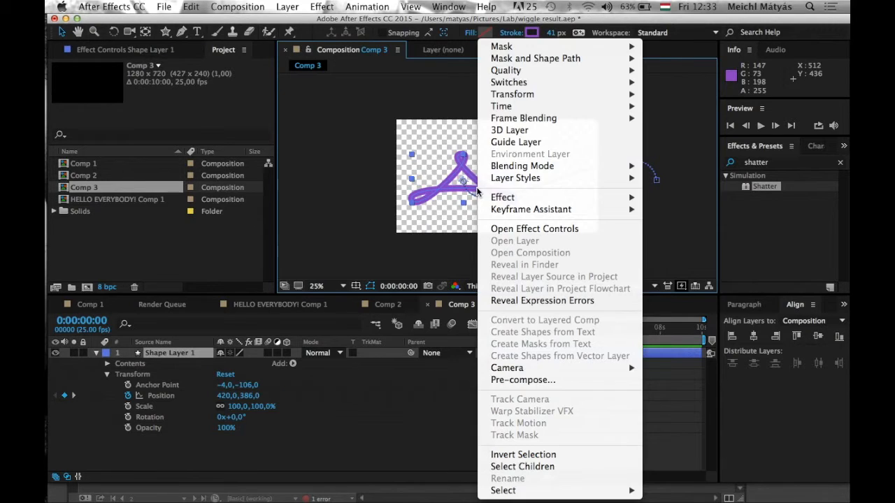
pyautogui.moveTo(597, 93)
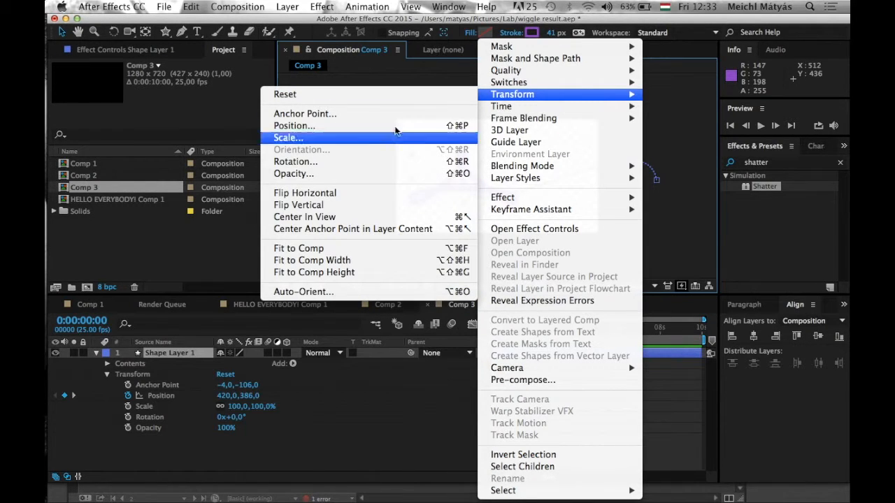
pyautogui.click(335, 294)
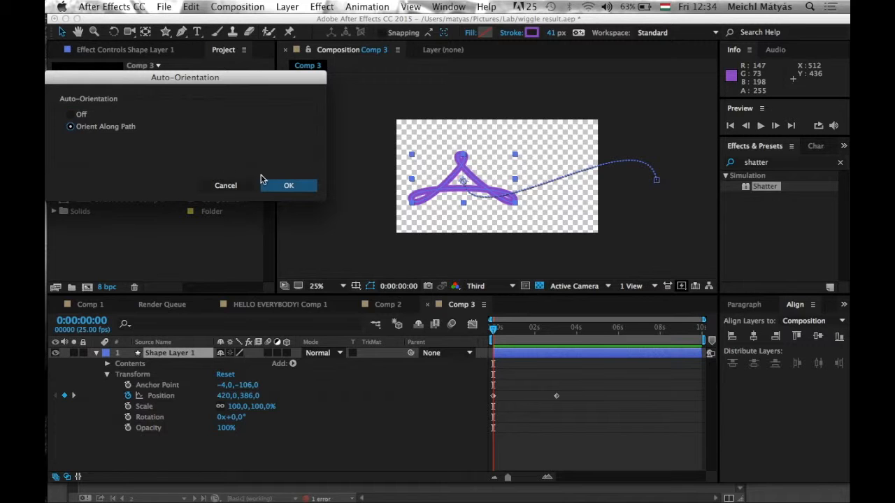
pyautogui.click(287, 186)
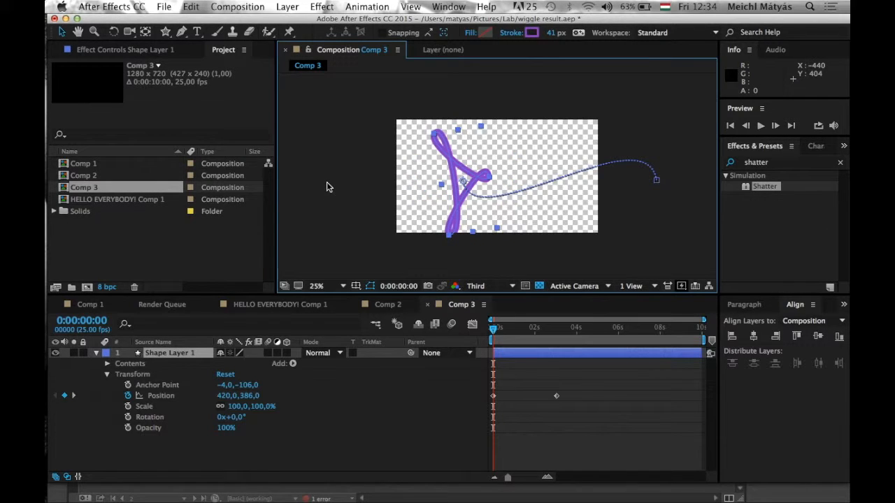
pyautogui.press('space')
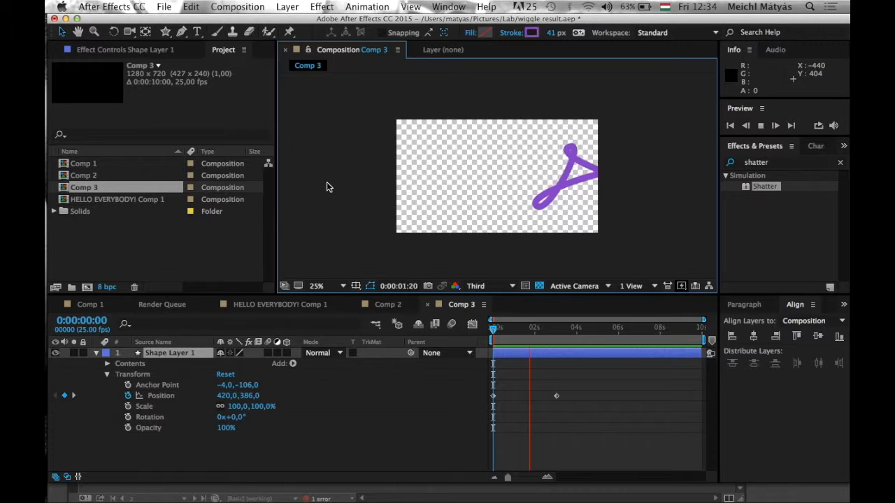
pyautogui.press('space')
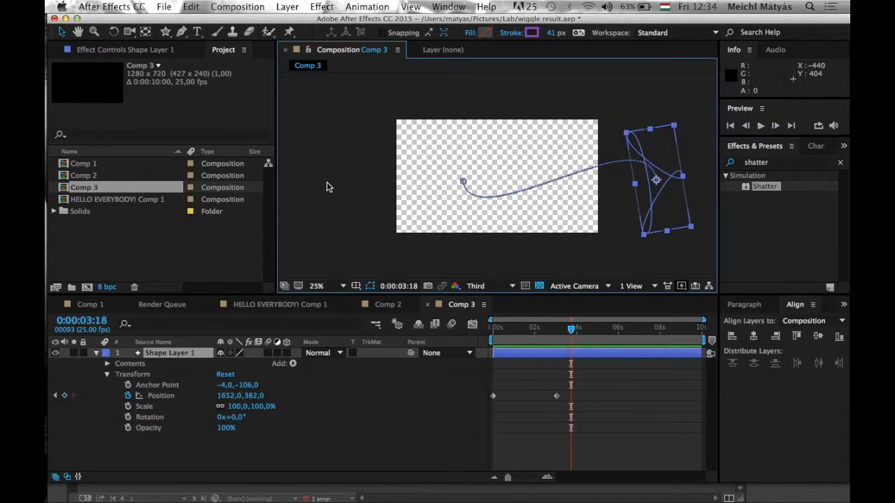
pyautogui.moveTo(571, 330); pyautogui.dragTo(493, 339)
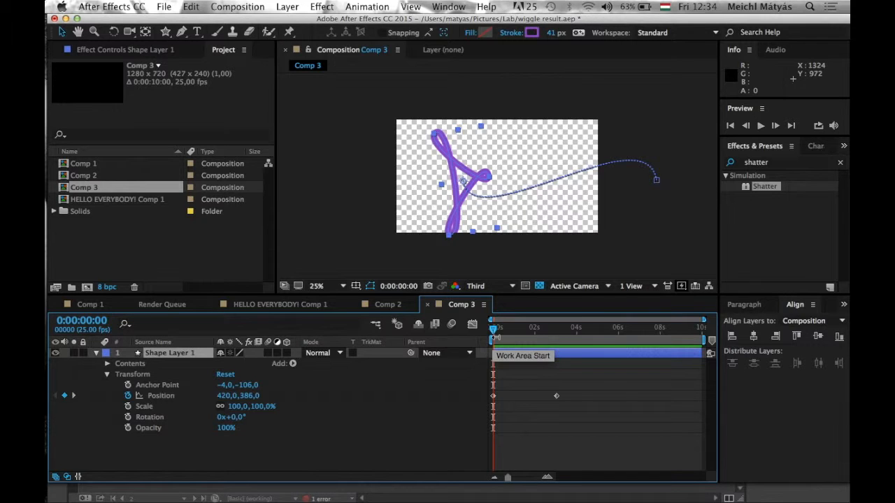
# Add two Pen tool points to the motion path, mid-frame and at the frame's right edge, and pull out their handles to form deeper waves.
pyautogui.click(181, 32)
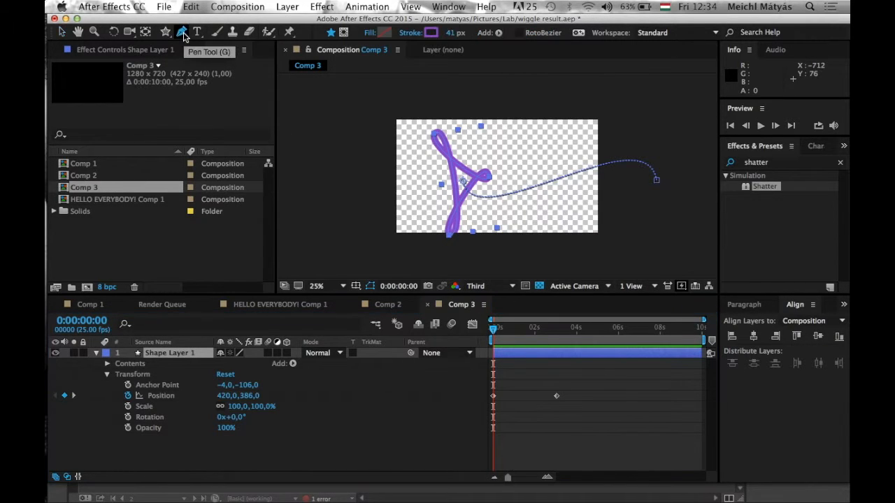
pyautogui.click(523, 193)
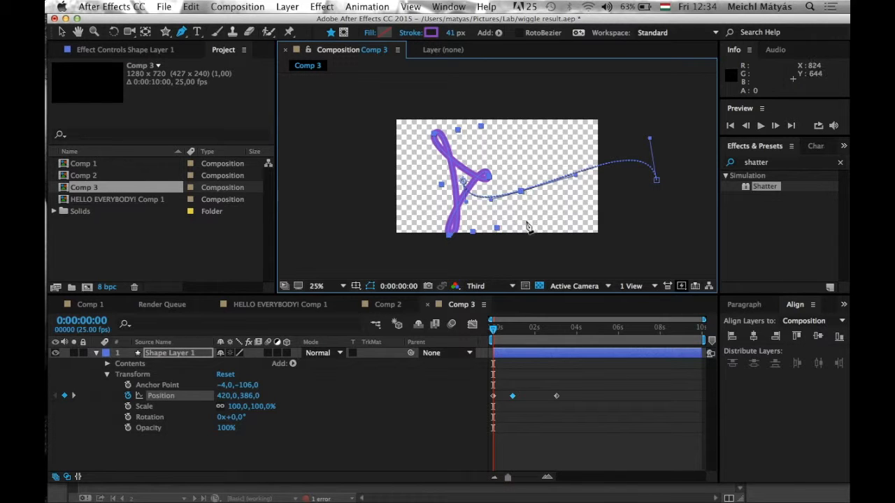
pyautogui.press('super+z')
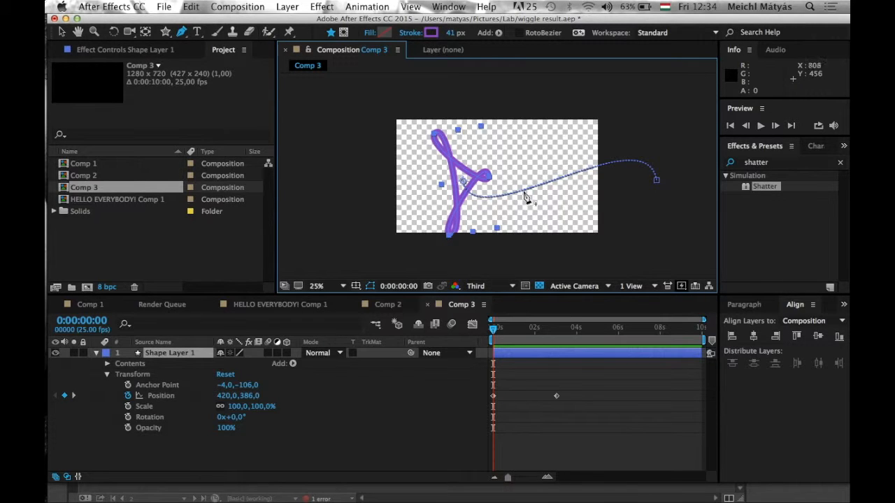
pyautogui.click(516, 193)
pyautogui.click(601, 166)
pyautogui.moveTo(514, 193); pyautogui.dragTo(518, 122)
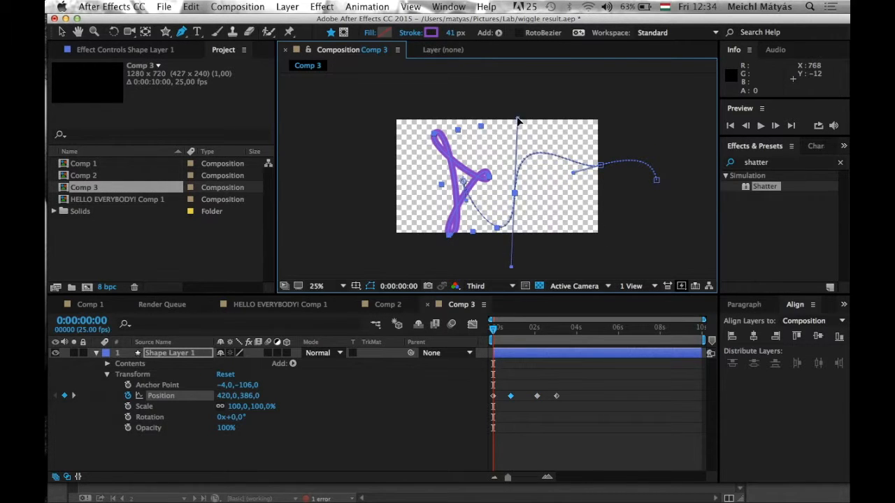
pyautogui.moveTo(602, 168); pyautogui.dragTo(649, 215)
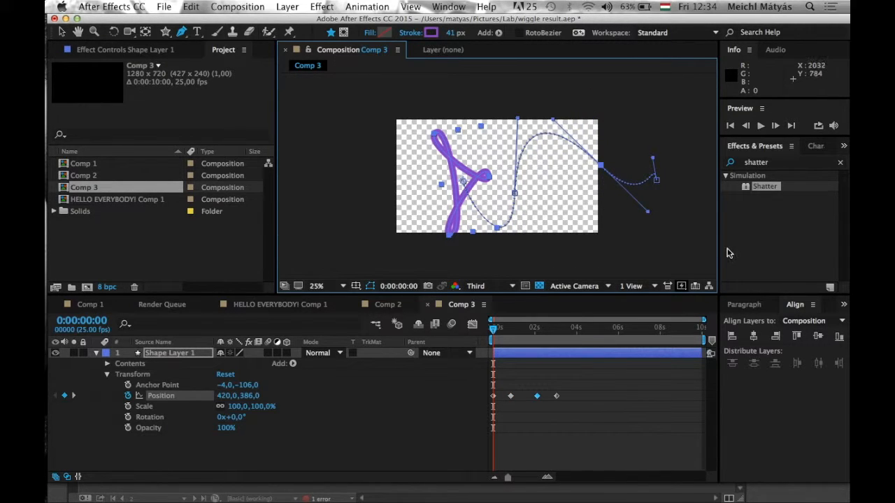
# Preview the logo following the wavy motion path and return the time to 0:00:00:00.
pyautogui.press('space')
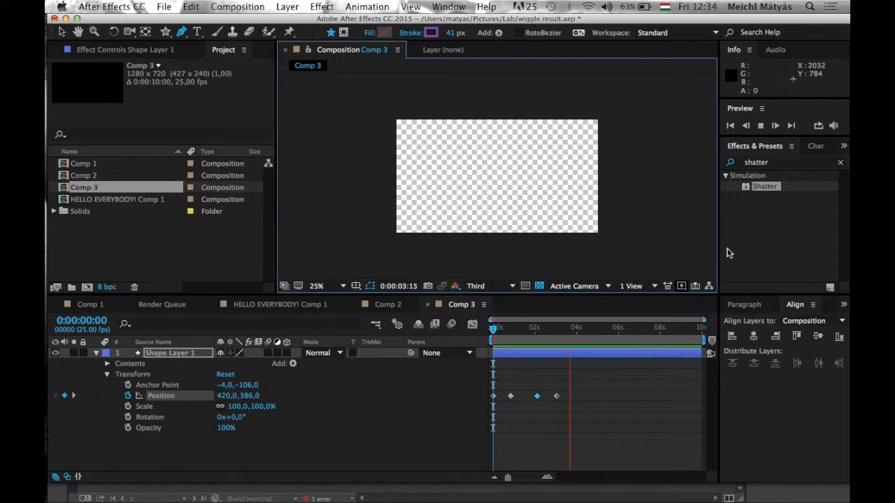
pyautogui.press('space')
pyautogui.moveTo(580, 337); pyautogui.dragTo(492, 336)
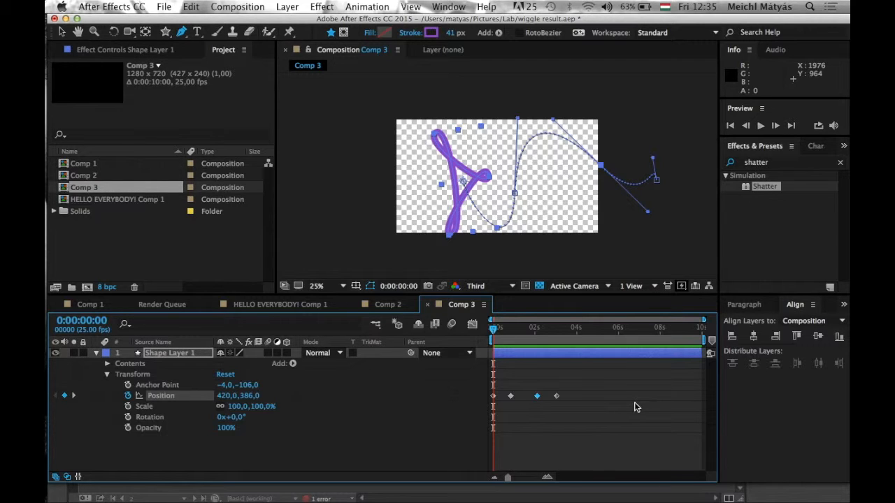
# Create a new composition with the existing 1280 x 720, 10-second settings and turn off its transparency grid.
pyautogui.click(87, 287)
pyautogui.click(451, 364)
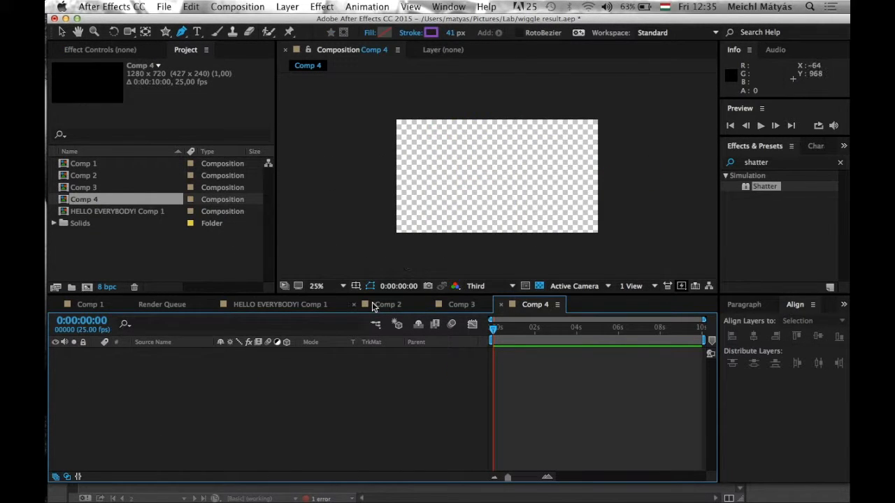
pyautogui.click(539, 287)
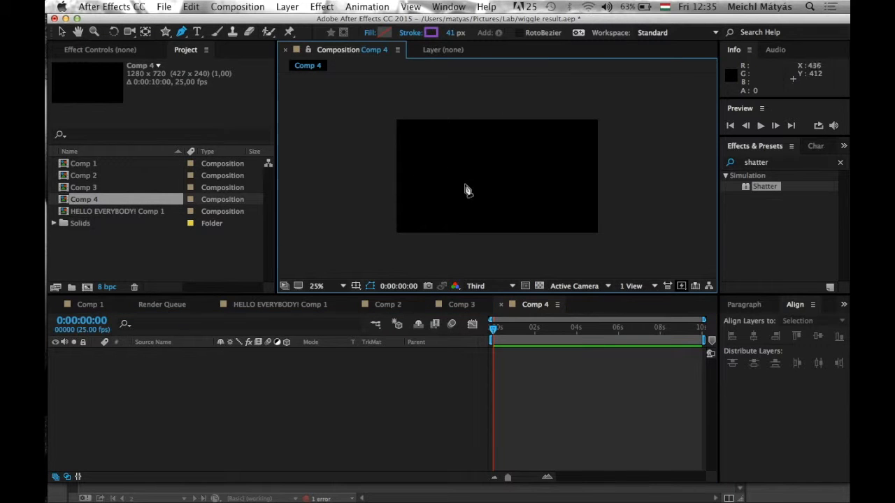
# Draw a small circle near the middle of the frame with the Ellipse tool and center its anchor point.
pyautogui.moveTo(166, 37); pyautogui.dragTo(228, 57)
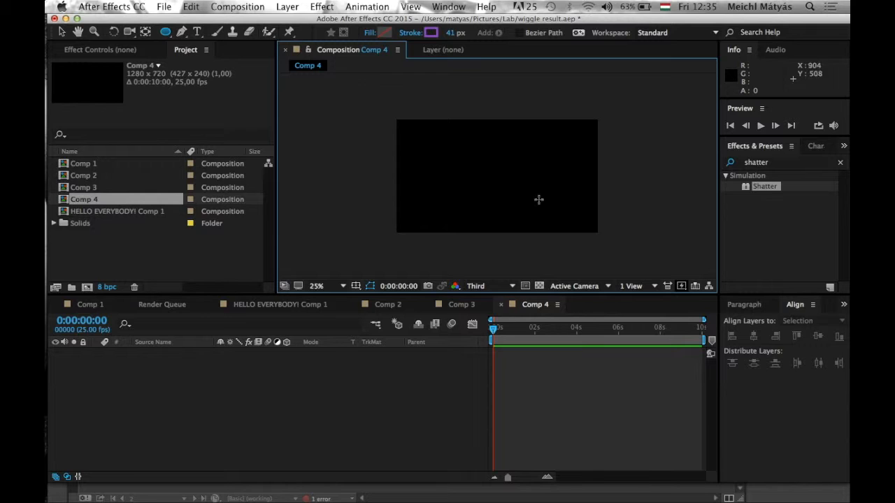
pyautogui.click(474, 160)
pyautogui.moveTo(474, 161); pyautogui.dragTo(499, 184)
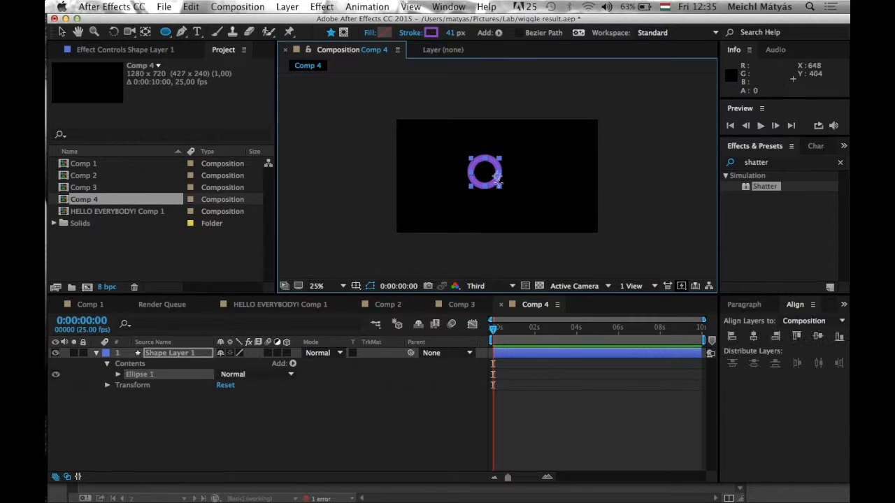
pyautogui.click(145, 32)
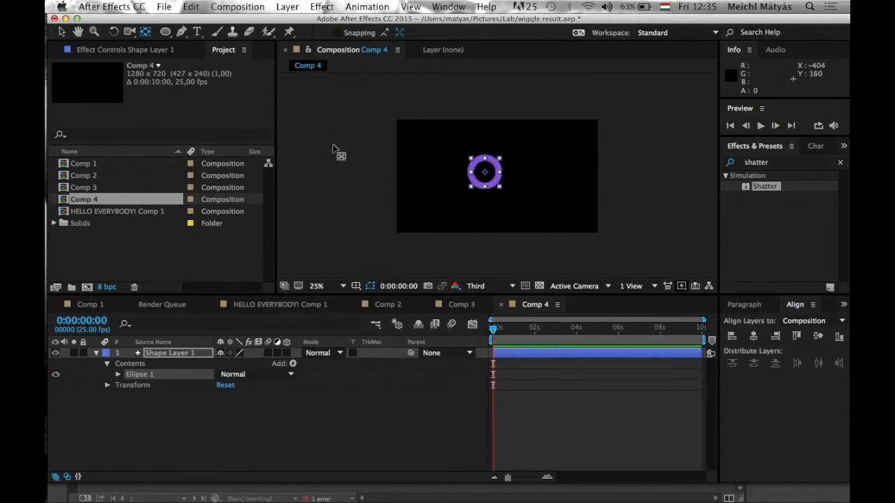
pyautogui.click(61, 31)
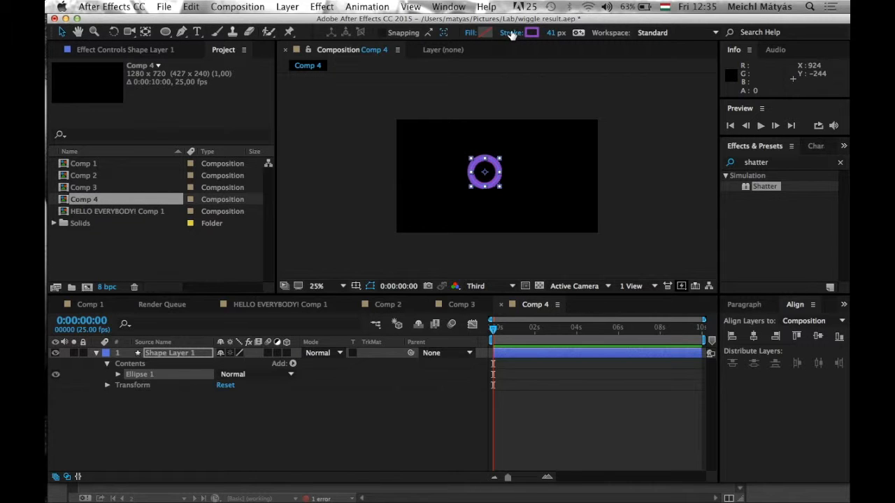
# Set the circle's stroke to None and give it a solid white (FFFFFF) fill.
pyautogui.click(510, 33)
pyautogui.click(227, 118)
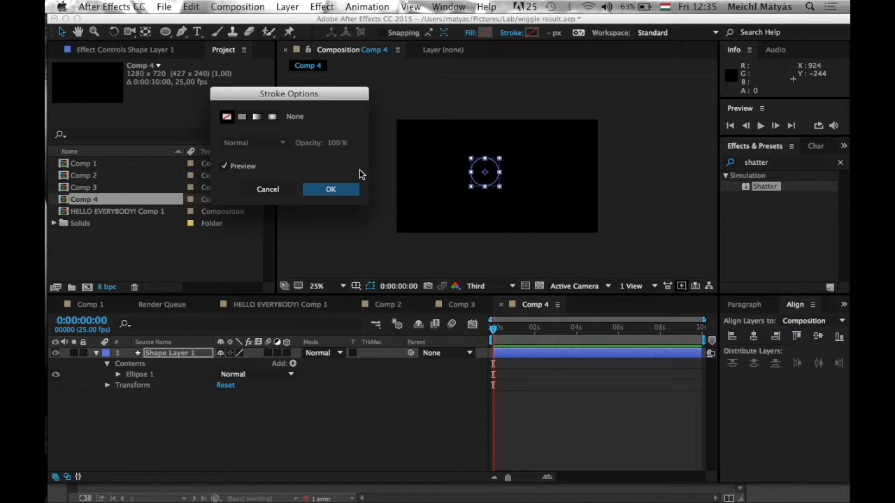
pyautogui.click(351, 190)
pyautogui.click(473, 32)
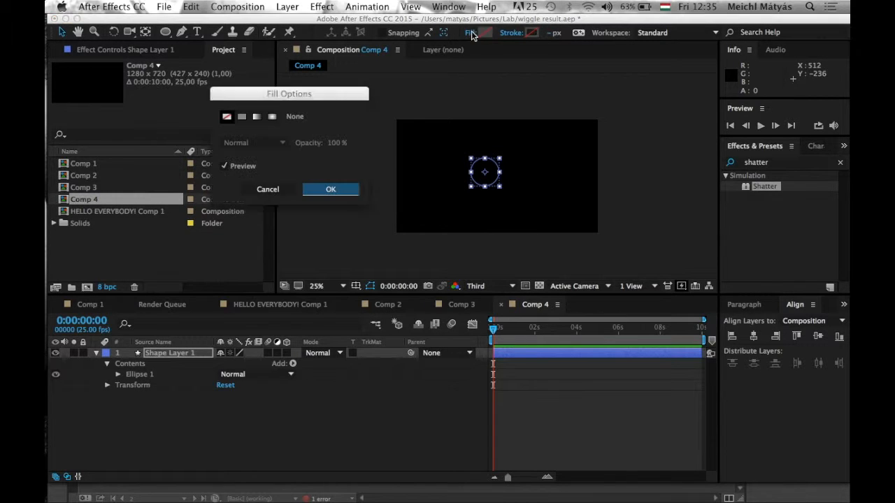
pyautogui.click(242, 117)
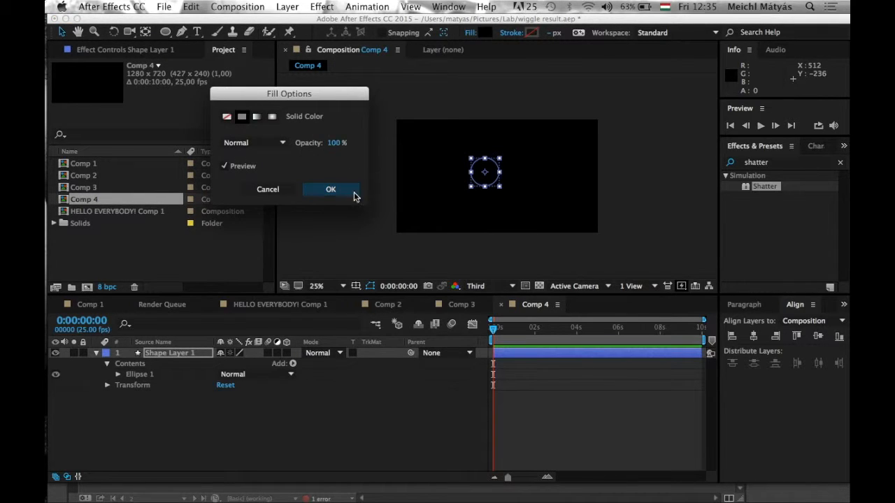
pyautogui.click(352, 192)
pyautogui.click(485, 33)
pyautogui.moveTo(170, 109); pyautogui.dragTo(58, 97)
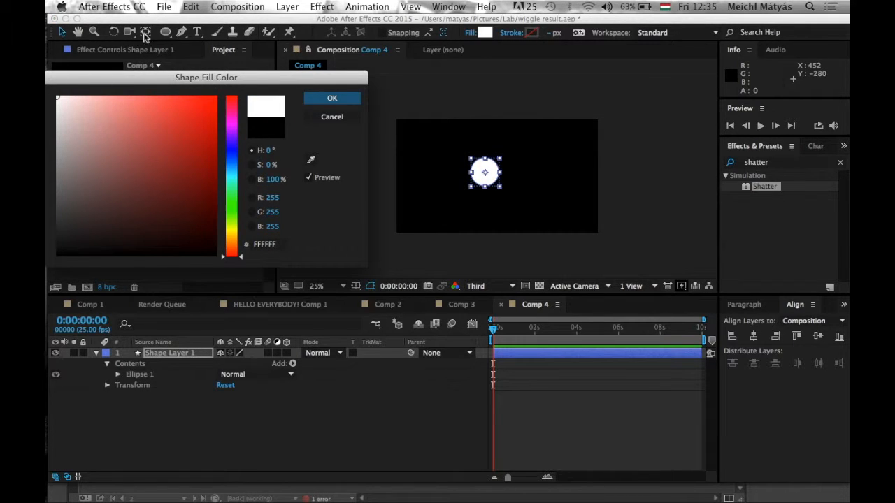
pyautogui.click(332, 98)
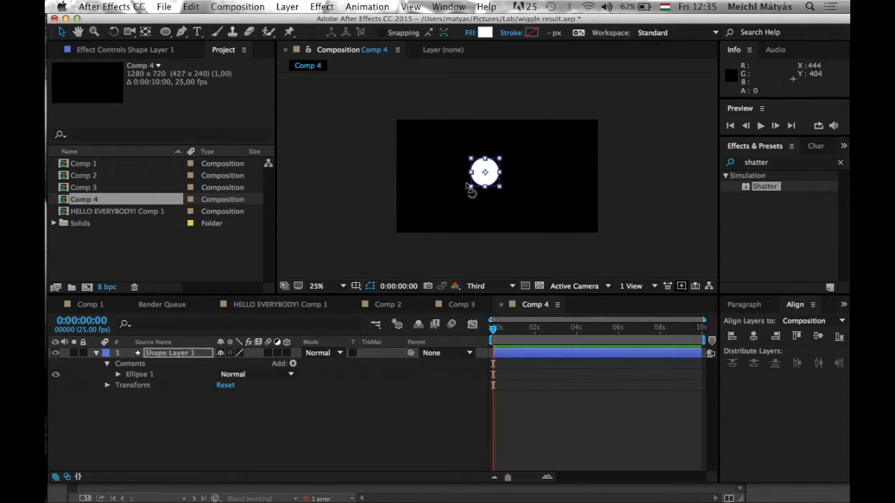
# Reveal only the Position property of the circle's shape layer and switch to Illustrator.
pyautogui.click(175, 351)
pyautogui.press('p')
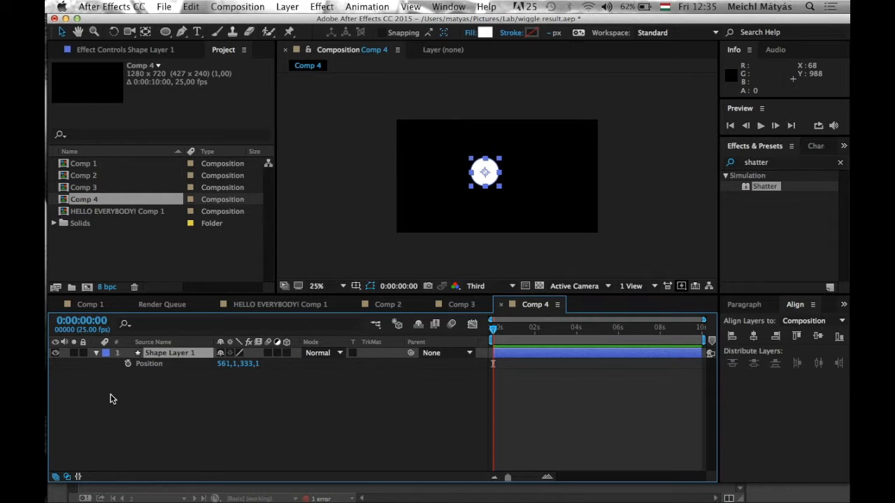
pyautogui.press('super+Tab')
pyautogui.press('super+Tab')
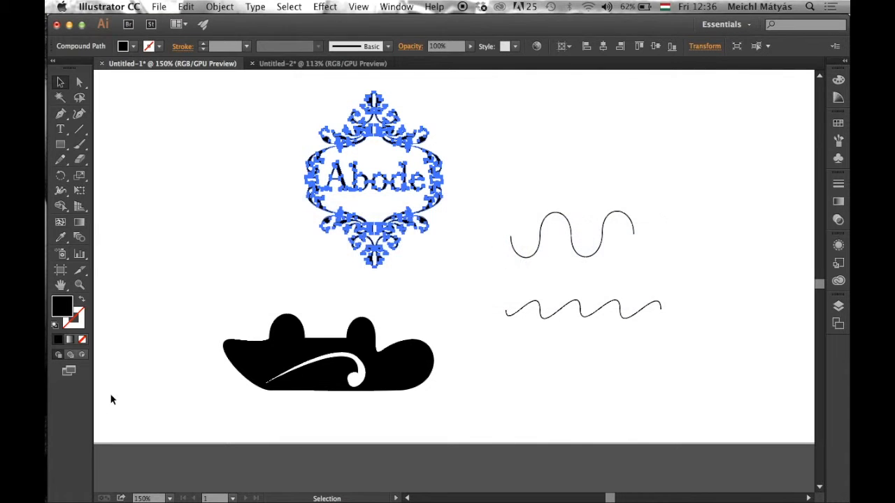
# Create a new document with the Video and Film profile and the HDV/HDTV 720 size, 1280 x 720 px.
pyautogui.press('super+n')
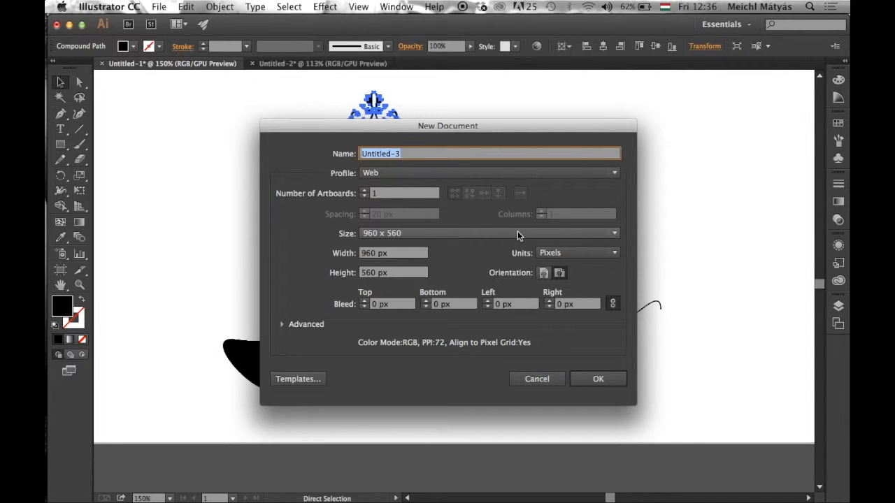
pyautogui.click(440, 174)
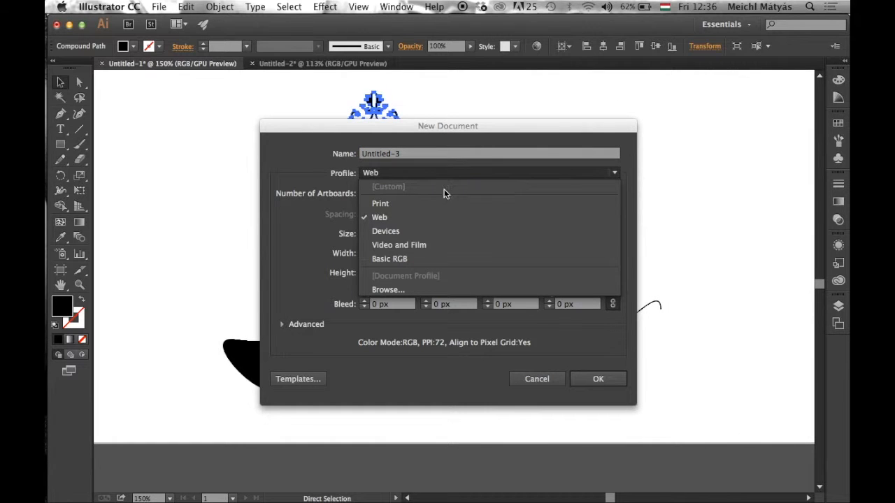
pyautogui.click(445, 246)
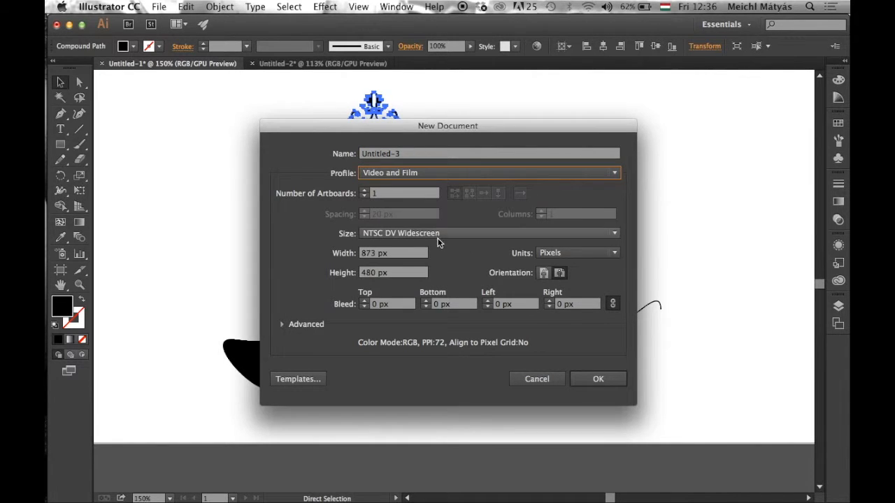
pyautogui.click(437, 235)
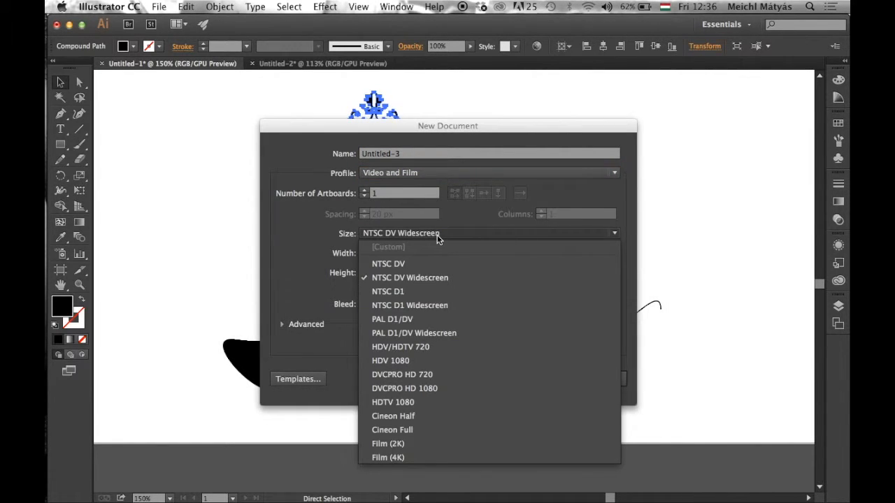
pyautogui.click(427, 348)
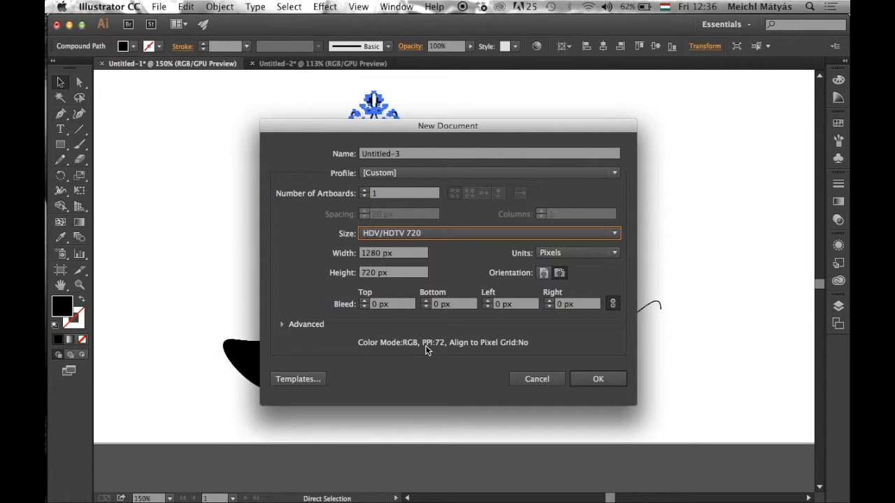
pyautogui.click(607, 382)
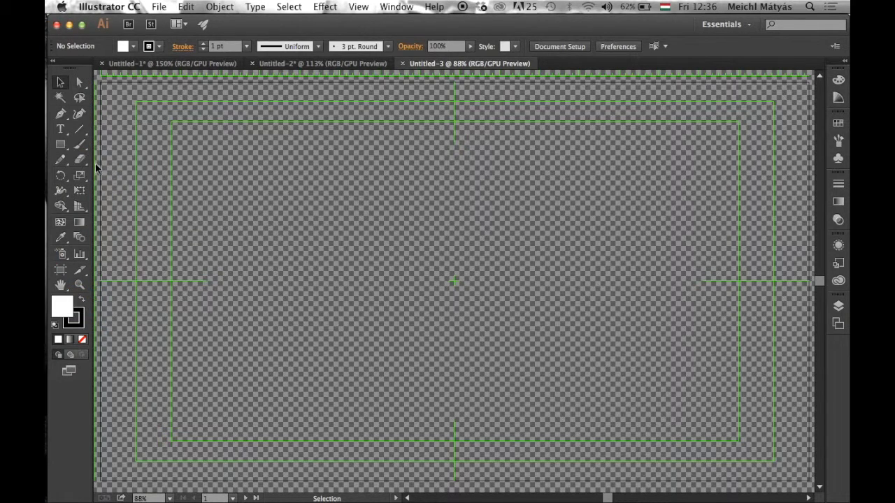
# Draw a large spiral outward from the artboard's center with the Spiral tool.
pyautogui.click(81, 130)
pyautogui.moveTo(81, 131); pyautogui.dragTo(140, 159)
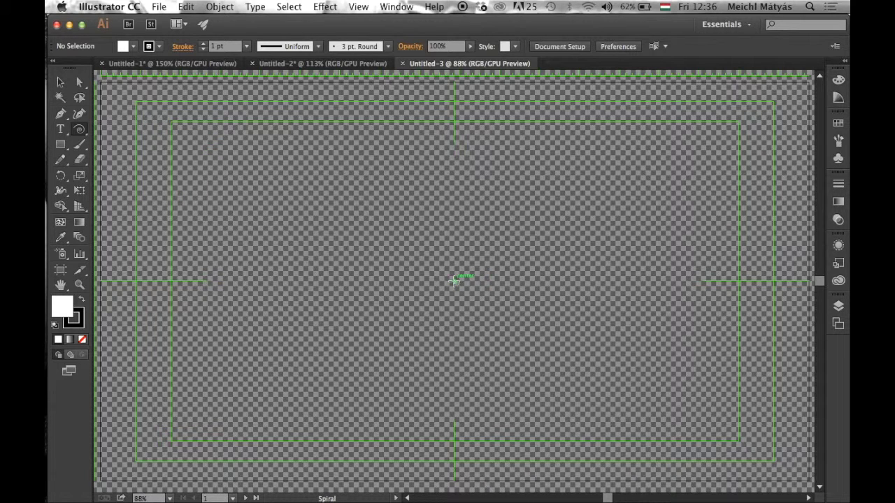
pyautogui.moveTo(454, 281); pyautogui.dragTo(598, 393)
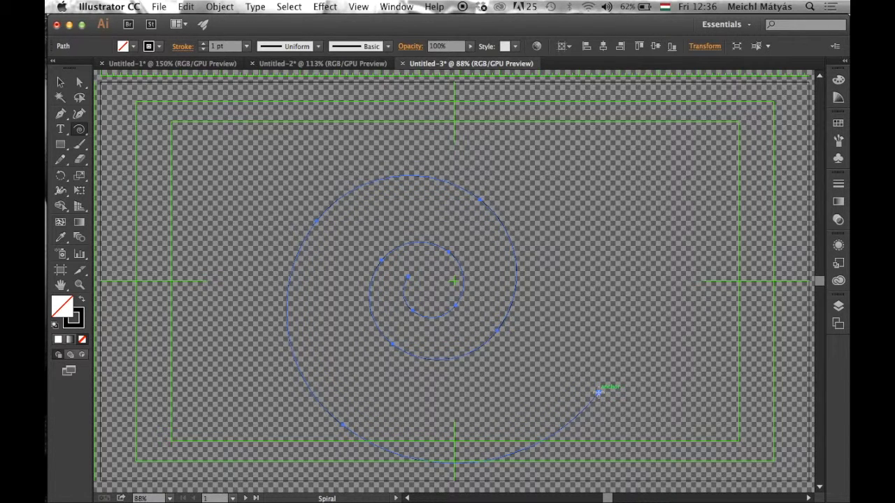
# Set the spiral's stroke weight to 7 pt.
pyautogui.click(158, 46)
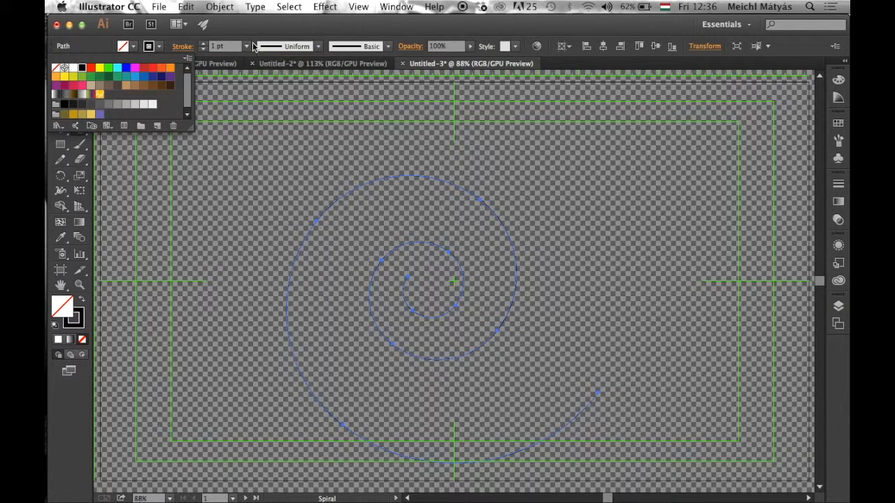
pyautogui.click(248, 46)
pyautogui.click(248, 46)
pyautogui.click(264, 184)
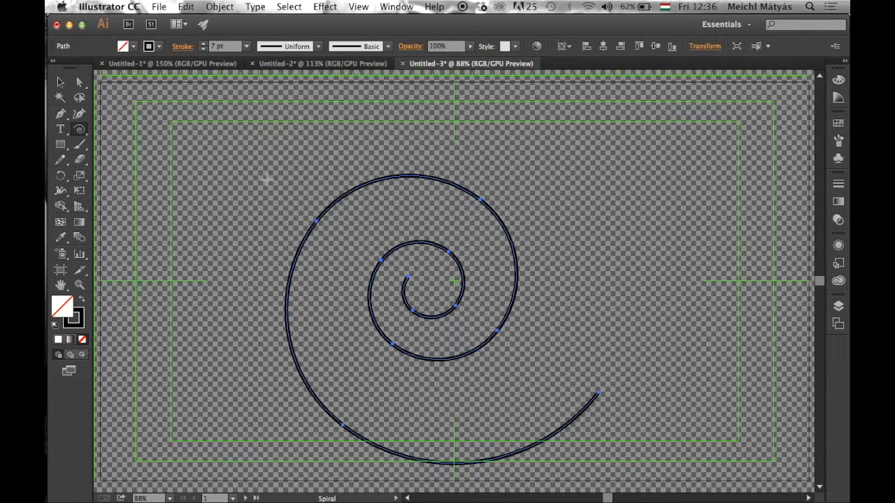
# Copy the spiral, switch to After Effects, and paste it as keyframes onto the circle's Position with keyframing enabled at 0:00:00:00.
pyautogui.click(61, 82)
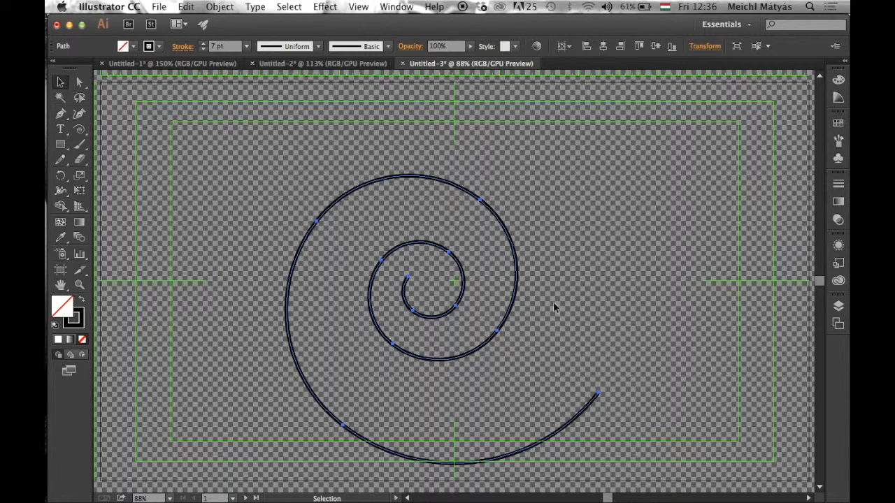
pyautogui.press('super+Tab')
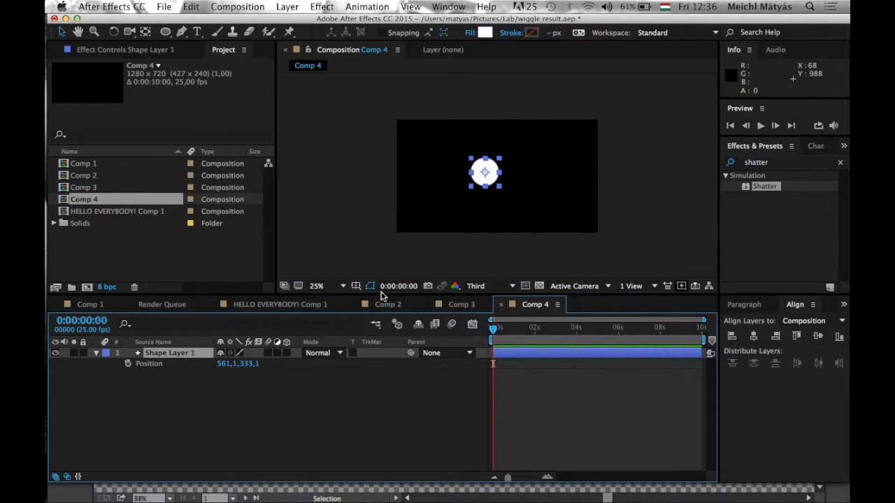
pyautogui.click(128, 364)
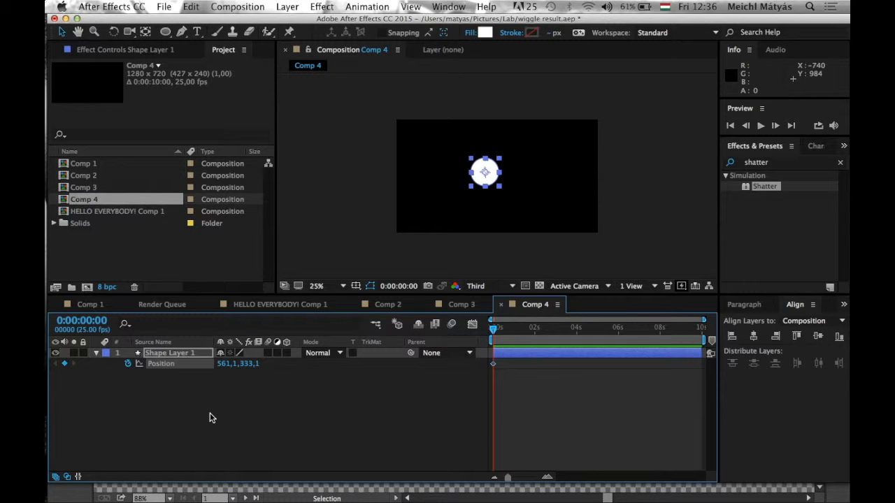
pyautogui.press('super+v')
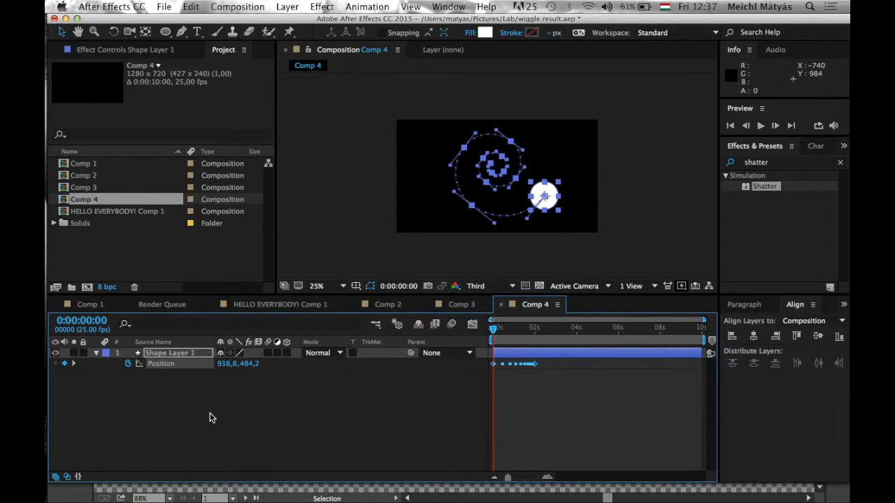
# Check the source spiral in Illustrator, return to After Effects, and preview the circle's spiral motion.
pyautogui.press('super+Tab')
pyautogui.press('a')
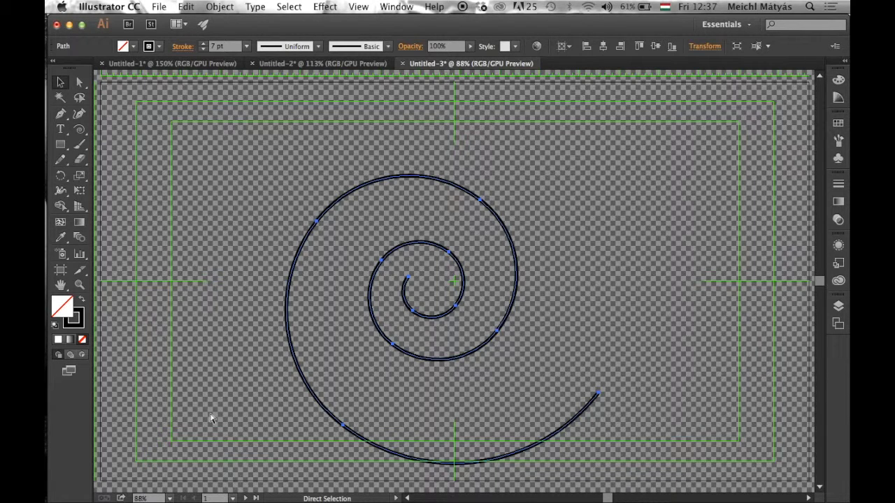
pyautogui.press('super+Tab')
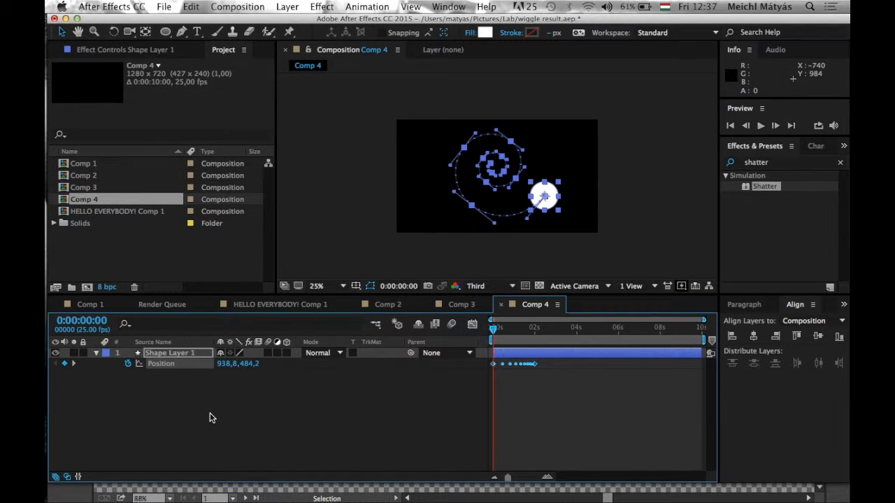
pyautogui.press('space')
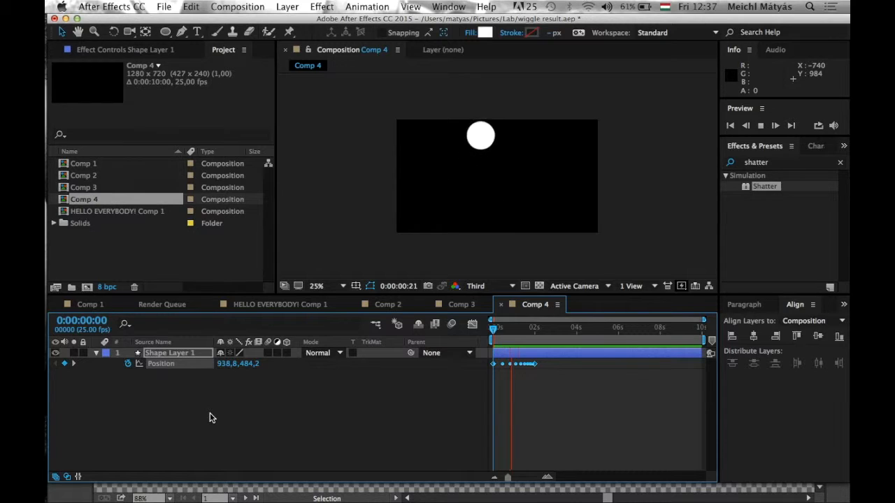
pyautogui.press('space')
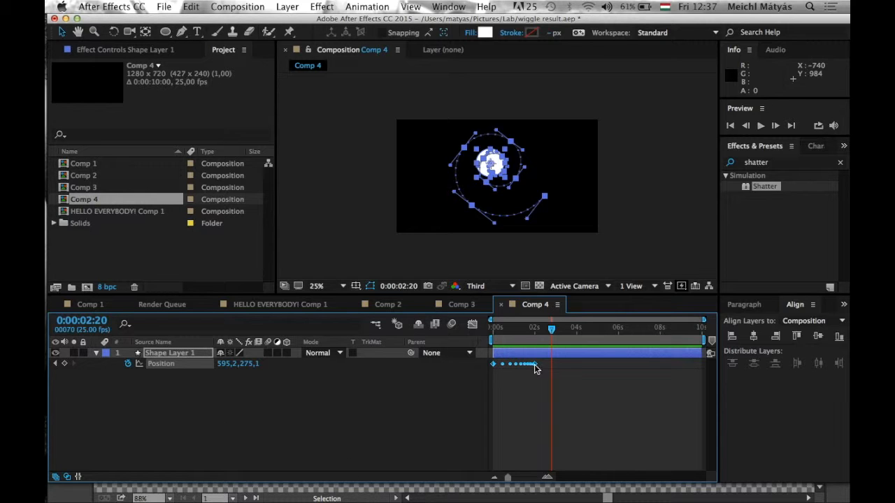
# Stretch the spiral motion by moving its last Position keyframe just past 06s, and enable motion blur for the layer and composition.
pyautogui.moveTo(537, 369); pyautogui.dragTo(626, 370)
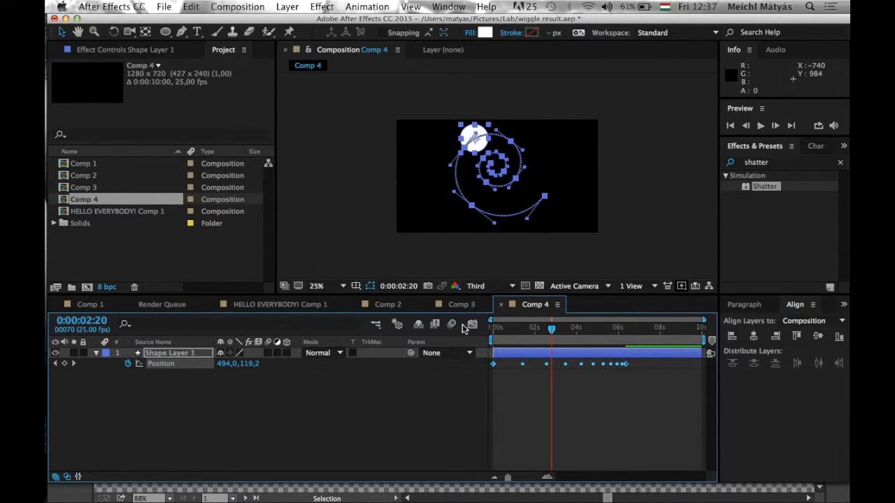
pyautogui.click(268, 353)
pyautogui.click(451, 324)
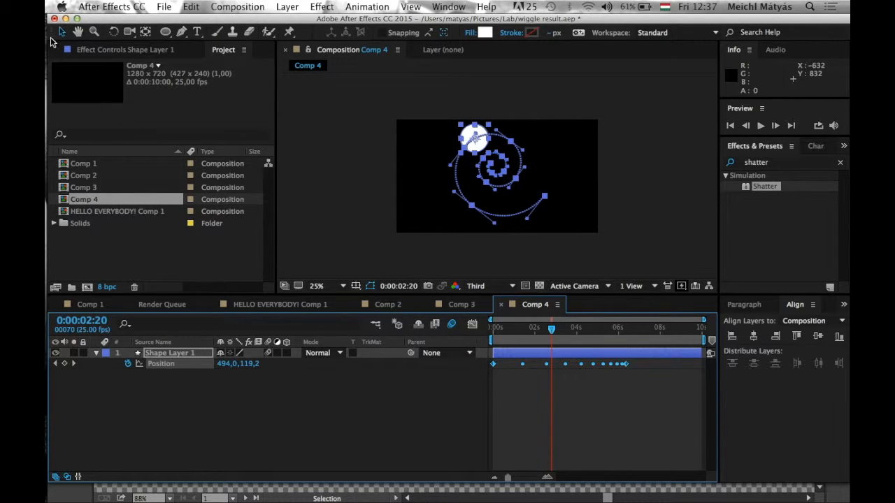
# Deselect the circle layer, return the time to 0:00:00:00, and preview the slower spiral motion with motion blur.
pyautogui.click(636, 235)
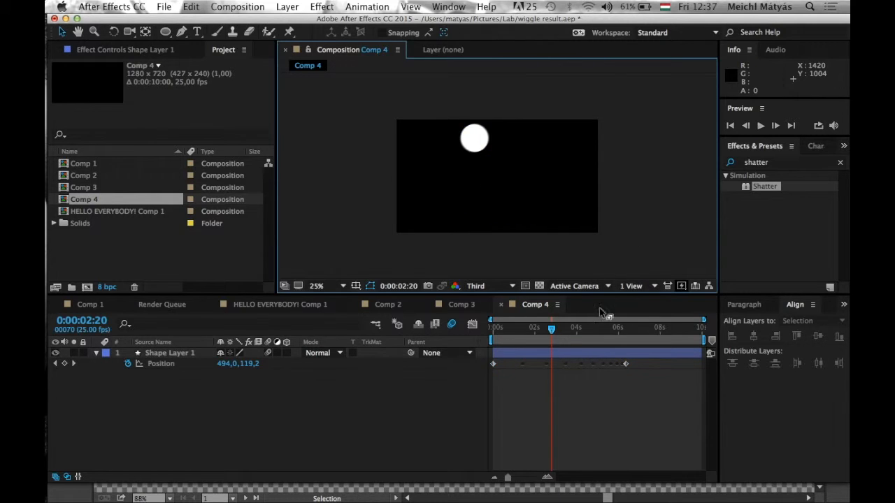
pyautogui.moveTo(552, 330); pyautogui.dragTo(489, 335)
pyautogui.press('space')
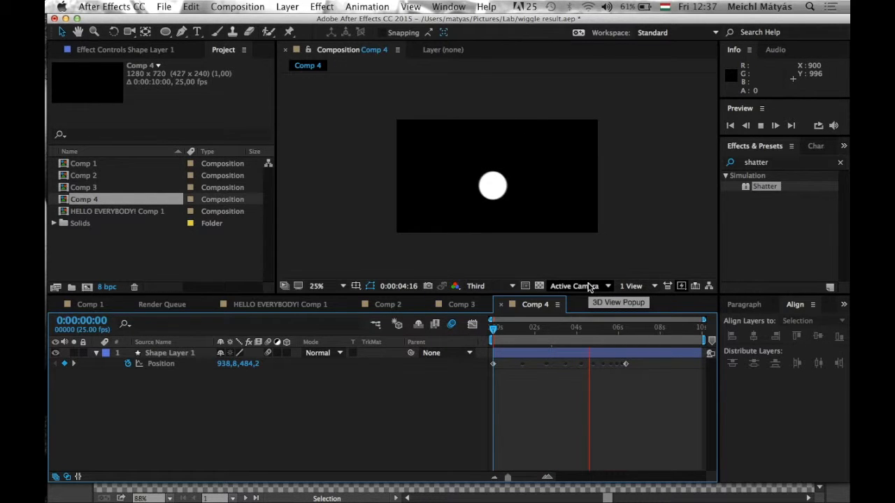
pyautogui.press('space')
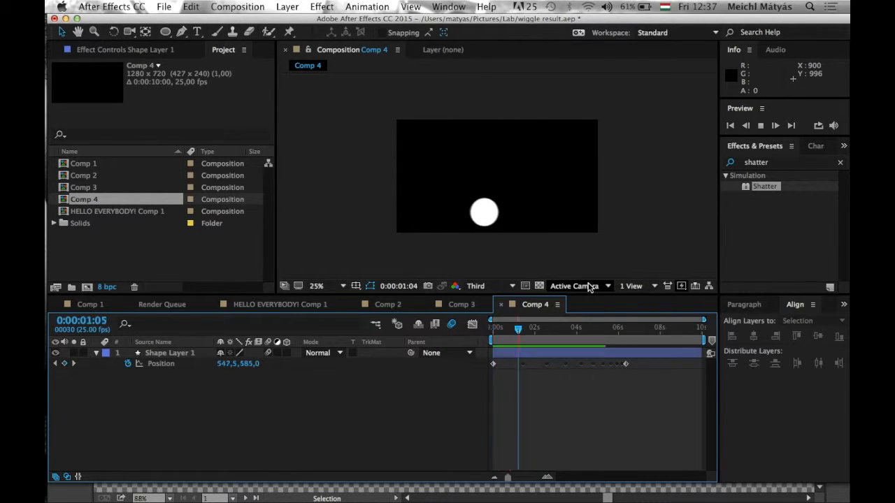
# Speed up the spiral motion by moving its last Position keyframe to just past 04s.
pyautogui.click(626, 364)
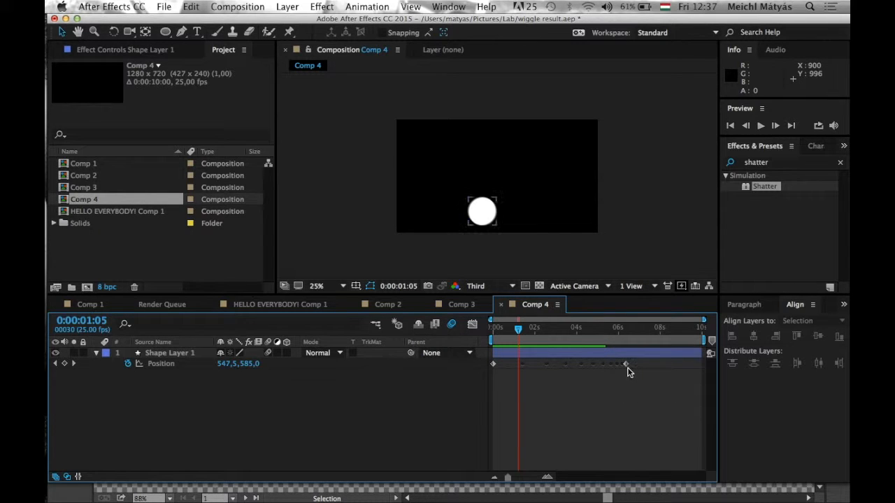
pyautogui.moveTo(627, 365); pyautogui.dragTo(581, 364)
pyautogui.click(592, 411)
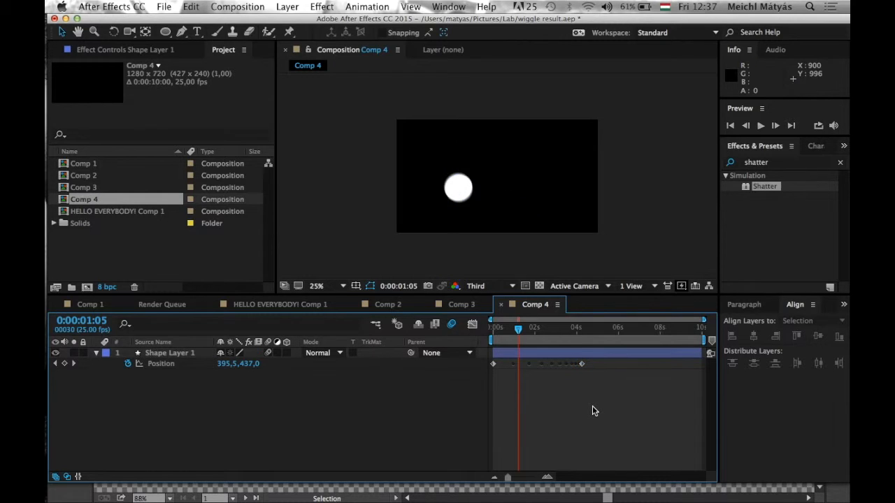
# Preview the faster spiral motion and shorten the work area to end just past the last Position keyframe.
pyautogui.press('space')
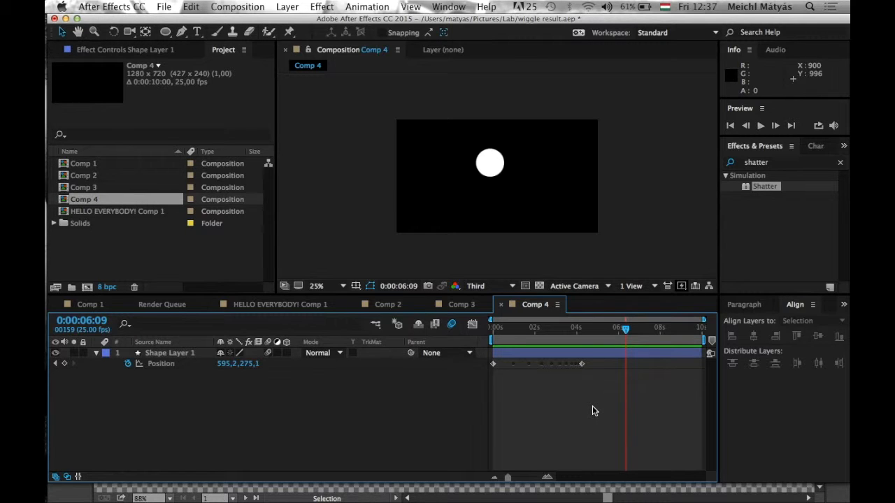
pyautogui.press('space')
pyautogui.press('space')
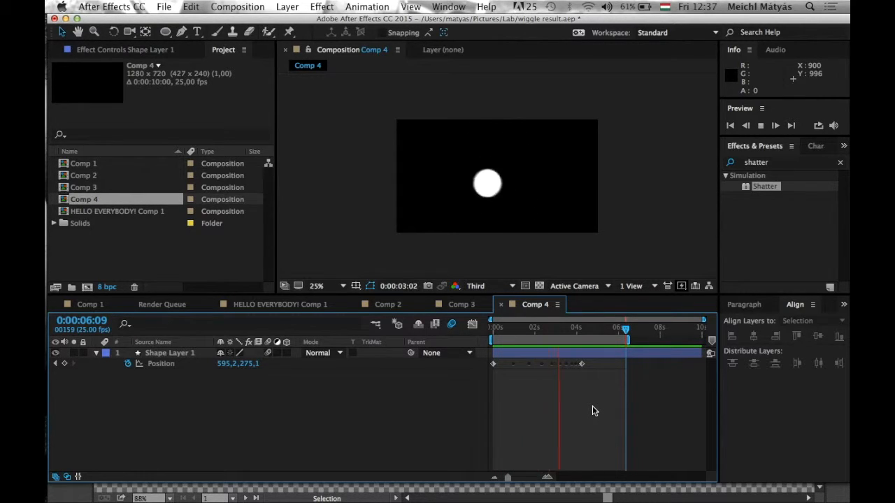
pyautogui.press('space')
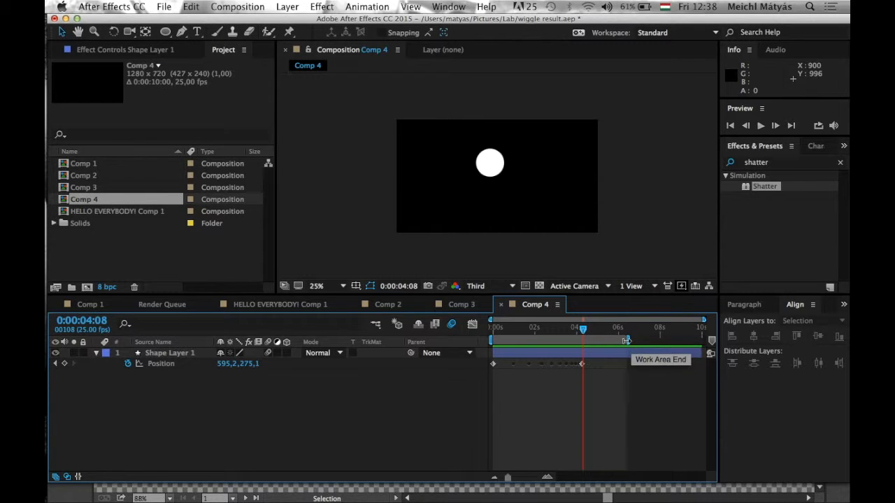
pyautogui.moveTo(627, 340); pyautogui.dragTo(588, 340)
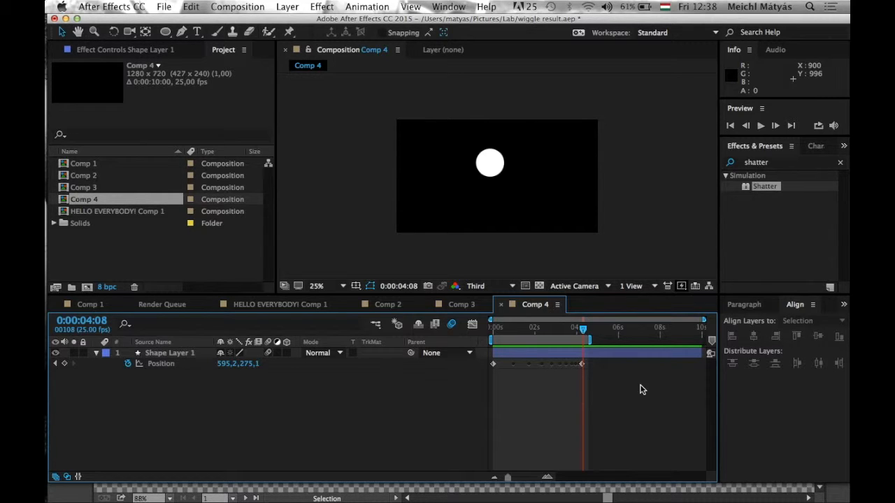
# Switch to Illustrator and clear the Untitled-2 artboard by deleting the black freeform shape and the thin horizontal line.
pyautogui.press('super+Tab')
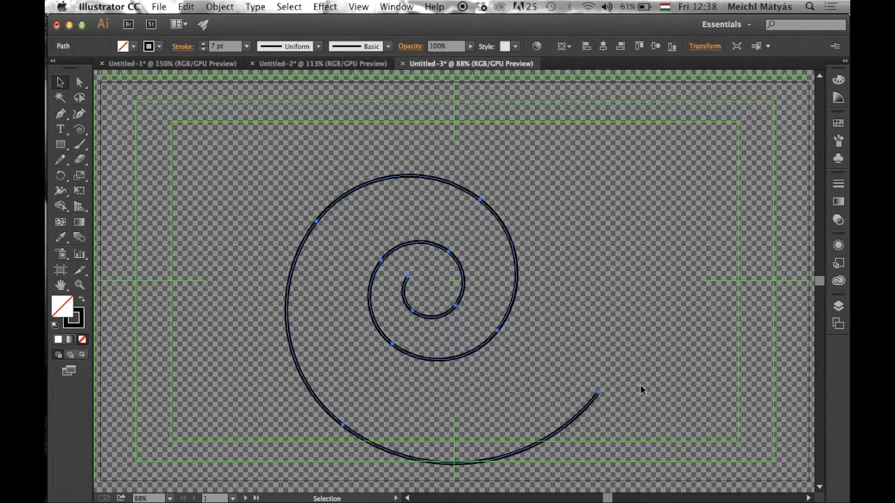
pyautogui.click(324, 64)
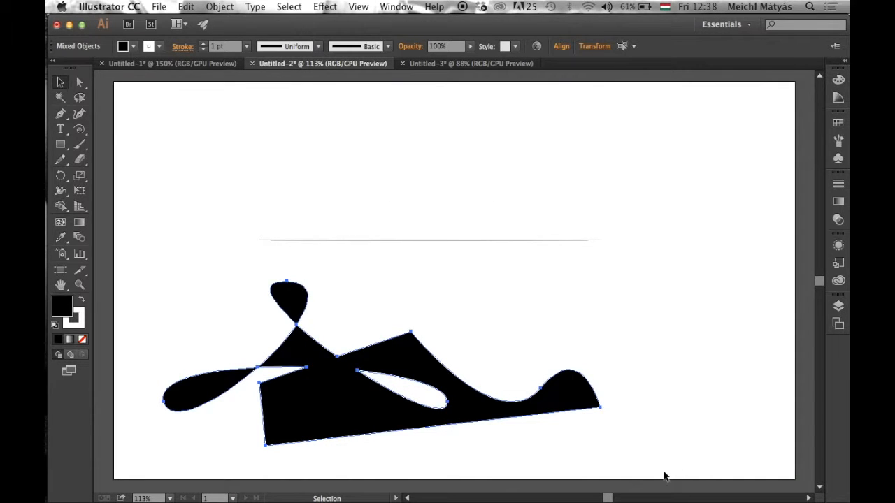
pyautogui.moveTo(639, 446); pyautogui.dragTo(128, 258)
pyautogui.press('Delete')
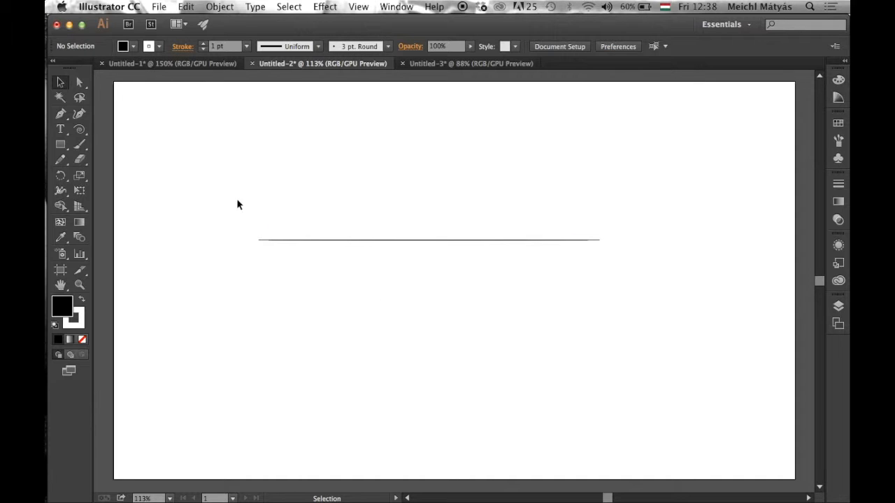
pyautogui.moveTo(283, 211); pyautogui.dragTo(625, 327)
pyautogui.press('Delete')
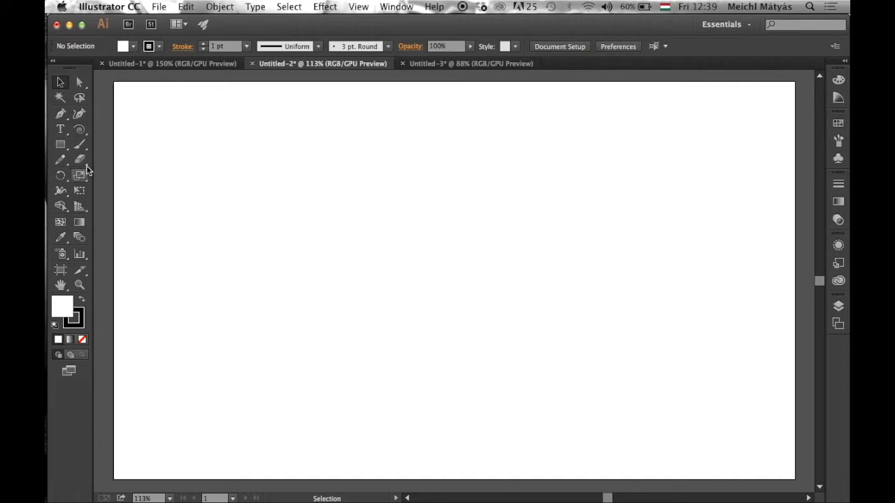
# Draw an open left-half outline with the Pen tool, curving from the upper centre around the left side to the lower centre.
pyautogui.press('p')
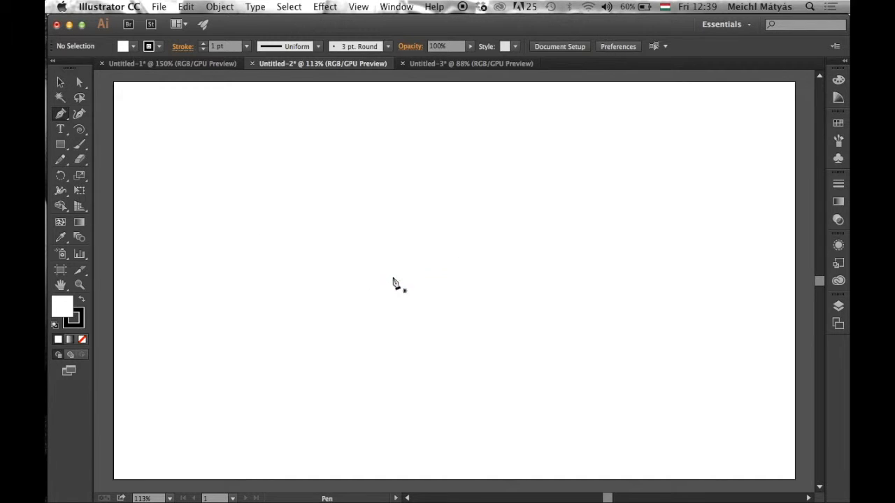
pyautogui.click(470, 234)
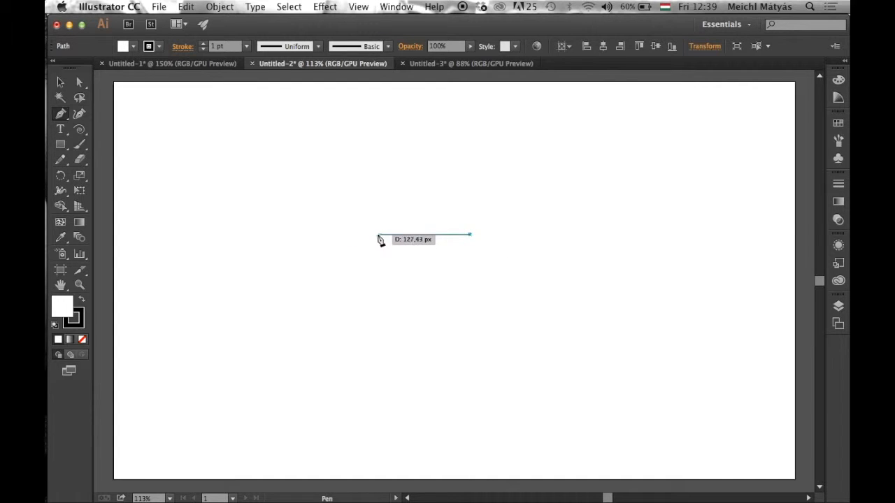
pyautogui.moveTo(377, 234); pyautogui.dragTo(376, 192)
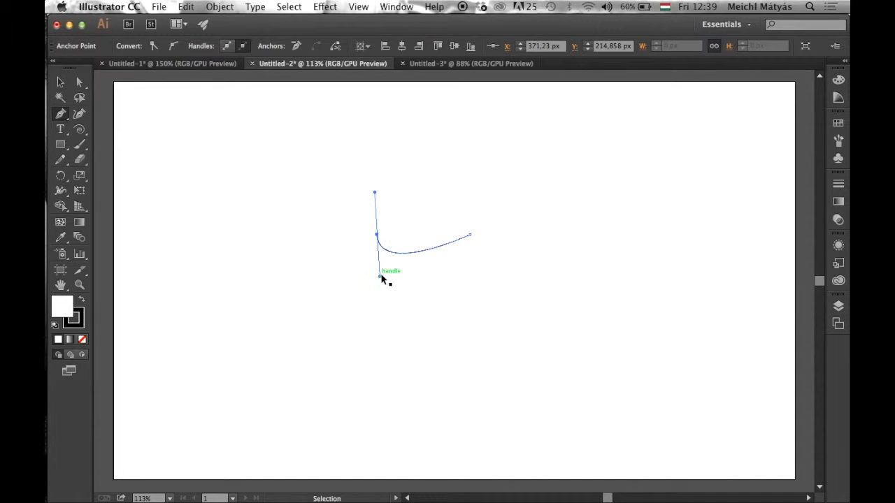
pyautogui.moveTo(380, 278); pyautogui.dragTo(342, 233)
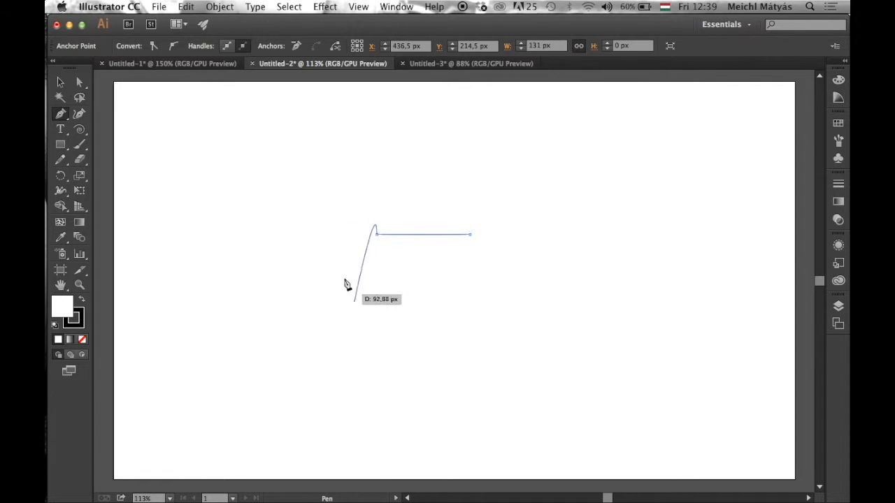
pyautogui.press('super+z')
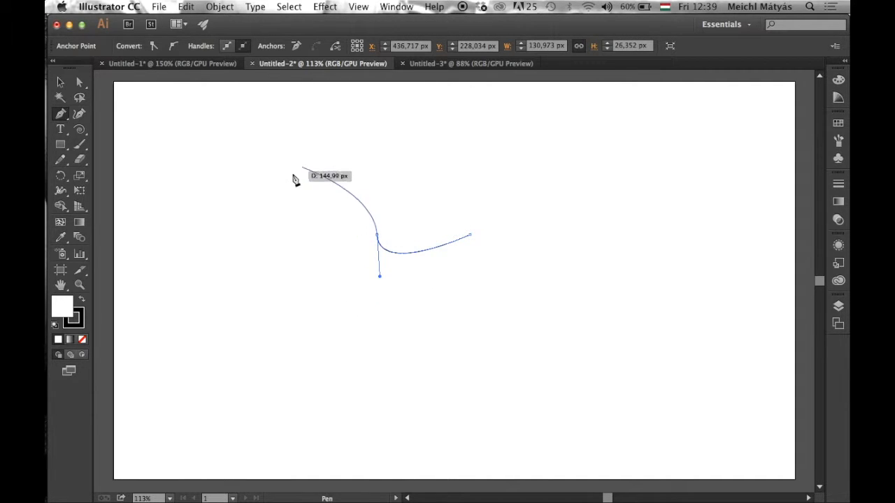
pyautogui.moveTo(287, 163); pyautogui.dragTo(201, 237)
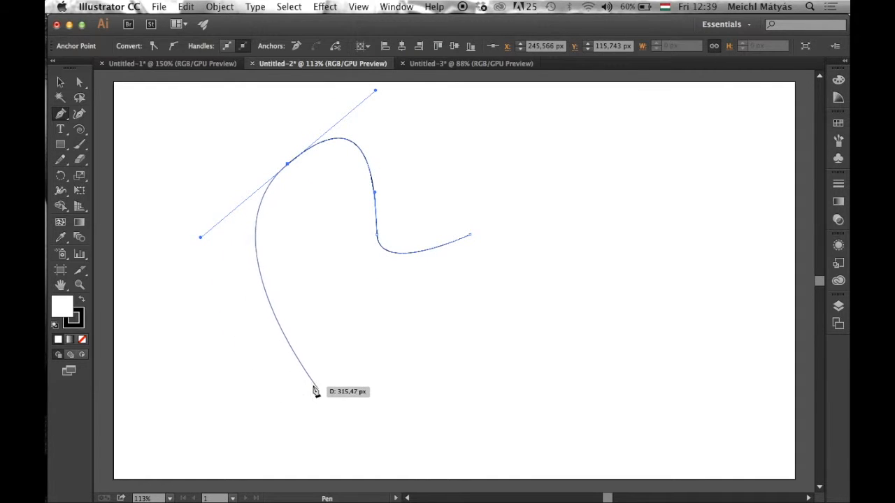
pyautogui.moveTo(308, 383); pyautogui.dragTo(384, 380)
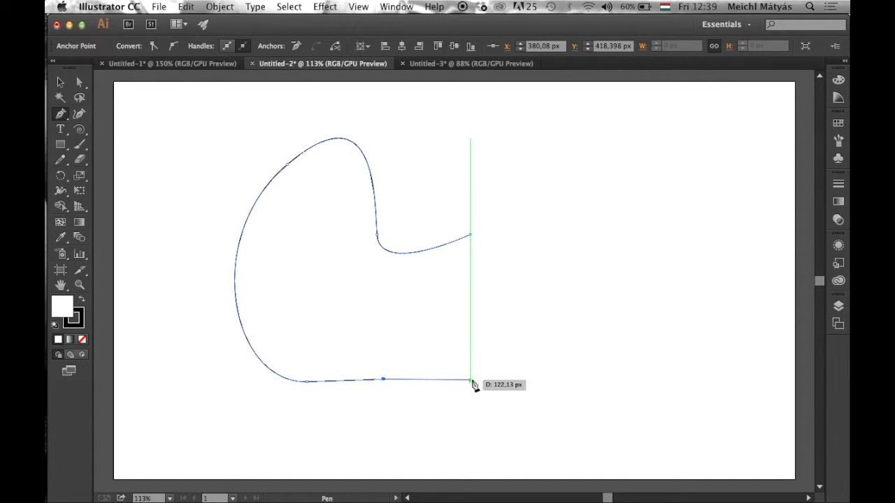
pyautogui.moveTo(472, 384); pyautogui.dragTo(545, 391)
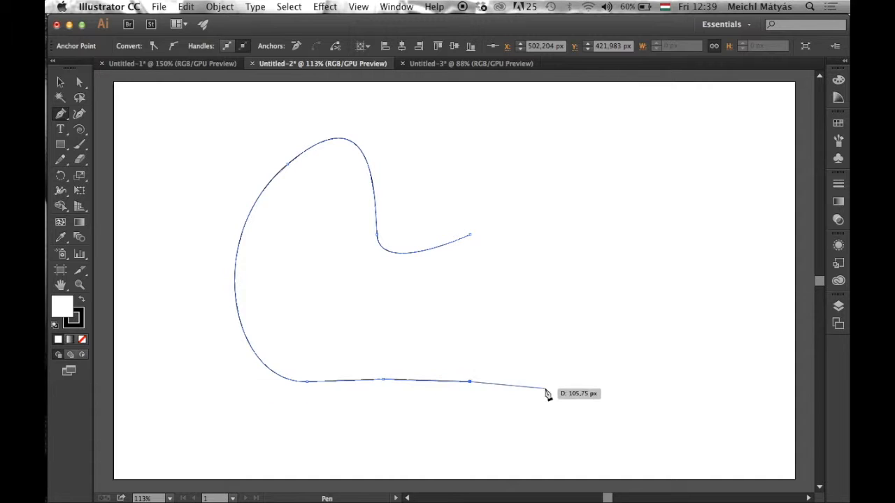
pyautogui.keyDown('super'); pyautogui.click(462, 422); pyautogui.keyUp('super')
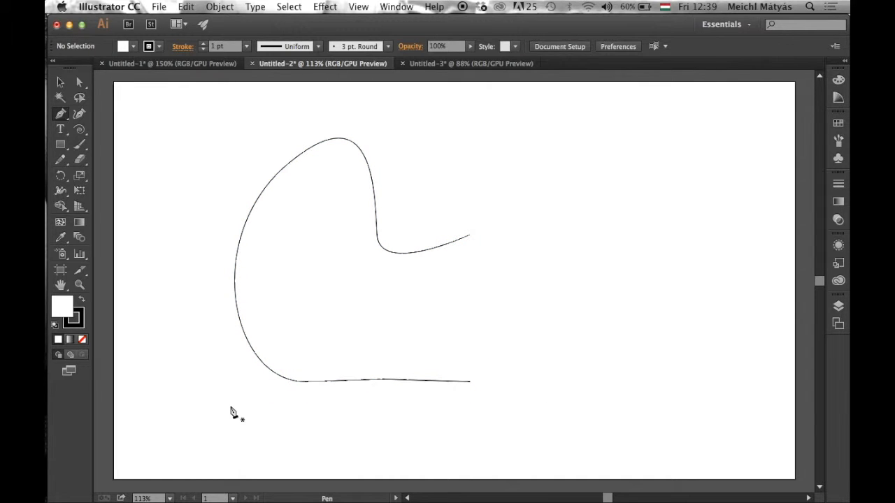
# Select the half outline and place a duplicate of it horizontally to its right.
pyautogui.click(60, 83)
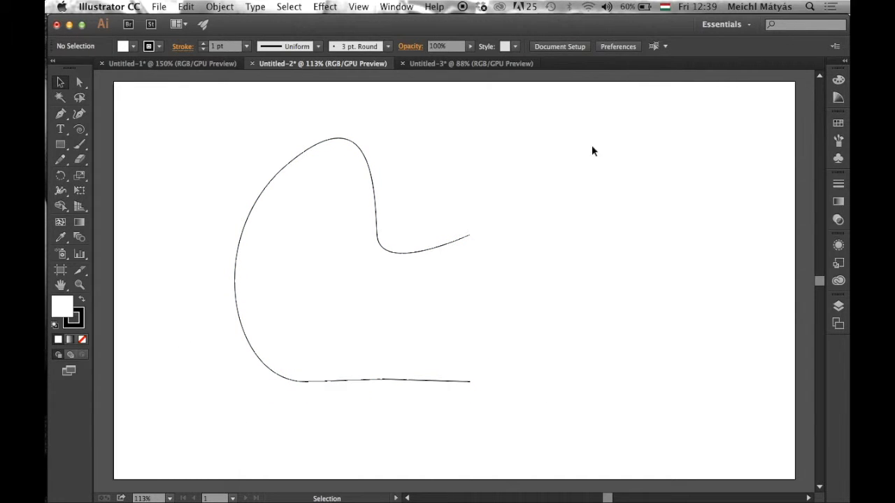
pyautogui.moveTo(496, 108); pyautogui.dragTo(198, 408)
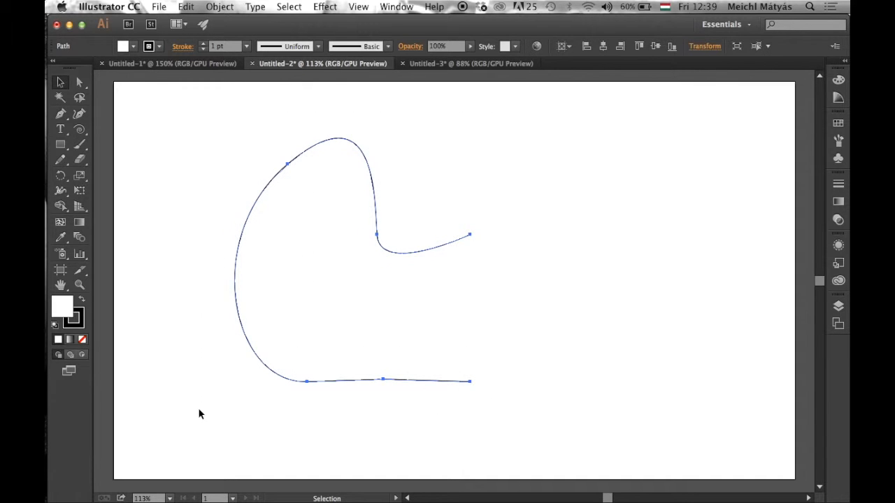
pyautogui.moveTo(282, 380); pyautogui.dragTo(442, 380)
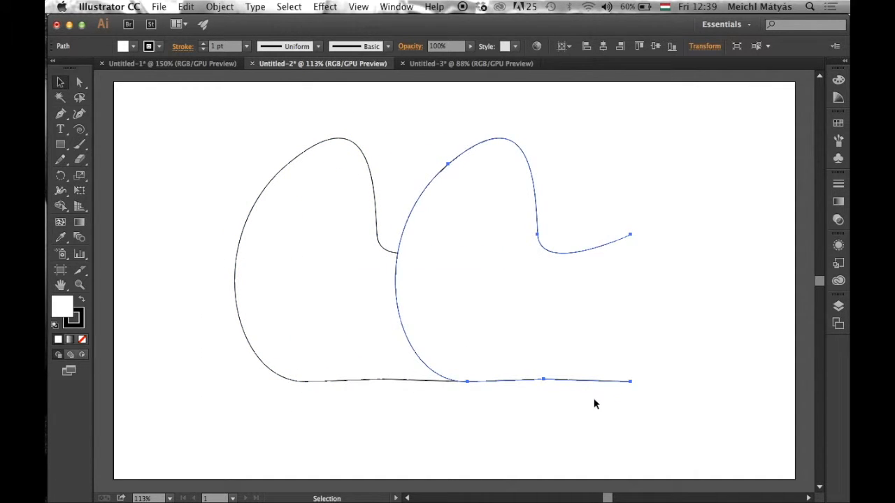
# Reflect the duplicate across the vertical axis and move it right until its open ends meet those of the original half.
pyautogui.rightClick(590, 383)
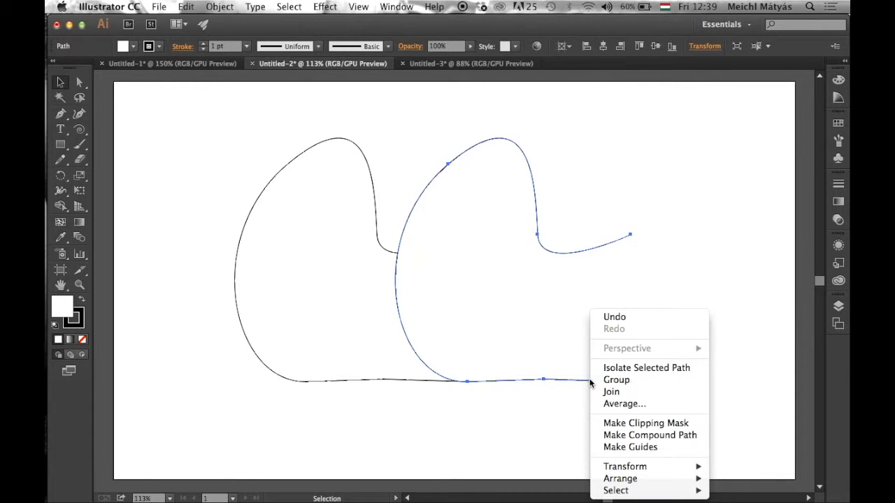
pyautogui.moveTo(646, 470)
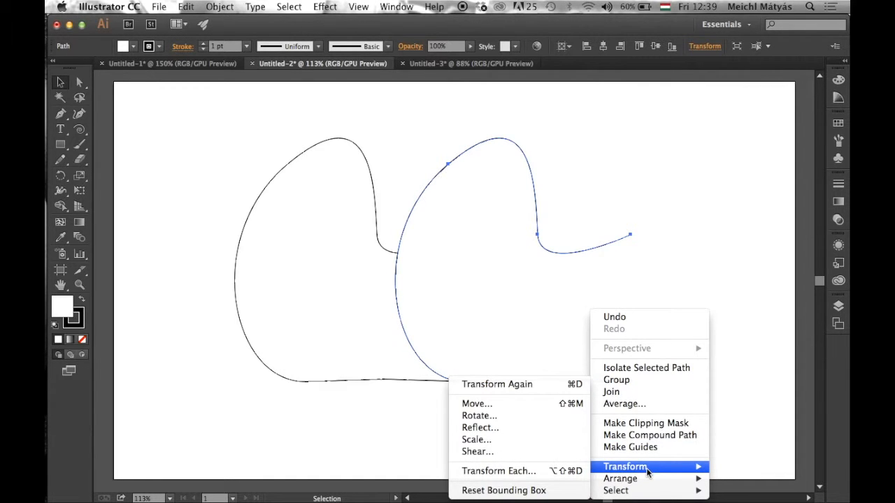
pyautogui.click(492, 429)
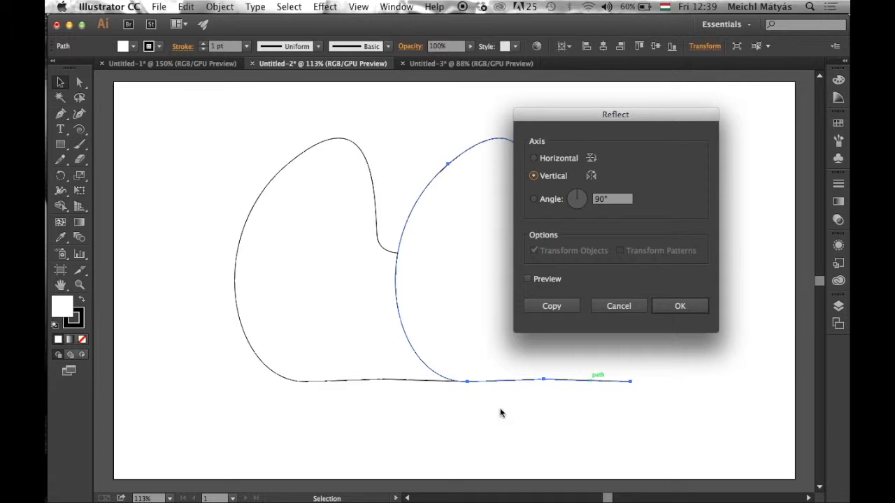
pyautogui.click(529, 280)
pyautogui.moveTo(578, 117); pyautogui.dragTo(569, 180)
pyautogui.click(678, 371)
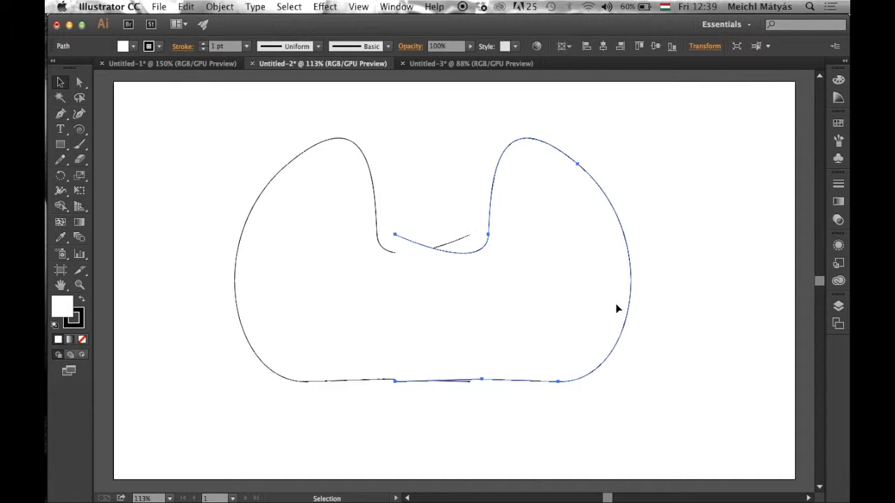
pyautogui.moveTo(629, 303); pyautogui.dragTo(706, 305)
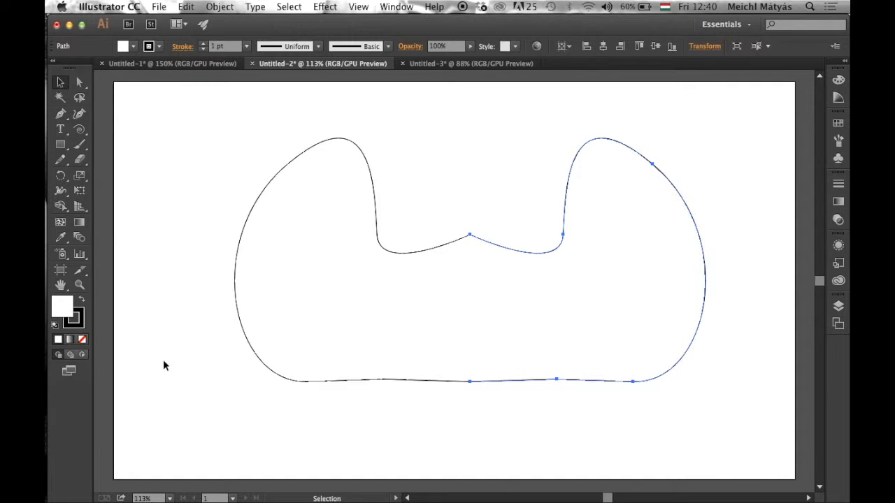
# Join the two halves into one closed shape at the upper and lower centre endpoint pairs.
pyautogui.click(79, 83)
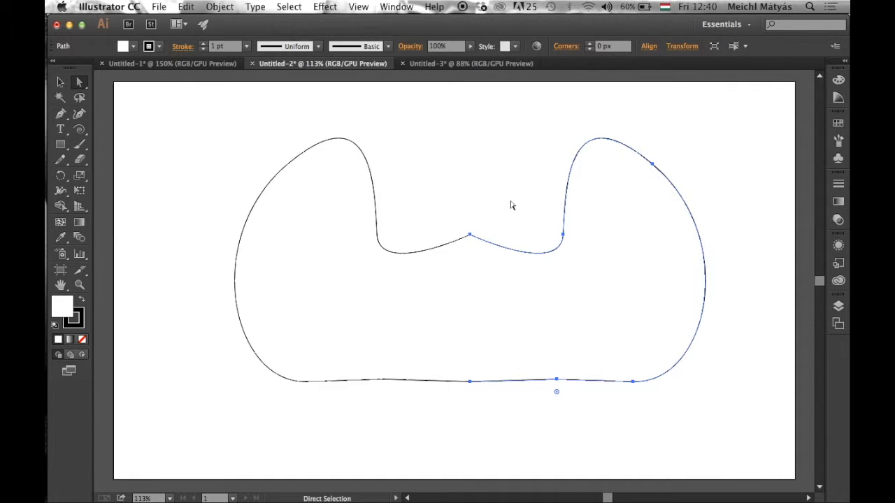
pyautogui.moveTo(495, 198); pyautogui.dragTo(443, 406)
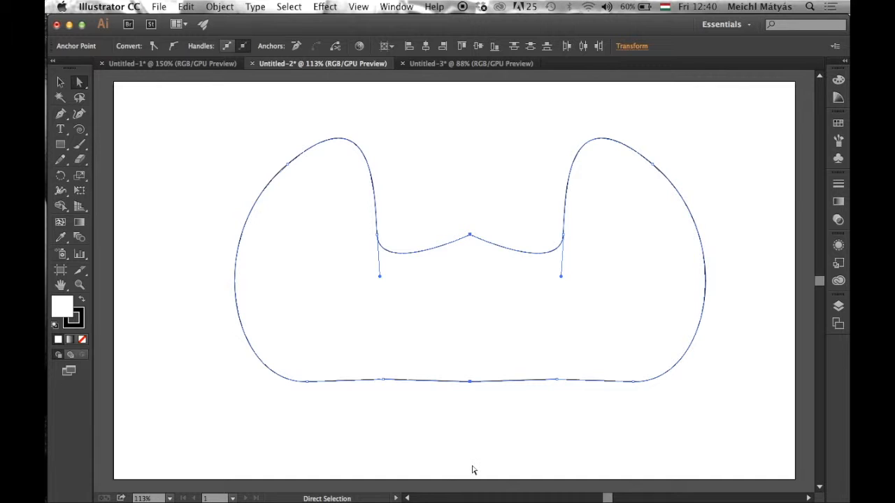
pyautogui.press('super+j')
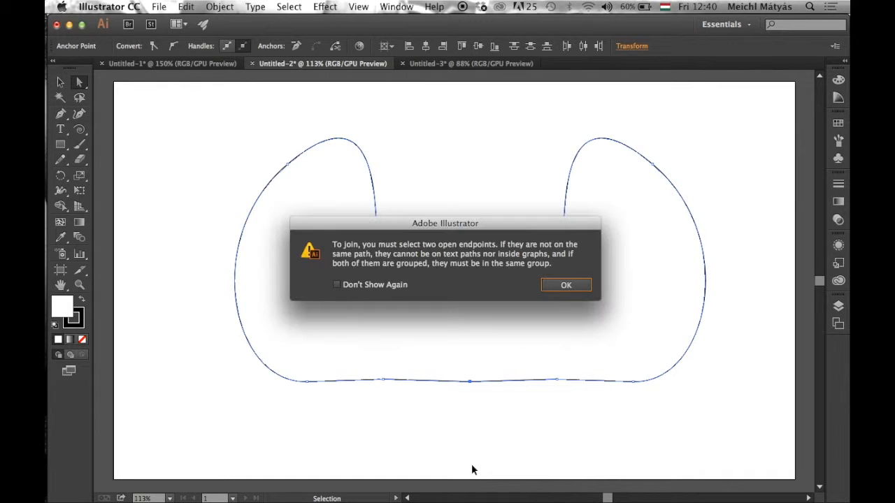
pyautogui.click(548, 289)
pyautogui.moveTo(487, 229); pyautogui.dragTo(428, 273)
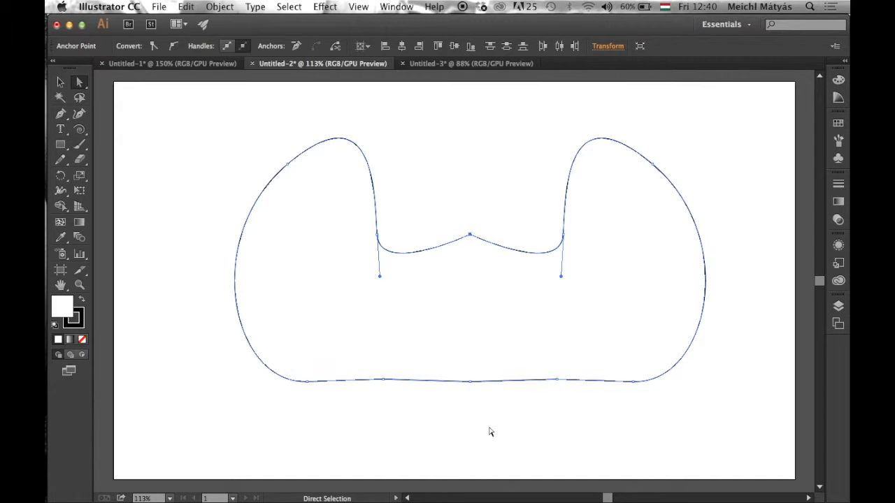
pyautogui.moveTo(493, 419); pyautogui.dragTo(443, 369)
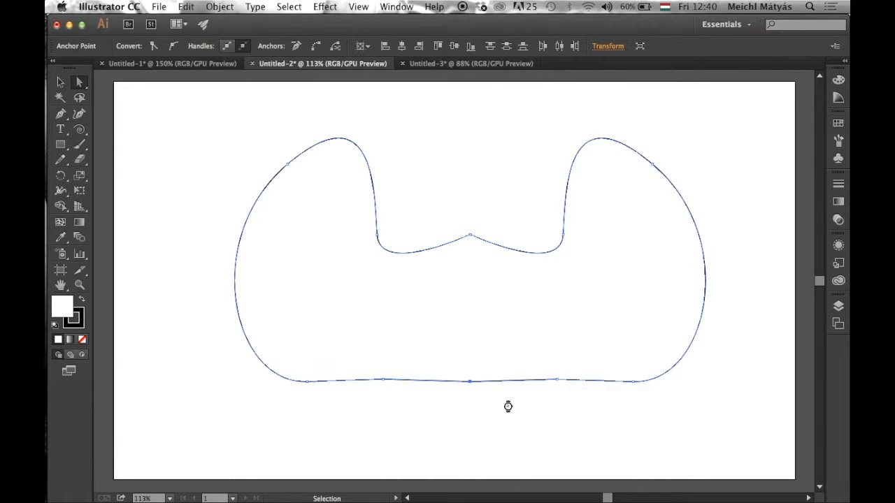
pyautogui.click(533, 415)
pyautogui.click(524, 368)
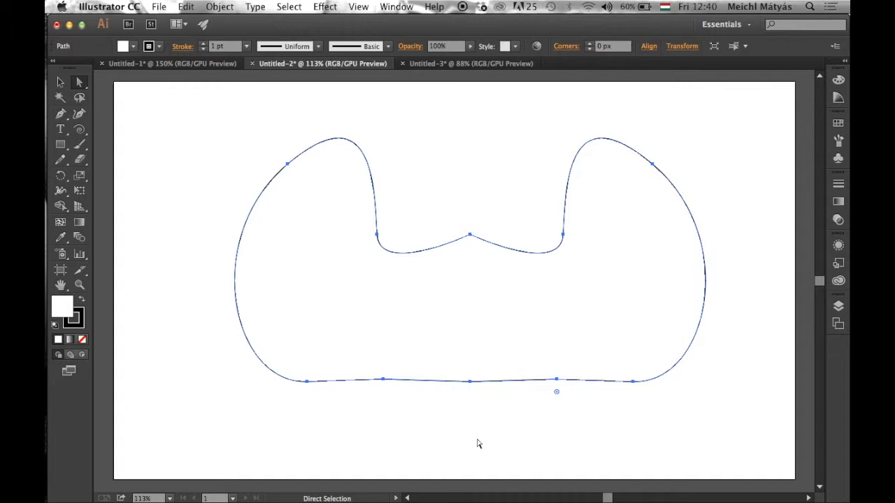
# Undo the joining, reflecting and duplicating back to the single left-half outline.
pyautogui.press('super+z')
pyautogui.press('super+z')
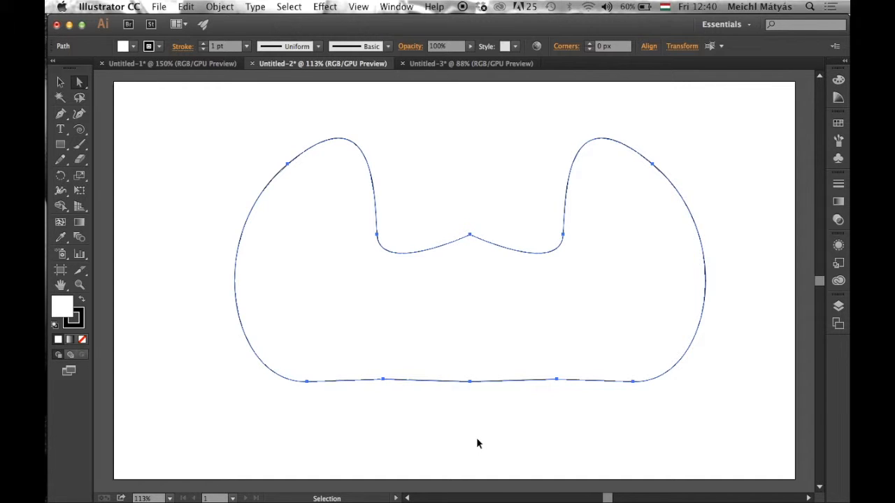
pyautogui.press('super+z')
pyautogui.press('super+z')
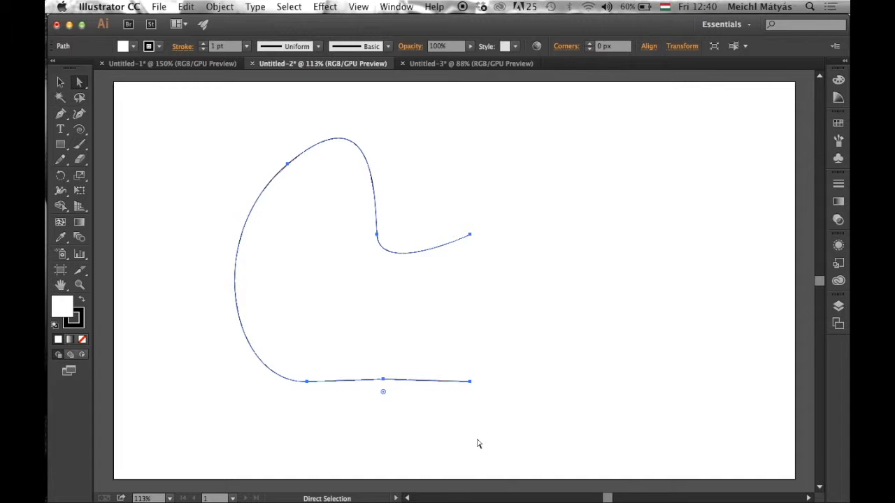
# Apply a Transform effect to the half outline with one copy, Reflect X and the right-centre reference point.
pyautogui.click(62, 81)
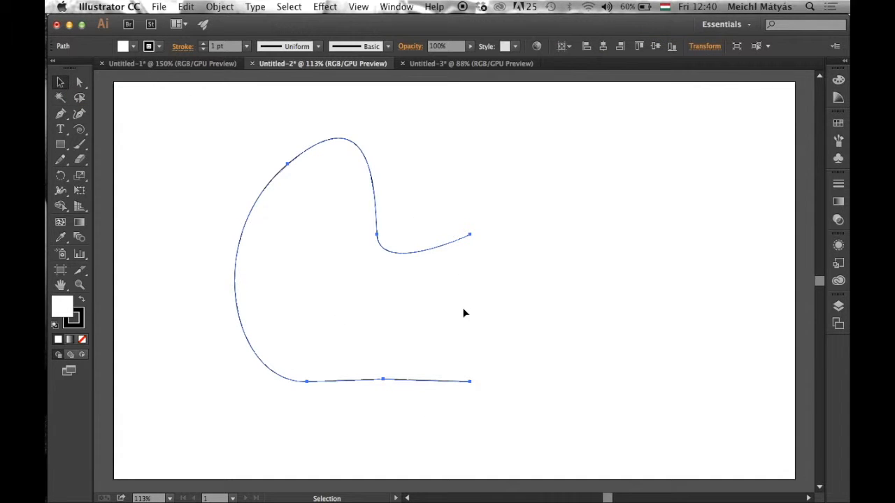
pyautogui.click(838, 245)
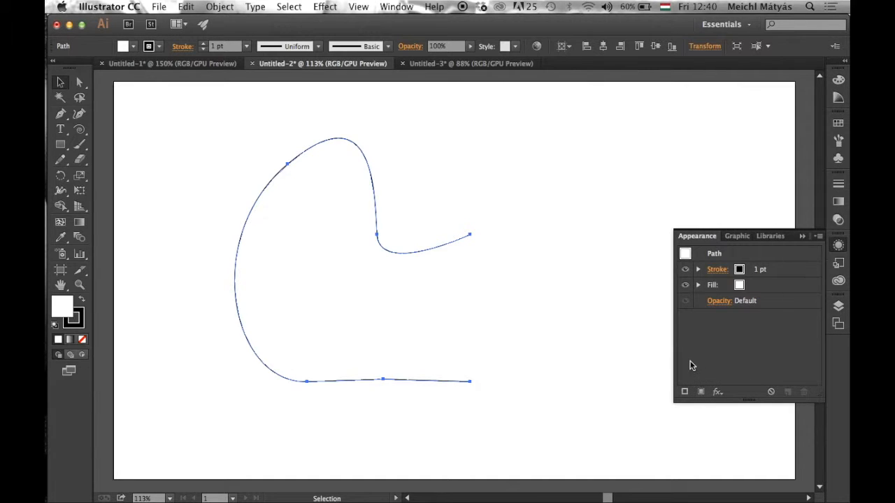
pyautogui.click(716, 392)
pyautogui.moveTo(820, 271)
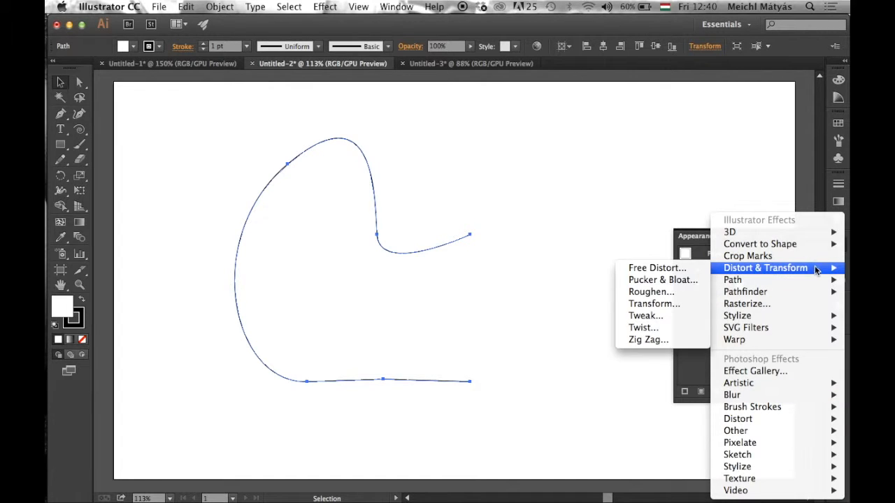
pyautogui.click(670, 305)
pyautogui.moveTo(198, 79)
pyautogui.mouseDown()
pyautogui.moveTo(353, 96)
pyautogui.moveTo(698, 74)
pyautogui.mouseUp()
pyautogui.click(709, 360)
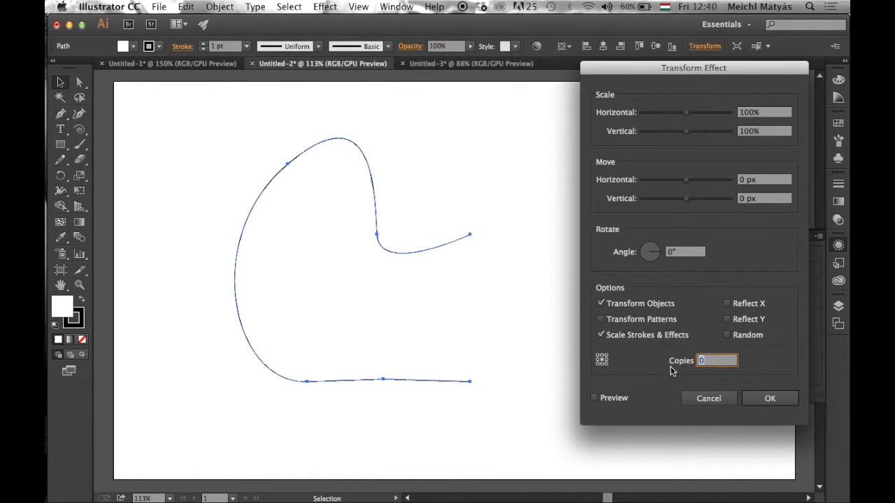
pyautogui.write('1')
pyautogui.click(594, 399)
pyautogui.click(727, 304)
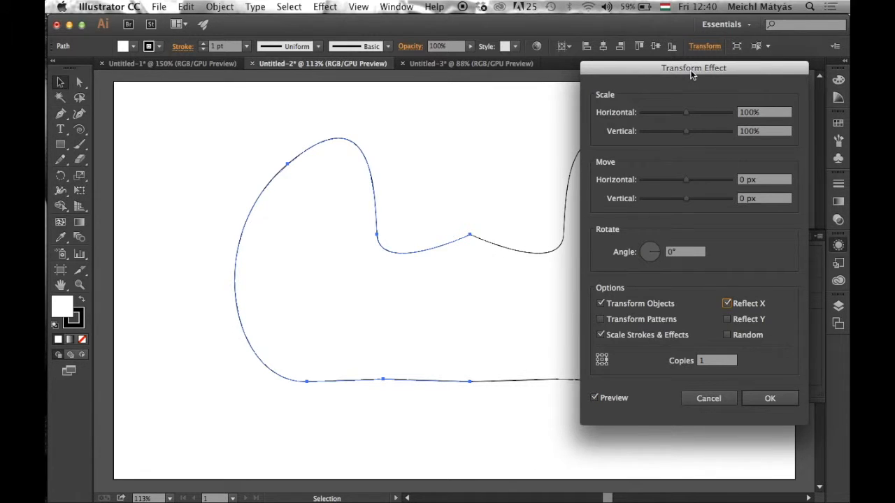
pyautogui.moveTo(692, 69); pyautogui.dragTo(292, 144)
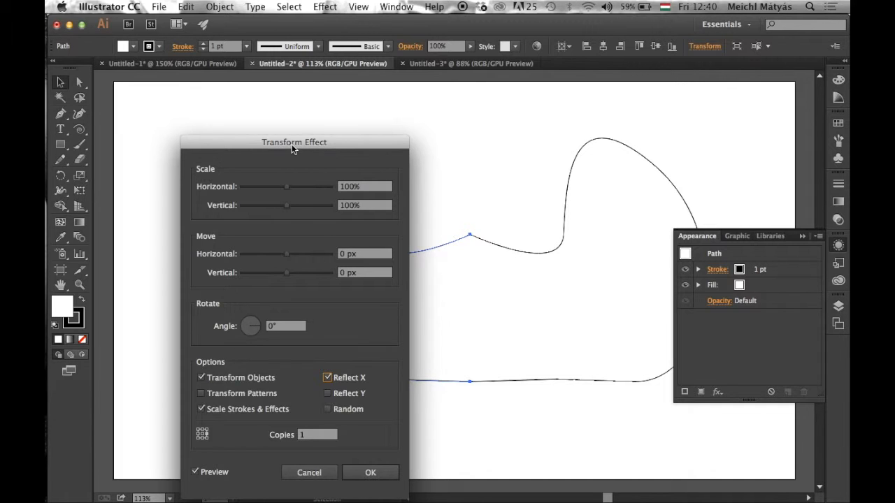
pyautogui.click(380, 474)
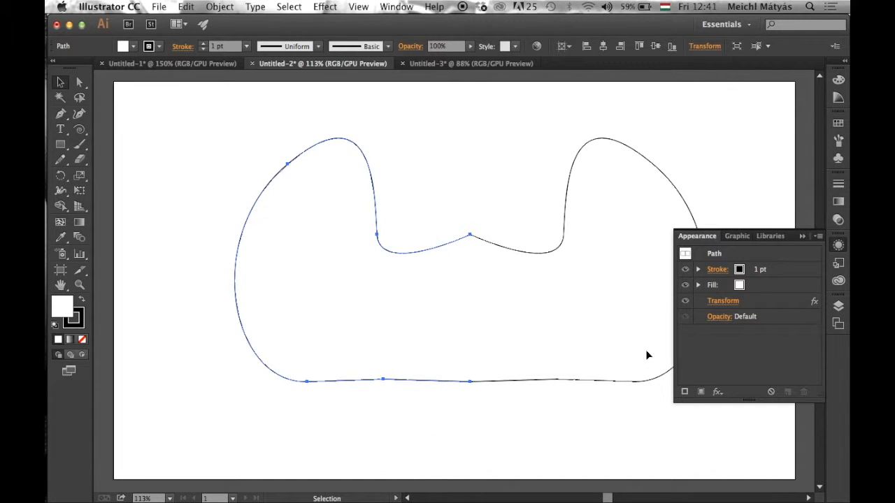
# Add an anchor point midway down the outline's outer left curve and move it right to X 322.023 px.
pyautogui.press('a')
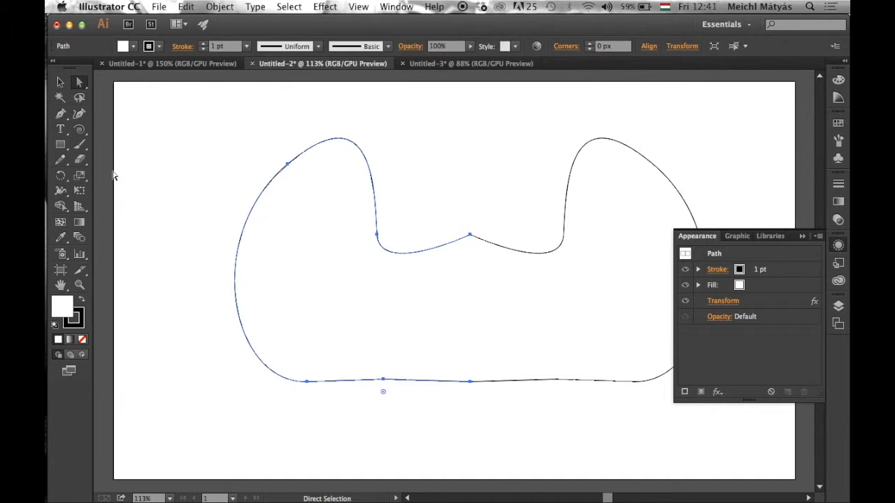
pyautogui.press('p')
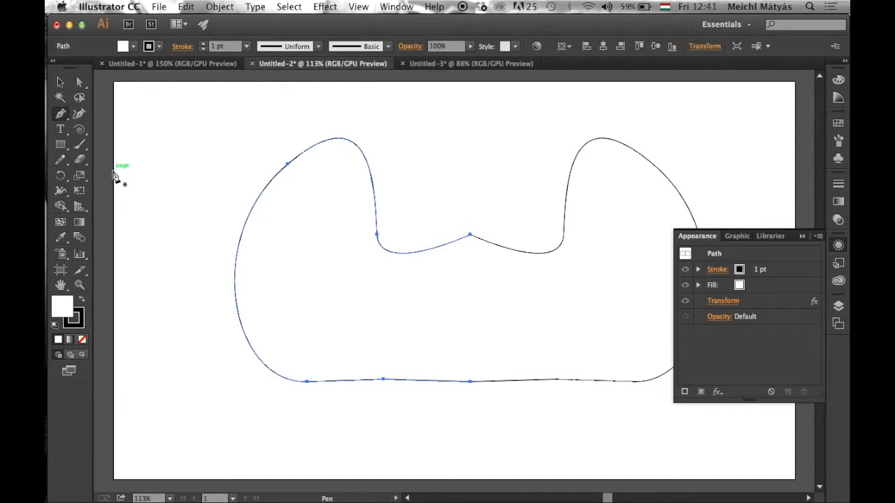
pyautogui.click(235, 296)
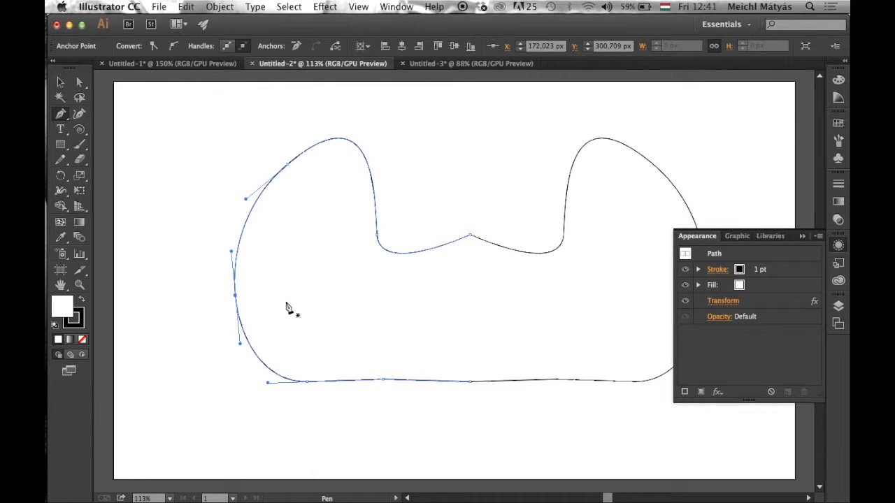
pyautogui.hotkey('shift', 'Right')
pyautogui.hotkey('shift', 'Right')
pyautogui.hotkey('shift', 'Right')
pyautogui.hotkey('shift', 'Right')
pyautogui.hotkey('shift', 'Right')
pyautogui.hotkey('shift', 'Right')
pyautogui.hotkey('shift', 'Right')
pyautogui.hotkey('shift', 'Right')
pyautogui.hotkey('shift', 'Right')
pyautogui.hotkey('shift', 'Right')
pyautogui.hotkey('shift', 'Right')
pyautogui.hotkey('shift', 'Right')
pyautogui.hotkey('shift', 'Right')
pyautogui.hotkey('shift', 'Right')
pyautogui.hotkey('shift', 'Right')
pyautogui.hotkey('shift', 'Right')
pyautogui.hotkey('shift', 'Right')
pyautogui.hotkey('shift', 'Right')
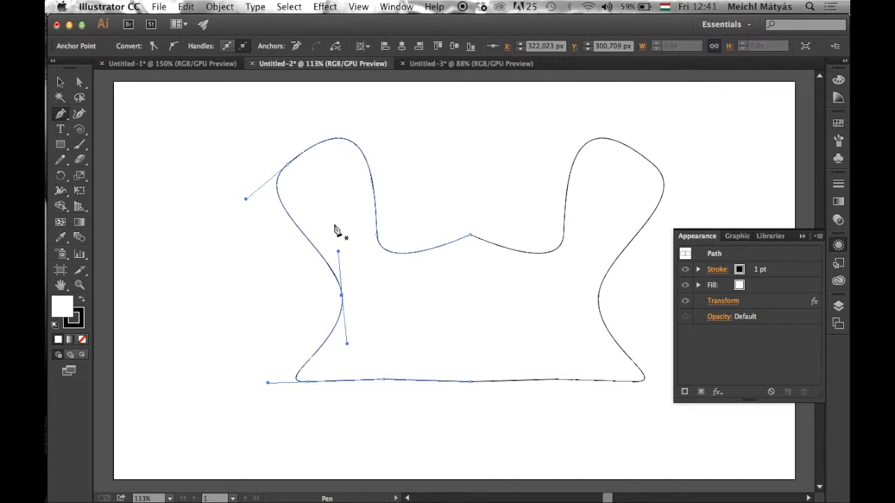
# Rotate the new waist anchor's direction handles to nearly horizontal, with the upper handle swung out to the left.
pyautogui.press('v')
pyautogui.moveTo(337, 250); pyautogui.dragTo(259, 295)
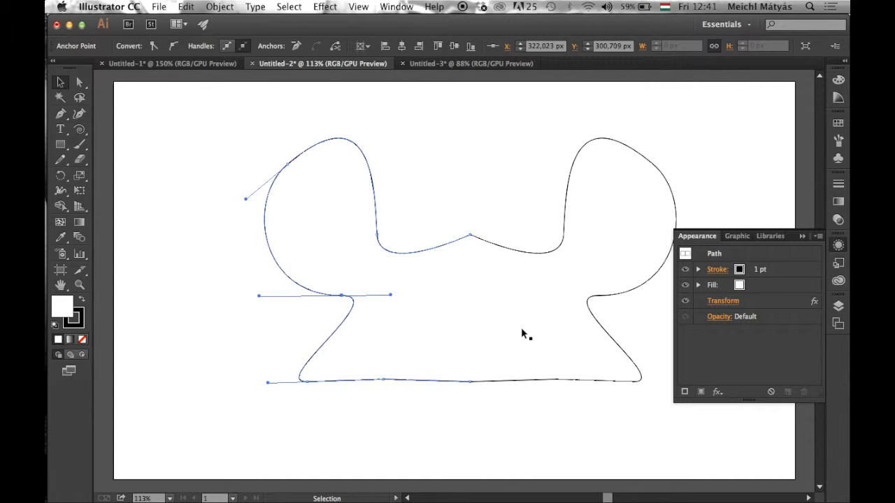
pyautogui.click(585, 357)
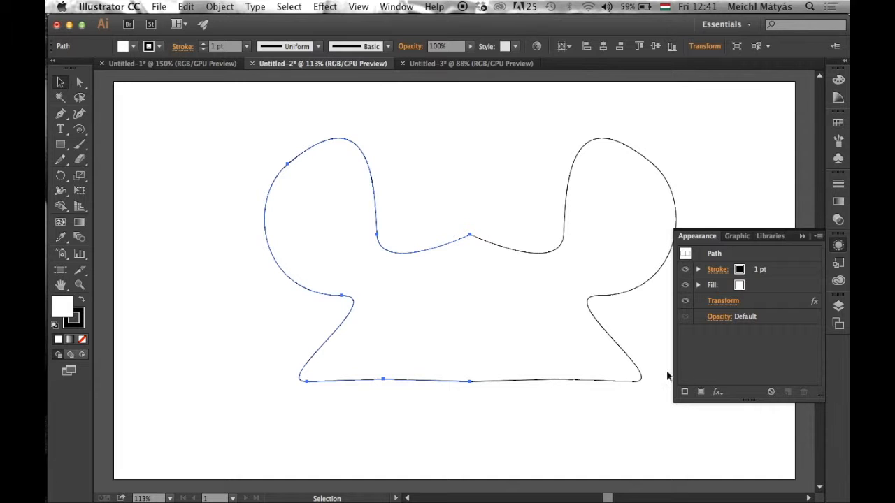
# Apply a second Transform effect to the path with one copy, Reflect Y and the bottom-centre reference point.
pyautogui.scroll(-2, 419, 431)
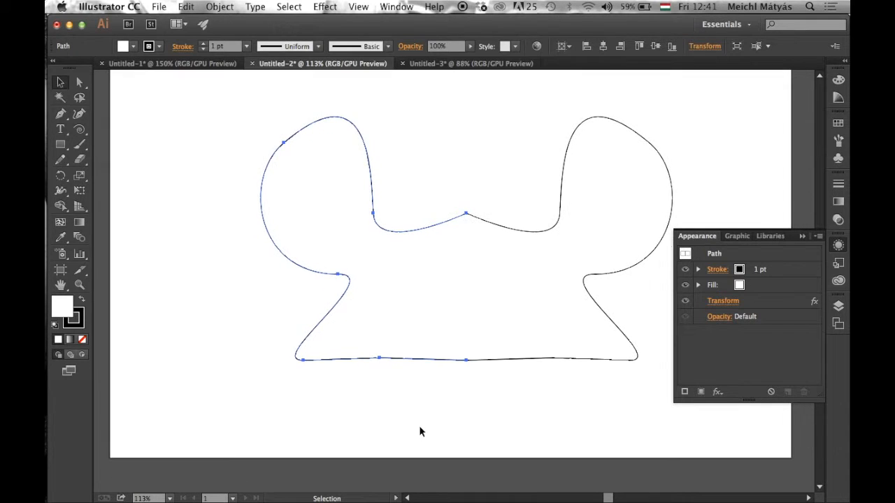
pyautogui.click(719, 394)
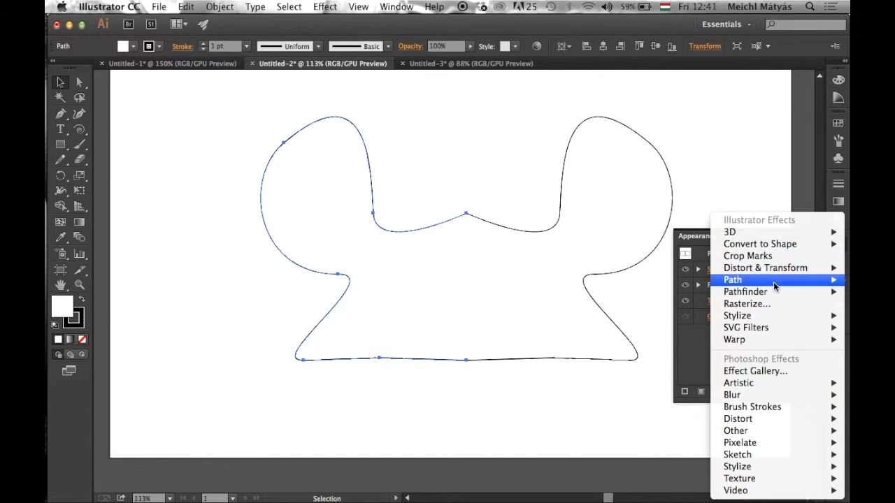
pyautogui.moveTo(775, 278)
pyautogui.click(677, 305)
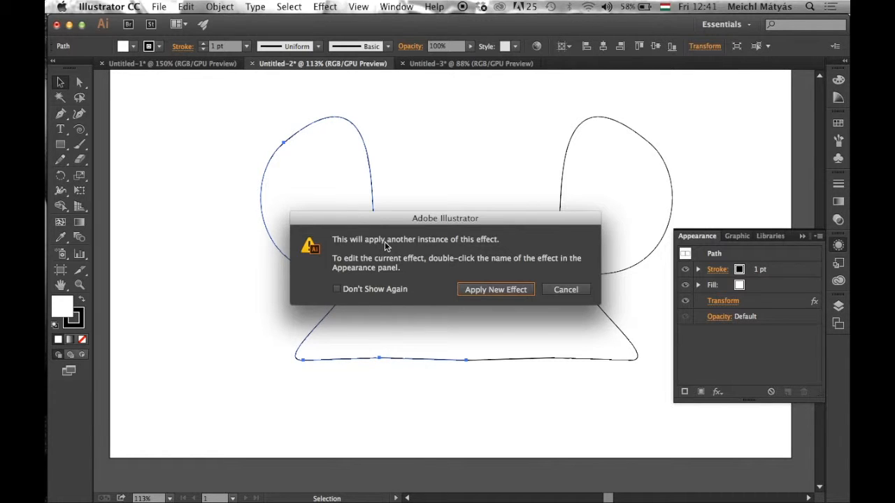
pyautogui.click(499, 289)
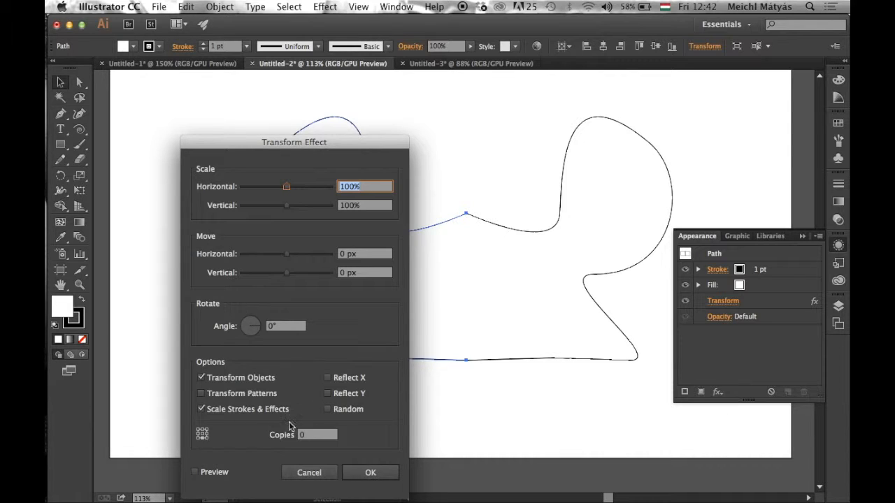
pyautogui.click(301, 435)
pyautogui.write('1')
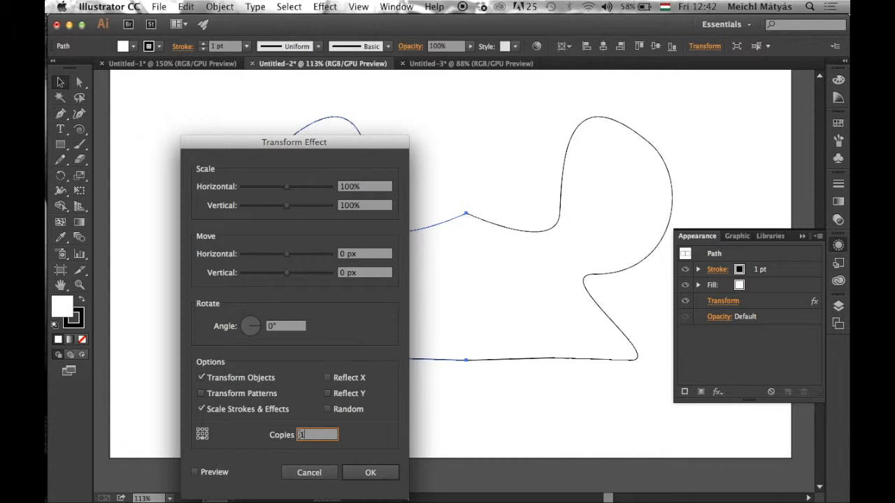
pyautogui.click(328, 394)
pyautogui.click(195, 473)
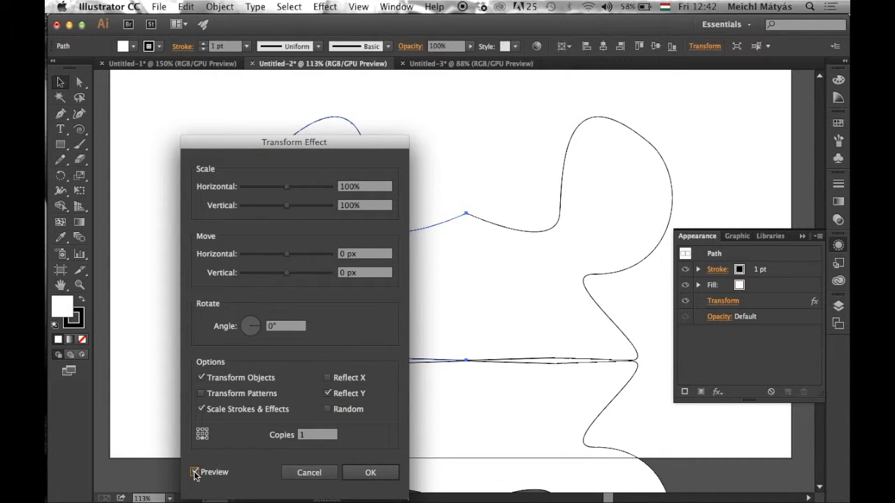
pyautogui.click(370, 472)
# Move the mirrored artwork up and slightly left so it is vertically centred on the artboard.
pyautogui.scroll(-3, 459, 421)
pyautogui.scroll(-7, 460, 420)
pyautogui.hscroll(5, 459, 420)
pyautogui.scroll(-2, 475, 367)
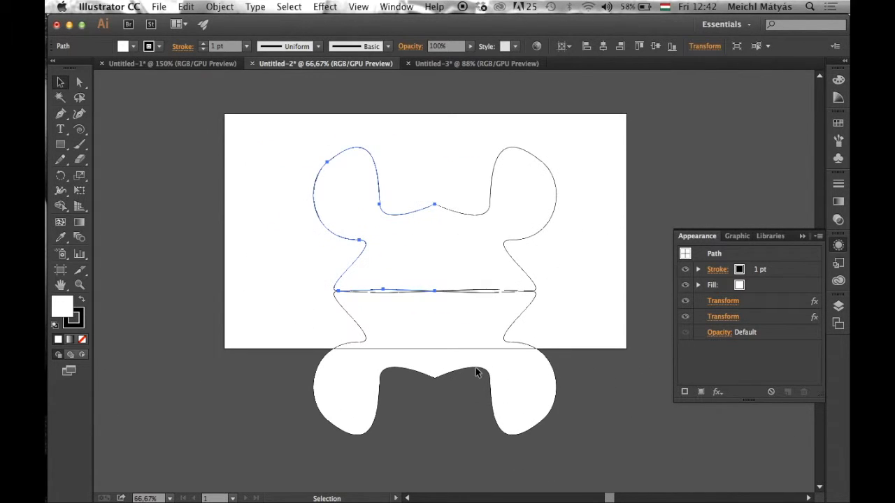
pyautogui.moveTo(459, 291); pyautogui.dragTo(451, 249)
pyautogui.moveTo(395, 174); pyautogui.dragTo(378, 167)
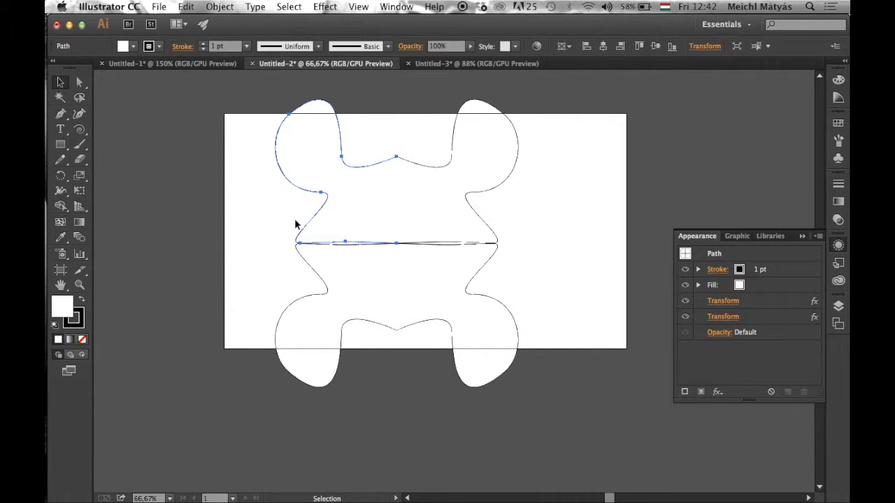
# Add an anchor point on the original path's upper inner curve, left of centre, and move it down to Y 281.798 px.
pyautogui.click(81, 84)
pyautogui.press('p')
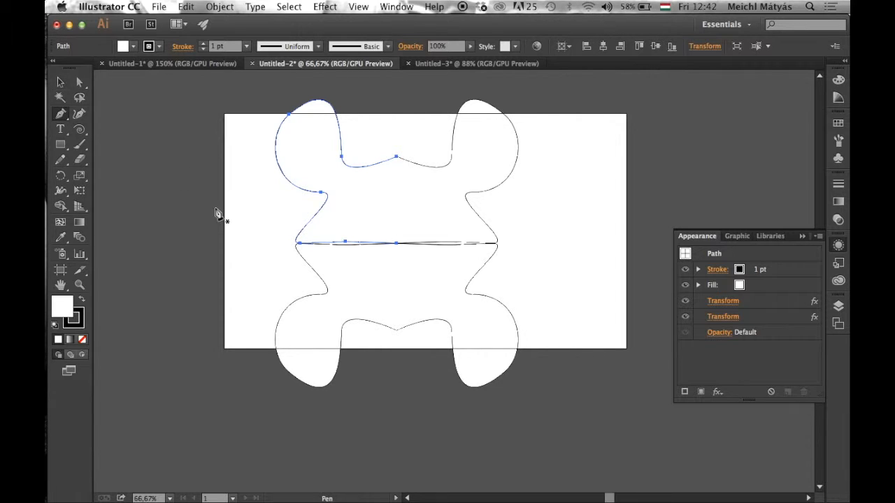
pyautogui.click(371, 163)
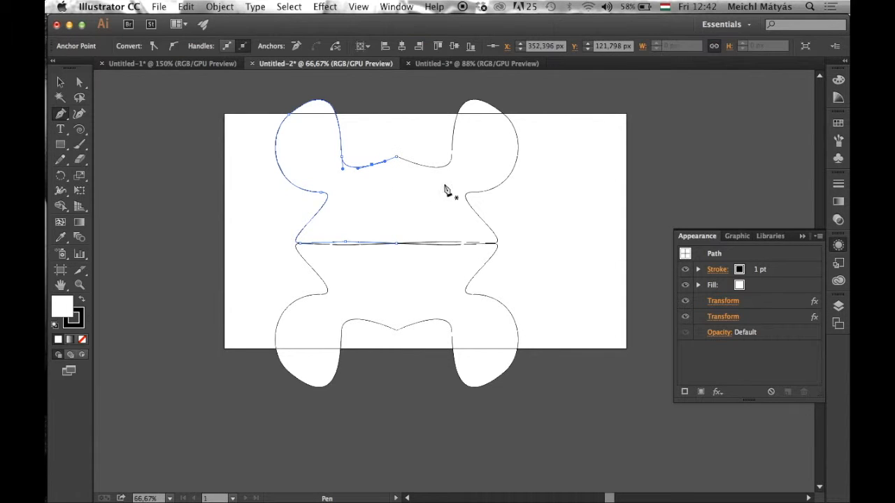
pyautogui.hotkey('shift', 'Down')
pyautogui.hotkey('shift', 'Down')
pyautogui.hotkey('shift', 'Down')
pyautogui.hotkey('shift', 'Down')
pyautogui.hotkey('shift', 'Down')
pyautogui.hotkey('shift', 'Down')
pyautogui.hotkey('shift', 'Down')
pyautogui.hotkey('shift', 'Down')
pyautogui.hotkey('shift', 'Down')
pyautogui.hotkey('shift', 'Down')
pyautogui.hotkey('shift', 'Down')
pyautogui.hotkey('shift', 'Down')
pyautogui.hotkey('shift', 'Down')
pyautogui.hotkey('shift', 'Down')
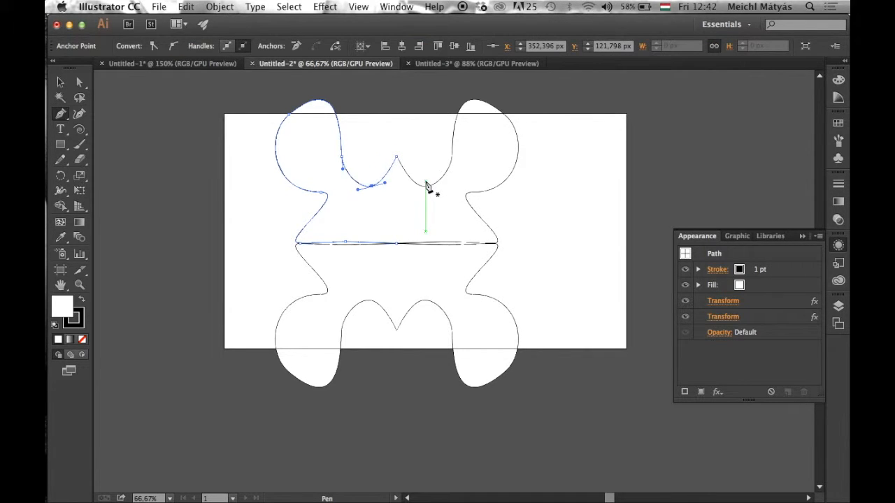
pyautogui.hotkey('shift', 'Down')
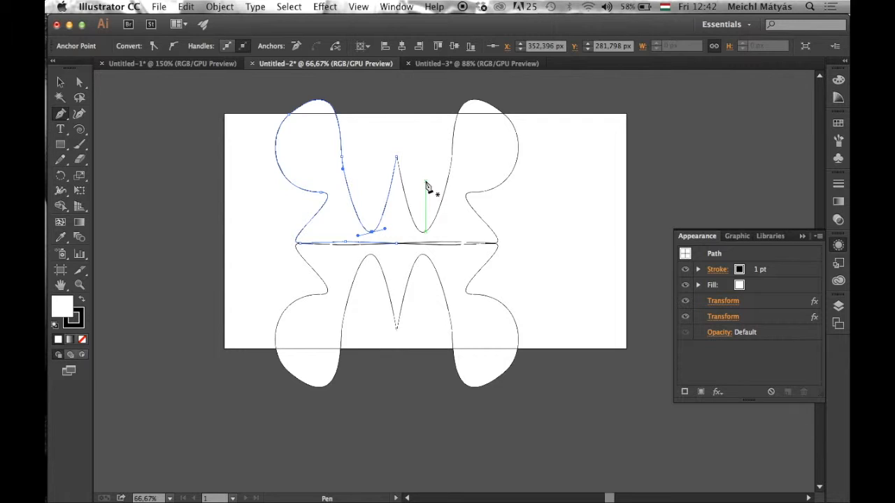
# Move the new inner-curve anchor point up to Y 21.798 px.
pyautogui.hotkey('shift', 'Up')
pyautogui.hotkey('shift', 'Up')
pyautogui.hotkey('shift', 'Up')
pyautogui.hotkey('shift', 'Up')
pyautogui.hotkey('shift', 'Up')
pyautogui.hotkey('shift', 'Up')
pyautogui.hotkey('shift', 'Up')
pyautogui.hotkey('shift', 'Up')
pyautogui.hotkey('shift', 'Up')
pyautogui.hotkey('shift', 'Up')
pyautogui.hotkey('shift', 'Up')
pyautogui.hotkey('shift', 'Up')
pyautogui.hotkey('shift', 'Up')
pyautogui.hotkey('shift', 'Up')
pyautogui.hotkey('shift', 'Up')
pyautogui.hotkey('shift', 'Up')
pyautogui.hotkey('shift', 'Up')
pyautogui.hotkey('shift', 'Up')
pyautogui.hotkey('shift', 'Up')
pyautogui.hotkey('shift', 'Up')
pyautogui.hotkey('shift', 'Up')
pyautogui.hotkey('shift', 'Up')
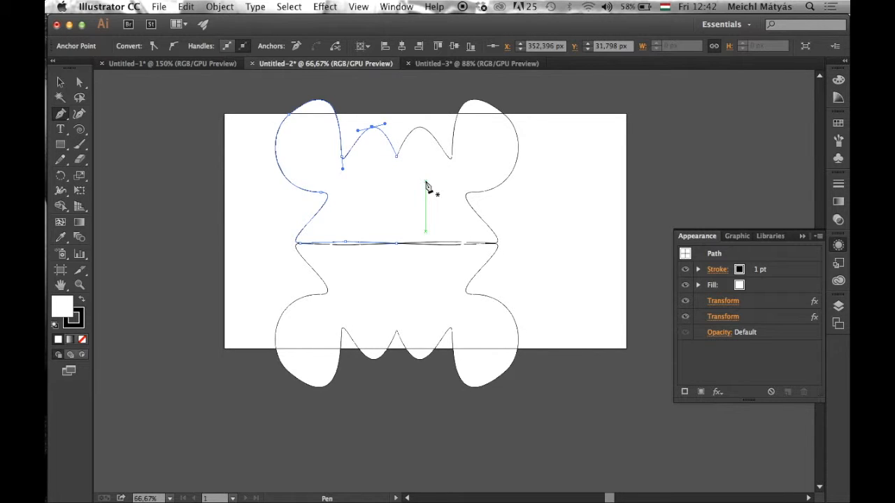
pyautogui.hotkey('shift', 'Up')
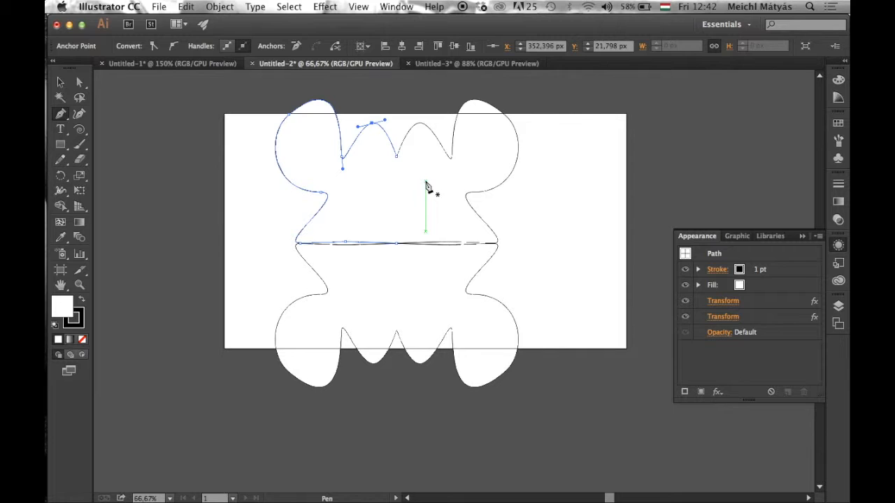
# Expand the appearance of the mirrored path and move the resulting group left and slightly down, near the artboard's left edge.
pyautogui.click(60, 83)
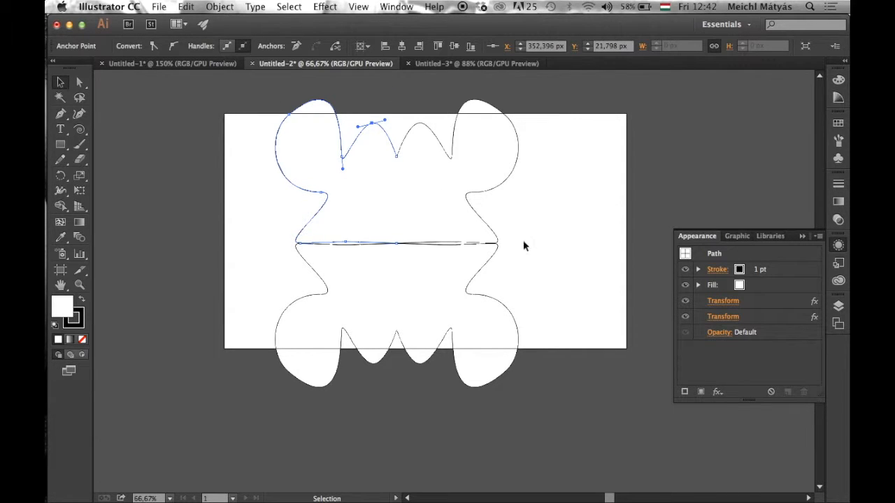
pyautogui.click(220, 7)
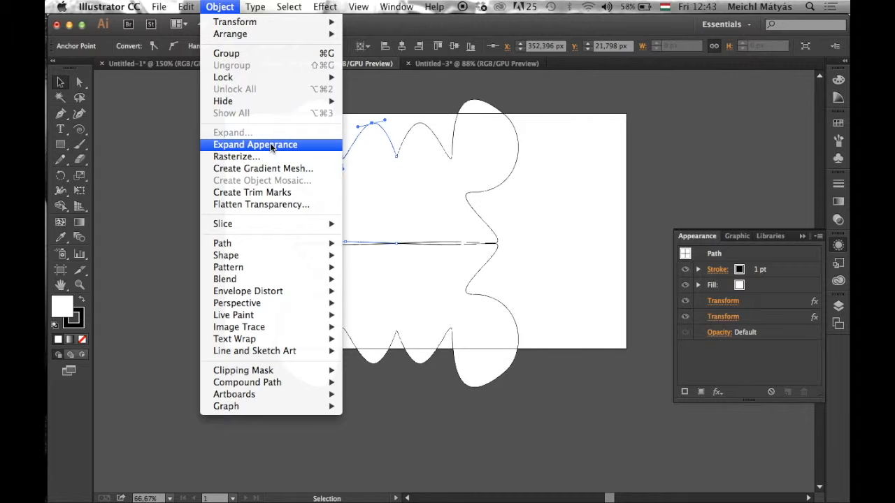
pyautogui.click(288, 144)
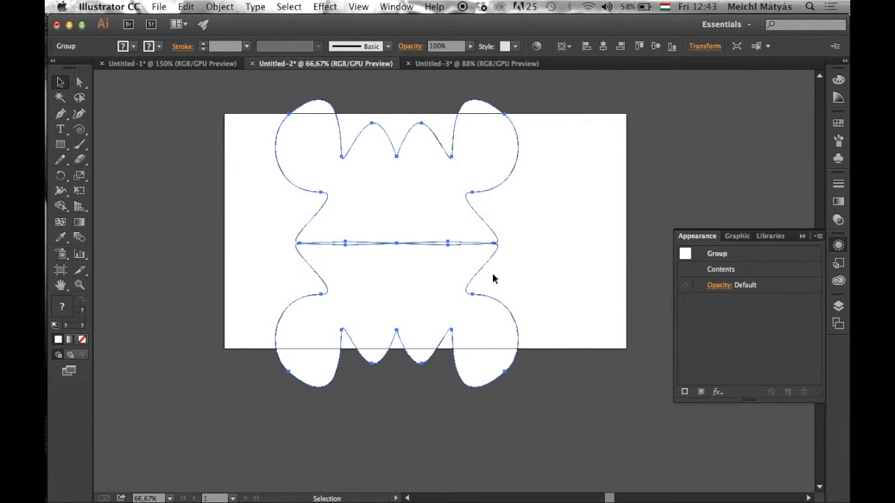
pyautogui.moveTo(491, 267); pyautogui.dragTo(415, 284)
pyautogui.hotkey('shift', 'Right')
pyautogui.hotkey('shift', 'Right')
pyautogui.hotkey('shift', 'Right')
pyautogui.hotkey('shift', 'Right')
pyautogui.hotkey('shift', 'Right')
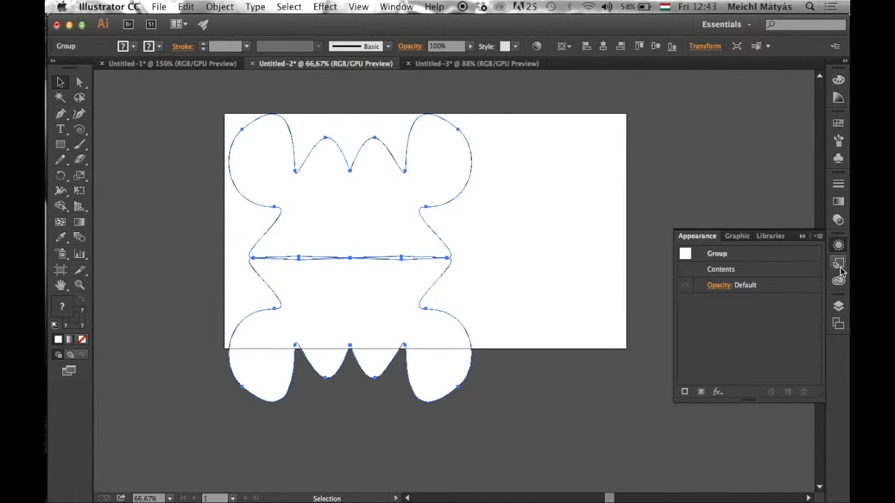
# Reveal the contents of Layer 1 and its group, and toggle the first subgroup's visibility off and on.
pyautogui.click(839, 307)
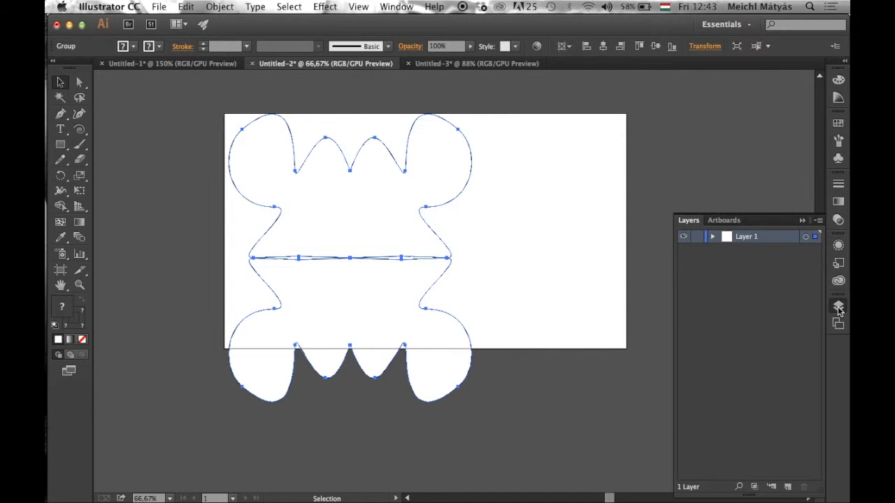
pyautogui.click(712, 237)
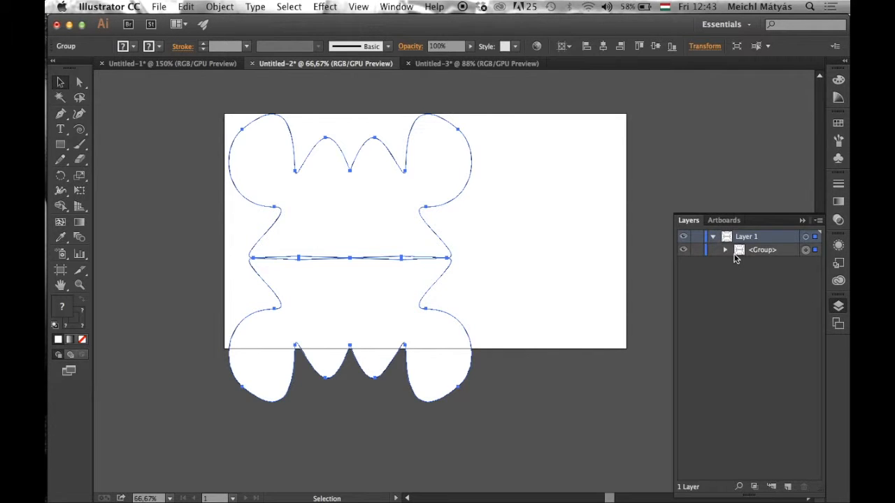
pyautogui.click(725, 249)
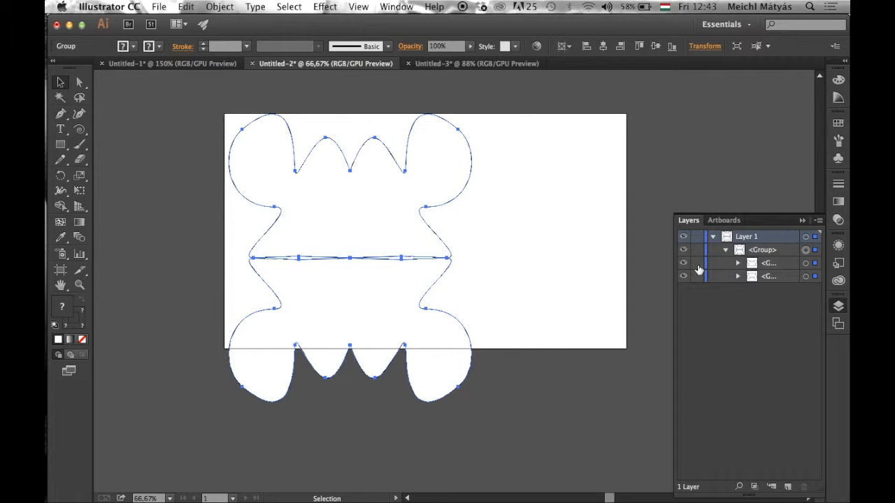
pyautogui.click(684, 265)
pyautogui.click(683, 265)
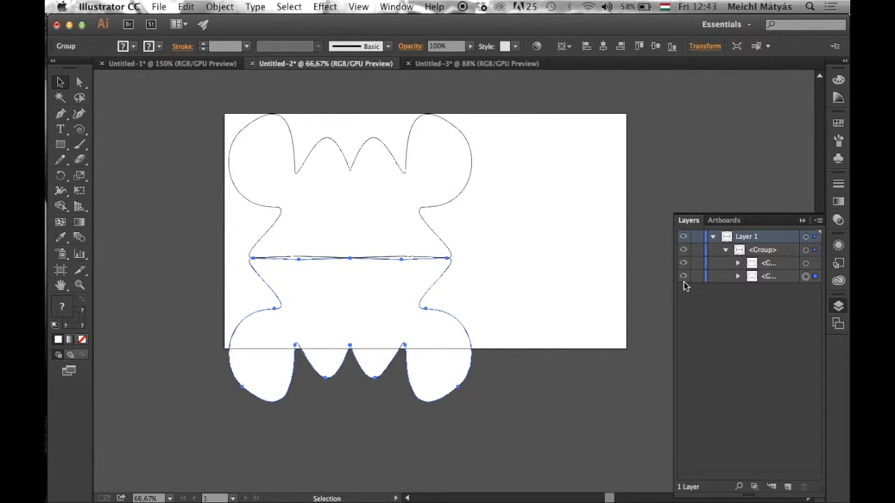
# Toggle the second subgroup's visibility off and on, and nudge that lower mirrored half up to overlap the upper half.
pyautogui.click(684, 277)
pyautogui.click(684, 278)
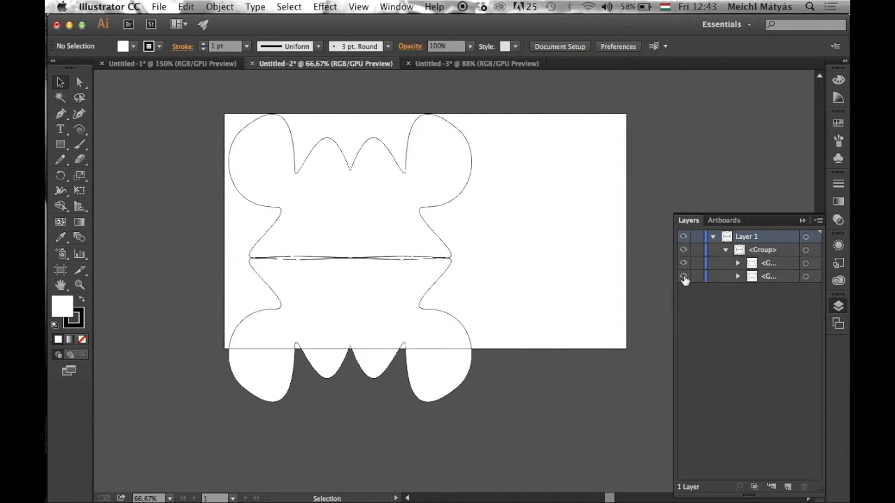
pyautogui.click(805, 276)
pyautogui.press('Up')
pyautogui.press('Up')
pyautogui.press('Up')
pyautogui.press('Up')
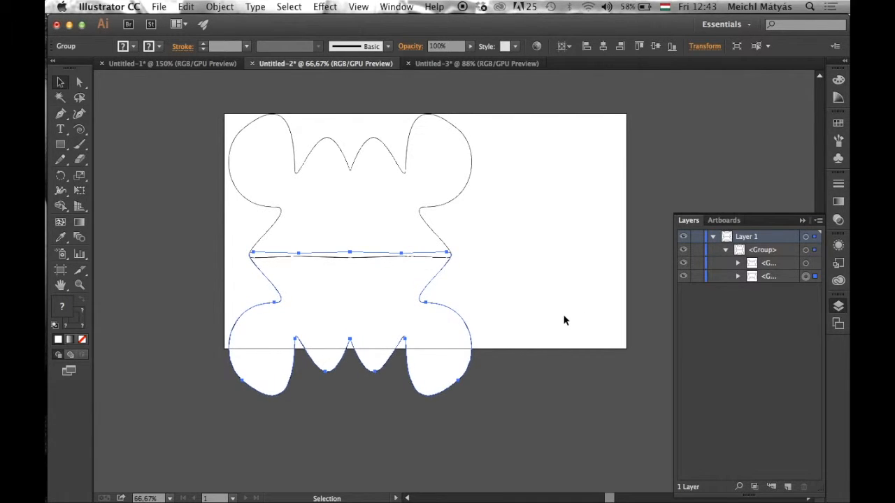
# Select both mirrored halves and try to merge their four quarters and the centre seam with the Shape Builder tool.
pyautogui.moveTo(518, 456); pyautogui.dragTo(170, 95)
pyautogui.scroll(2, 252, 194)
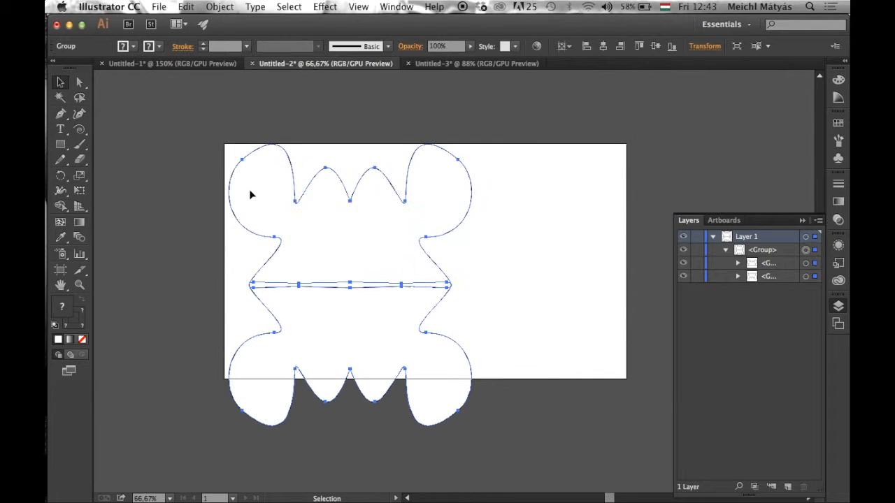
pyautogui.hotkey('shift', 'm')
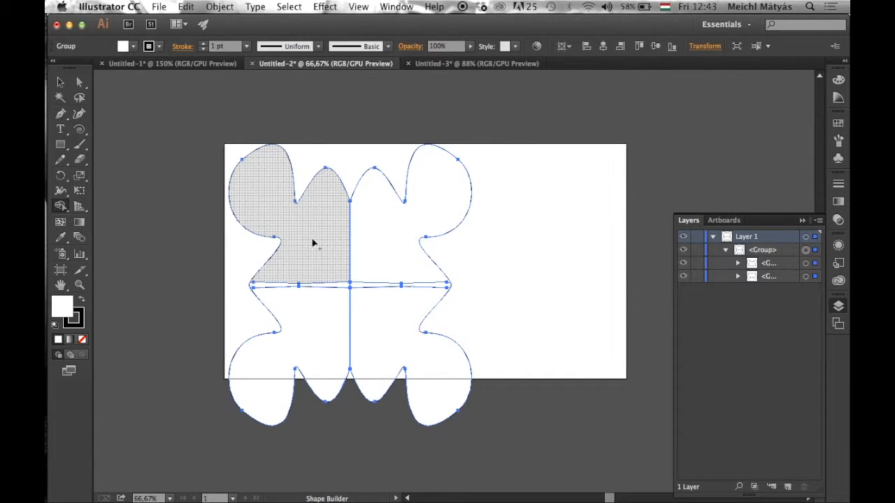
pyautogui.moveTo(313, 243)
pyautogui.mouseDown()
pyautogui.moveTo(385, 323)
pyautogui.moveTo(424, 346)
pyautogui.mouseUp()
pyautogui.moveTo(315, 275); pyautogui.dragTo(260, 296)
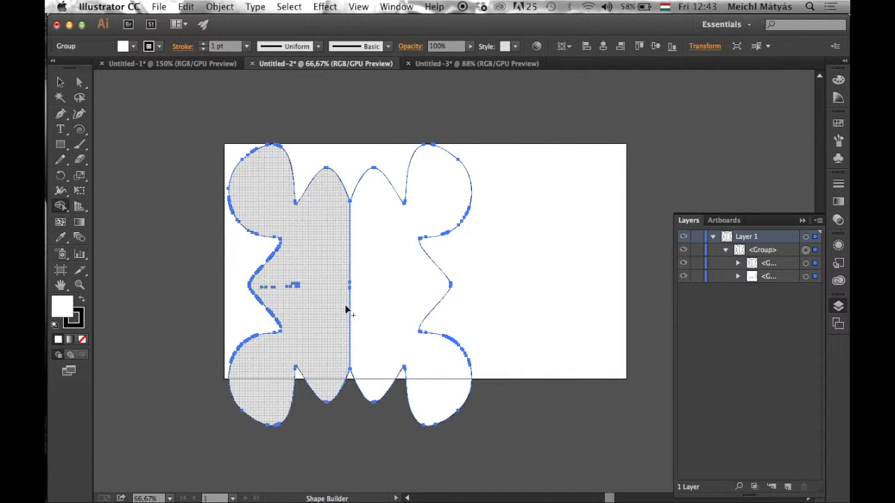
pyautogui.moveTo(360, 244); pyautogui.dragTo(328, 249)
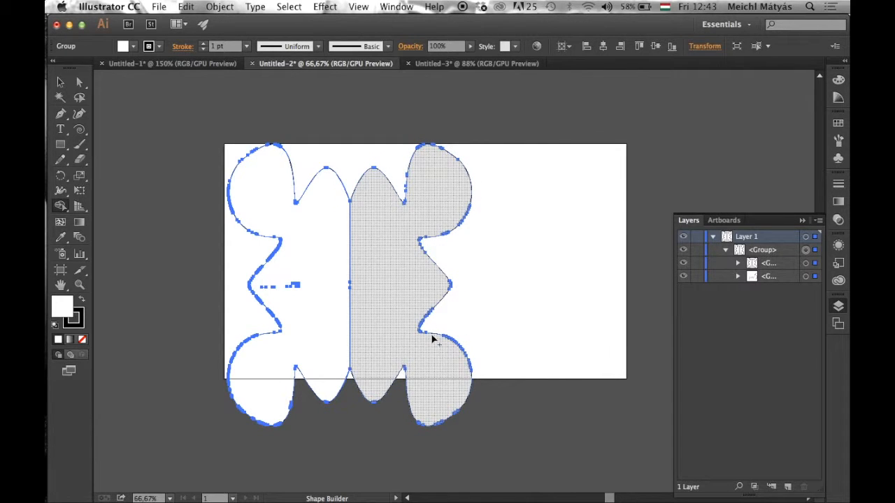
# Undo the Shape Builder merges and return to the Selection tool.
pyautogui.press('v')
pyautogui.click(413, 400)
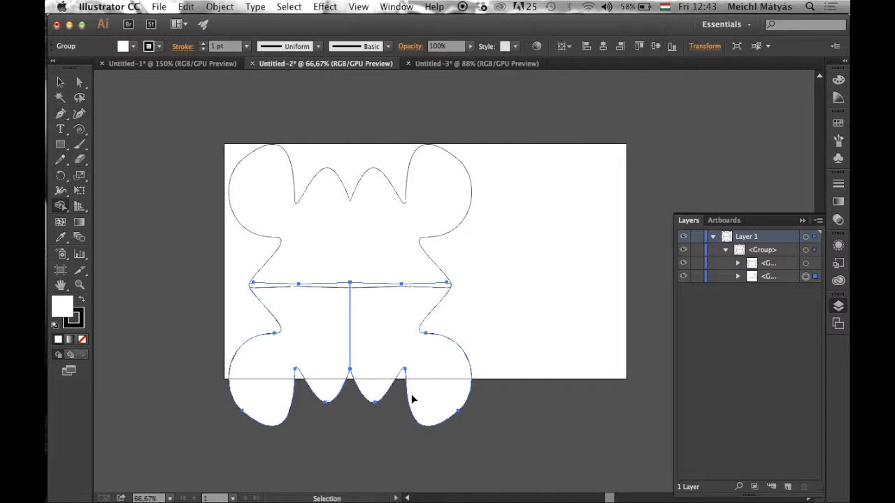
pyautogui.hotkey('shift', 'm')
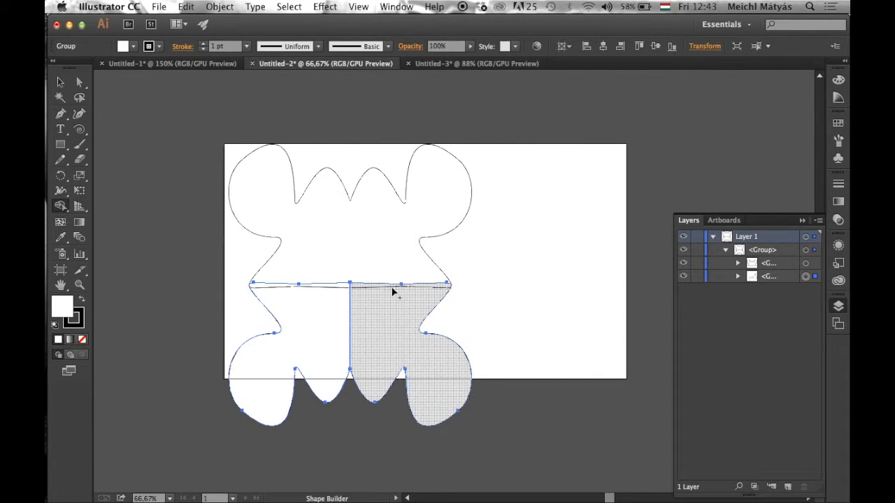
pyautogui.click(60, 82)
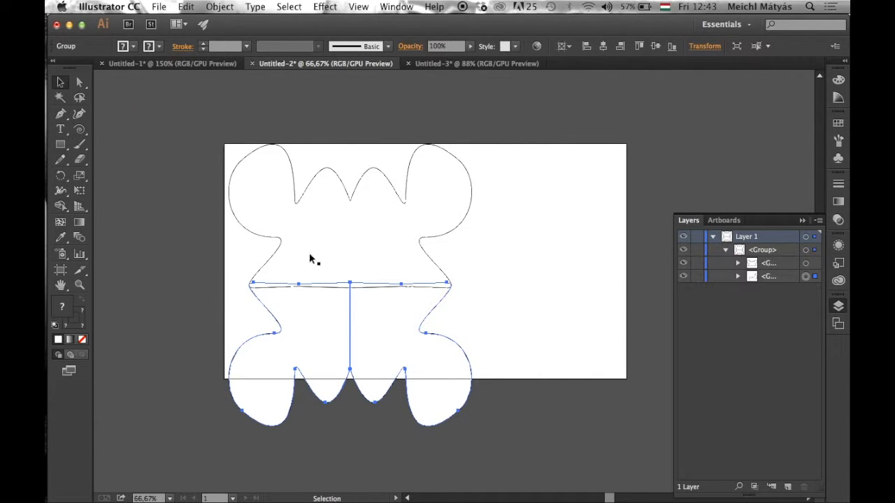
# Select both mirrored halves and make them into a compound path.
pyautogui.moveTo(505, 449); pyautogui.dragTo(148, 107)
pyautogui.click(220, 7)
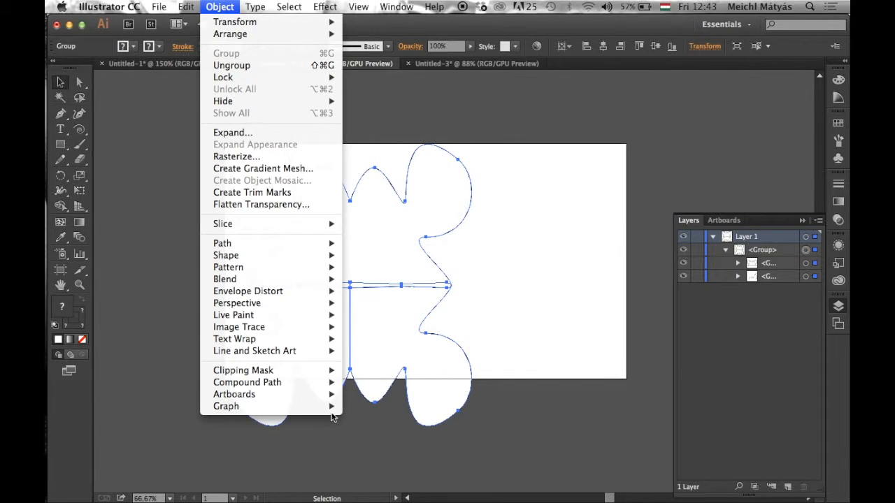
pyautogui.moveTo(292, 385)
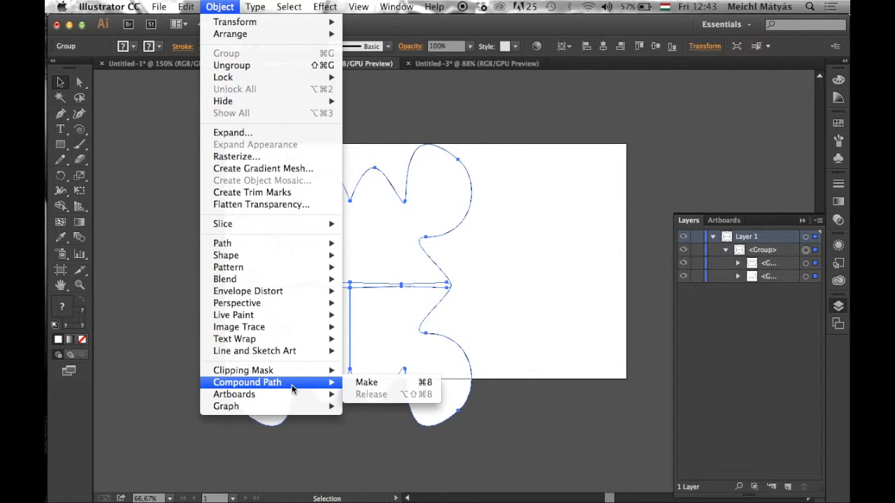
pyautogui.click(367, 382)
pyautogui.click(545, 434)
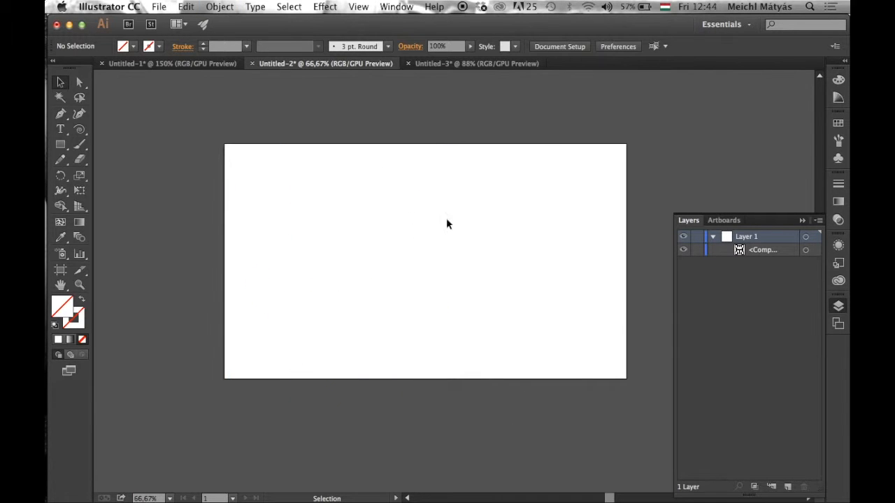
# Fill the compound path with black and inspect the overlap along its middle seam.
pyautogui.moveTo(527, 123); pyautogui.dragTo(143, 447)
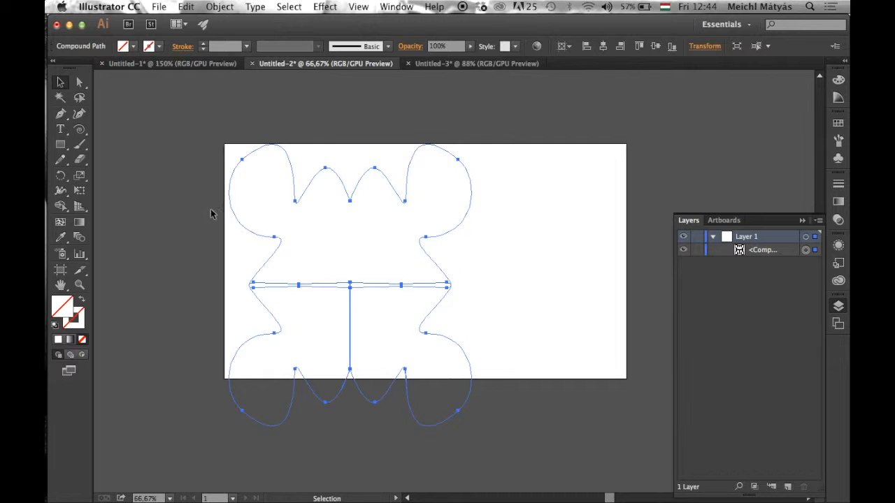
pyautogui.click(135, 48)
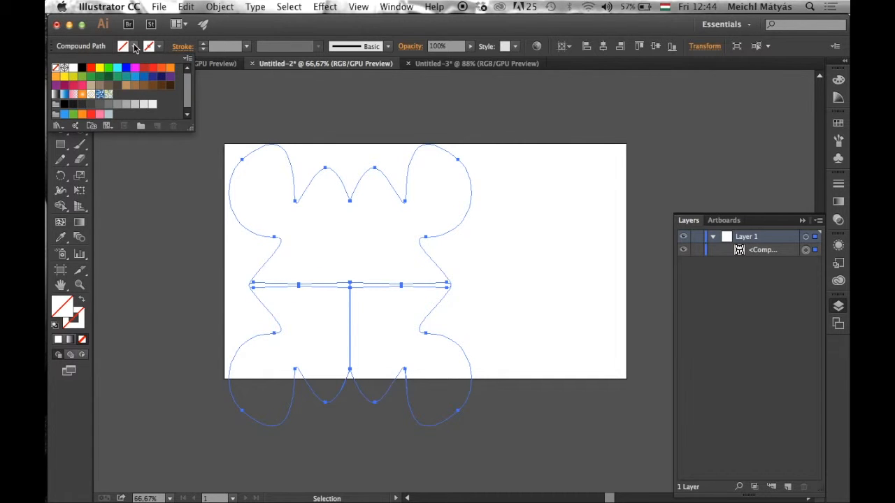
pyautogui.click(82, 68)
pyautogui.click(504, 299)
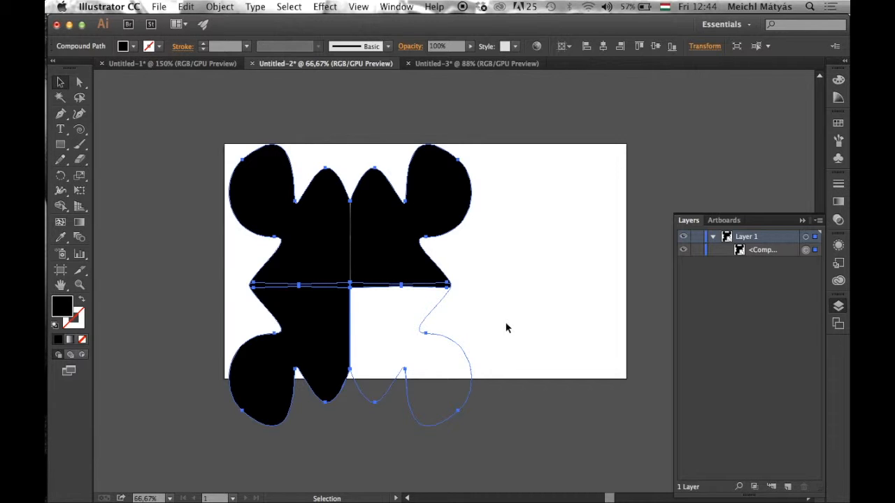
pyautogui.scroll(10, 376, 291)
pyautogui.scroll(-5, 376, 290)
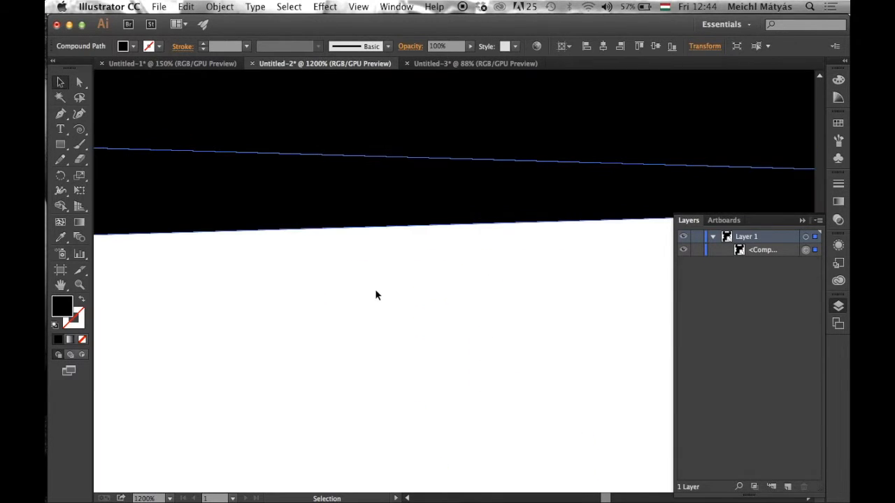
pyautogui.scroll(-10, 375, 292)
pyautogui.scroll(5, 376, 292)
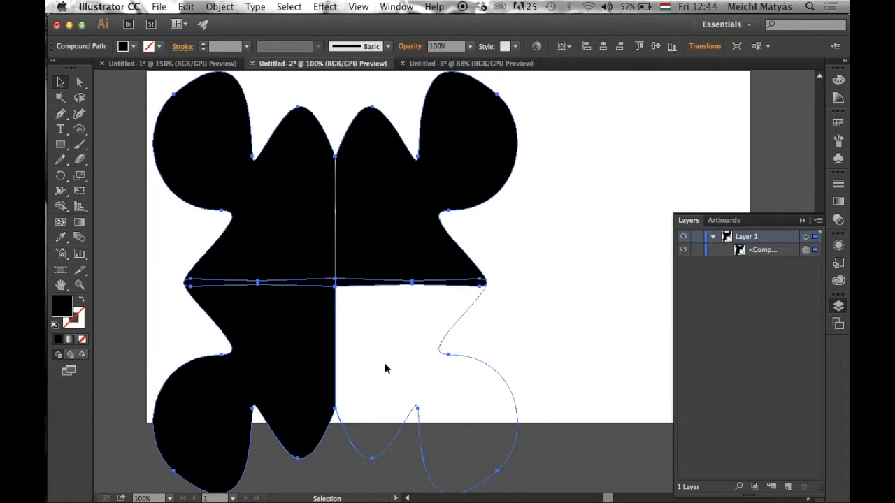
pyautogui.click(517, 287)
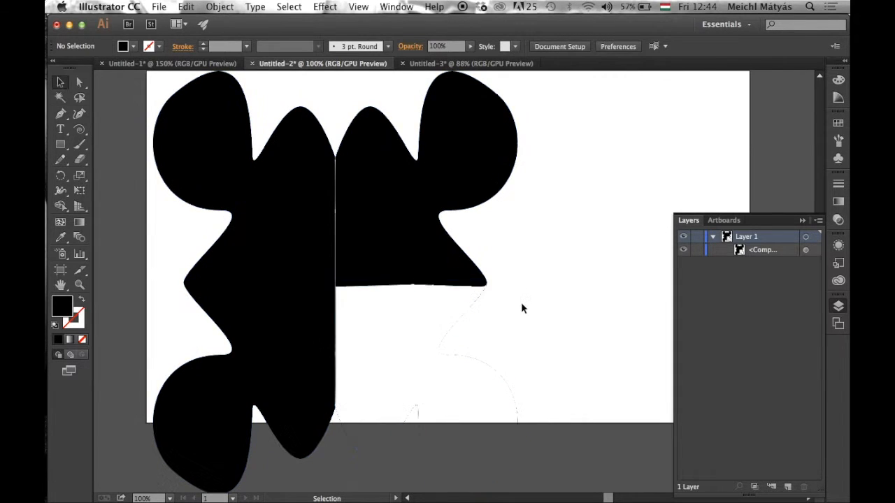
# Undo the black fill and try to move the lower half's outline down with the Direct Selection tool.
pyautogui.press('super+z')
pyautogui.press('v')
pyautogui.click(558, 296)
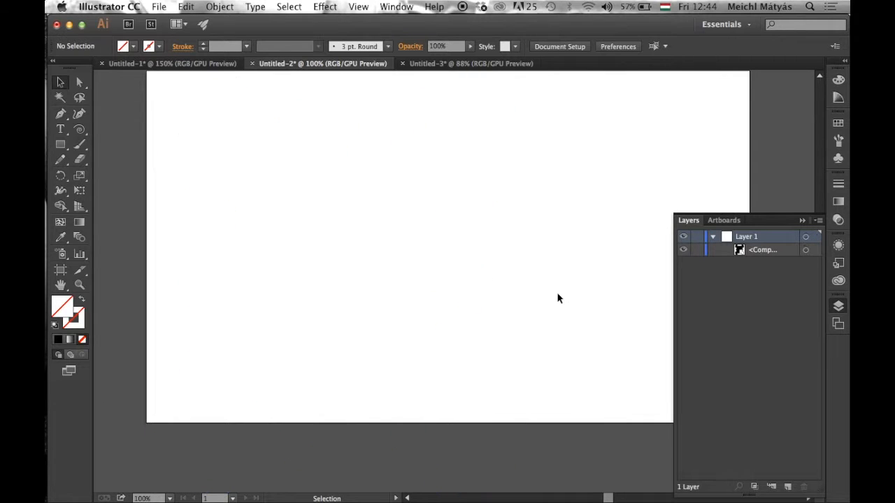
pyautogui.press('a')
pyautogui.press('super+a')
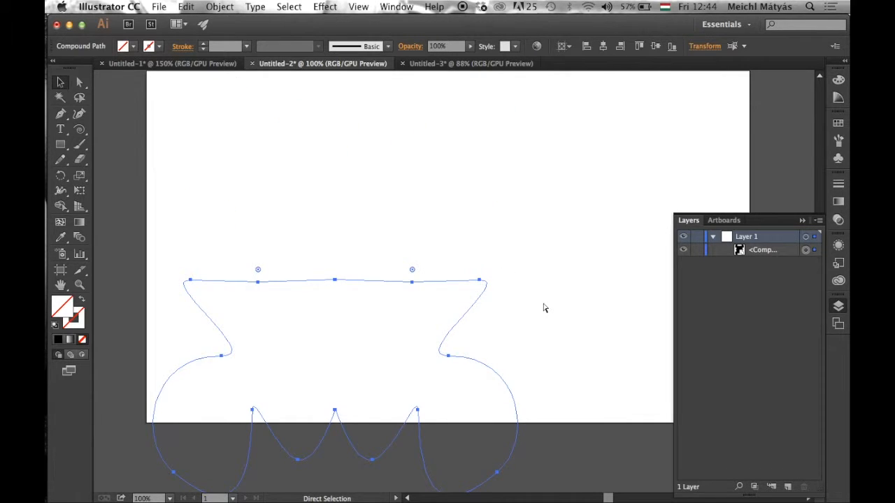
pyautogui.hotkey('shift', 'Down')
pyautogui.press('super+z')
pyautogui.press('super+a')
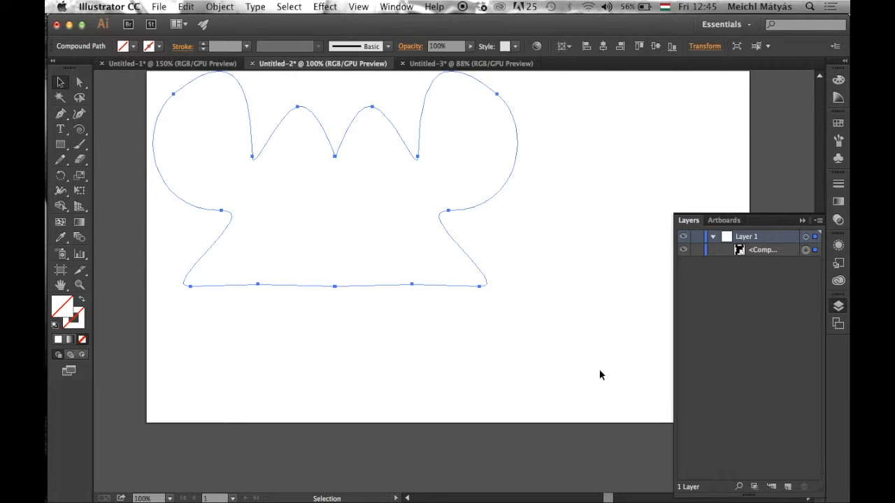
pyautogui.press('super+Tab')
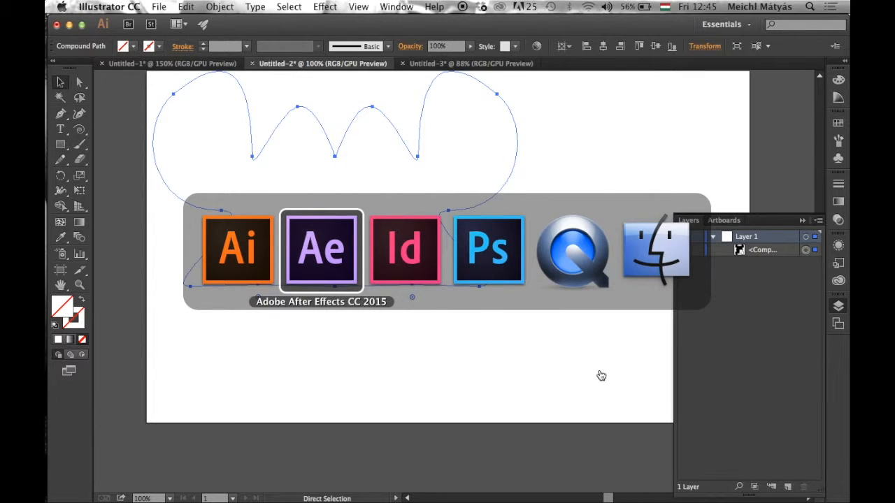
pyautogui.press('super+shift+Tab')
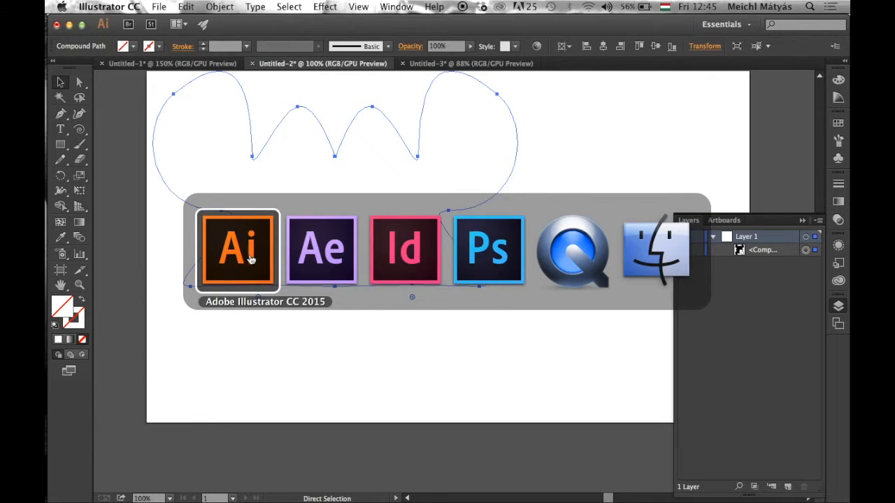
pyautogui.click(525, 272)
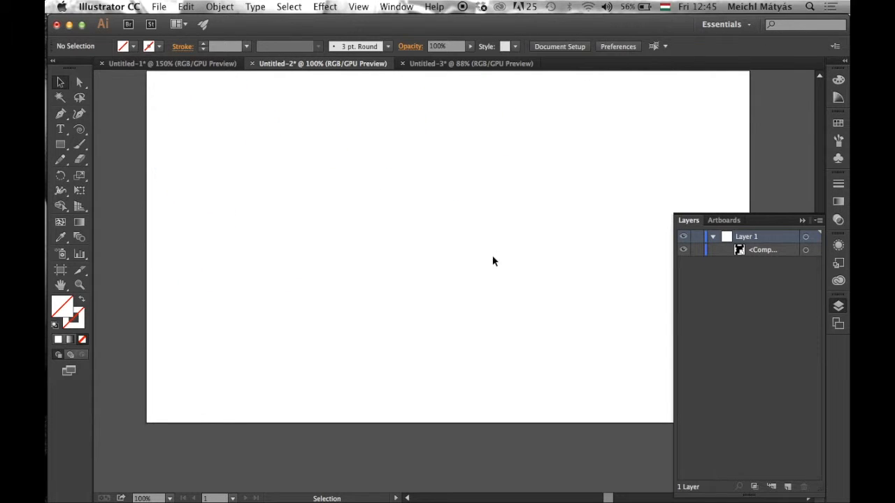
# Select the compound path and set its fill to a bright red.
pyautogui.click(446, 232)
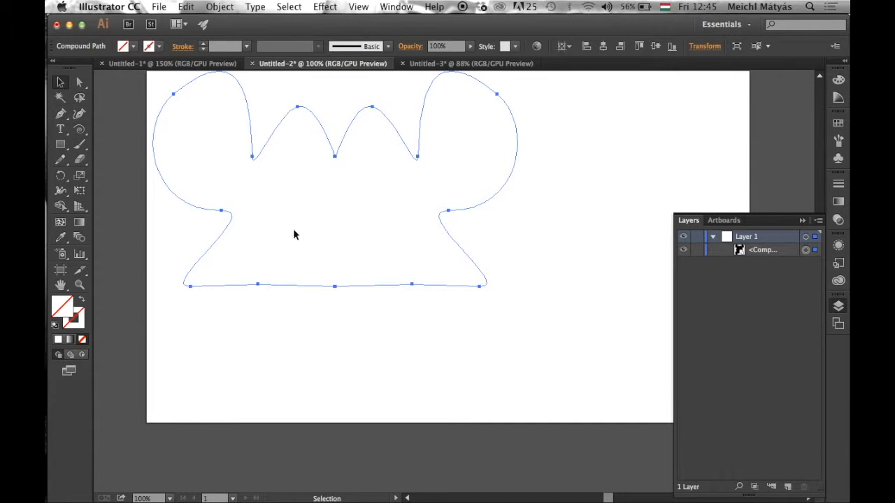
pyautogui.click(216, 9)
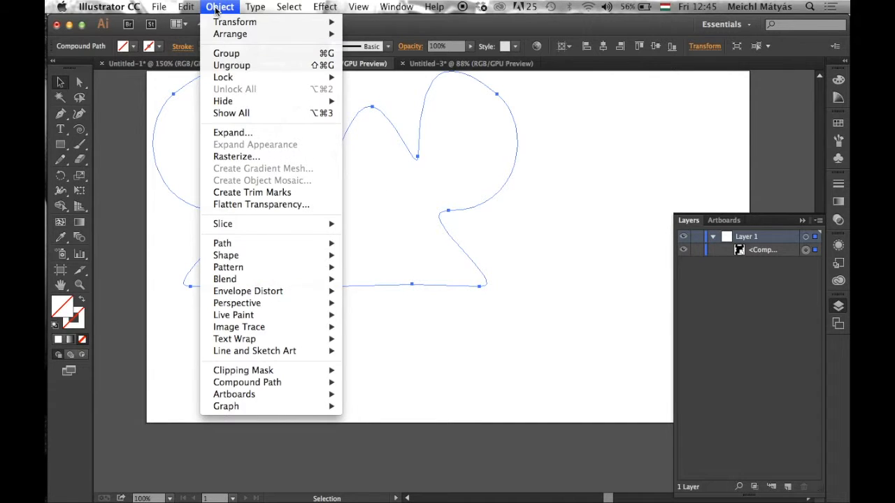
pyautogui.click(216, 9)
pyautogui.doubleClick(73, 312)
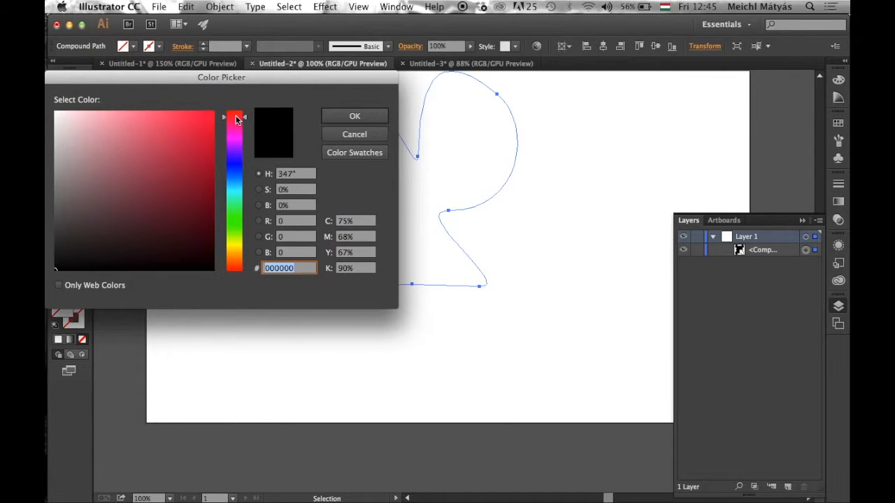
pyautogui.click(209, 114)
pyautogui.click(355, 116)
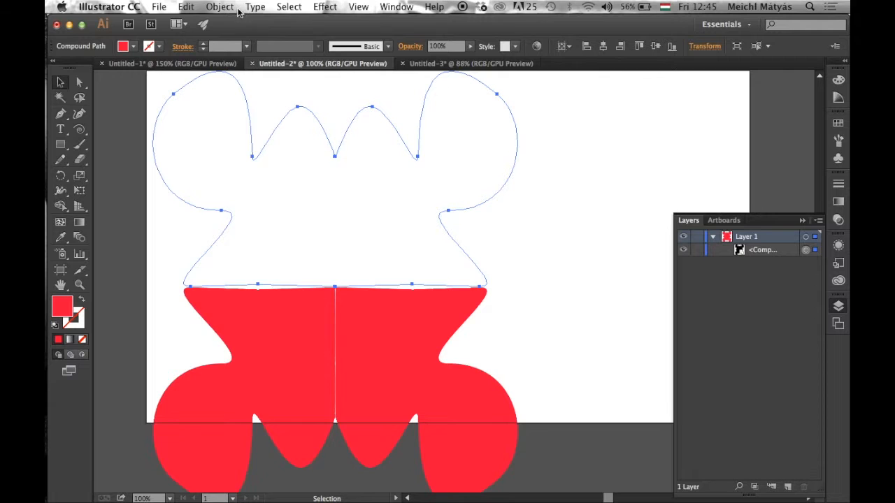
# Try to expand the red-filled compound path.
pyautogui.click(220, 7)
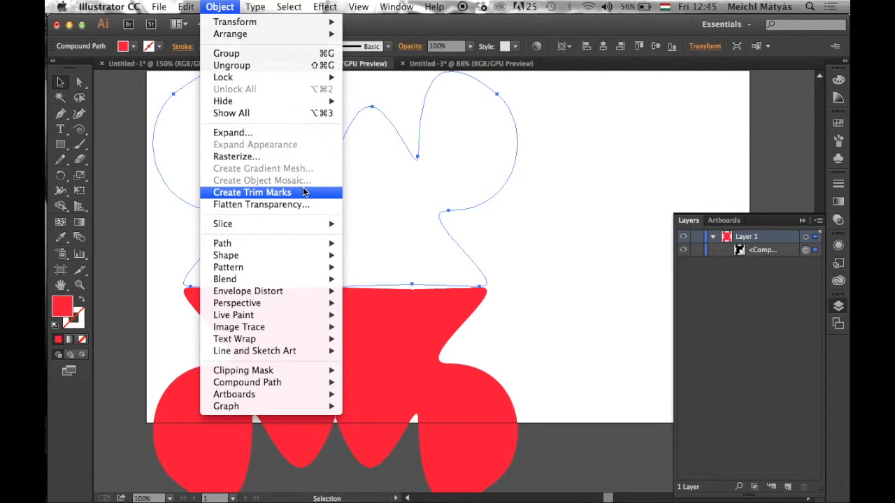
pyautogui.click(283, 132)
pyautogui.click(548, 390)
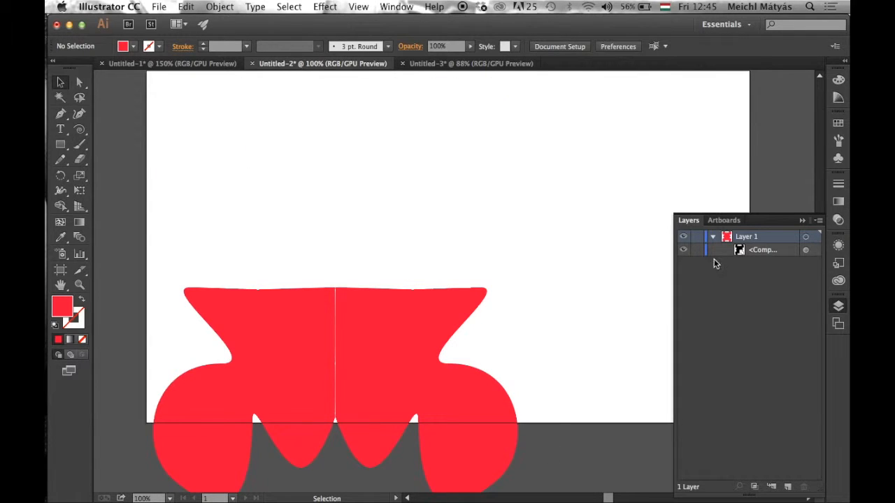
# Undo the red fill and the compound path, and nudge the expanded group left past the artboard's edge.
pyautogui.press('super+z')
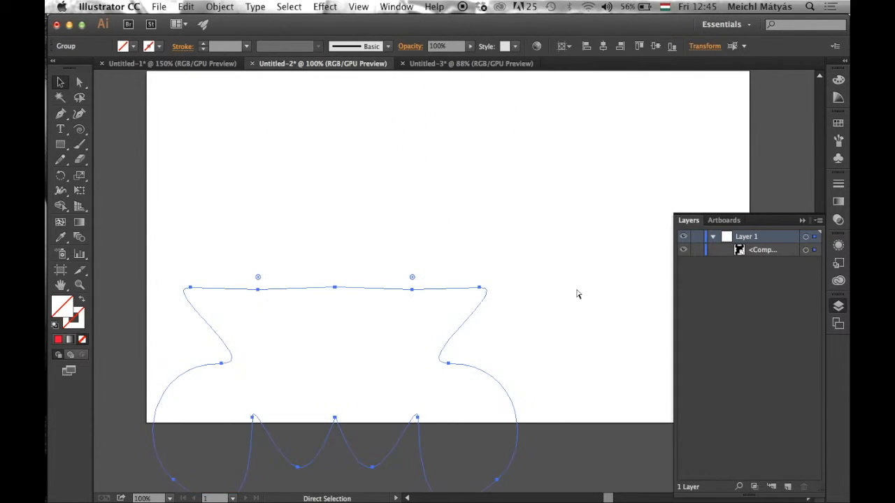
pyautogui.press('super+z')
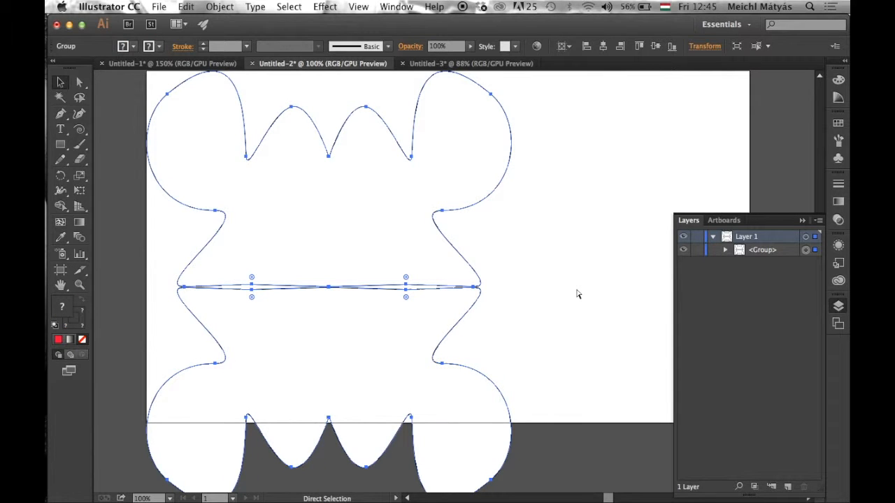
pyautogui.hotkey('shift', 'Left')
pyautogui.hotkey('shift', 'Left')
pyautogui.hotkey('shift', 'Left')
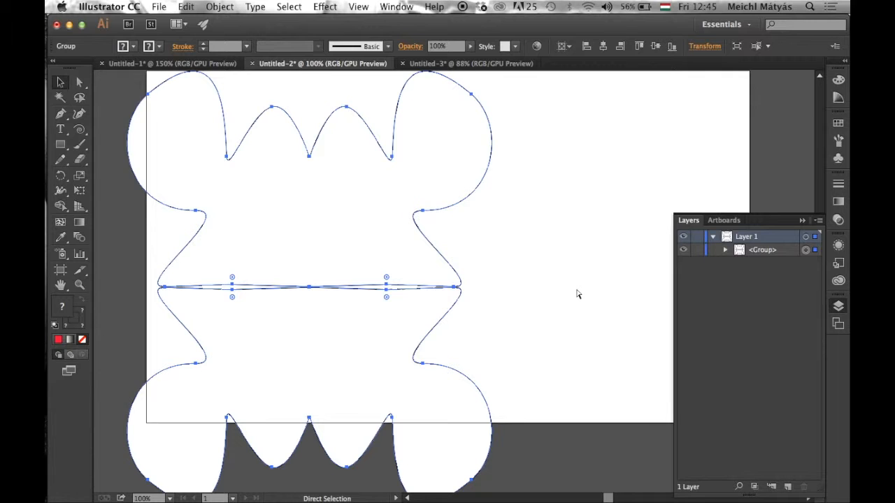
# Try to merge the expanded group's quarters diagonally across the centre with the Shape Builder tool.
pyautogui.press('v')
pyautogui.hotkey('shift', 'm')
pyautogui.moveTo(379, 377); pyautogui.dragTo(235, 210)
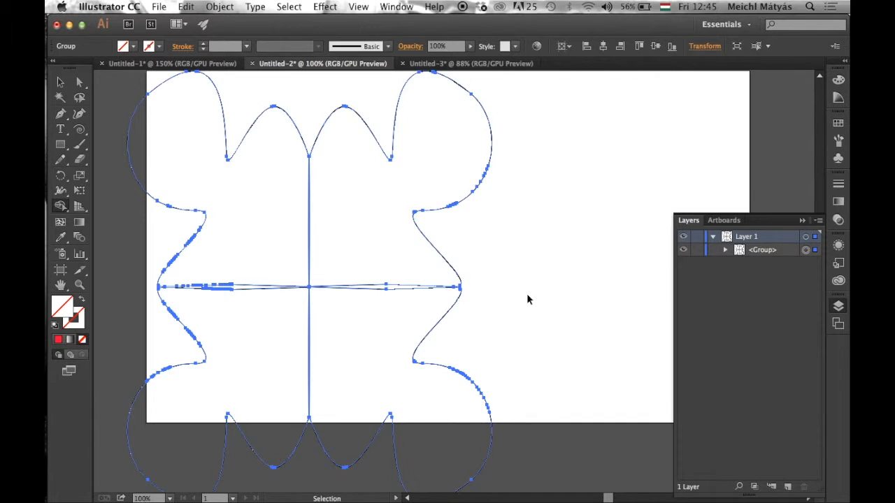
# Undo the Shape Builder merge, the group moves and the appearance expansion to return to the live mirrored path.
pyautogui.press('super+z')
pyautogui.press('super+z')
# Undo the last position changes of the anchor point on the mirrored shape's upper inner curve.
pyautogui.press('super+z')
pyautogui.press('super+z')
pyautogui.press('super+z')
pyautogui.press('super+z')
pyautogui.press('super+z')
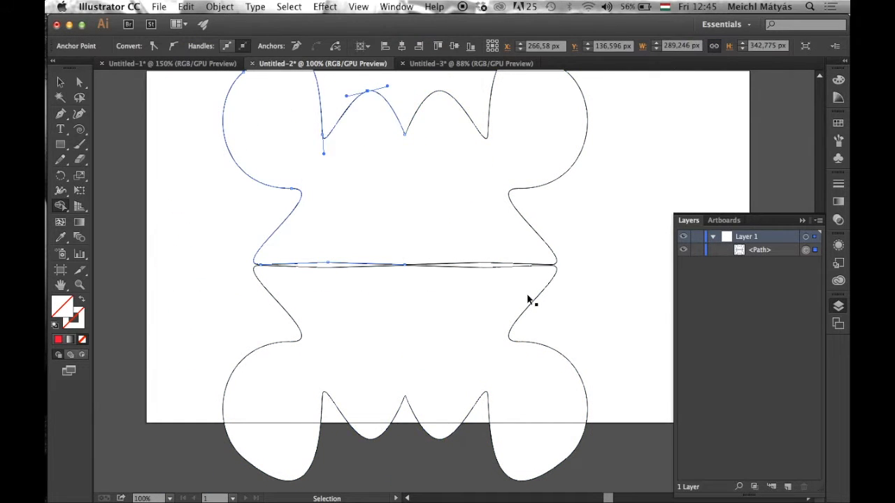
pyautogui.press('super+z')
pyautogui.press('super+z')
pyautogui.press('super+z')
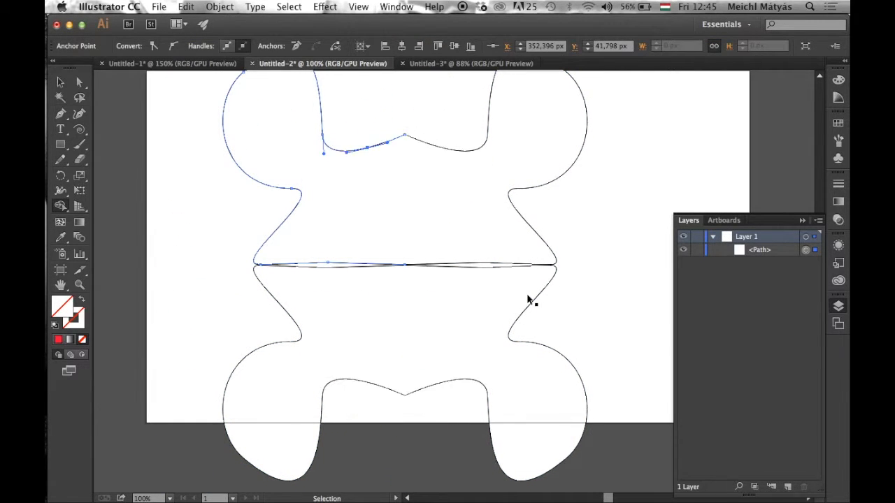
# Delete the second Transform effect from the path's appearance, keeping only the first Transform effect.
pyautogui.click(839, 248)
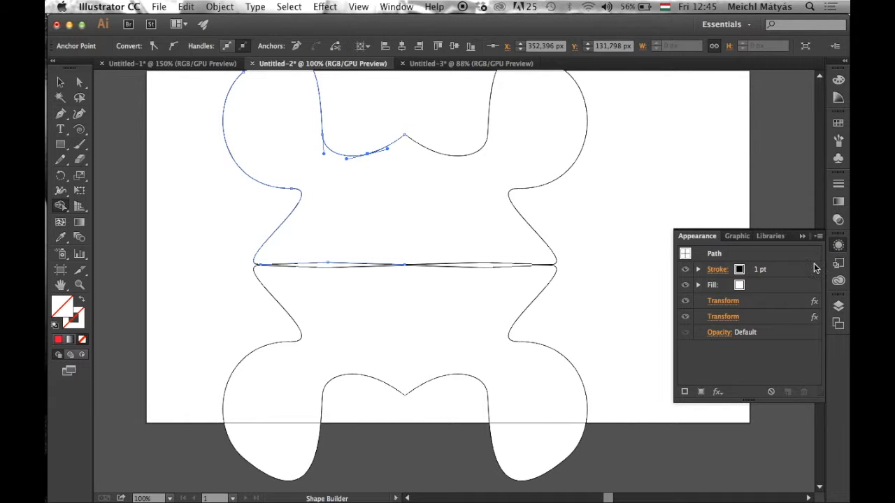
pyautogui.click(686, 302)
pyautogui.click(685, 301)
pyautogui.click(760, 319)
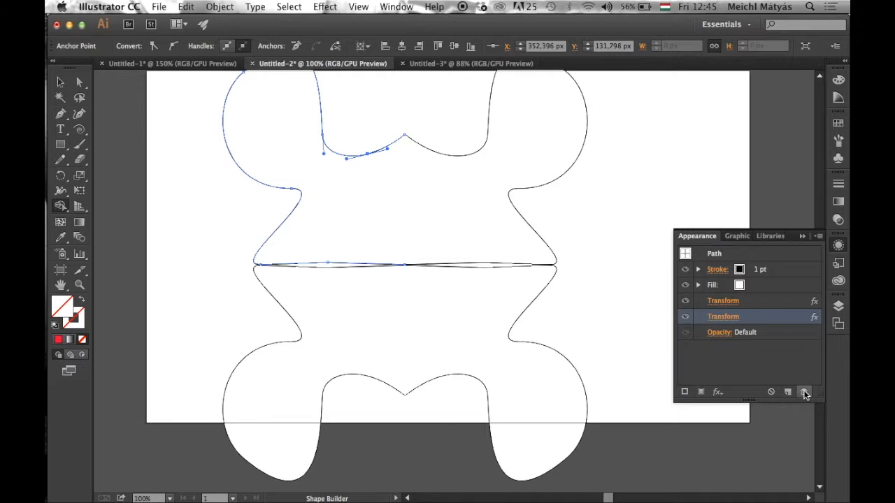
pyautogui.click(804, 393)
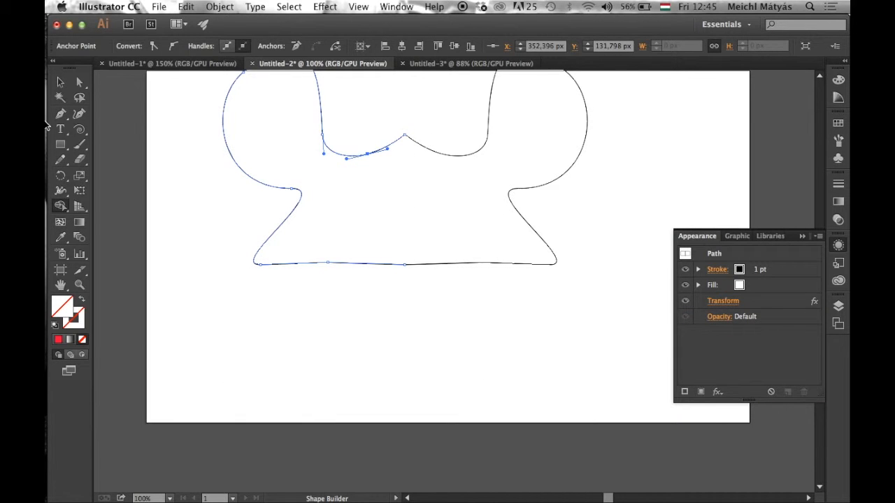
# Expand the appearance of the horizontally mirrored path.
pyautogui.click(60, 82)
pyautogui.click(547, 278)
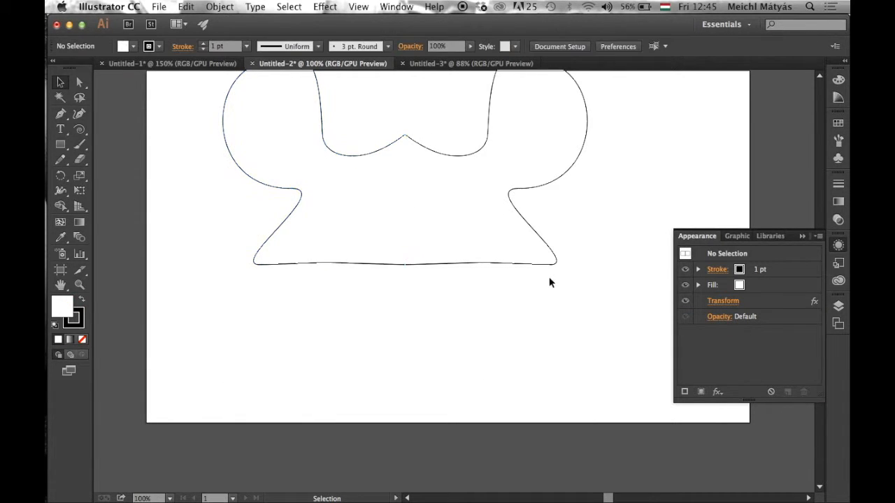
pyautogui.click(503, 263)
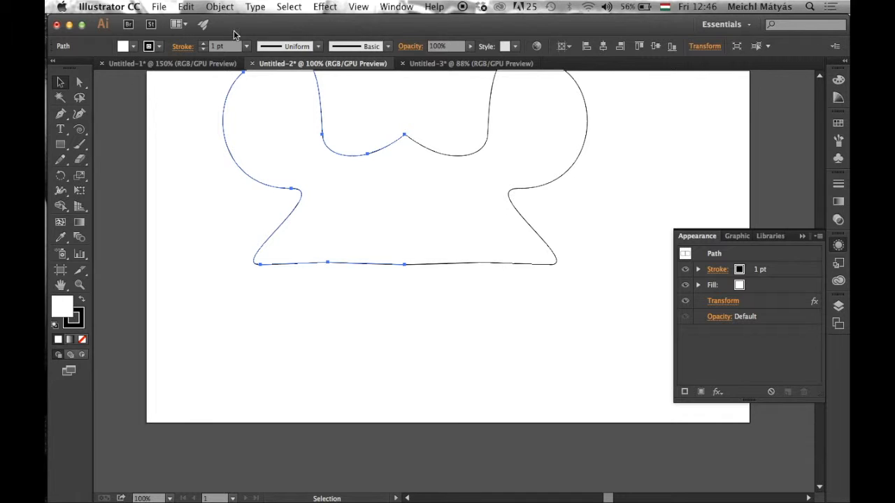
pyautogui.click(216, 9)
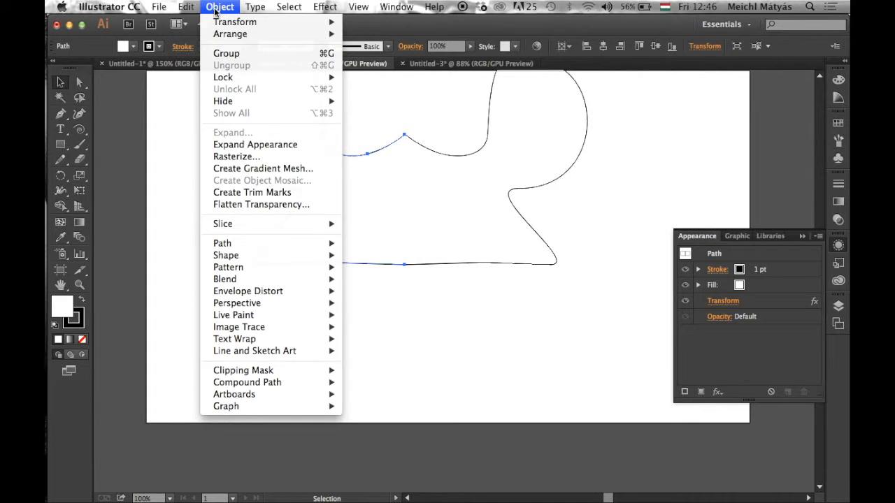
pyautogui.click(256, 145)
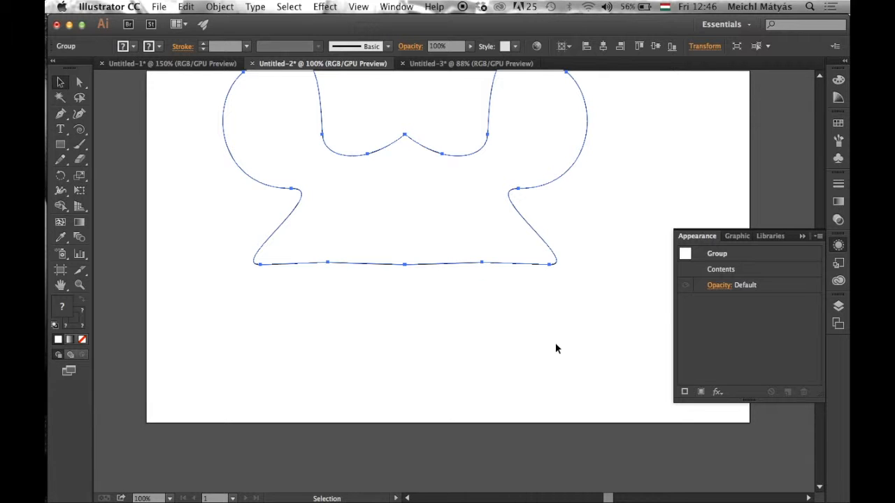
# Switch to InDesign and add a new page after page 2 of the document.
pyautogui.press('super+Tab')
pyautogui.press('super+Tab')
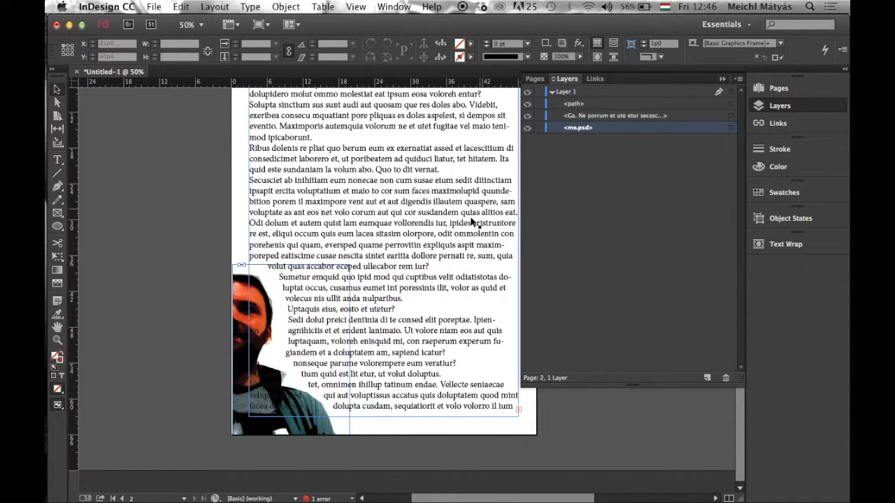
pyautogui.click(769, 89)
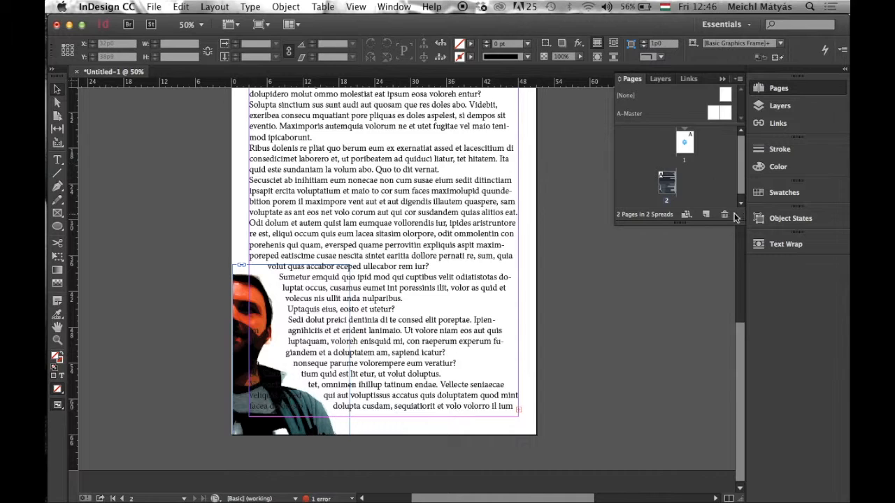
pyautogui.click(706, 215)
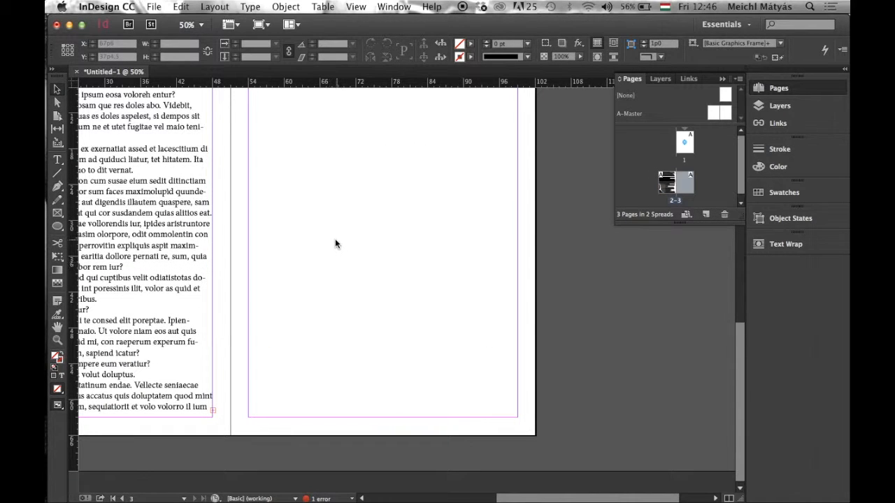
# Paste the copied mirrored shape onto page 3 and nudge it up and left to about X 52p2, Y 20p7.
pyautogui.press('super+v')
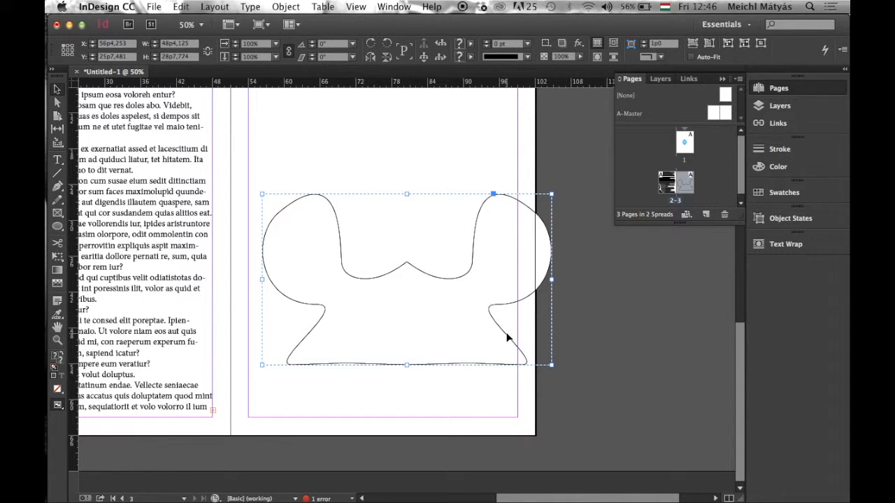
pyautogui.click(599, 392)
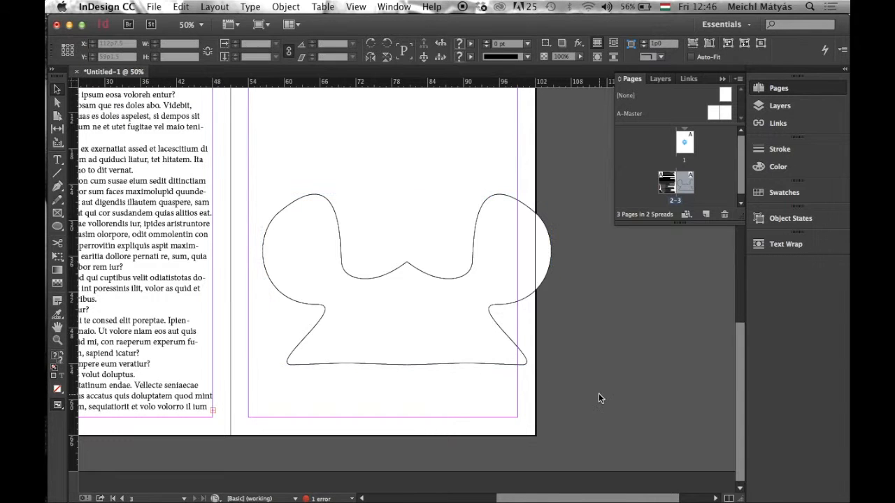
pyautogui.click(498, 341)
pyautogui.hotkey('shift', 'Left')
pyautogui.hotkey('shift', 'Left')
pyautogui.hotkey('shift', 'Left')
pyautogui.hotkey('shift', 'Up')
pyautogui.hotkey('shift', 'Up')
pyautogui.hotkey('shift', 'Left')
pyautogui.hotkey('shift', 'Left')
pyautogui.hotkey('shift', 'Up')
pyautogui.hotkey('shift', 'Up')
pyautogui.hotkey('shift', 'Up')
pyautogui.hotkey('shift', 'Up')
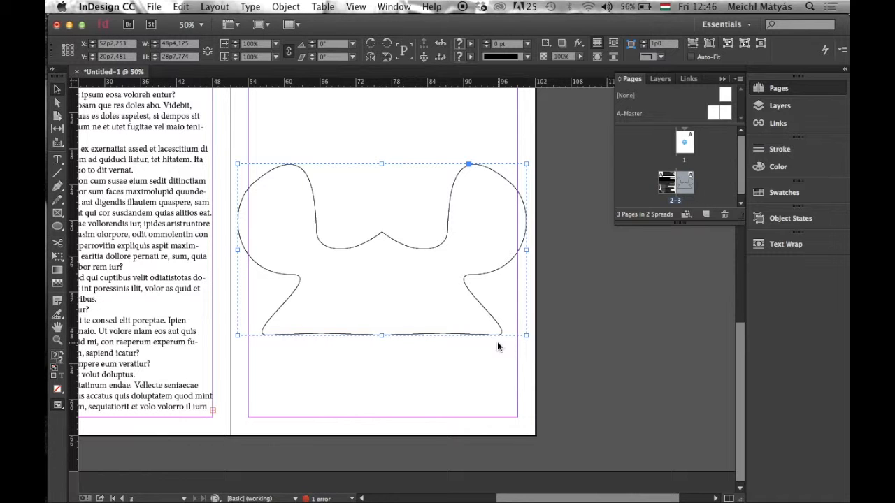
# Place 2015-02-12 16.42.03.jpg inside the pasted shape's left half and shift the photo within that frame.
pyautogui.press('super+d')
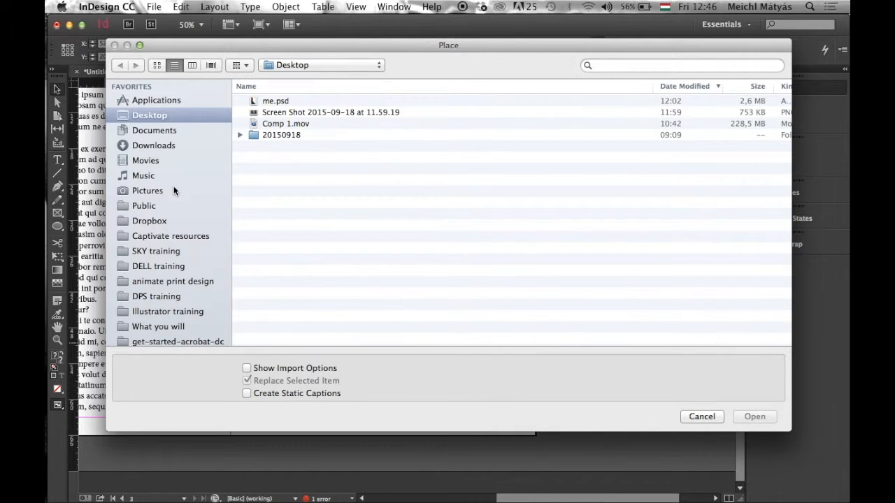
pyautogui.click(144, 191)
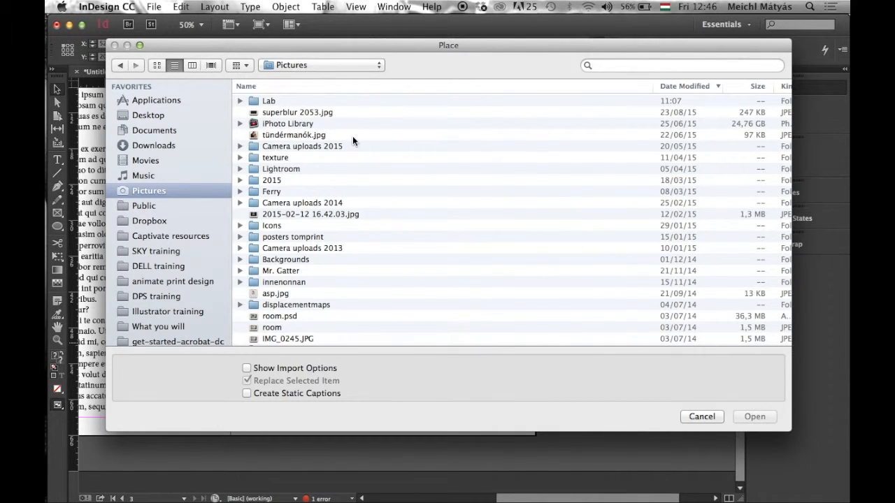
pyautogui.scroll(-3, 445, 210)
pyautogui.click(303, 175)
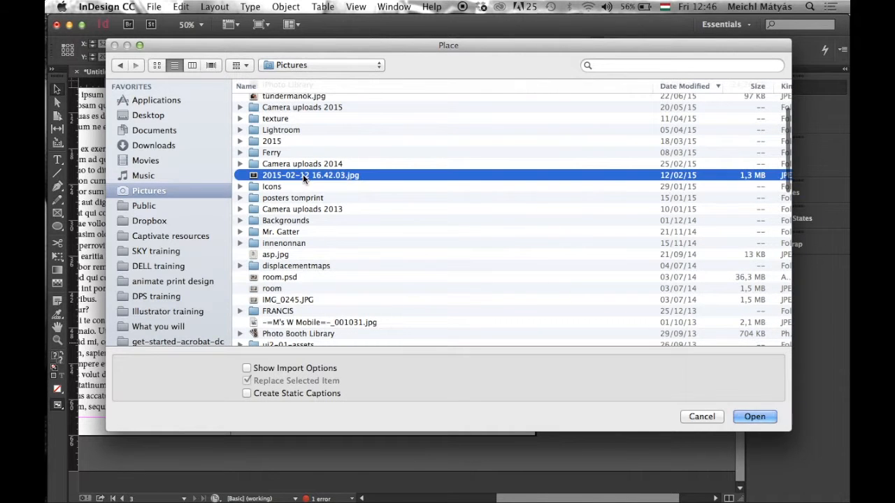
pyautogui.press('space')
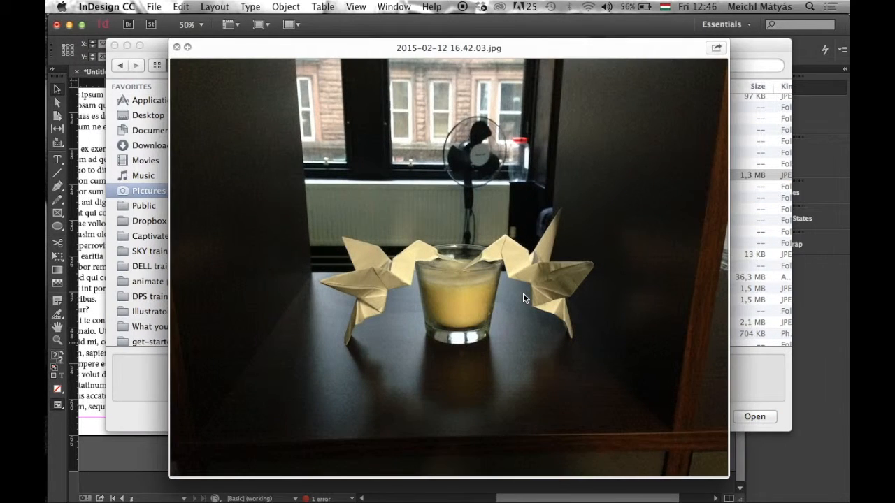
pyautogui.press('space')
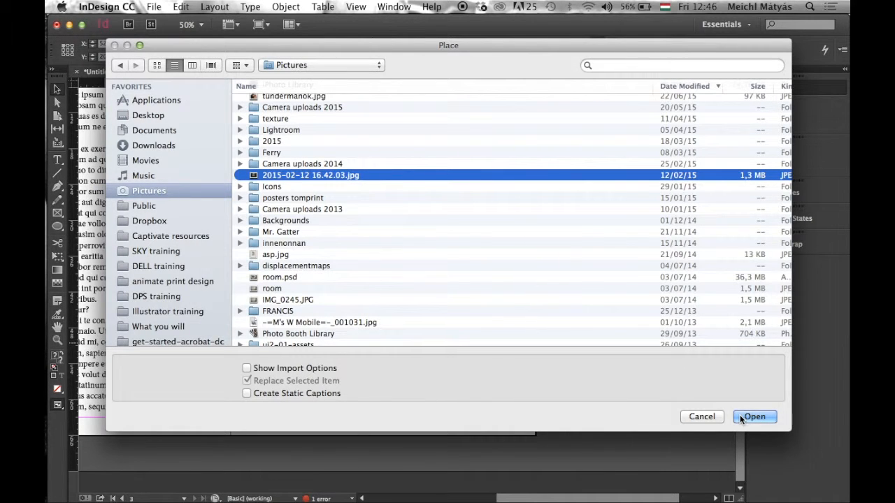
pyautogui.click(759, 416)
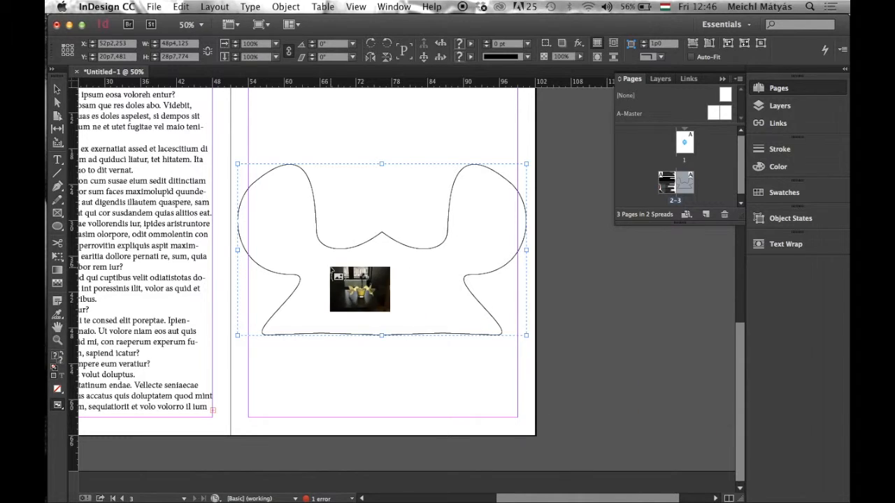
pyautogui.click(331, 271)
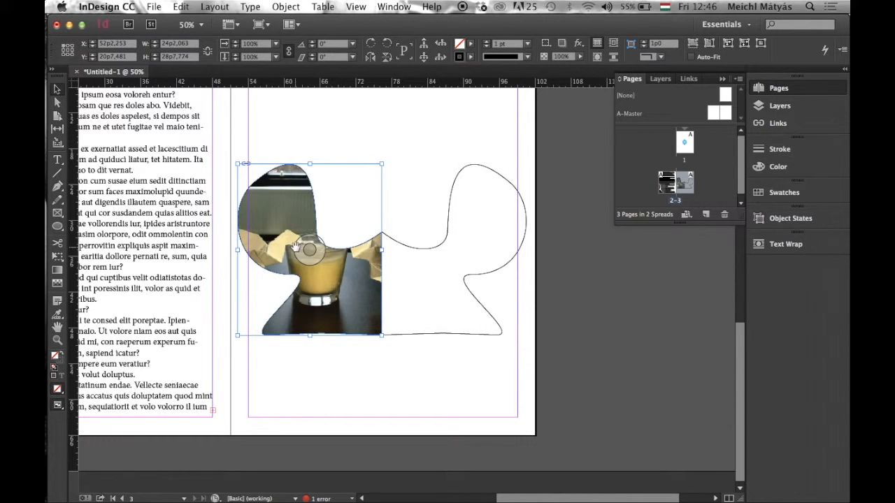
pyautogui.moveTo(310, 249); pyautogui.dragTo(336, 306)
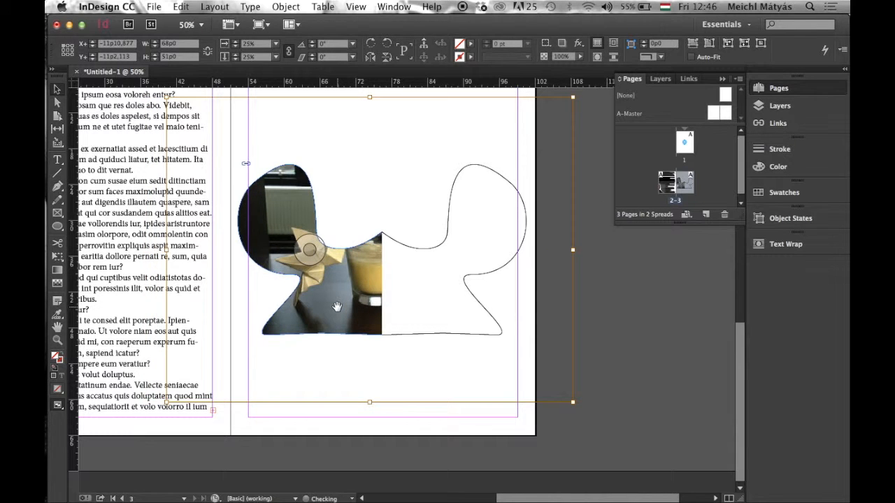
# Delete the pasted shape group together with its placed photo from page 3.
pyautogui.click(636, 386)
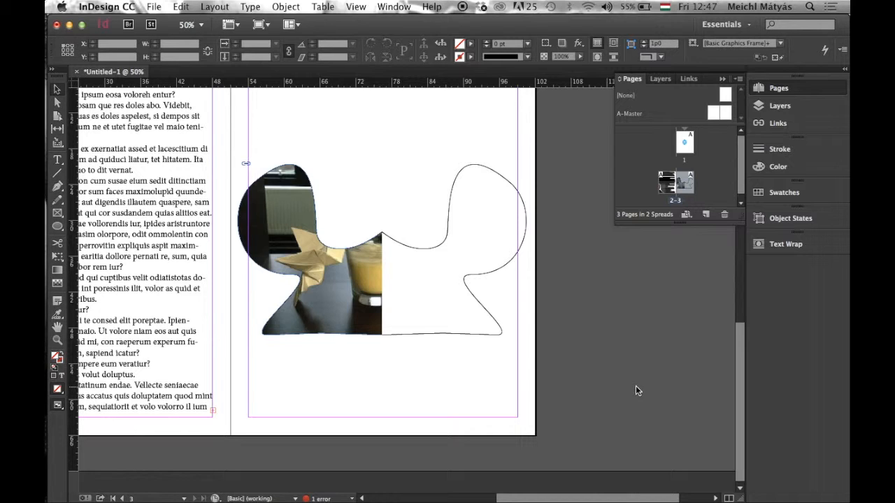
pyautogui.click(349, 284)
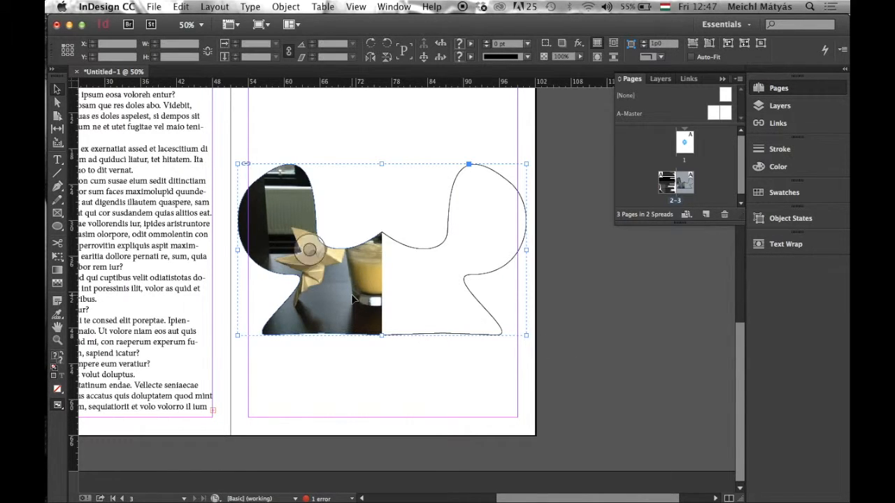
pyautogui.press('Delete')
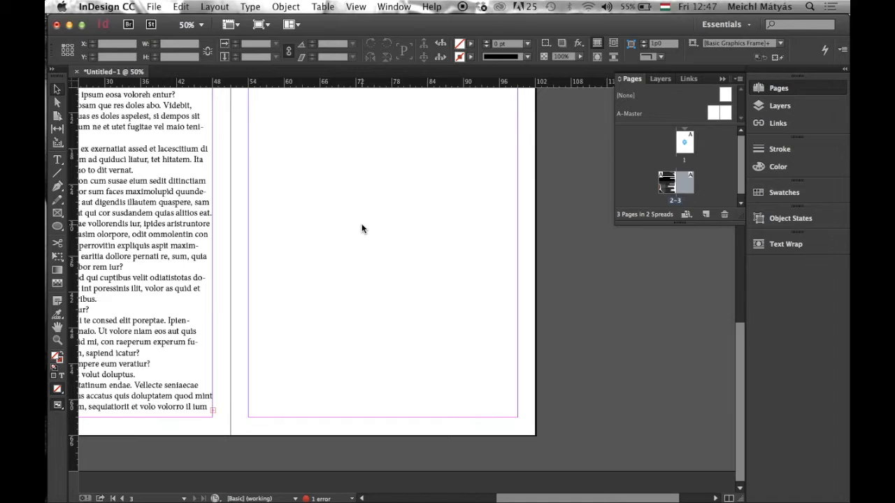
# Place 2015-02-12 16.42.03.jpg on page 3 across the full margin width, as a frame about 45p0 by 33p9.
pyautogui.press('super+minus')
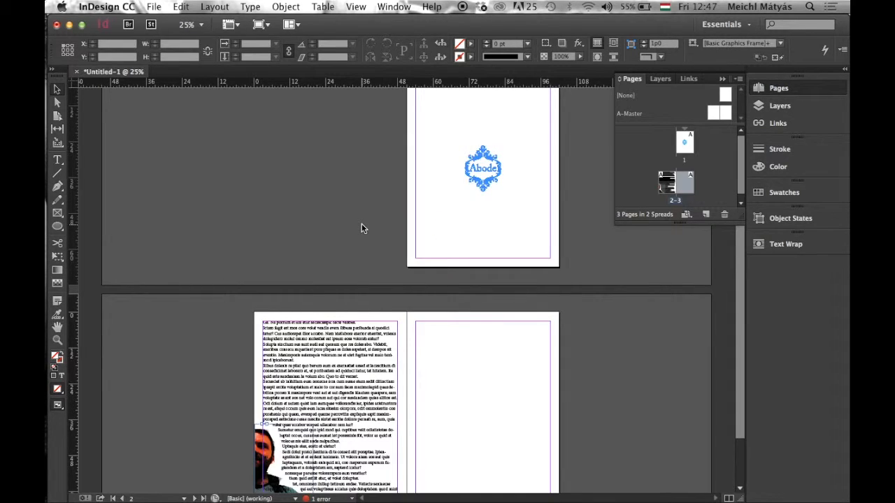
pyautogui.press('super+equal')
pyautogui.scroll(-10, 534, 377)
pyautogui.hscroll(3, 535, 377)
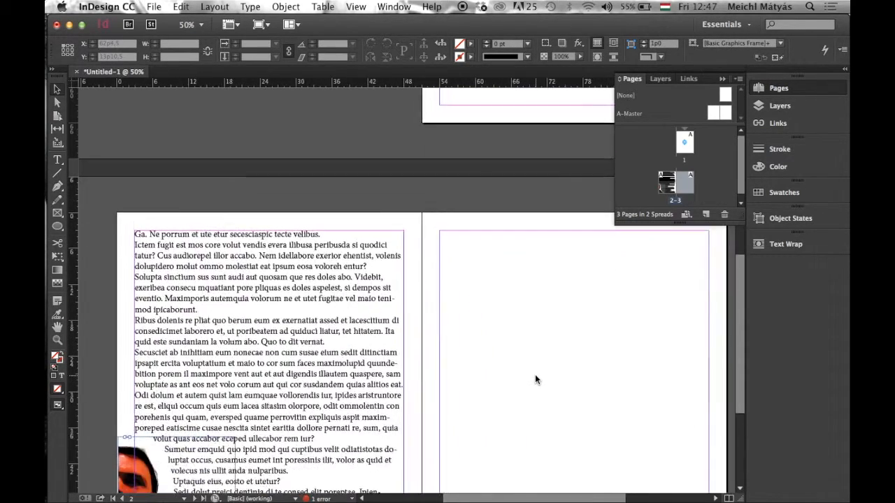
pyautogui.scroll(-2, 535, 379)
pyautogui.hscroll(1, 535, 380)
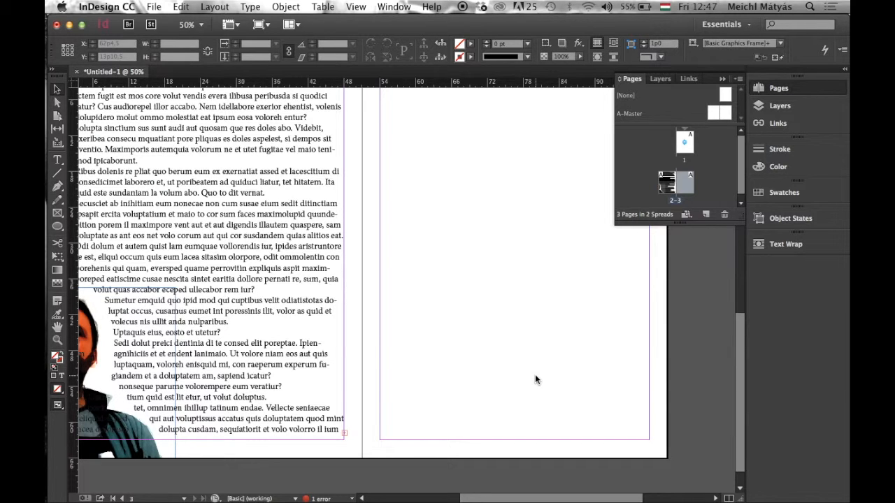
pyautogui.press('super+d')
pyautogui.click(293, 214)
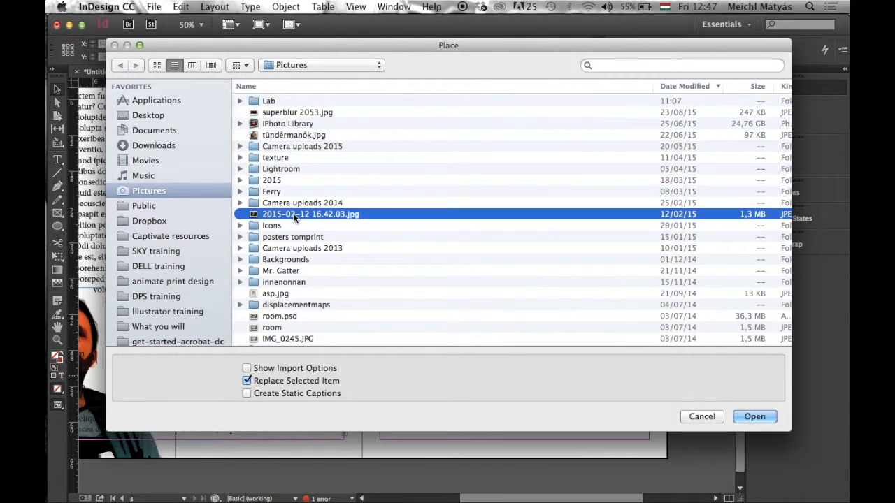
pyautogui.click(753, 420)
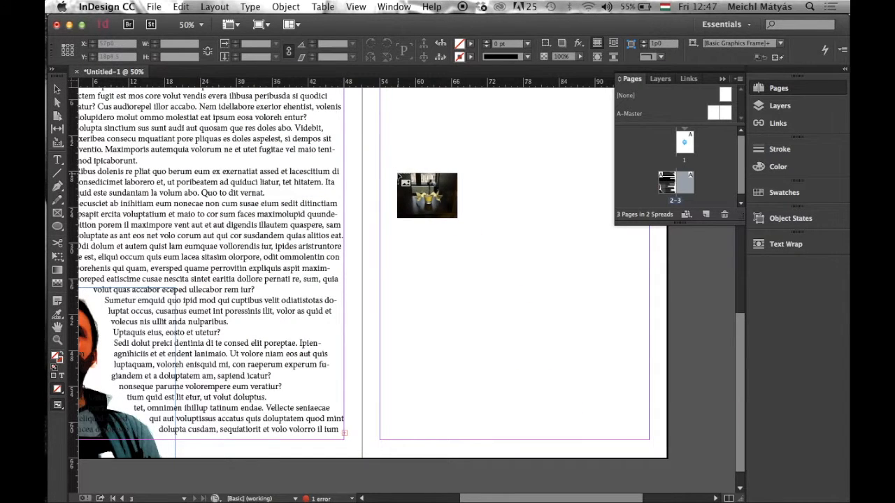
pyautogui.moveTo(381, 157); pyautogui.dragTo(650, 316)
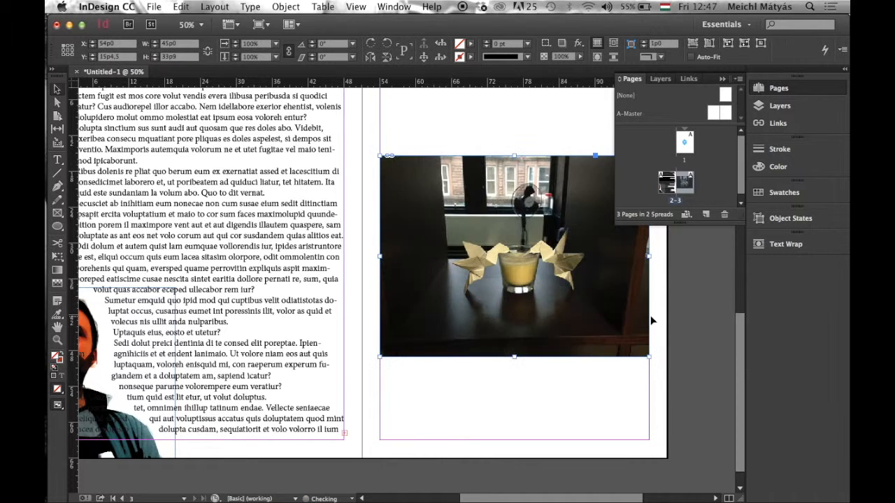
# Add an anchor point on the photo frame's left edge at about Y 25p10 and activate the Direct Selection tool.
pyautogui.hscroll(5, 542, 409)
pyautogui.scroll(2, 542, 409)
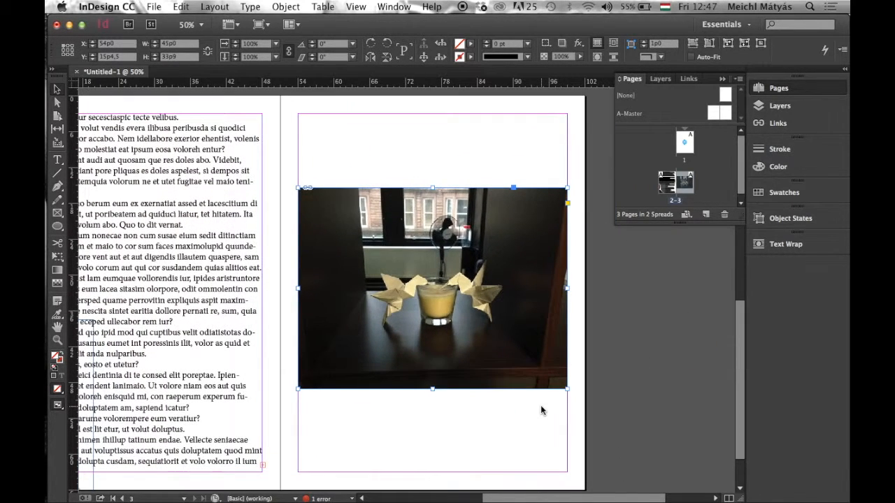
pyautogui.click(58, 187)
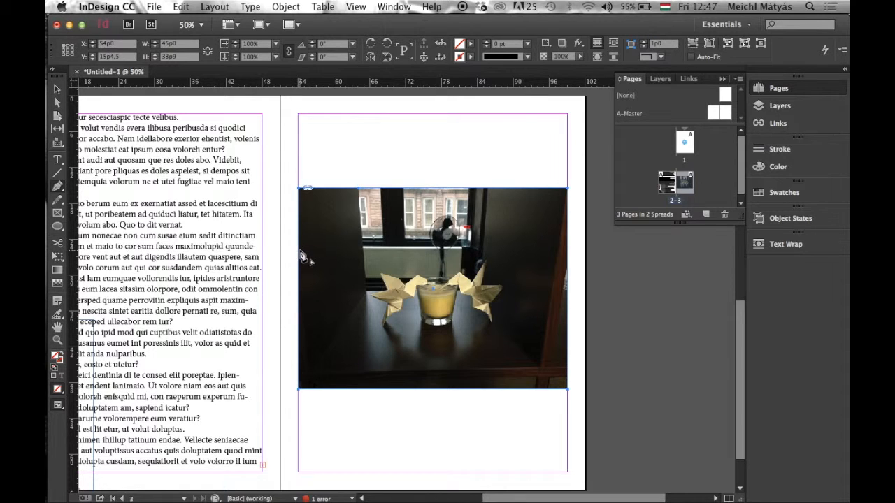
pyautogui.click(299, 251)
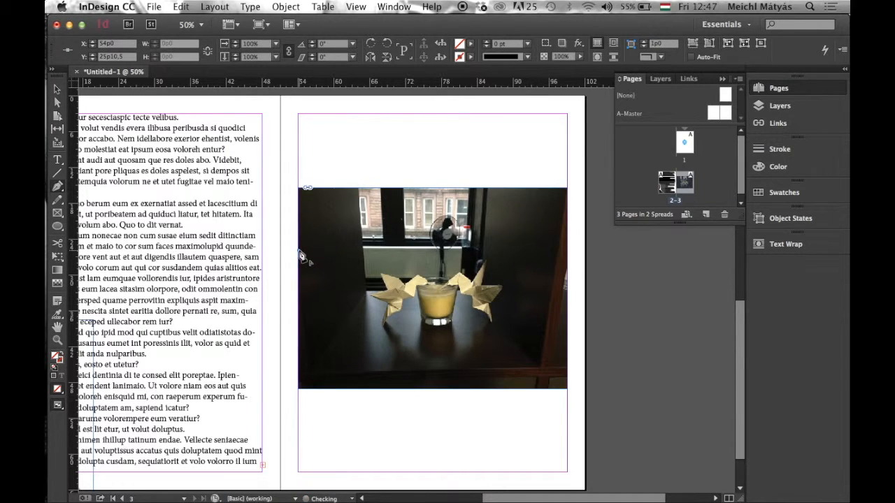
pyautogui.click(58, 102)
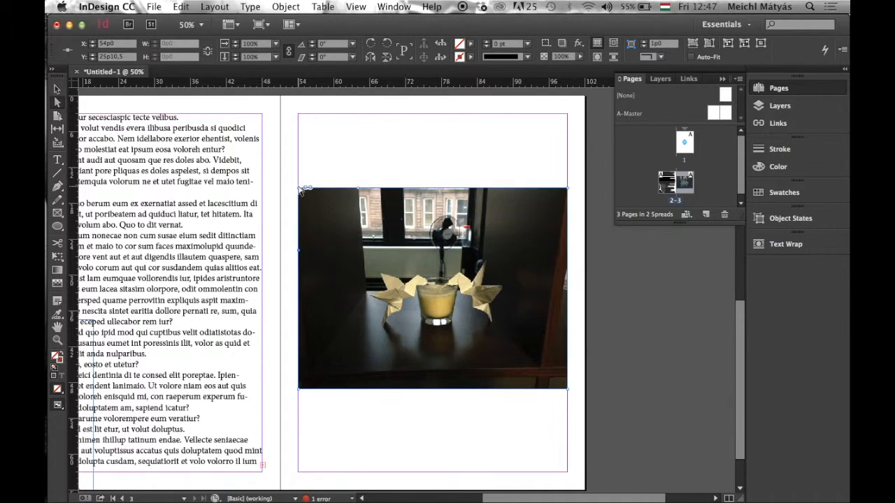
# Move the photo frame's upper-left corner and left-edge anchor point inward, placing the left-edge anchor at about X 64p7.5, Y 25p10.5.
pyautogui.moveTo(305, 190); pyautogui.dragTo(362, 253)
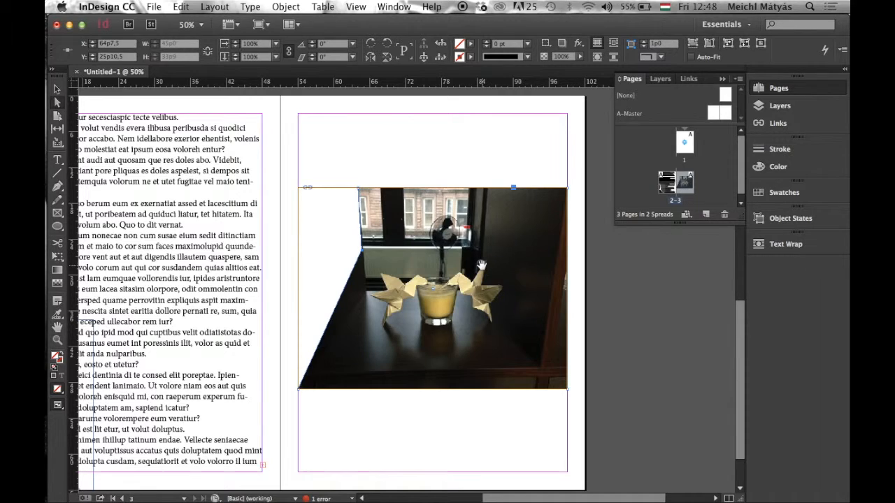
pyautogui.click(656, 301)
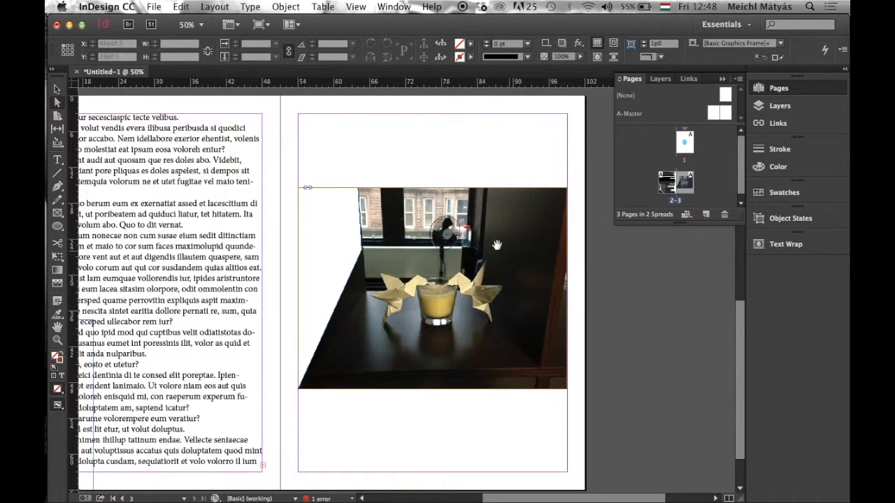
# Nudge the left-edge anchor point of the photo frame down and inward to about X 65p2, Y 30p4, and deselect the frame.
pyautogui.click(363, 254)
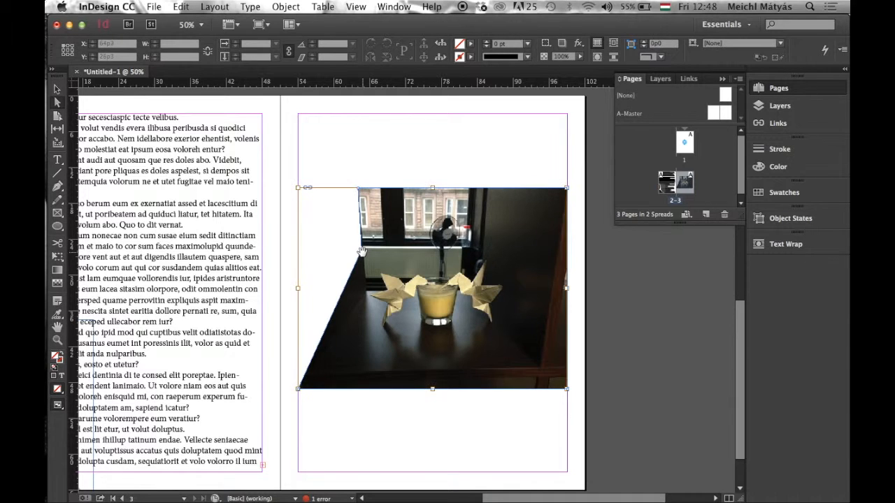
pyautogui.click(340, 140)
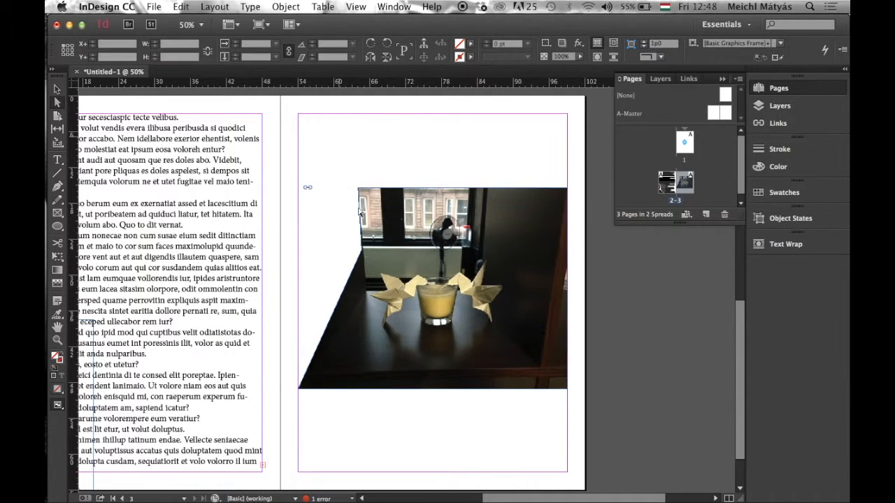
pyautogui.click(363, 257)
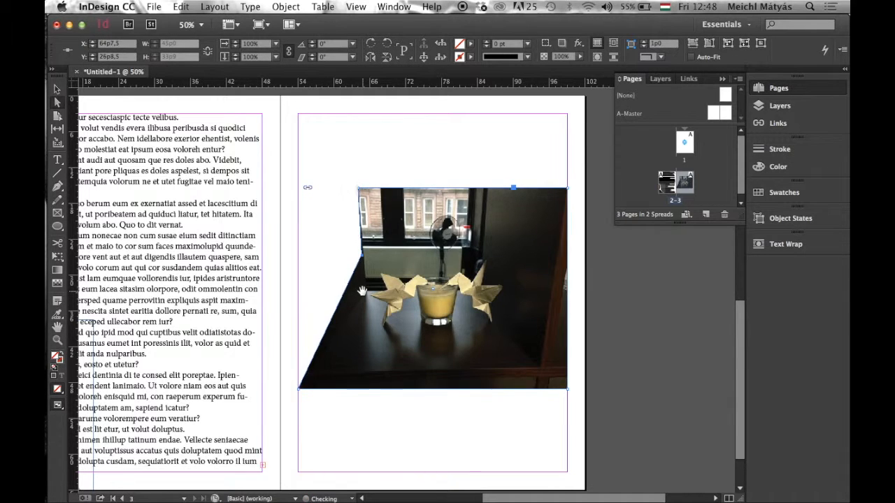
pyautogui.press('Down')
pyautogui.press('Down')
pyautogui.press('Down')
pyautogui.press('Down')
pyautogui.press('Down')
pyautogui.press('Down')
pyautogui.press('Down')
pyautogui.press('Down')
pyautogui.press('Down')
pyautogui.press('Down')
pyautogui.press('Down')
pyautogui.press('Down')
pyautogui.press('Down')
pyautogui.press('Down')
pyautogui.press('Down')
pyautogui.press('Down')
pyautogui.press('Down')
pyautogui.press('Down')
pyautogui.press('Down')
pyautogui.press('Down')
pyautogui.press('Right')
pyautogui.press('Right')
pyautogui.press('Right')
pyautogui.press('Right')
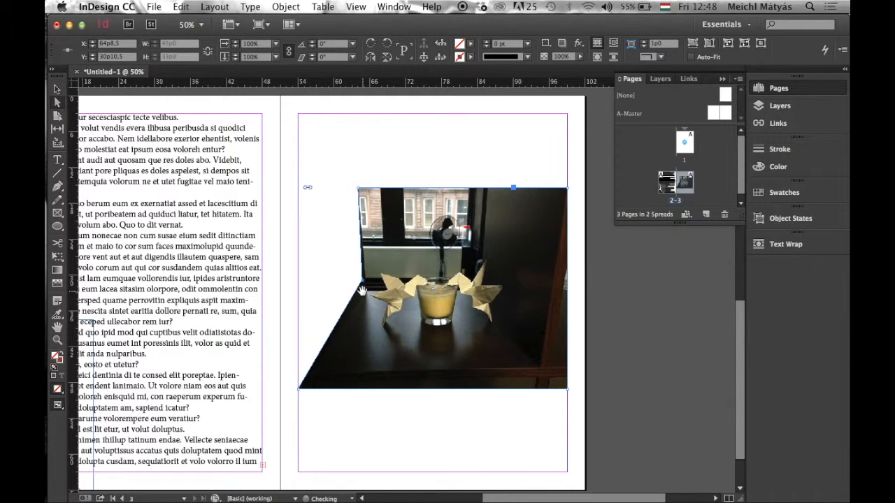
pyautogui.press('Right')
pyautogui.press('Right')
pyautogui.press('Right')
pyautogui.press('Up')
pyautogui.press('Up')
pyautogui.press('Up')
pyautogui.press('Up')
pyautogui.press('Up')
pyautogui.press('Up')
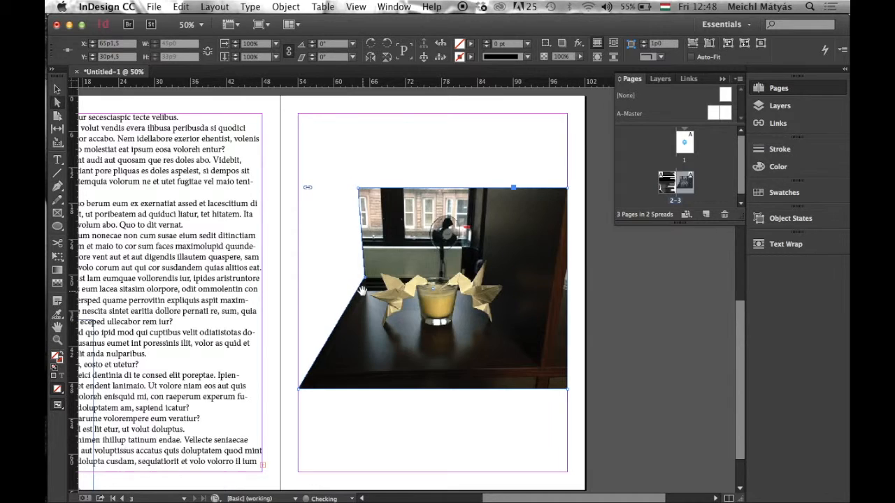
pyautogui.press('Right')
pyautogui.click(638, 383)
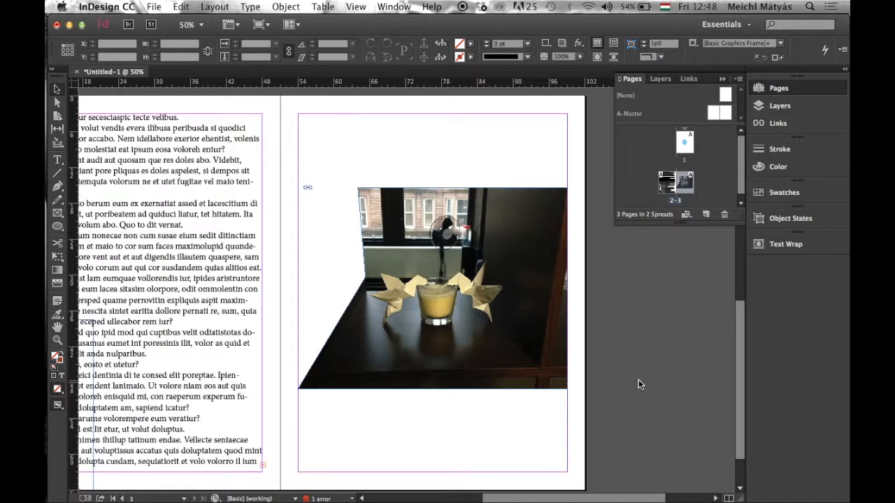
# Search the system for "premi" and launch Adobe Premiere Pro CC 2015.
pyautogui.click(809, 7)
pyautogui.write('premi')
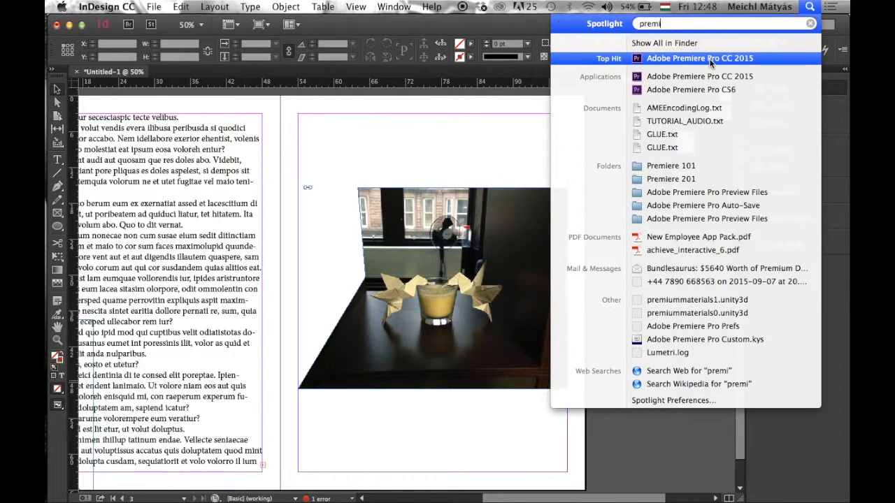
pyautogui.click(628, 425)
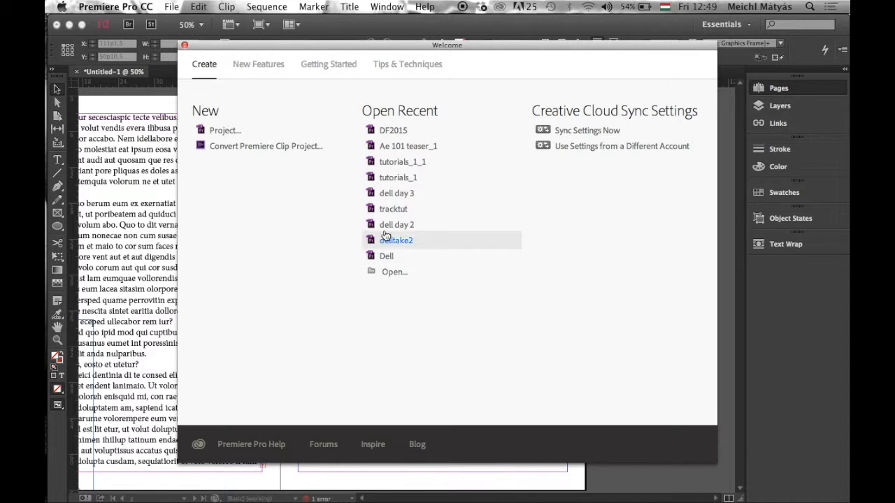
# Create a new project named DF2015, overwriting the existing project of that name.
pyautogui.click(226, 131)
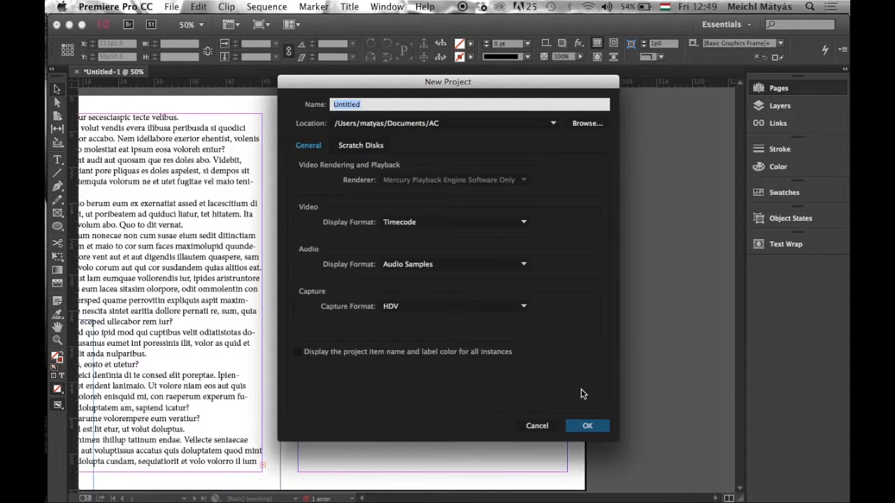
pyautogui.write('DF2015')
pyautogui.press('Return')
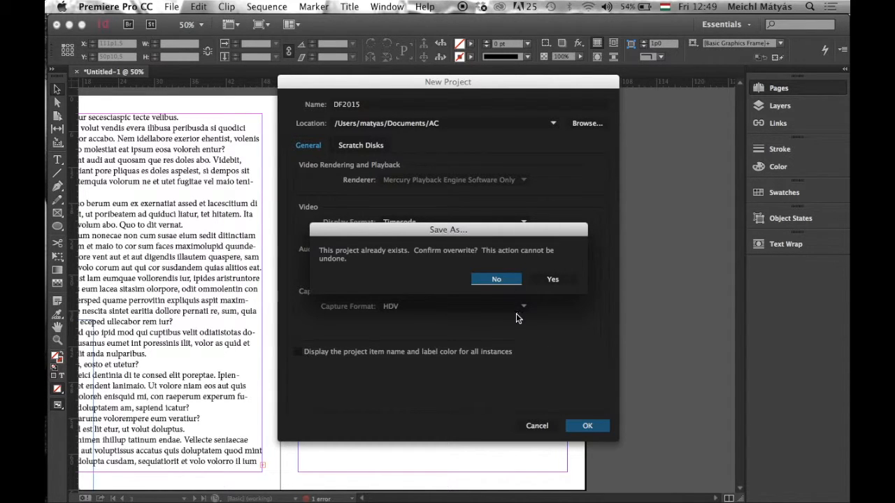
pyautogui.click(571, 282)
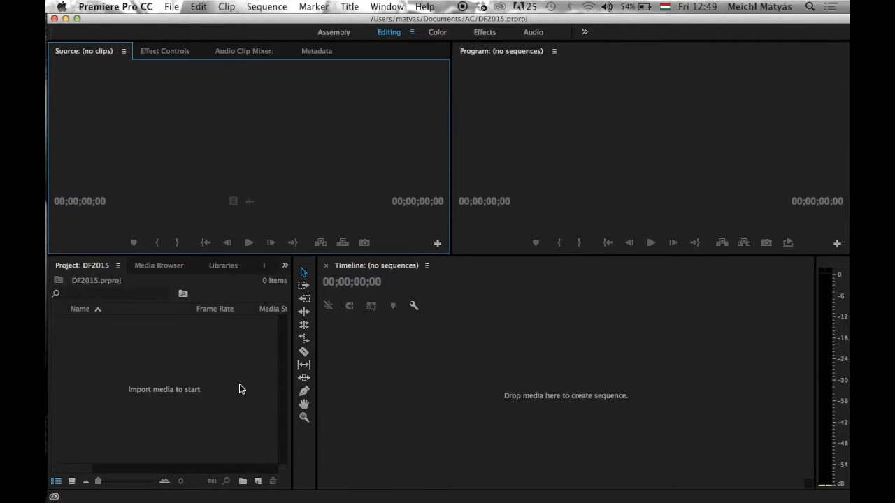
# Create a sequence named Sequence 01 from the AVCHD 720p25 preset and enlarge the preview area.
pyautogui.click(258, 481)
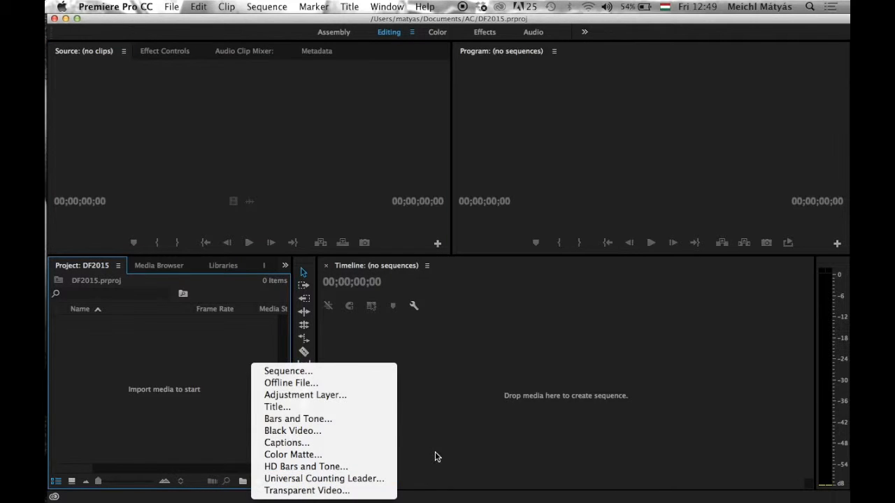
pyautogui.click(326, 372)
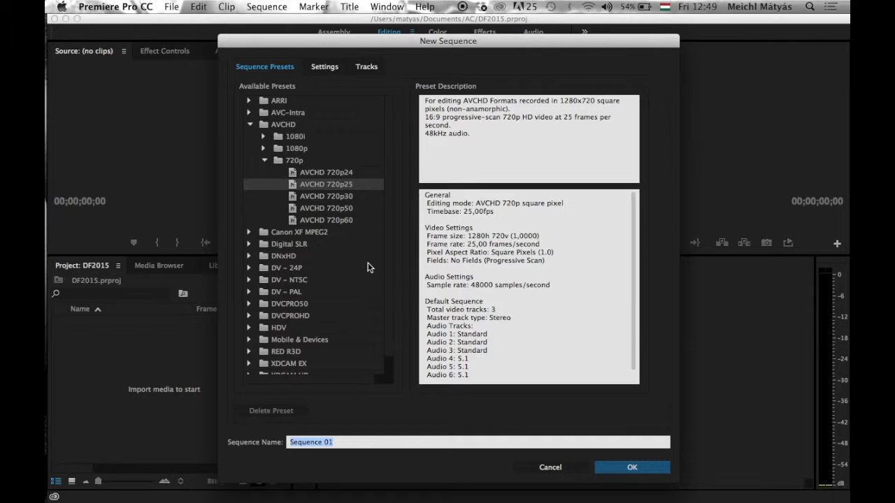
pyautogui.click(303, 185)
pyautogui.click(627, 467)
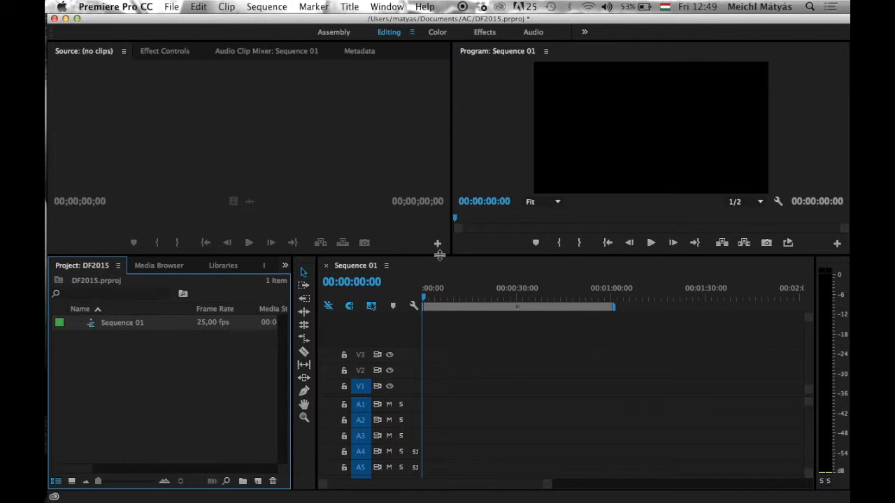
pyautogui.moveTo(439, 258); pyautogui.dragTo(445, 318)
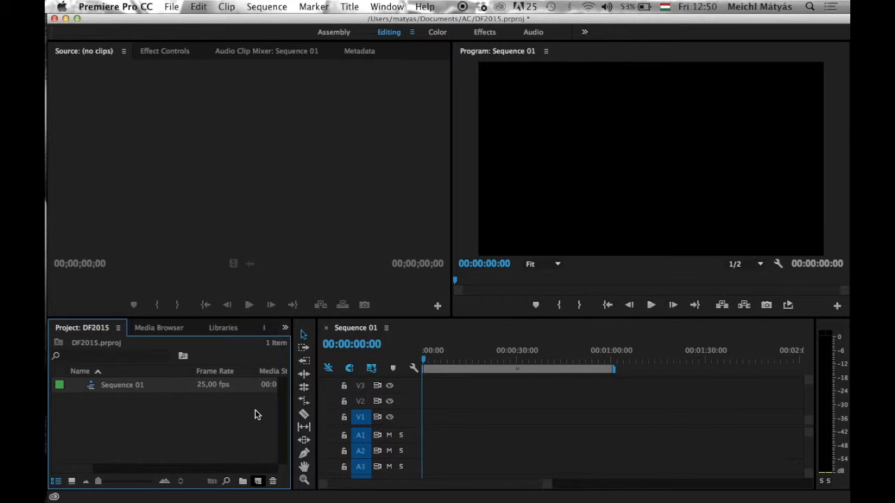
# Create a 1280 x 720, 25 fps color matte in bright green 92F403 and name it green.
pyautogui.click(256, 483)
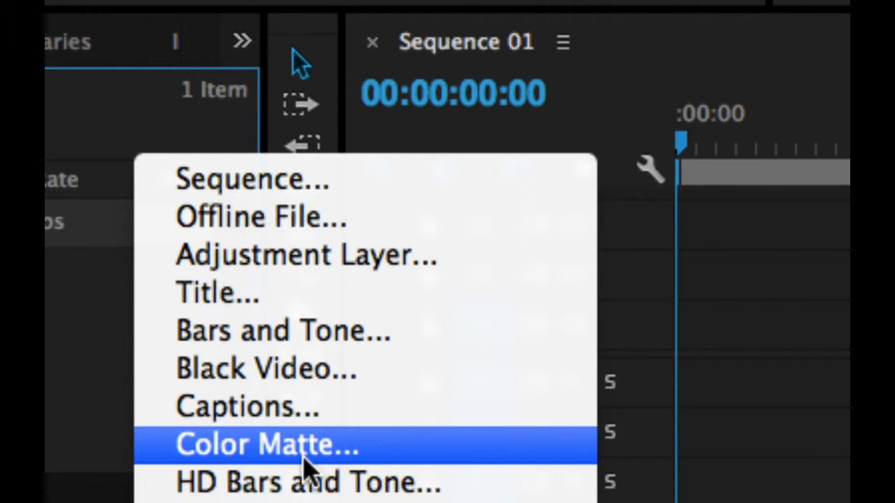
pyautogui.click(308, 445)
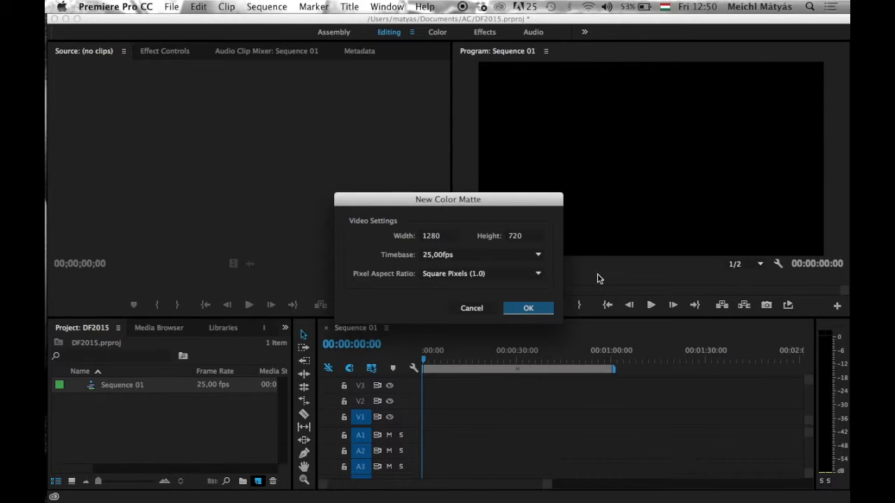
pyautogui.click(529, 309)
pyautogui.moveTo(433, 187); pyautogui.dragTo(470, 244)
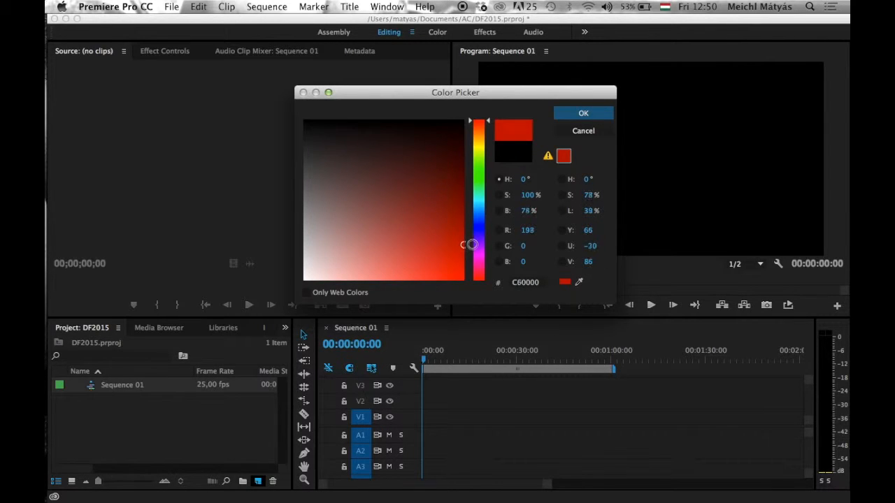
pyautogui.click(480, 158)
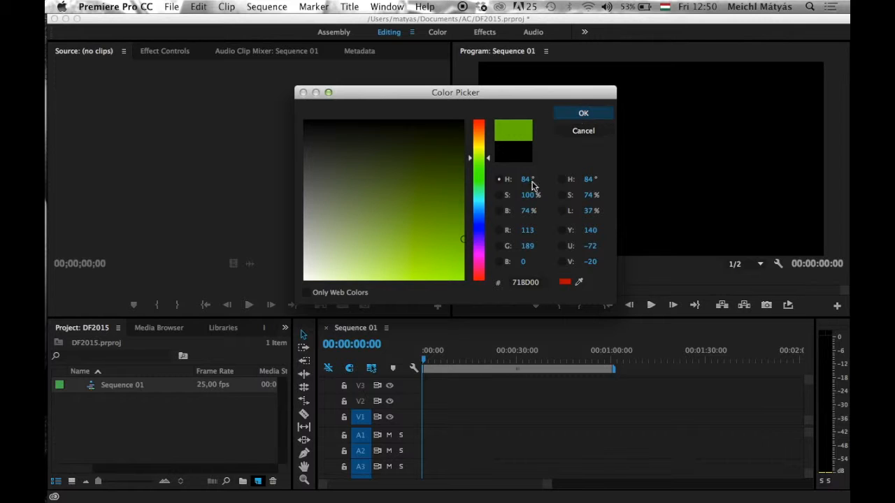
pyautogui.click(461, 275)
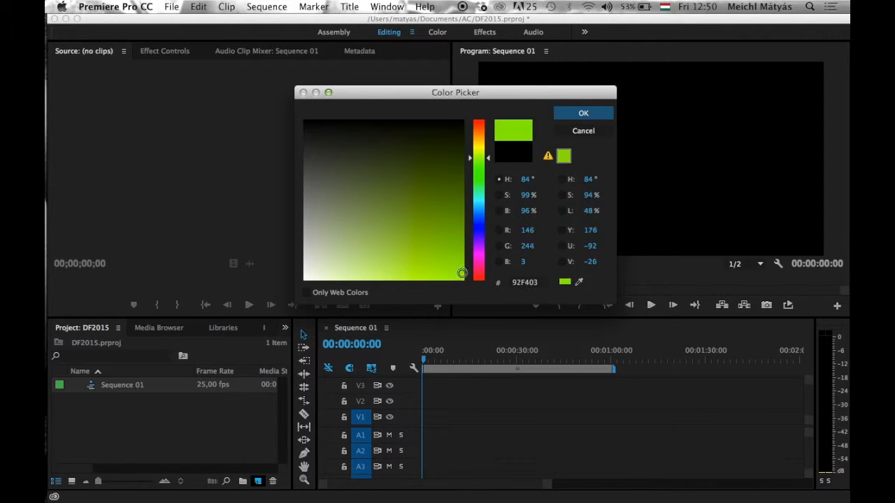
pyautogui.click(581, 114)
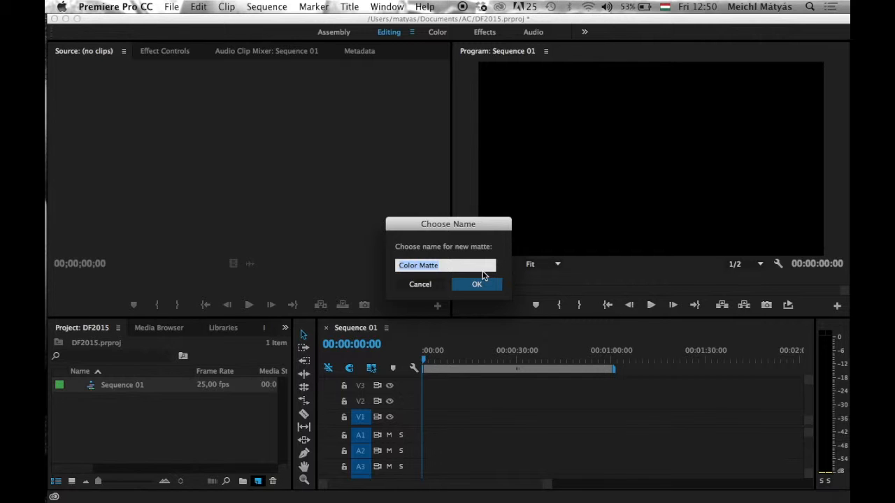
pyautogui.write('green')
pyautogui.press('Return')
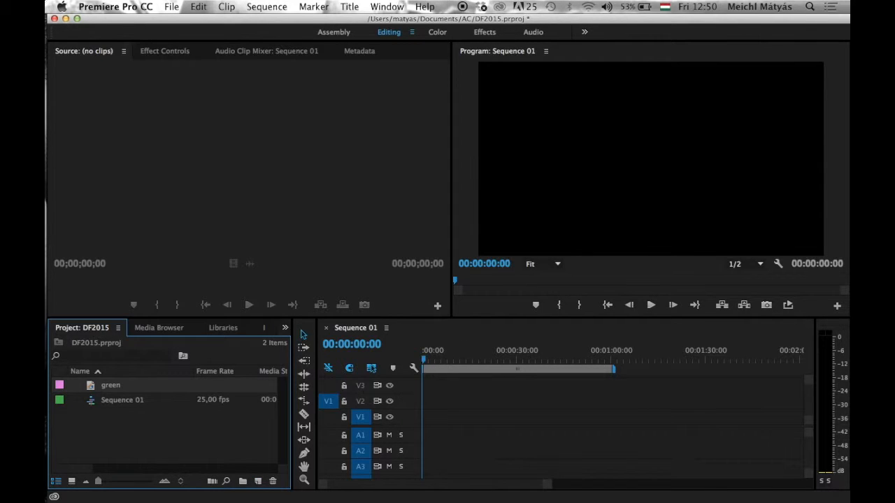
# Place the green matte at the start of track V1 and activate the Pen tool.
pyautogui.moveTo(91, 390); pyautogui.dragTo(425, 420)
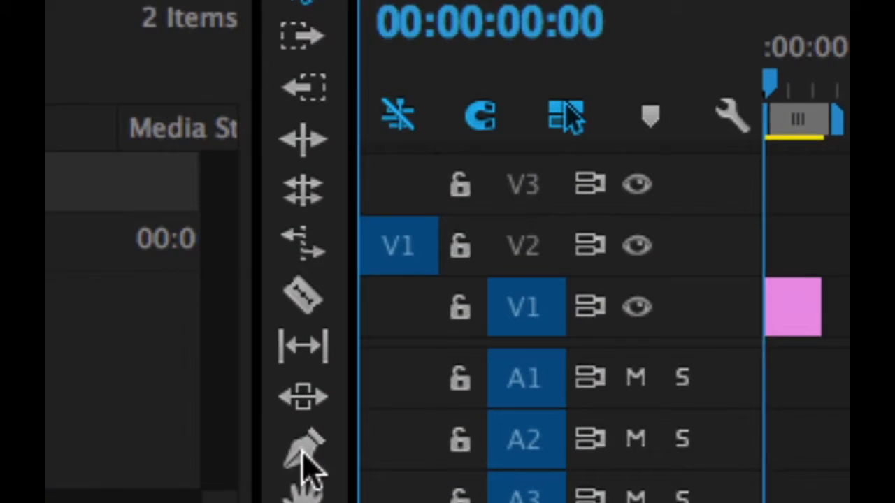
pyautogui.click(303, 455)
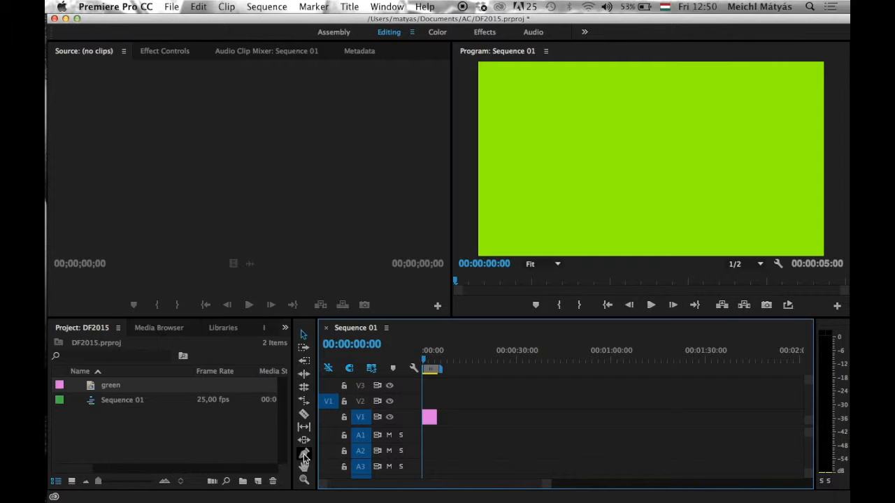
pyautogui.click(303, 455)
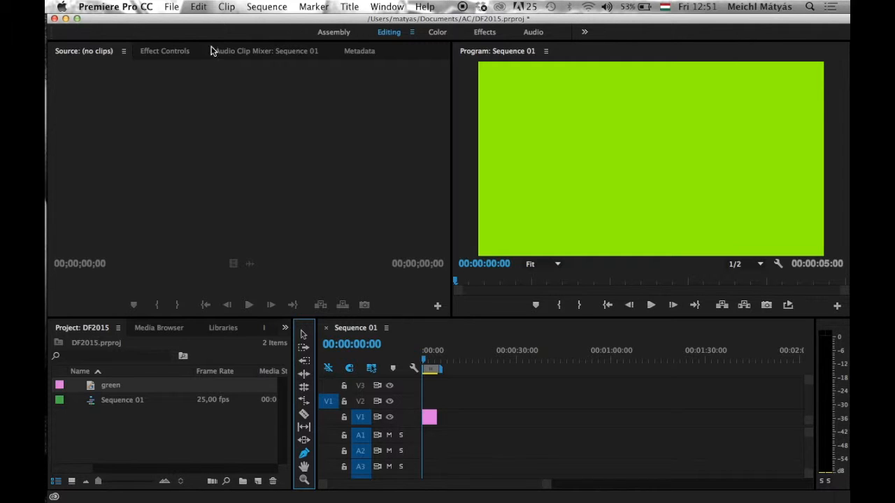
# Expand the Opacity effect settings of the green clip, lower its opacity to 2% and restore it to 100%.
pyautogui.click(164, 53)
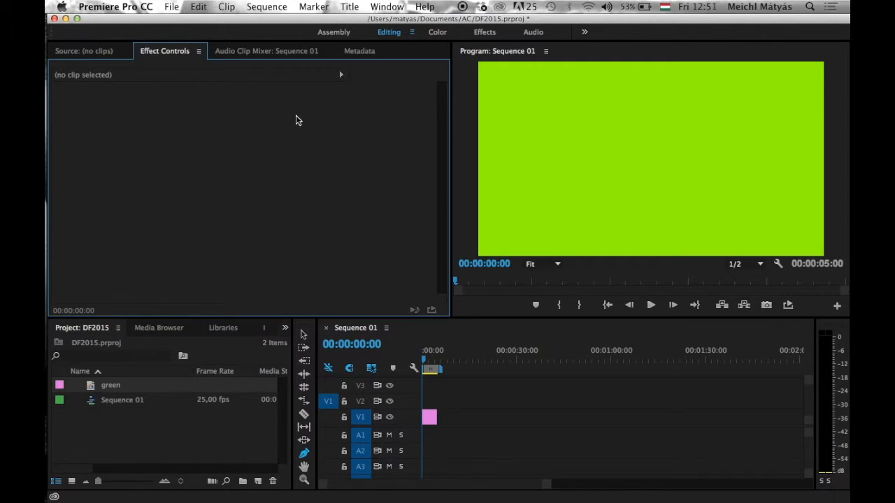
pyautogui.click(428, 418)
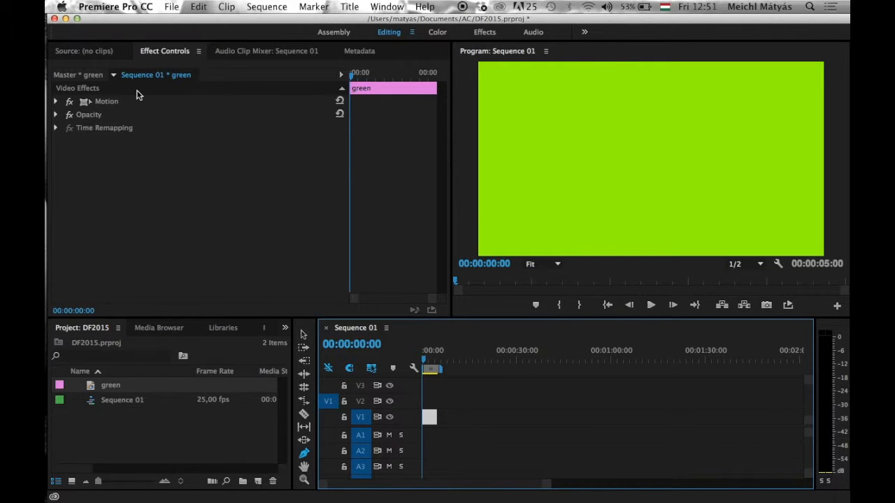
pyautogui.click(57, 115)
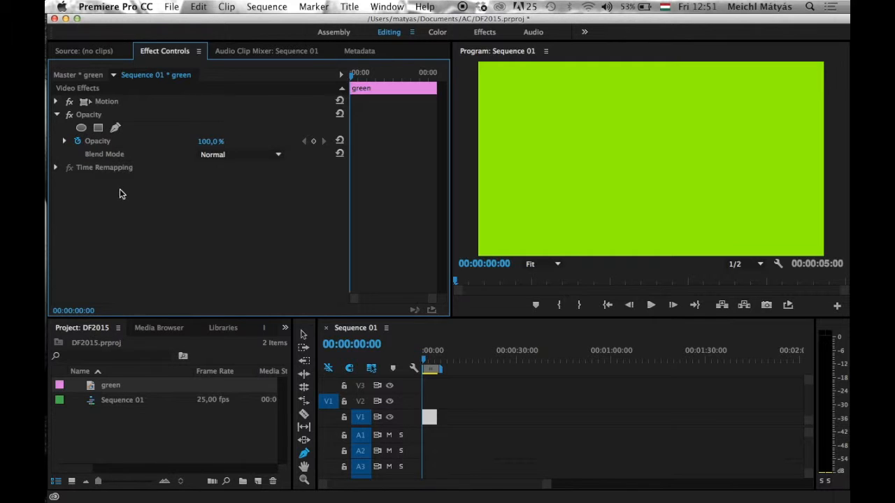
pyautogui.moveTo(211, 142); pyautogui.dragTo(179, 142)
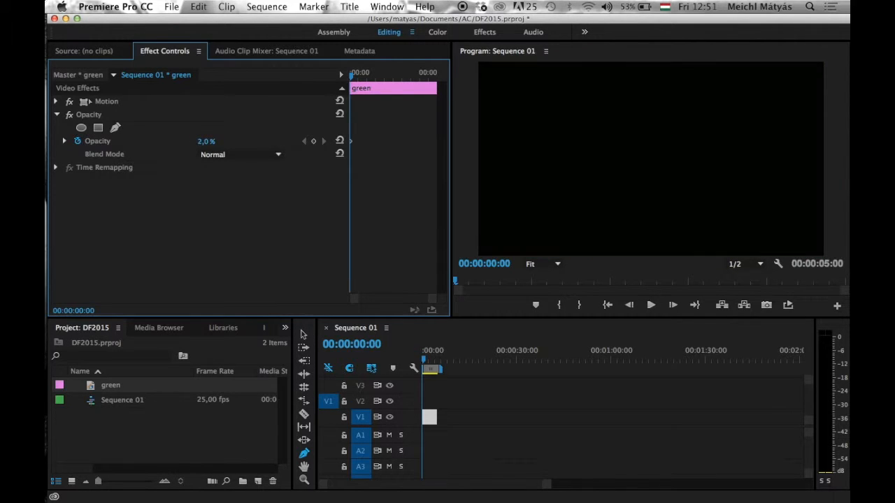
pyautogui.moveTo(179, 143); pyautogui.dragTo(212, 143)
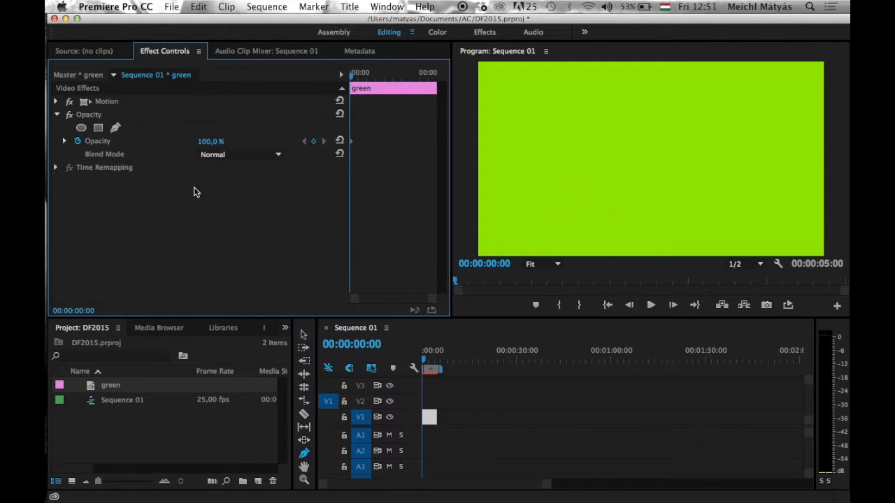
# Draw a closed, wavy free-form Bezier opacity mask with a curved lower edge across the green clip.
pyautogui.click(115, 129)
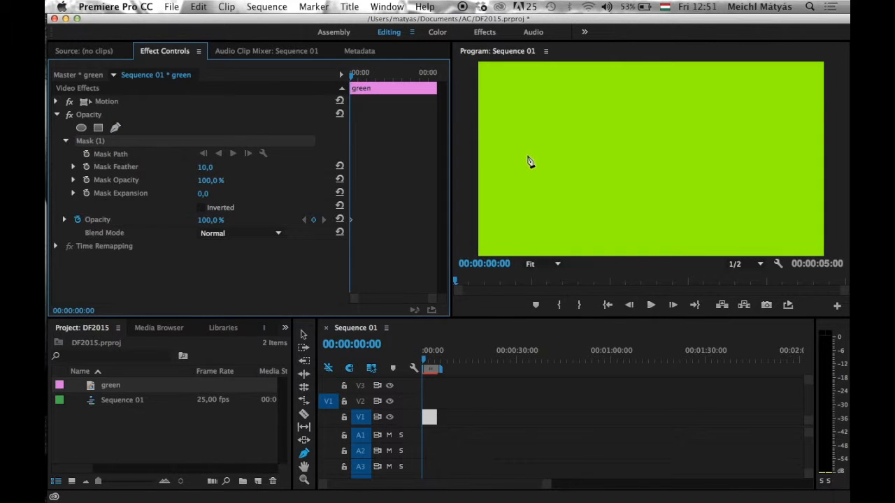
pyautogui.moveTo(510, 164); pyautogui.dragTo(508, 200)
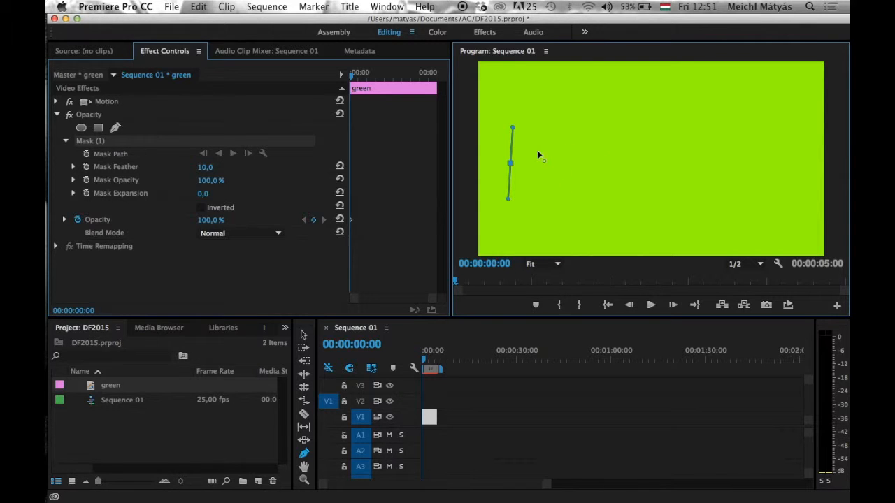
pyautogui.moveTo(595, 134); pyautogui.dragTo(654, 174)
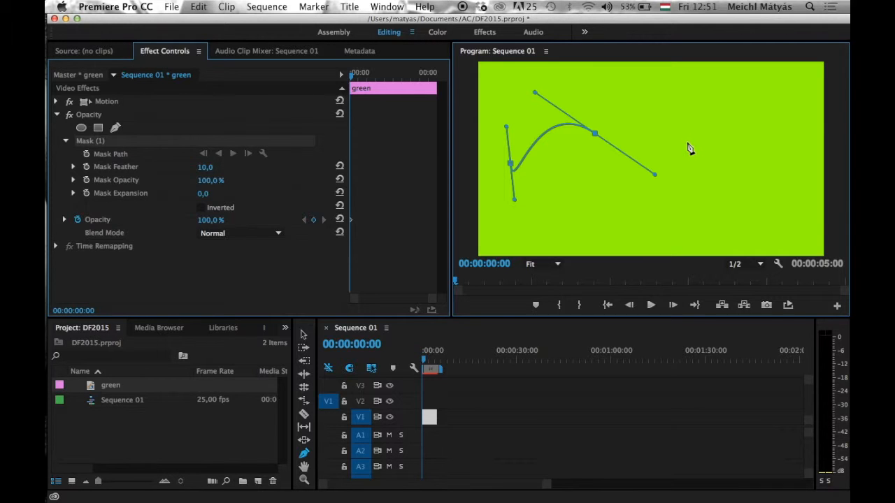
pyautogui.moveTo(688, 144); pyautogui.dragTo(722, 120)
pyautogui.moveTo(756, 156); pyautogui.dragTo(769, 179)
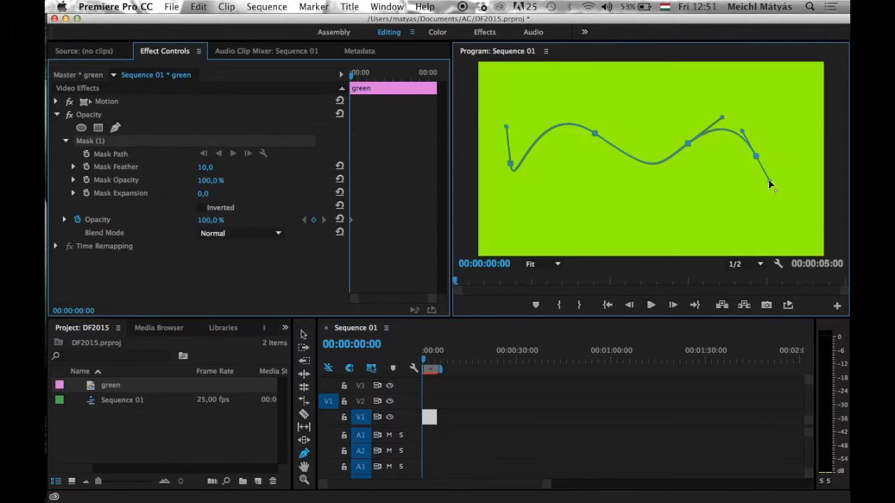
pyautogui.moveTo(788, 175); pyautogui.dragTo(788, 165)
pyautogui.click(663, 242)
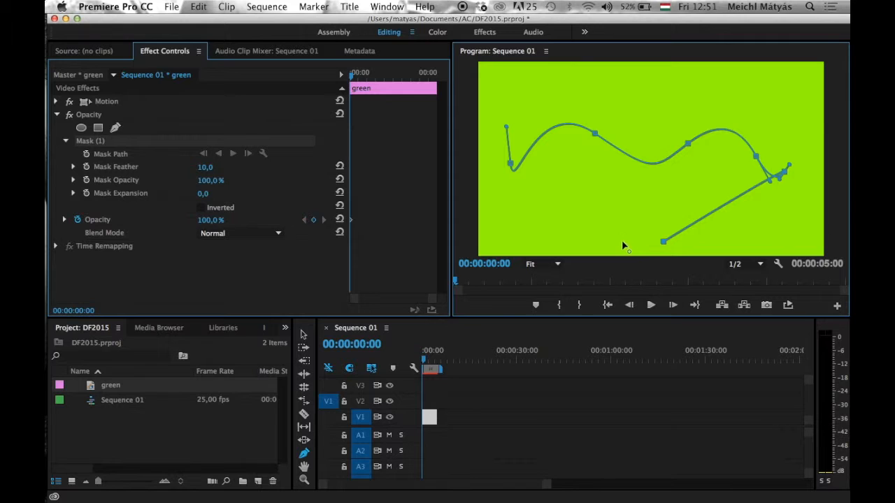
pyautogui.moveTo(616, 242); pyautogui.dragTo(617, 244)
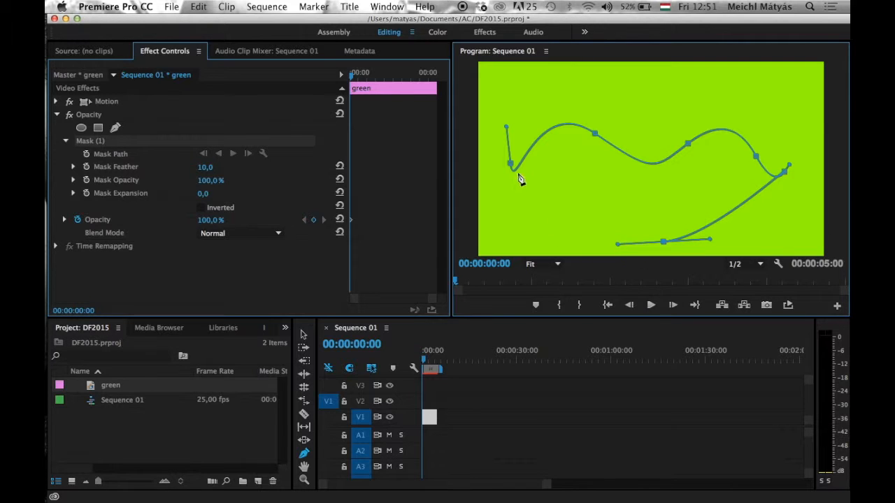
pyautogui.click(511, 167)
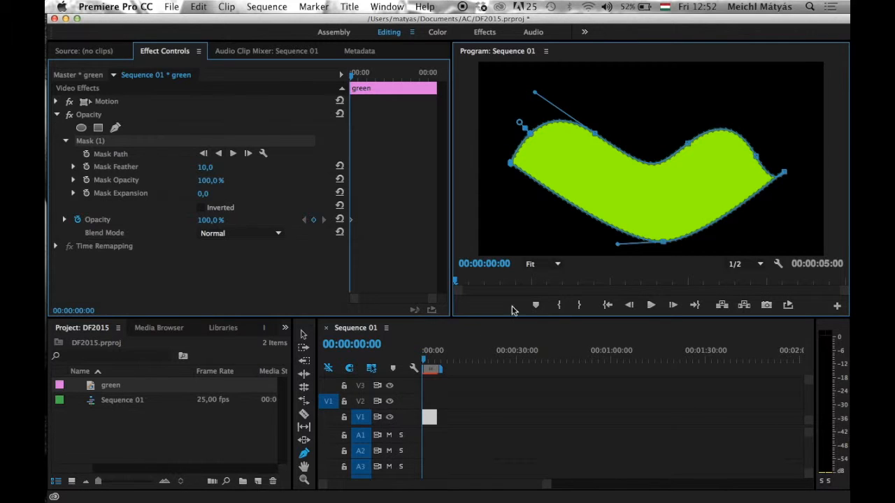
# Import more_than_just_wiggle.mp4 from the Public folder into the project.
pyautogui.click(108, 56)
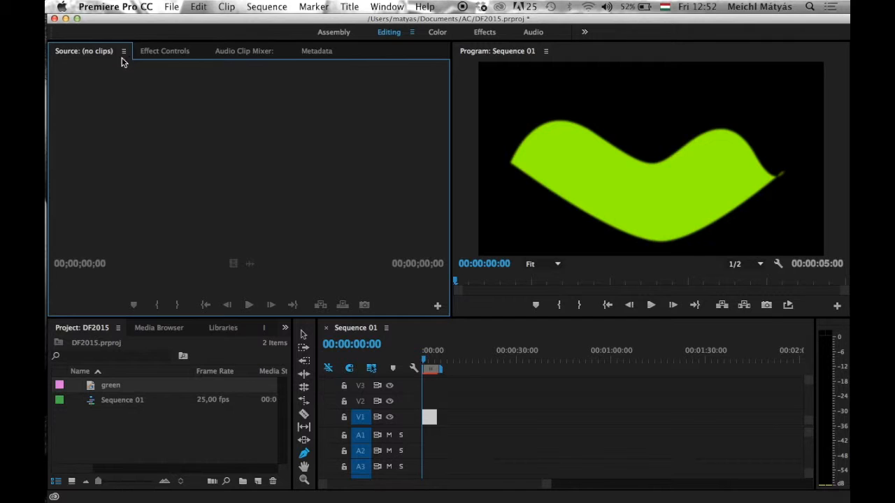
pyautogui.click(148, 56)
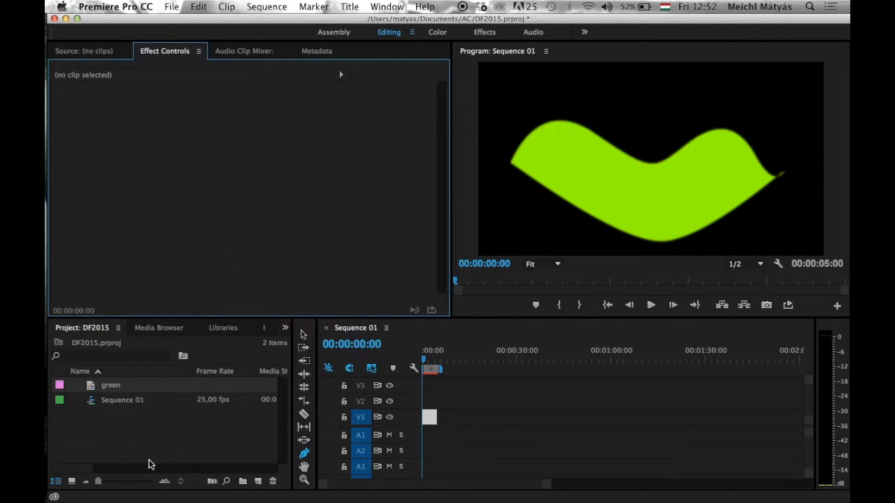
pyautogui.doubleClick(230, 435)
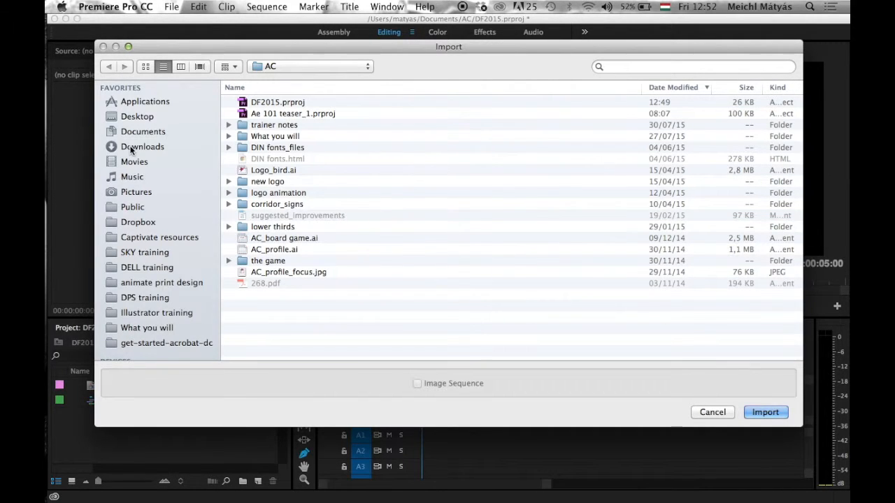
pyautogui.click(129, 207)
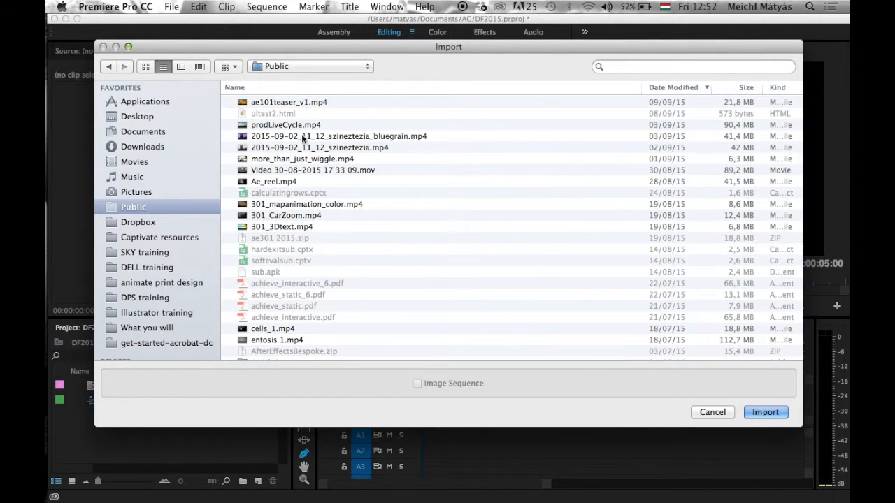
pyautogui.click(262, 159)
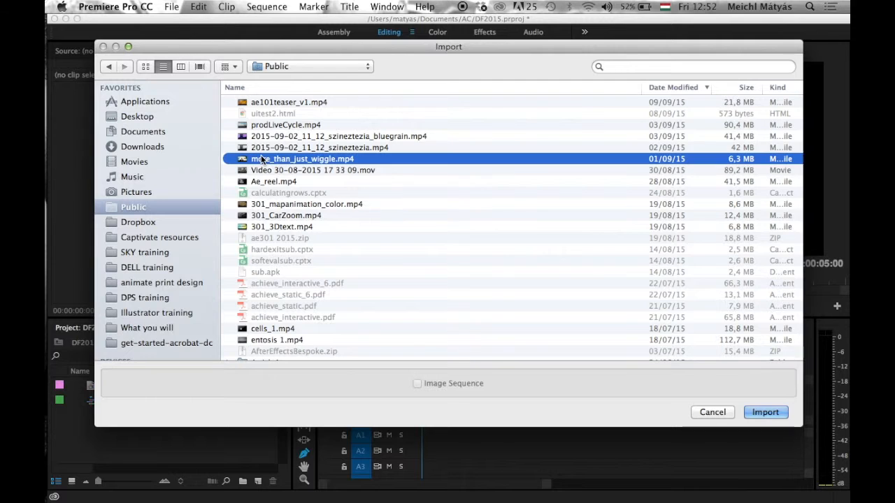
pyautogui.click(767, 412)
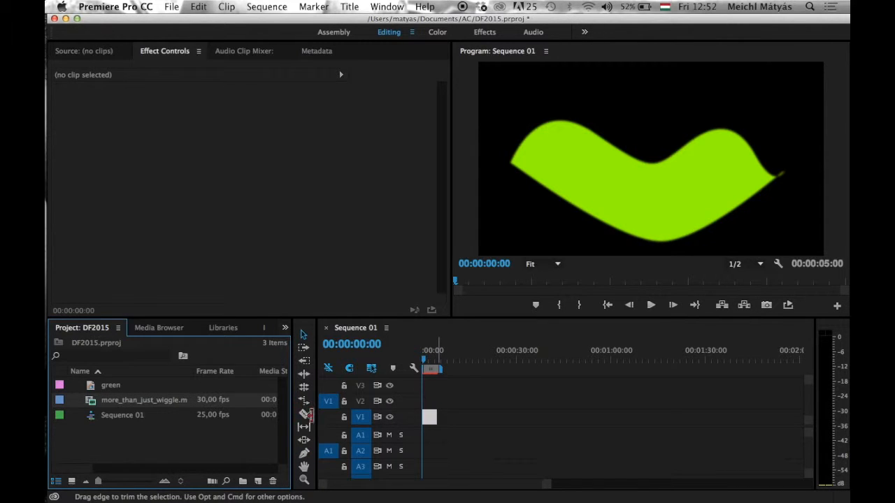
# Move the green clip up to track V2 and place more_than_just_wiggle.mp4 beneath it at the start of V1.
pyautogui.click(426, 416)
pyautogui.moveTo(545, 484); pyautogui.dragTo(489, 486)
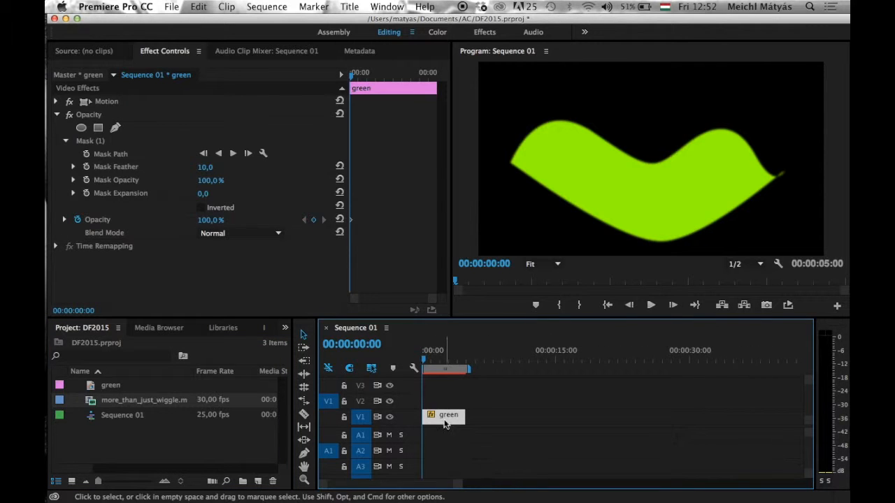
pyautogui.moveTo(434, 416); pyautogui.dragTo(445, 404)
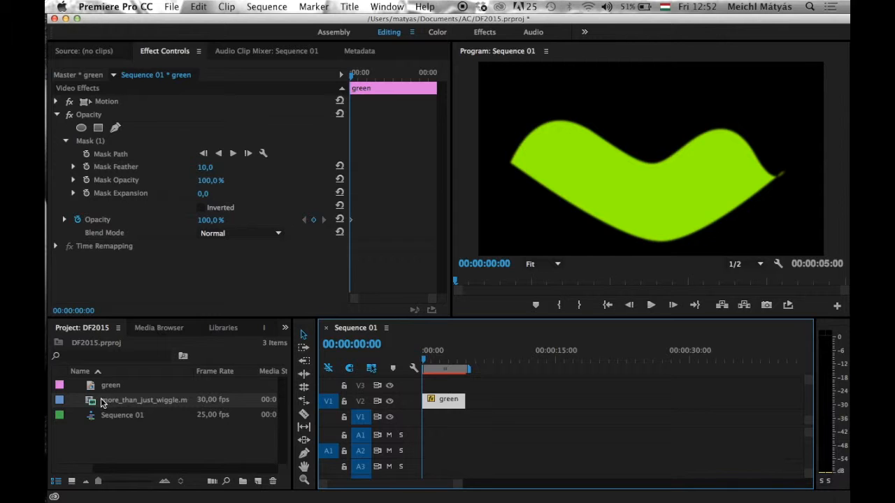
pyautogui.moveTo(314, 416); pyautogui.dragTo(438, 363)
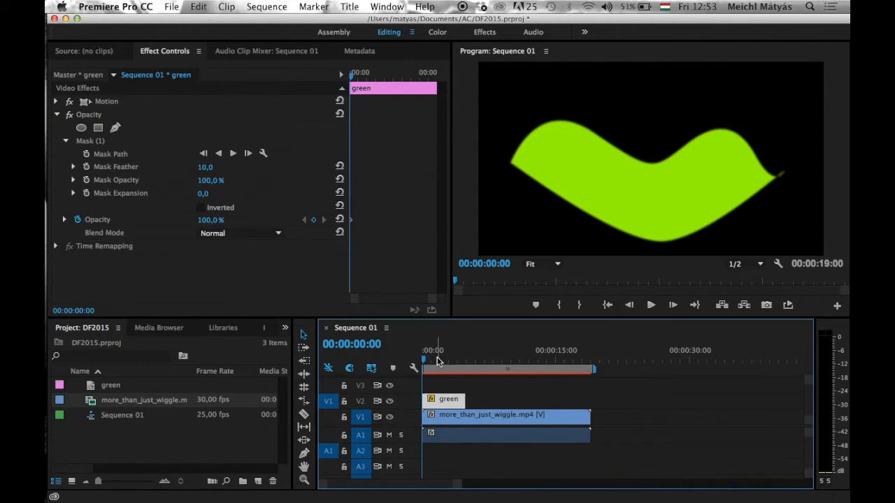
# Move the playhead to 00:00:01:16 and set the green clip's blend mode to Color.
pyautogui.click(437, 357)
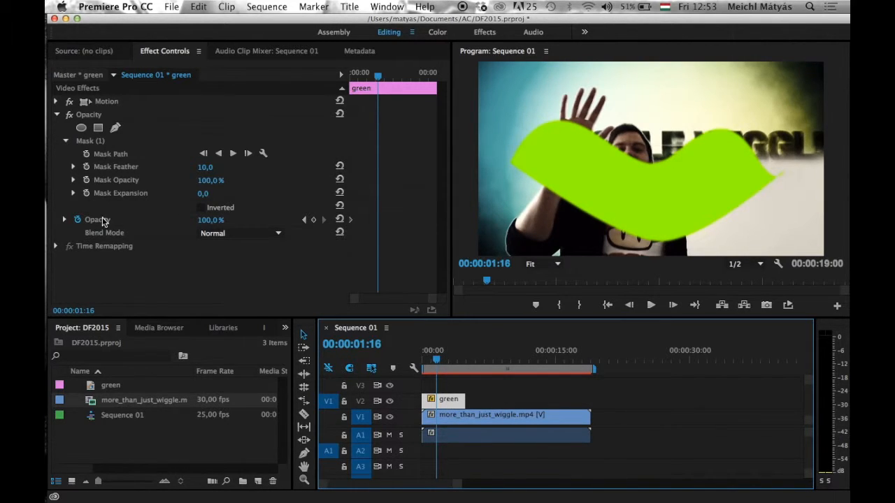
pyautogui.click(278, 238)
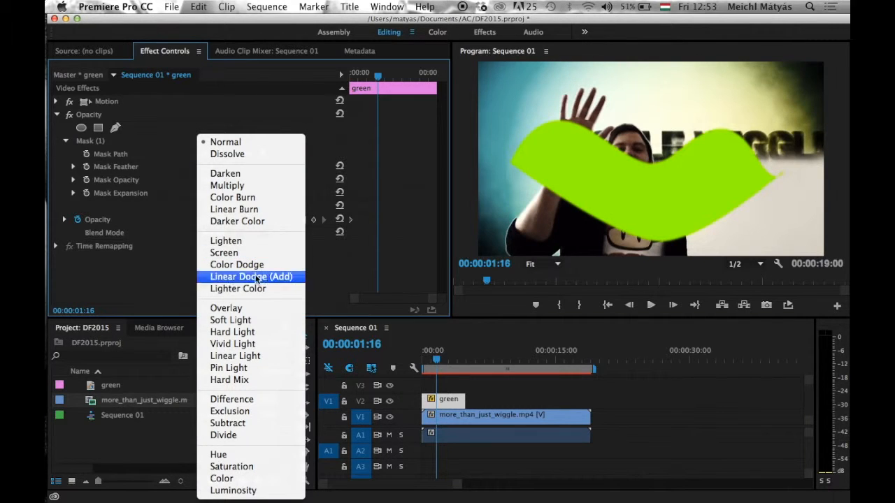
pyautogui.click(234, 478)
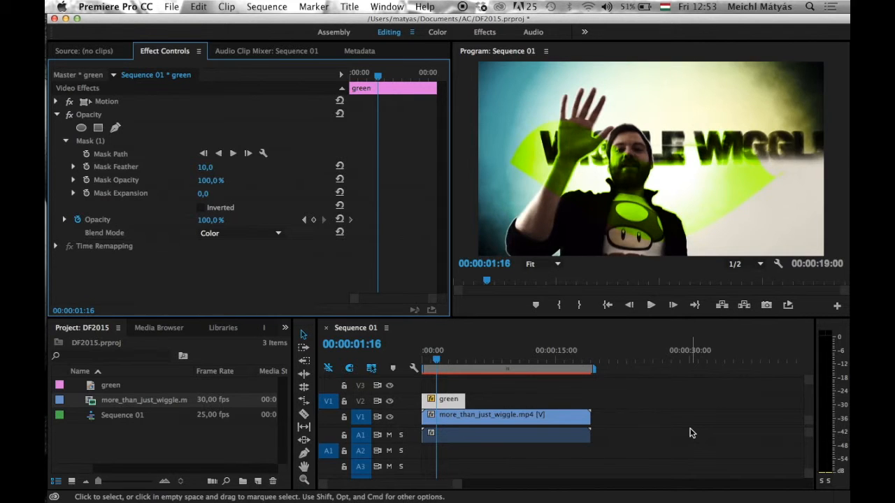
# Switch to Illustrator with the Untitled-2 document.
pyautogui.press('super+Tab')
pyautogui.press('super+Tab')
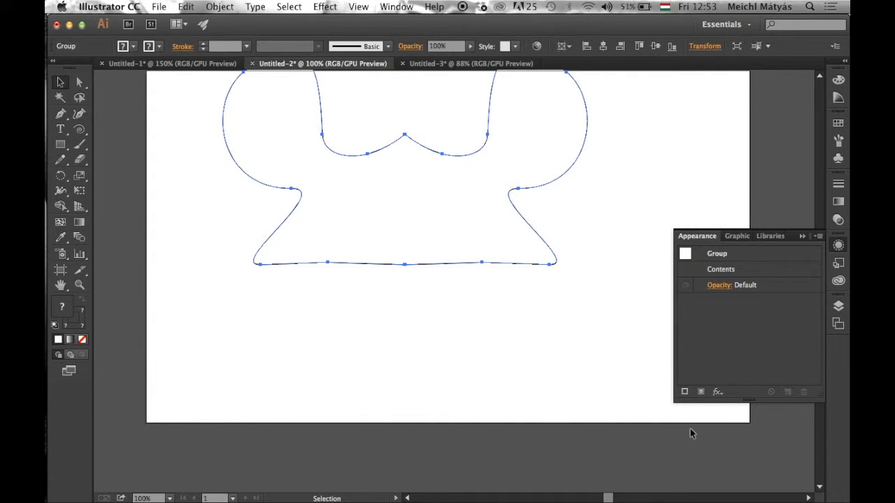